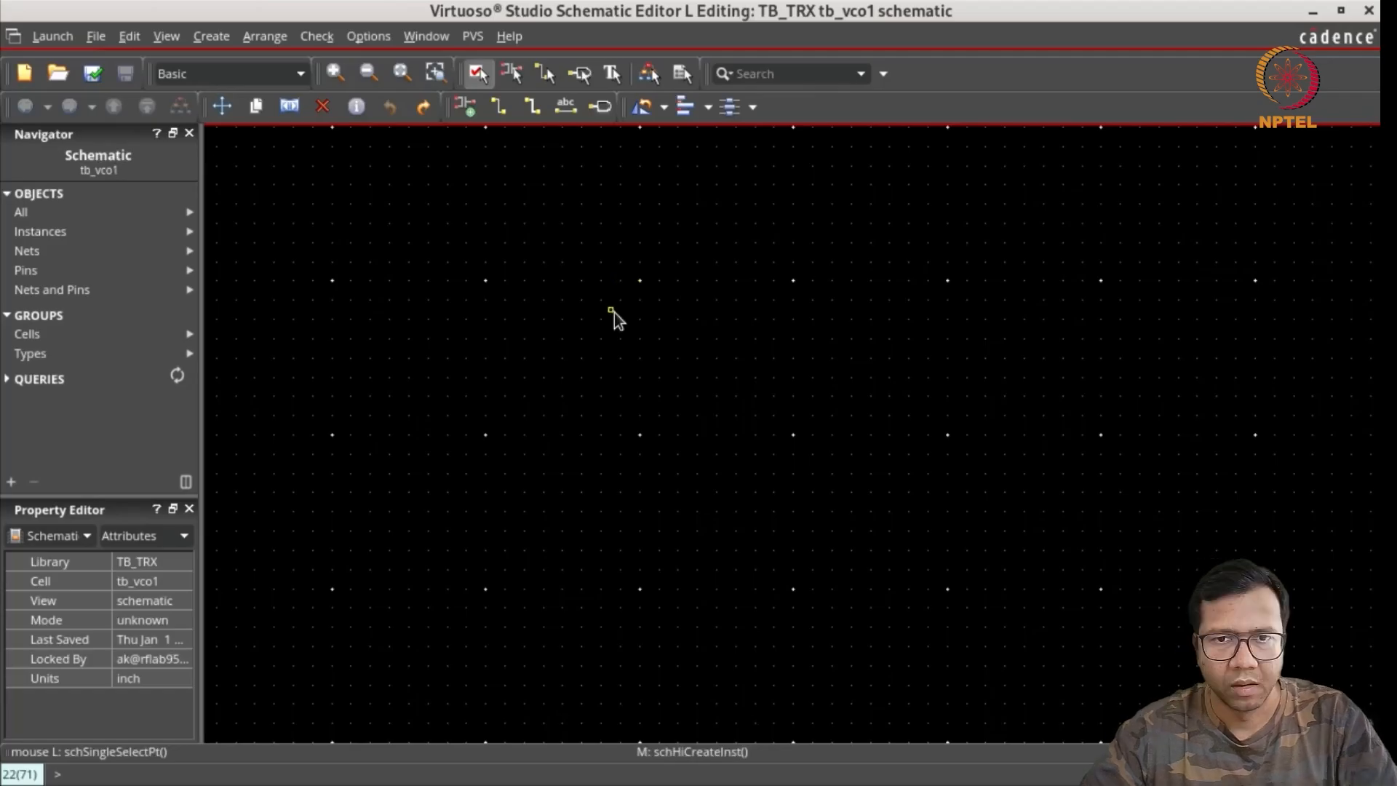
Step: Place an nmos1v_lvt transistor symbol from gpdk045 with 0.5u finger width and nf fingers in the empty schematic
{"action": "key", "text": "i"}
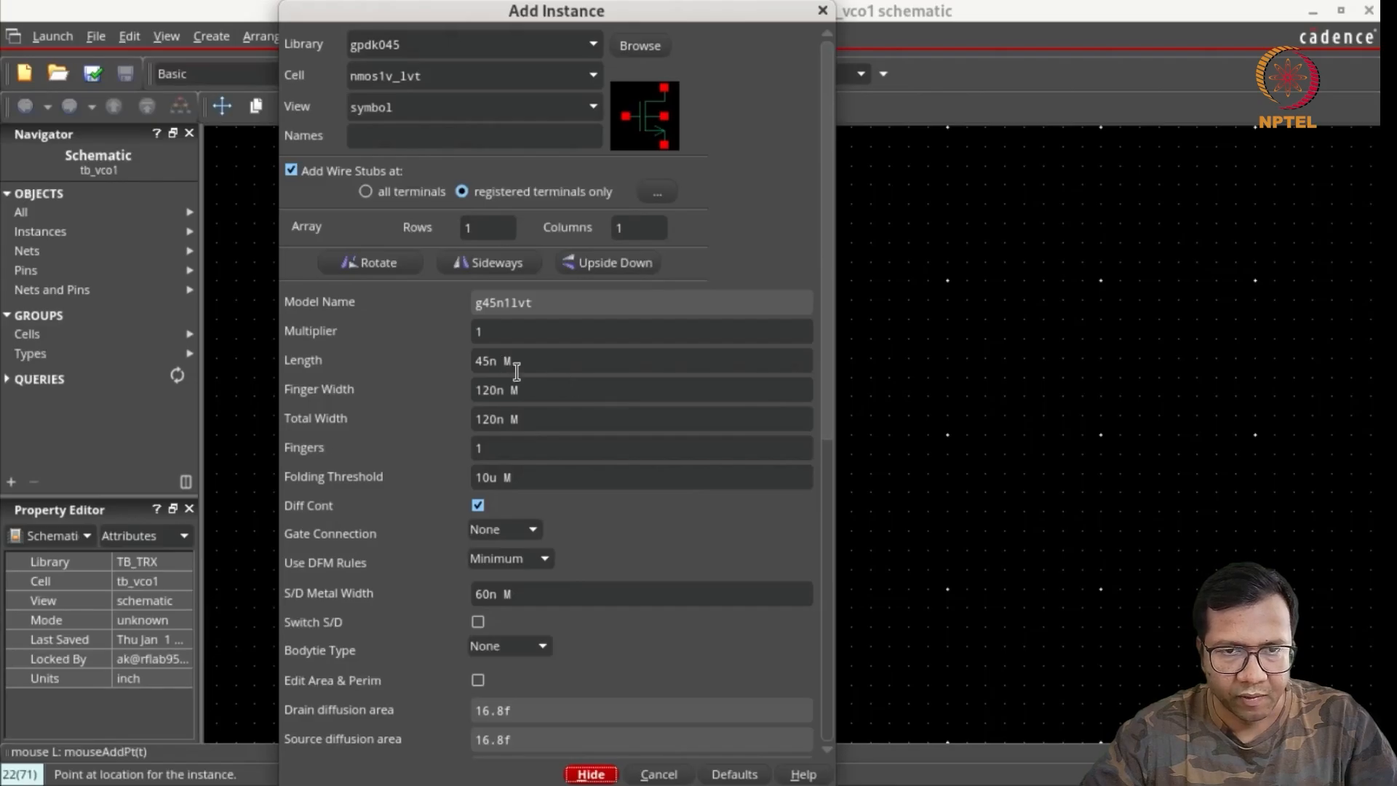
{"action": "double_click", "coordinate": [524, 448]}
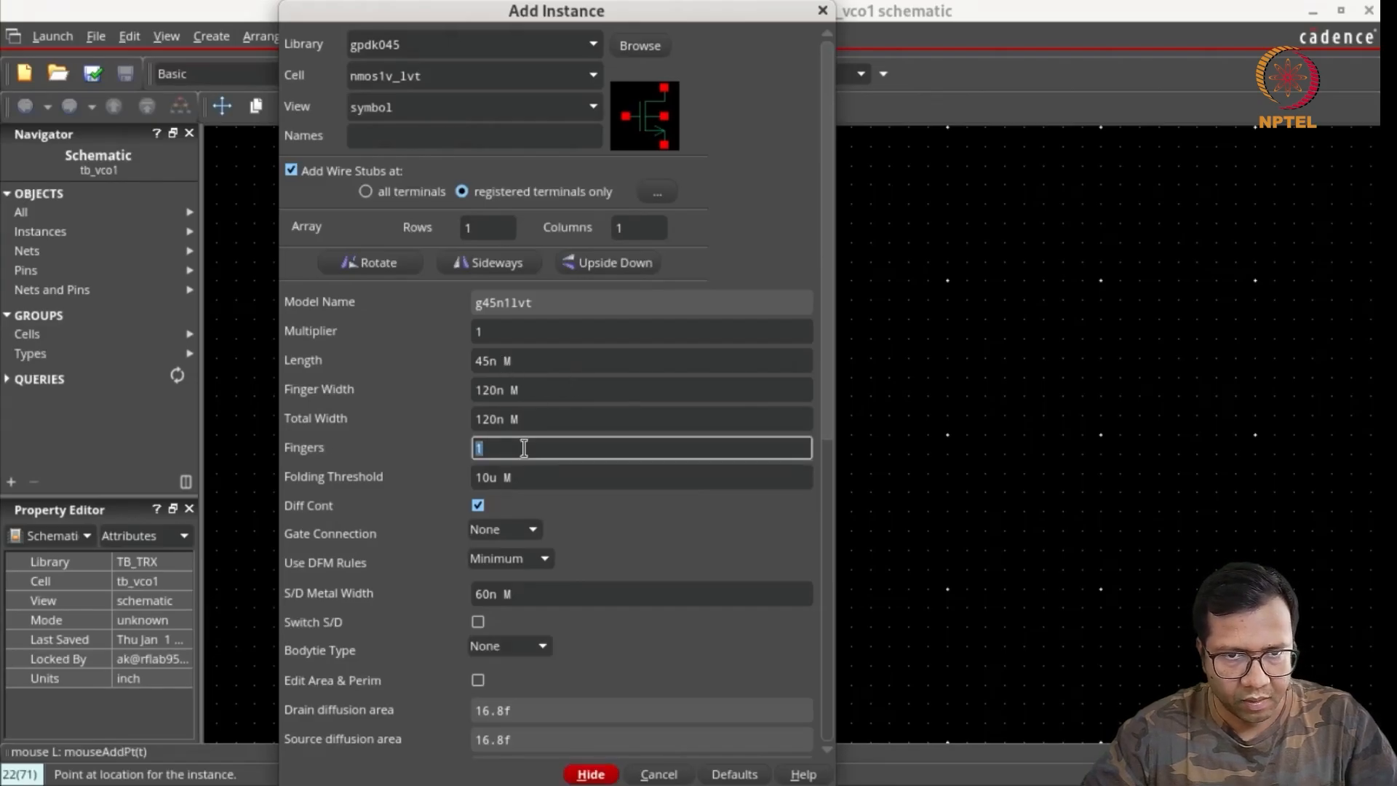
{"action": "left_click", "coordinate": [549, 386]}
{"action": "left_click_drag", "start_coordinate": [547, 388], "coordinate": [472, 390]}
{"action": "type", "text": "0.5u"}
{"action": "key", "text": "Tab"}
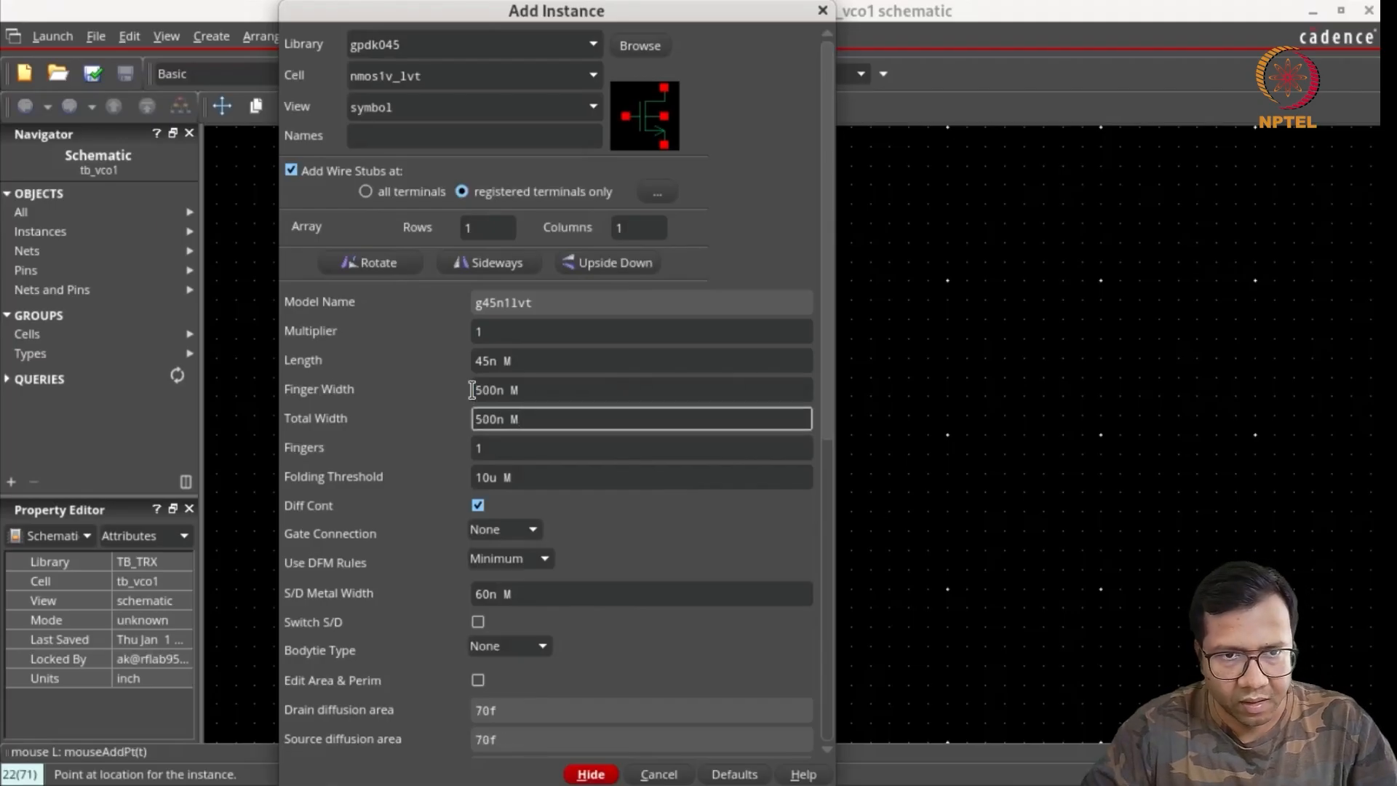
{"action": "double_click", "coordinate": [520, 449]}
{"action": "type", "text": "nf"}
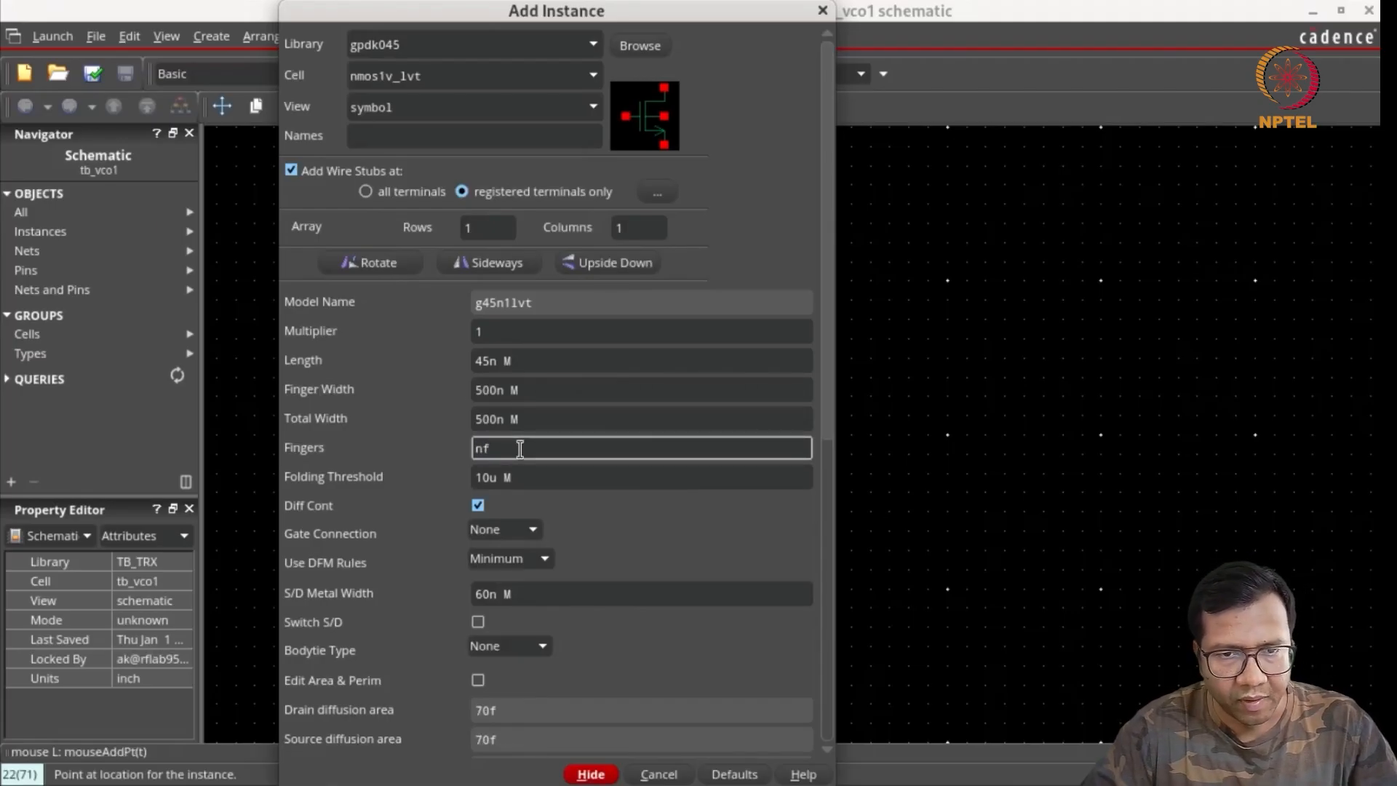
{"action": "key", "text": "Tab"}
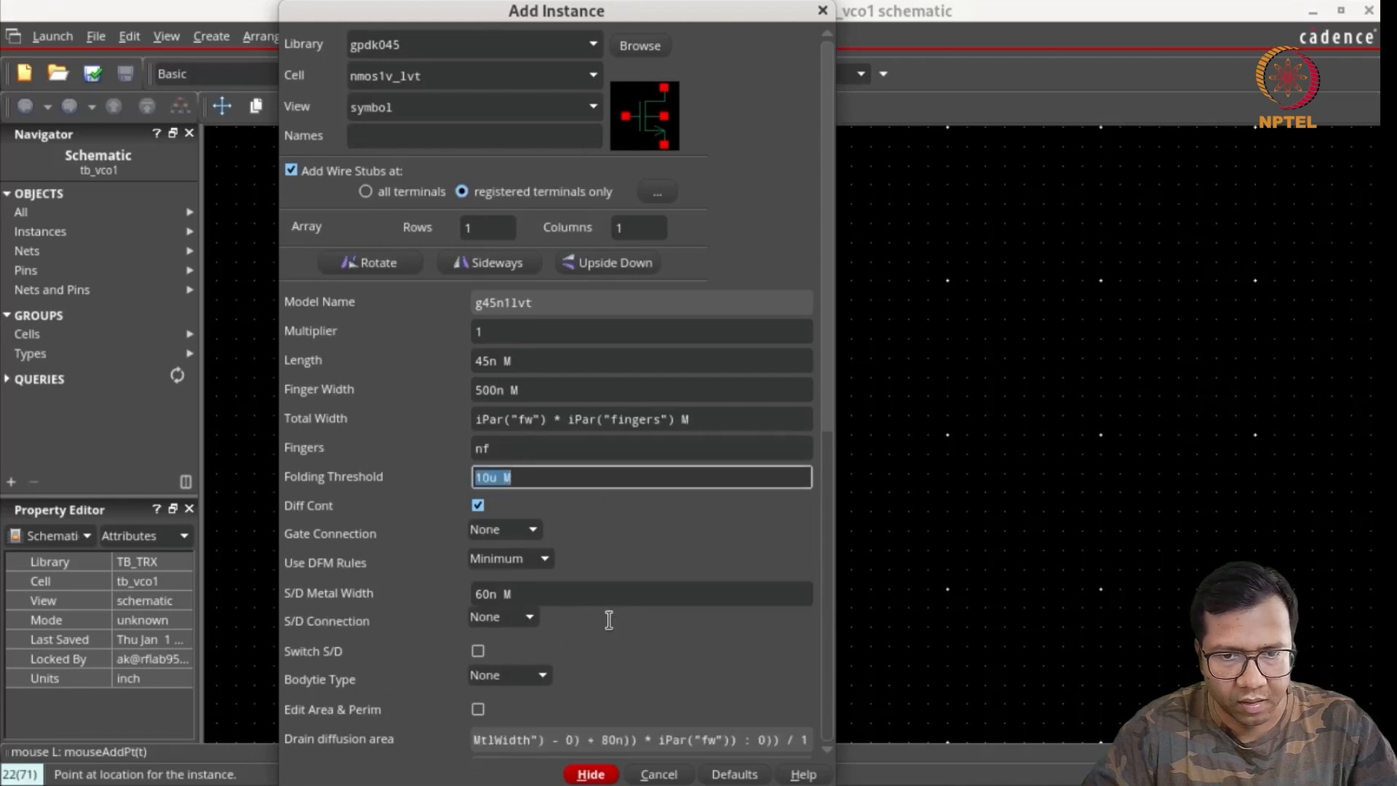
{"action": "left_click", "coordinate": [590, 774]}
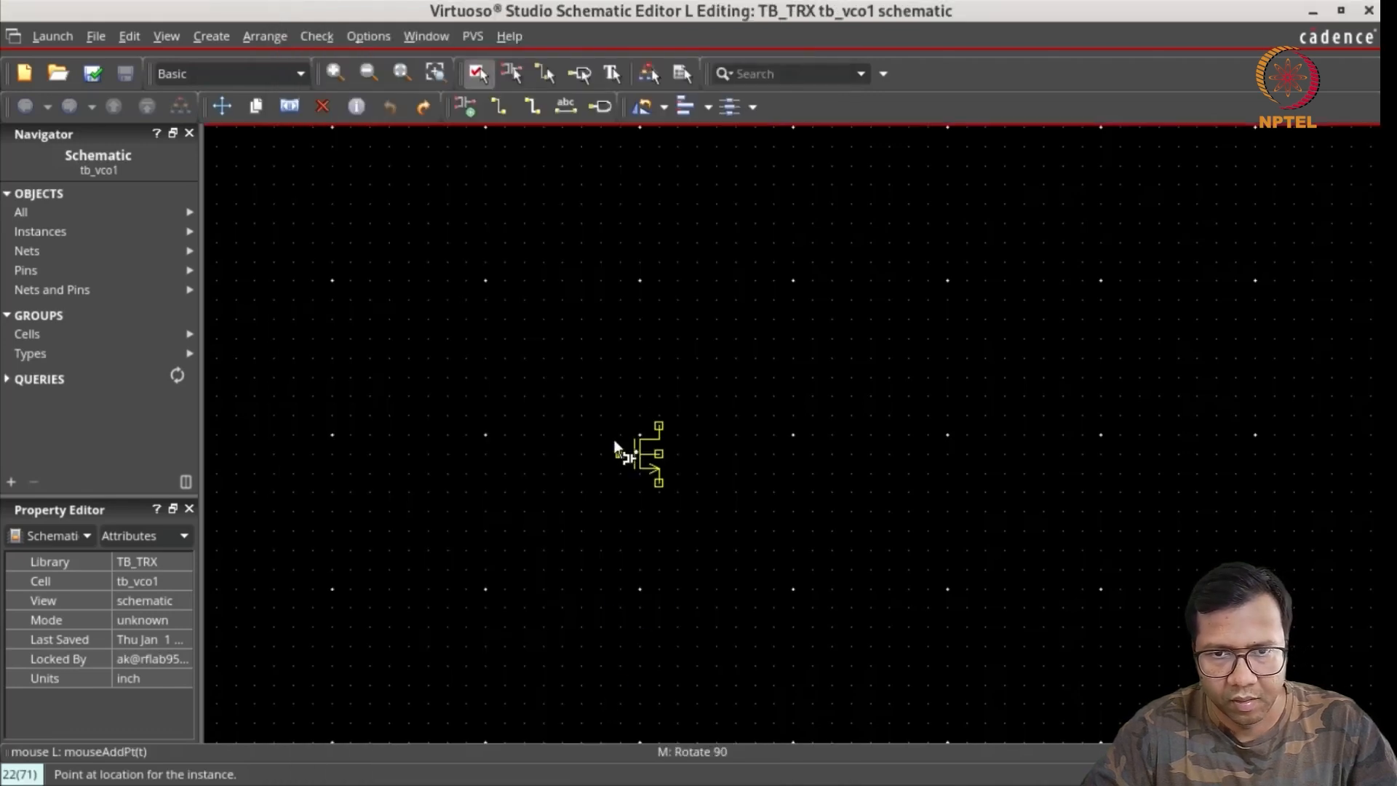
{"action": "left_click", "coordinate": [601, 460]}
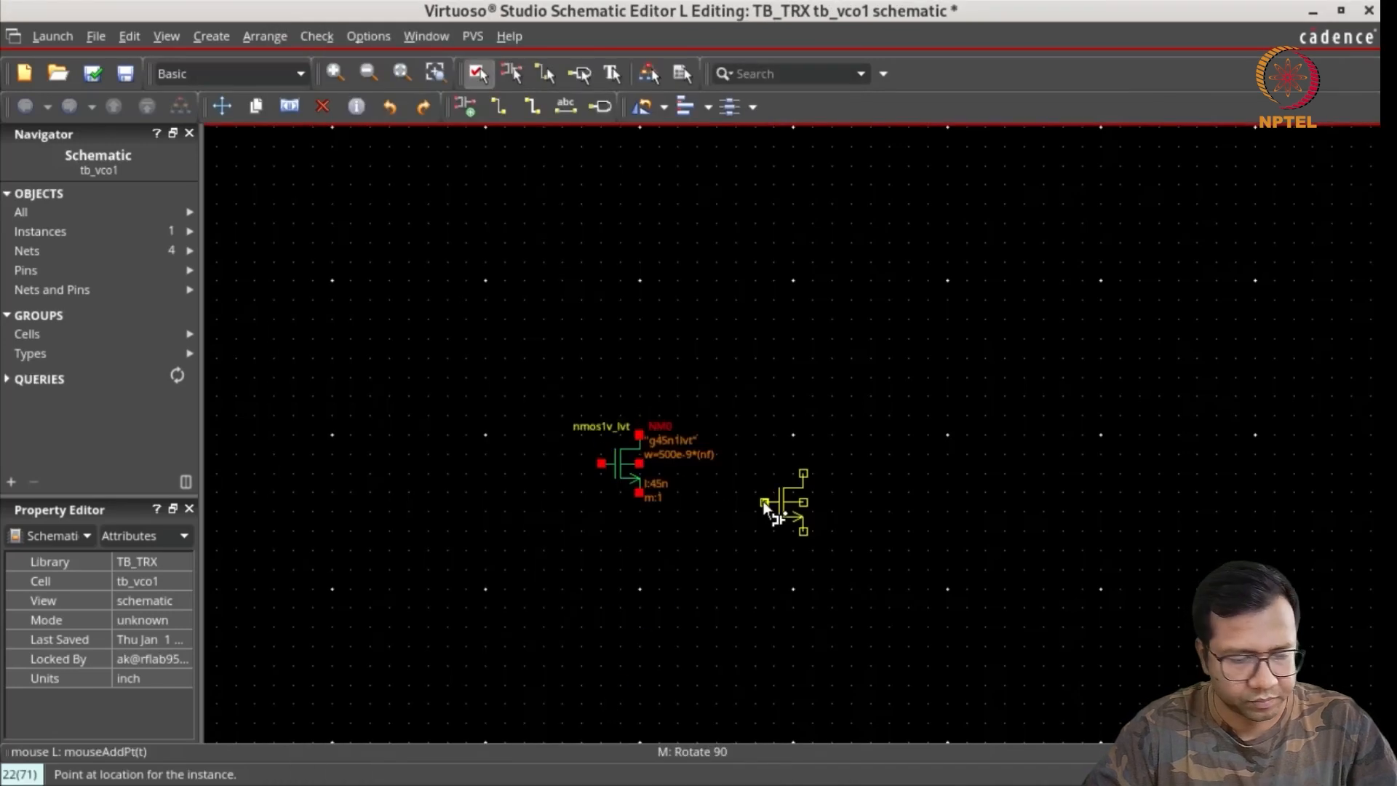
{"action": "key", "text": "Escape"}
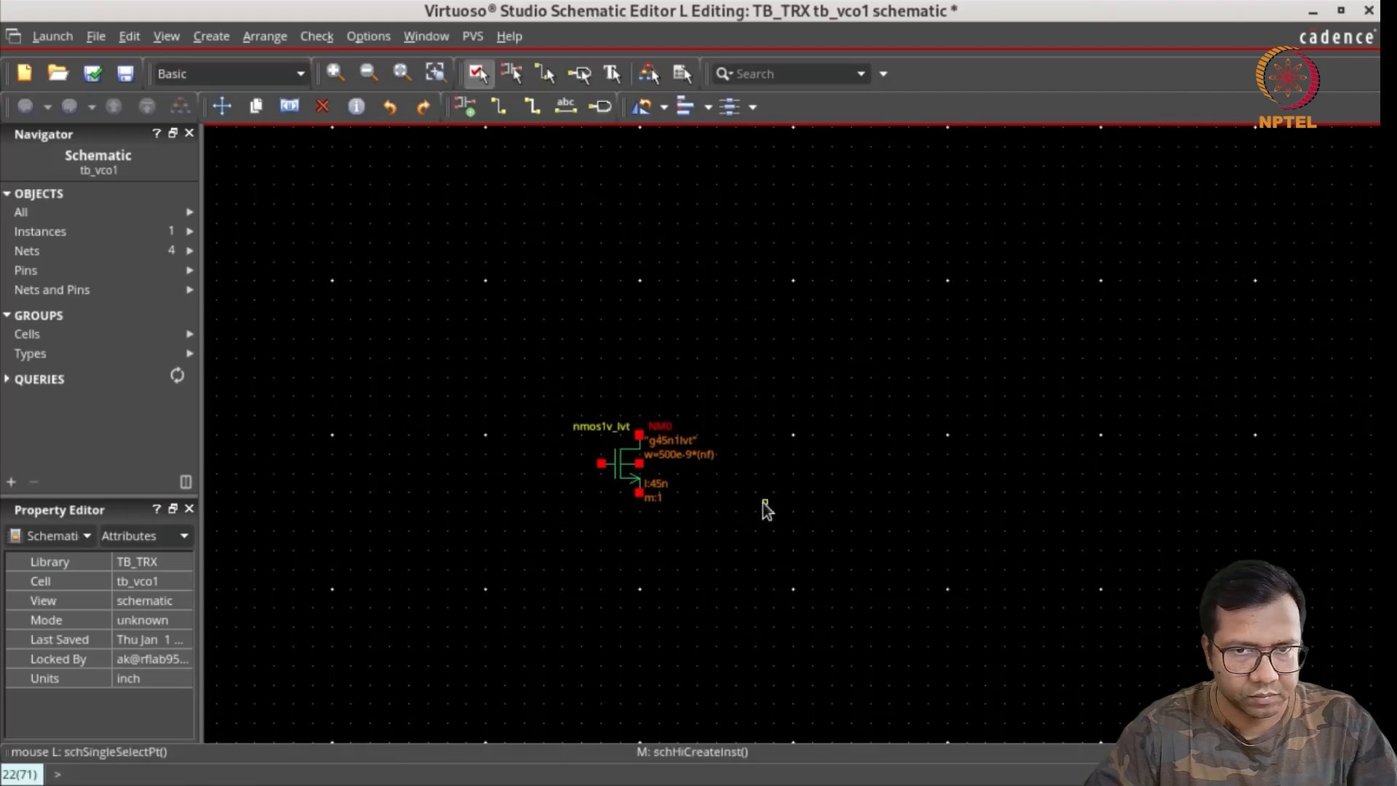
Step: Copy the NMOS transistor mirrored sideways to the left of the original and wire the two sources together
{"action": "left_click", "coordinate": [621, 486]}
{"action": "key", "text": "c"}
{"action": "left_click", "coordinate": [618, 483]}
{"action": "key", "text": "F3"}
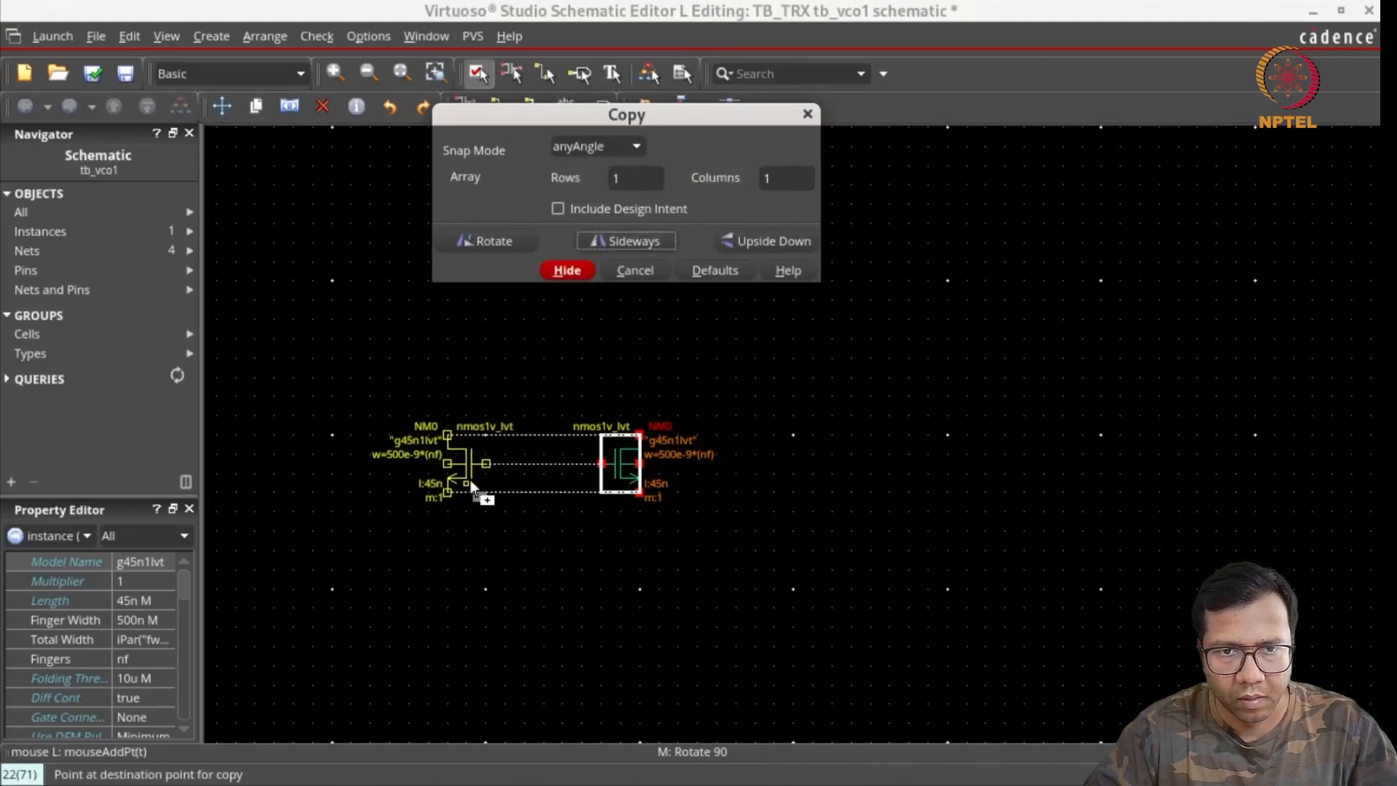
{"action": "left_click", "coordinate": [471, 479]}
{"action": "left_click", "coordinate": [526, 554]}
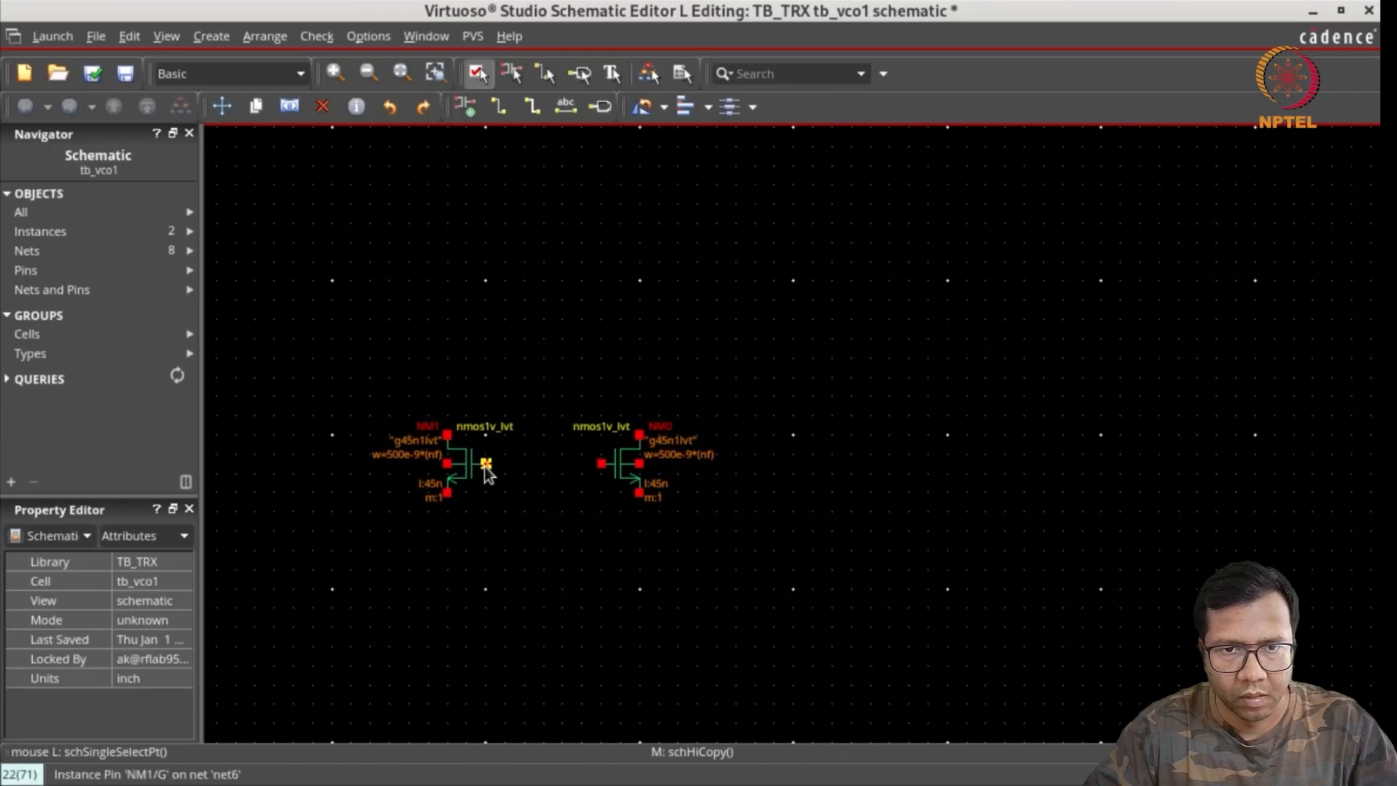
{"action": "left_click_drag", "start_coordinate": [447, 495], "coordinate": [638, 493]}
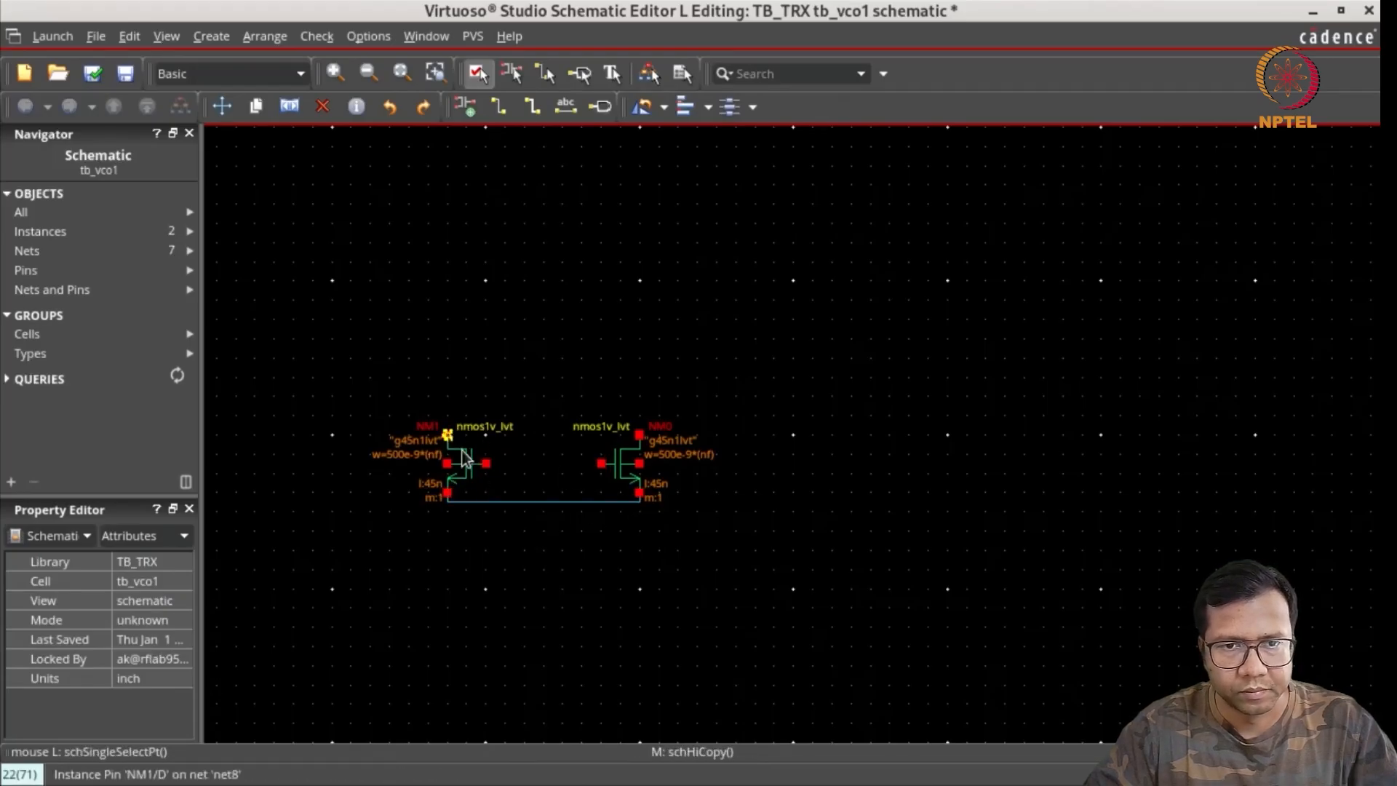
Step: Place an analogLib idc current source with 1.7m DC current below the midpoint of the common source wire
{"action": "key", "text": "i"}
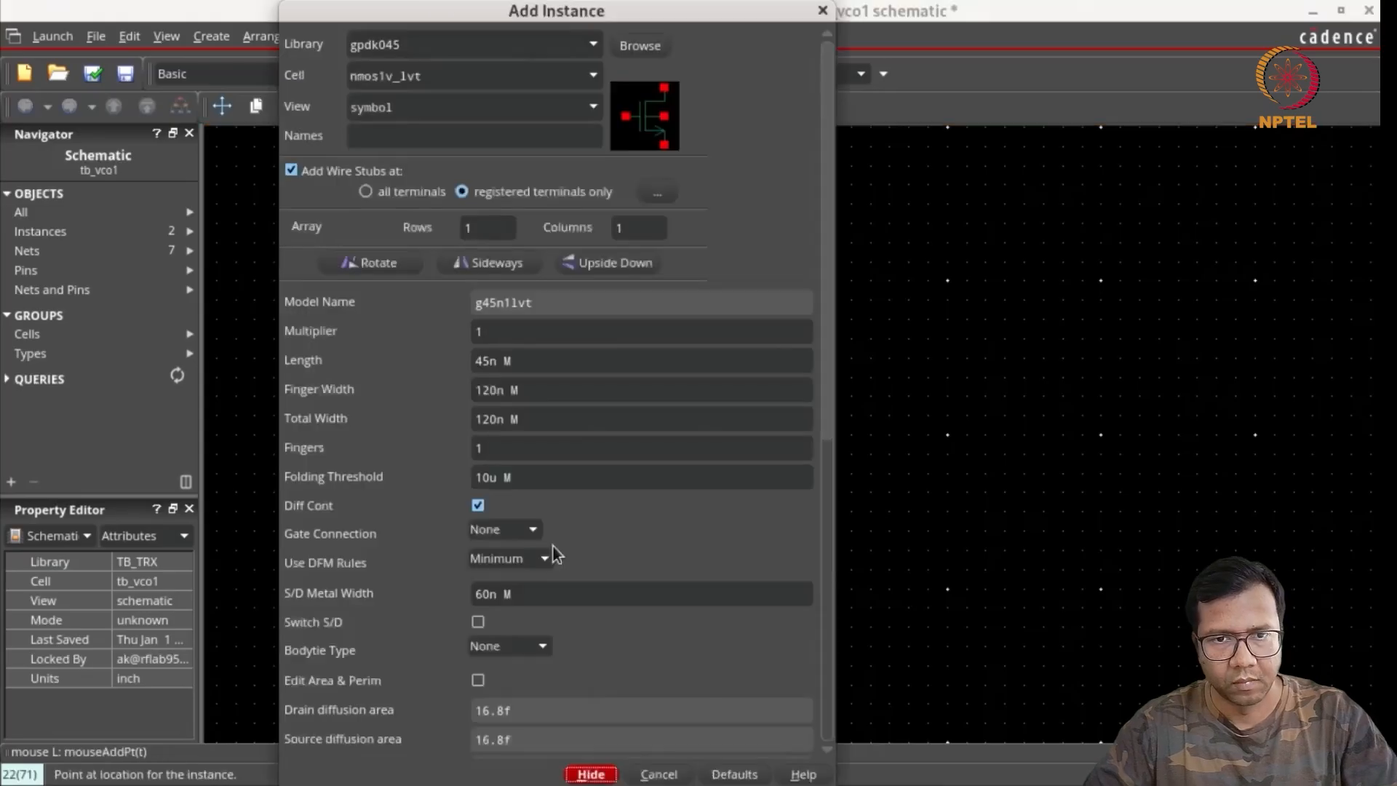
{"action": "double_click", "coordinate": [442, 46]}
{"action": "type", "text": "analogLib"}
{"action": "key", "text": "Tab"}
{"action": "type", "text": "idc"}
{"action": "key", "text": "Tab"}
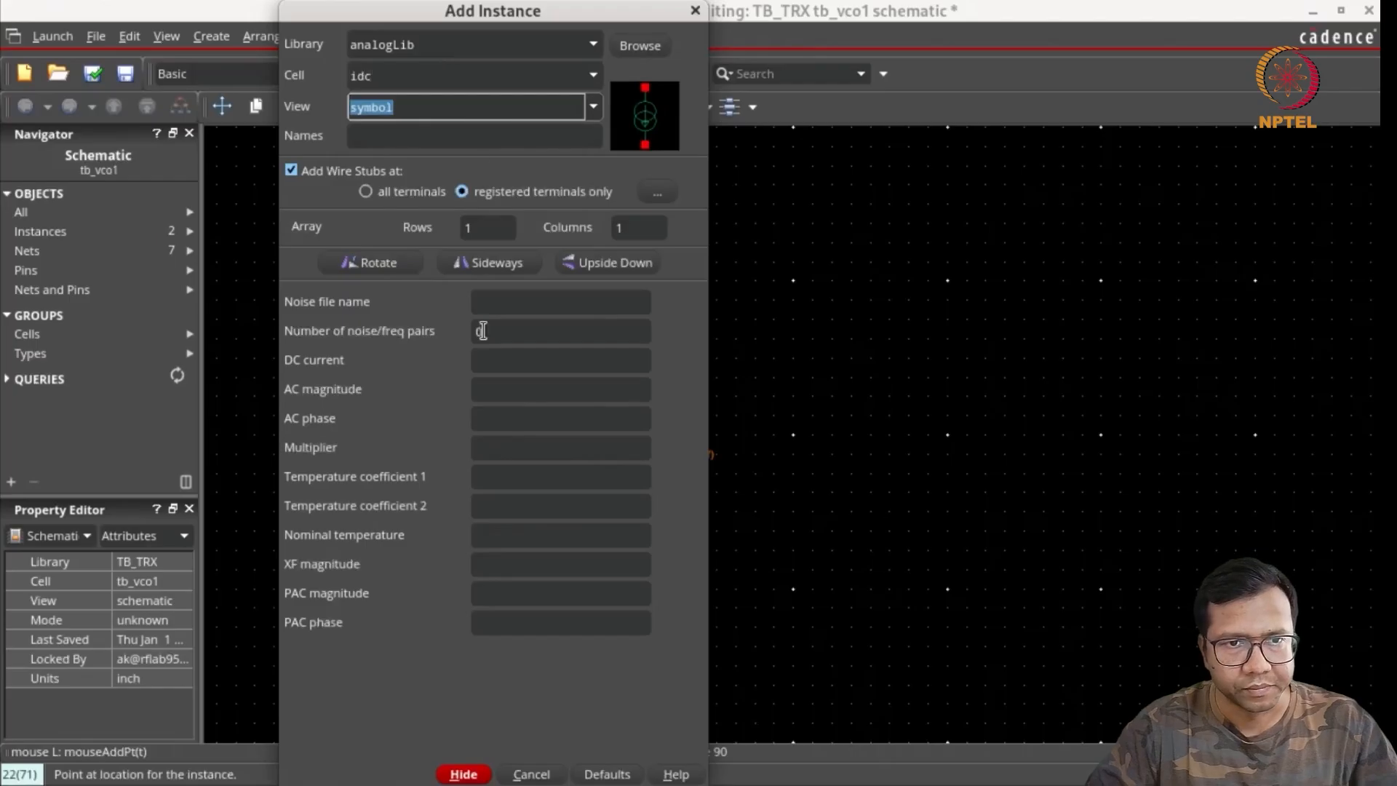
{"action": "left_click", "coordinate": [506, 361]}
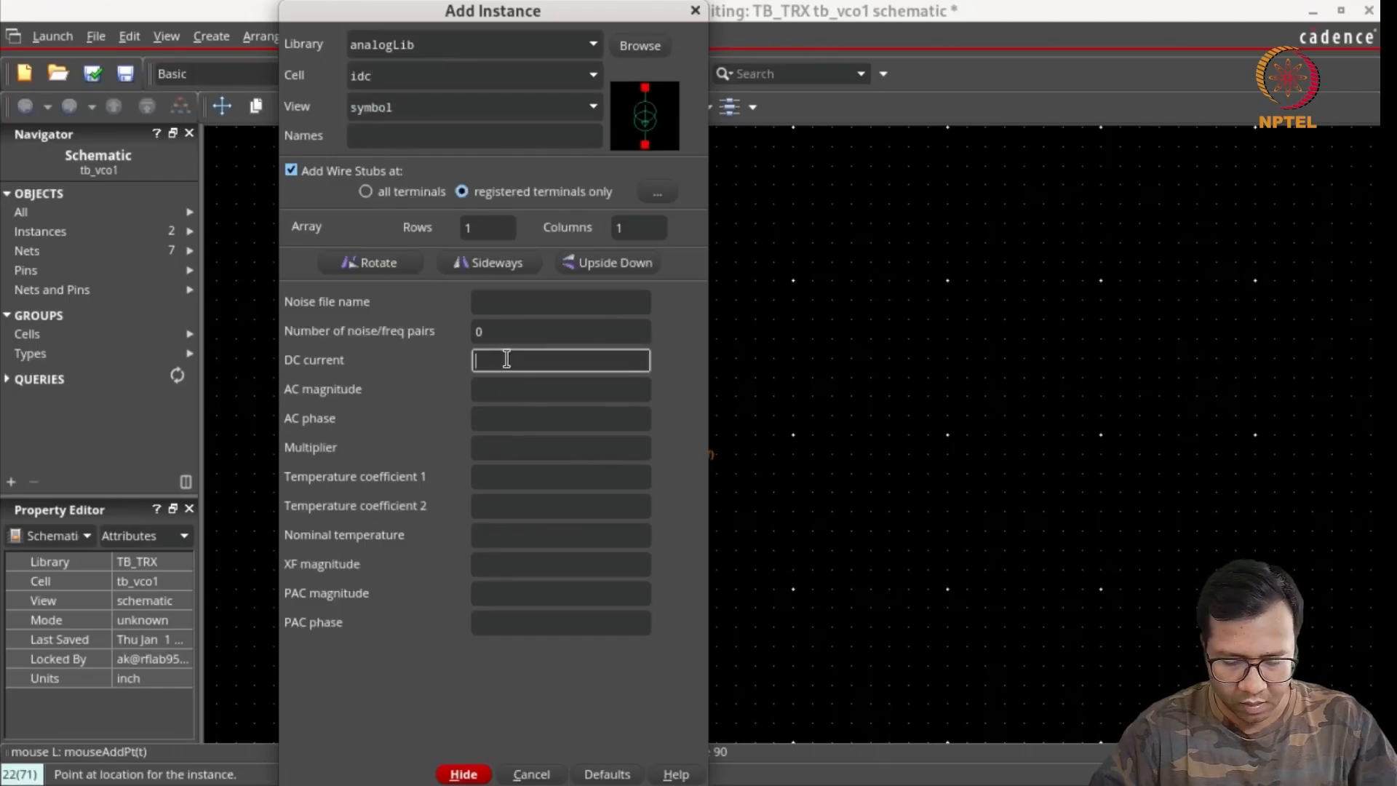
{"action": "type", "text": "1"}
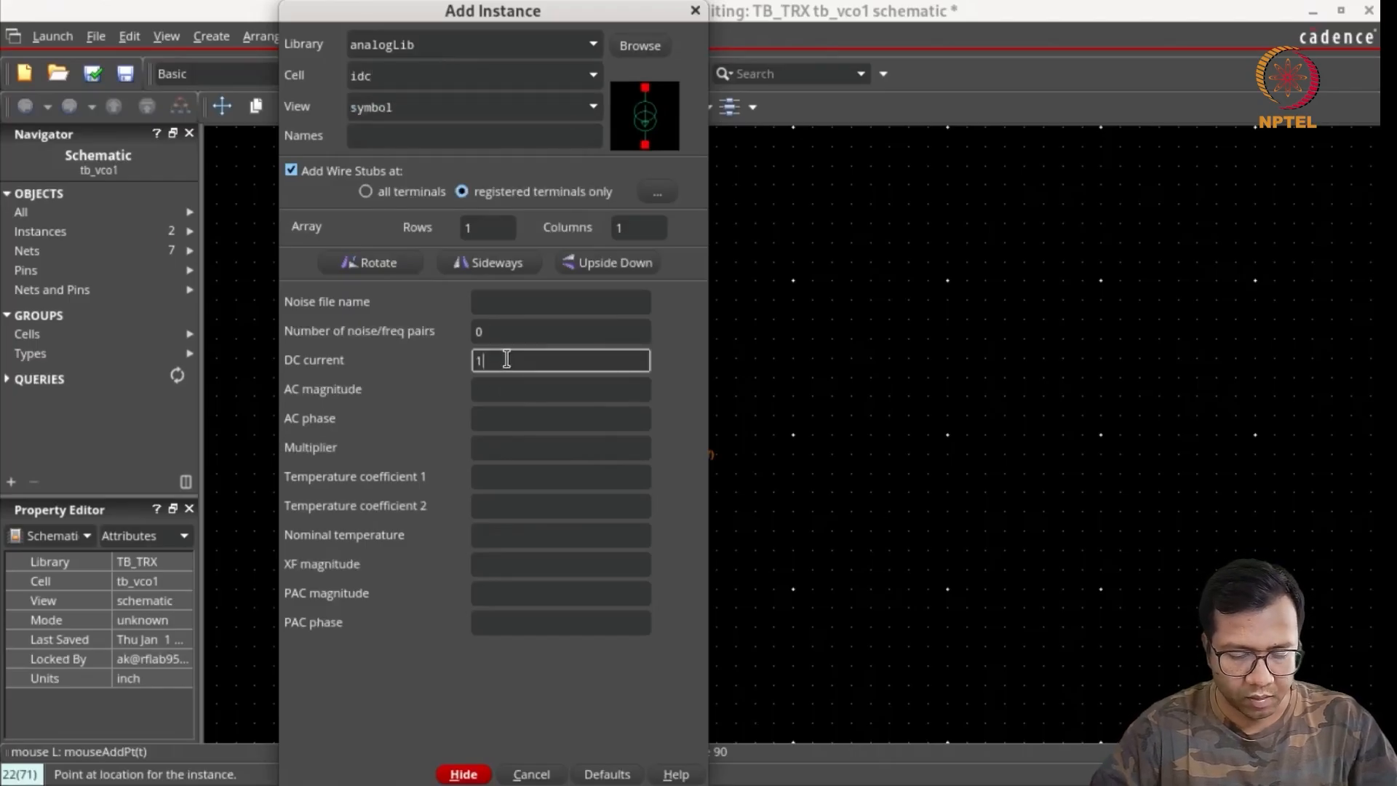
{"action": "type", "text": ".7m"}
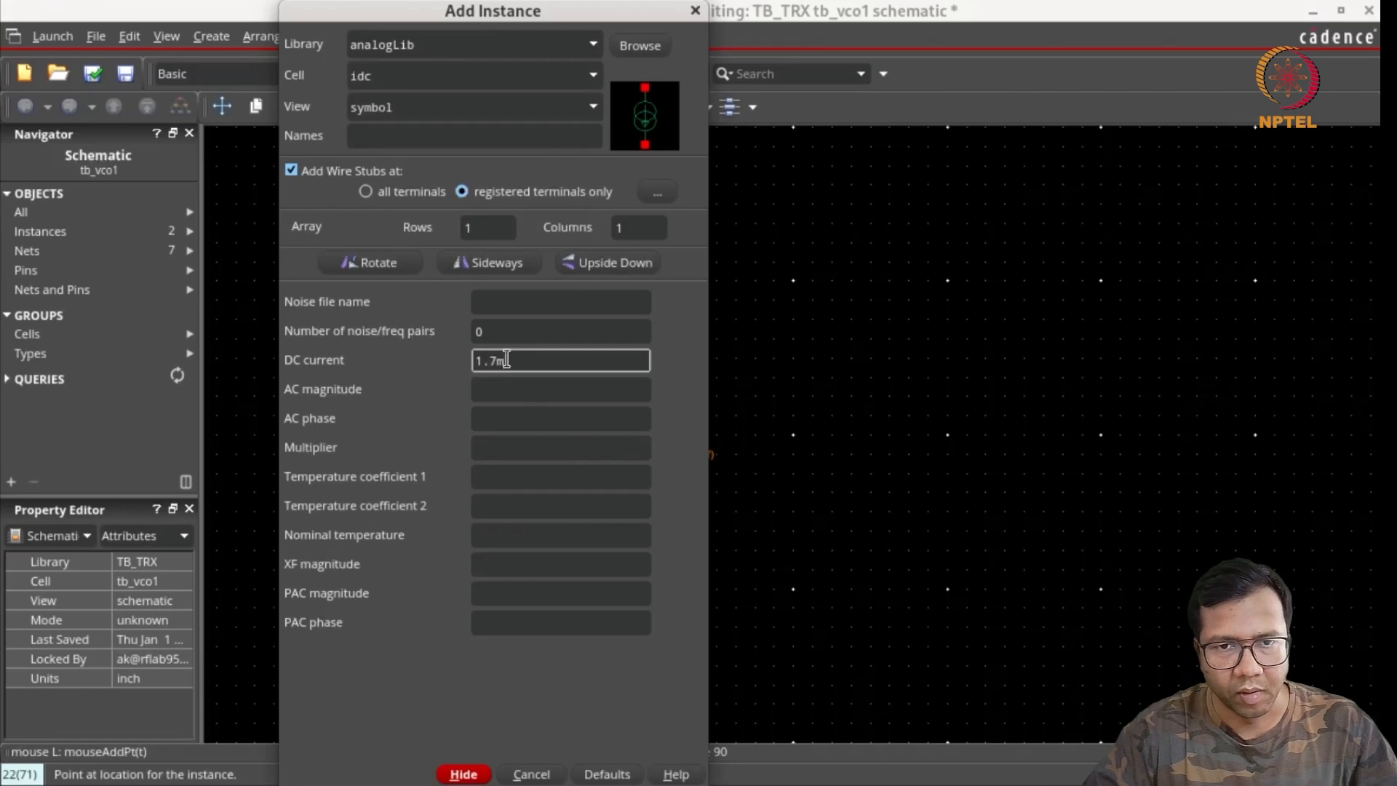
{"action": "left_click", "coordinate": [524, 386]}
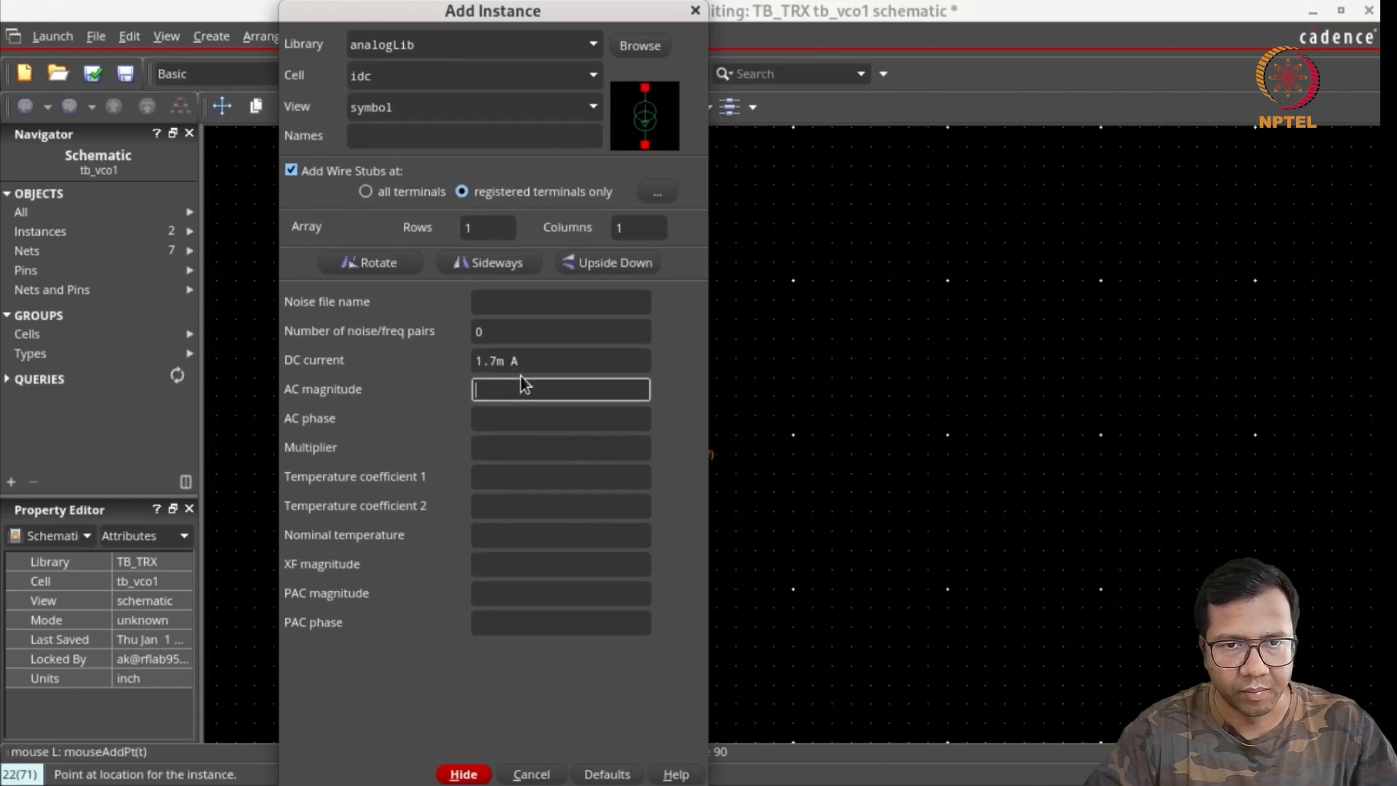
{"action": "left_click", "coordinate": [466, 773]}
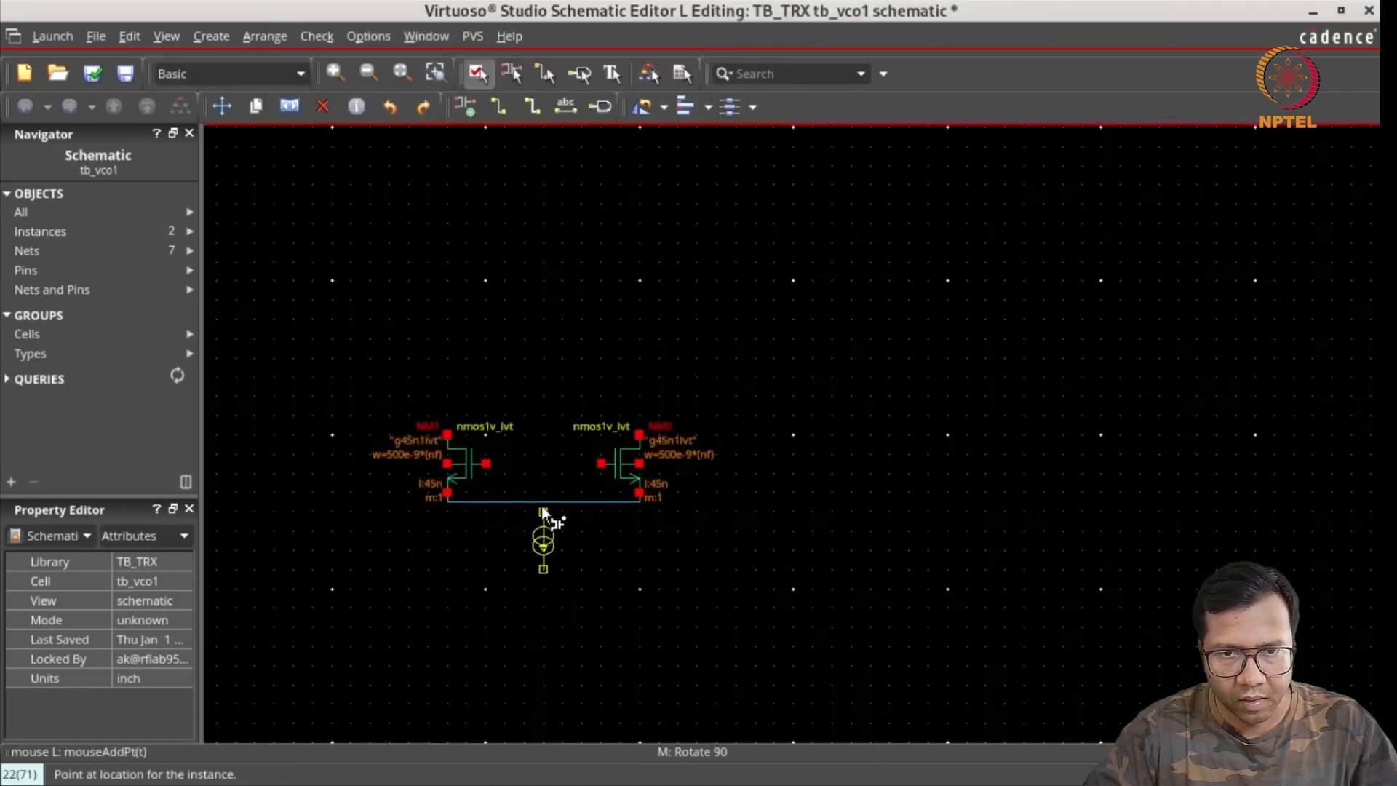
{"action": "left_click", "coordinate": [541, 507]}
{"action": "key", "text": "Escape"}
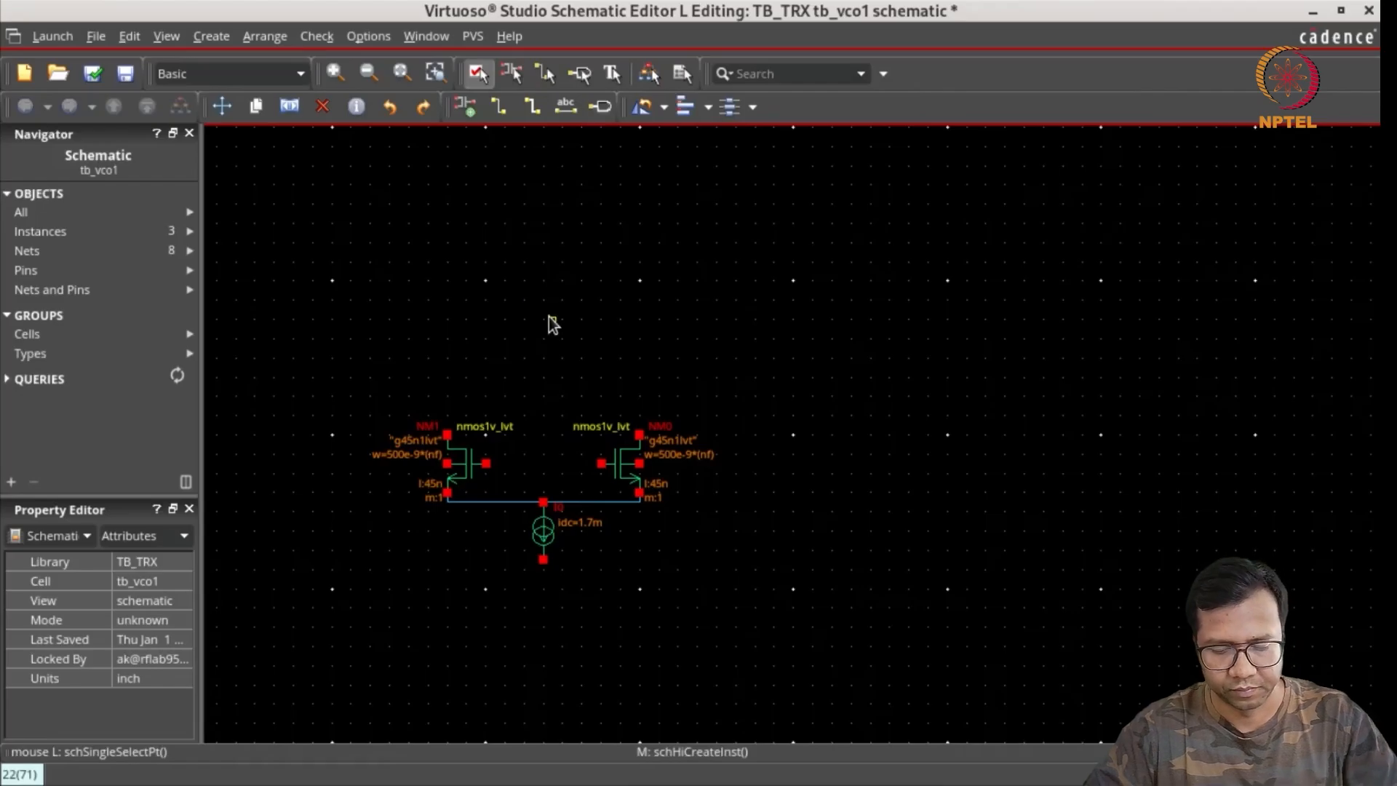
Step: Set up an analogLib ind instance with 1.5n inductance, rotated to lie horizontally
{"action": "key", "text": "i"}
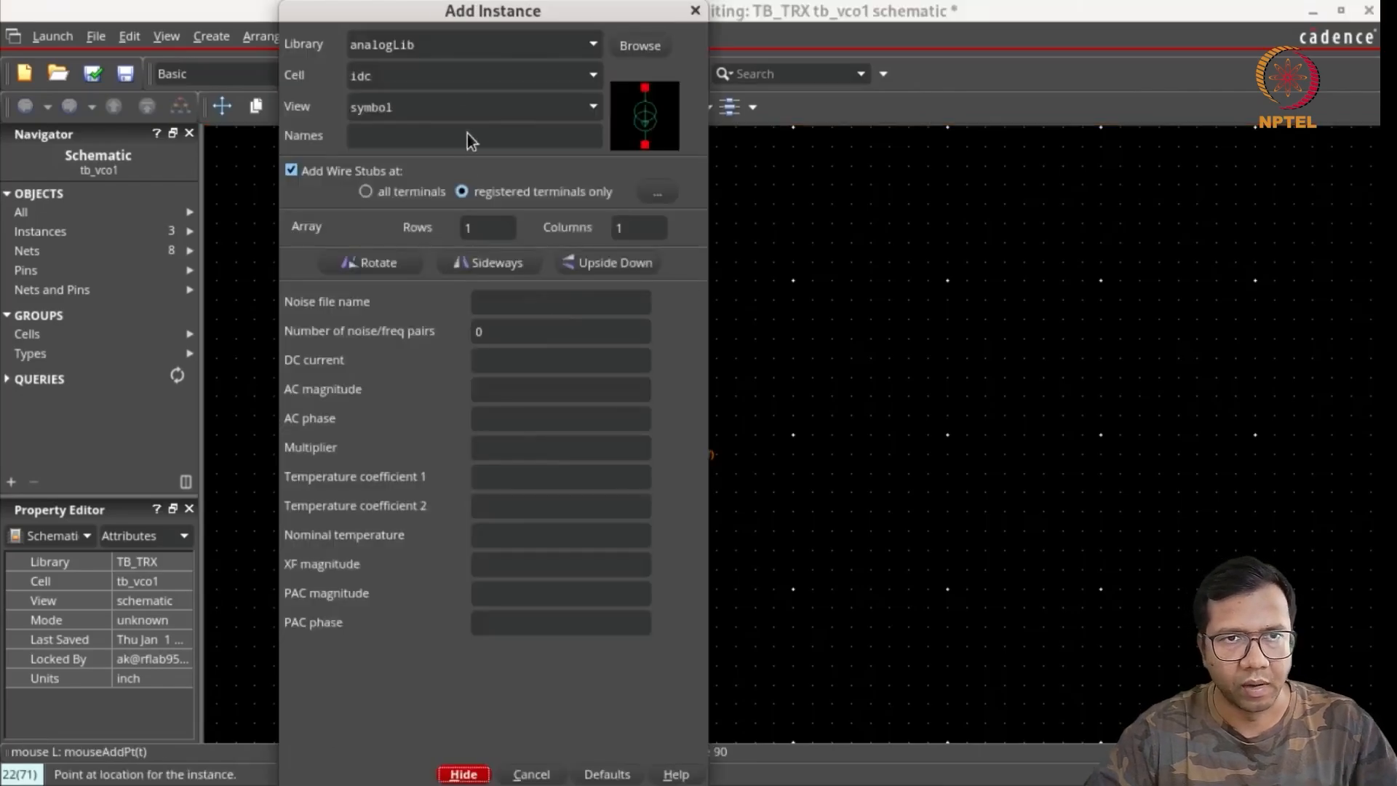
{"action": "left_click", "coordinate": [451, 87]}
{"action": "double_click", "coordinate": [453, 79]}
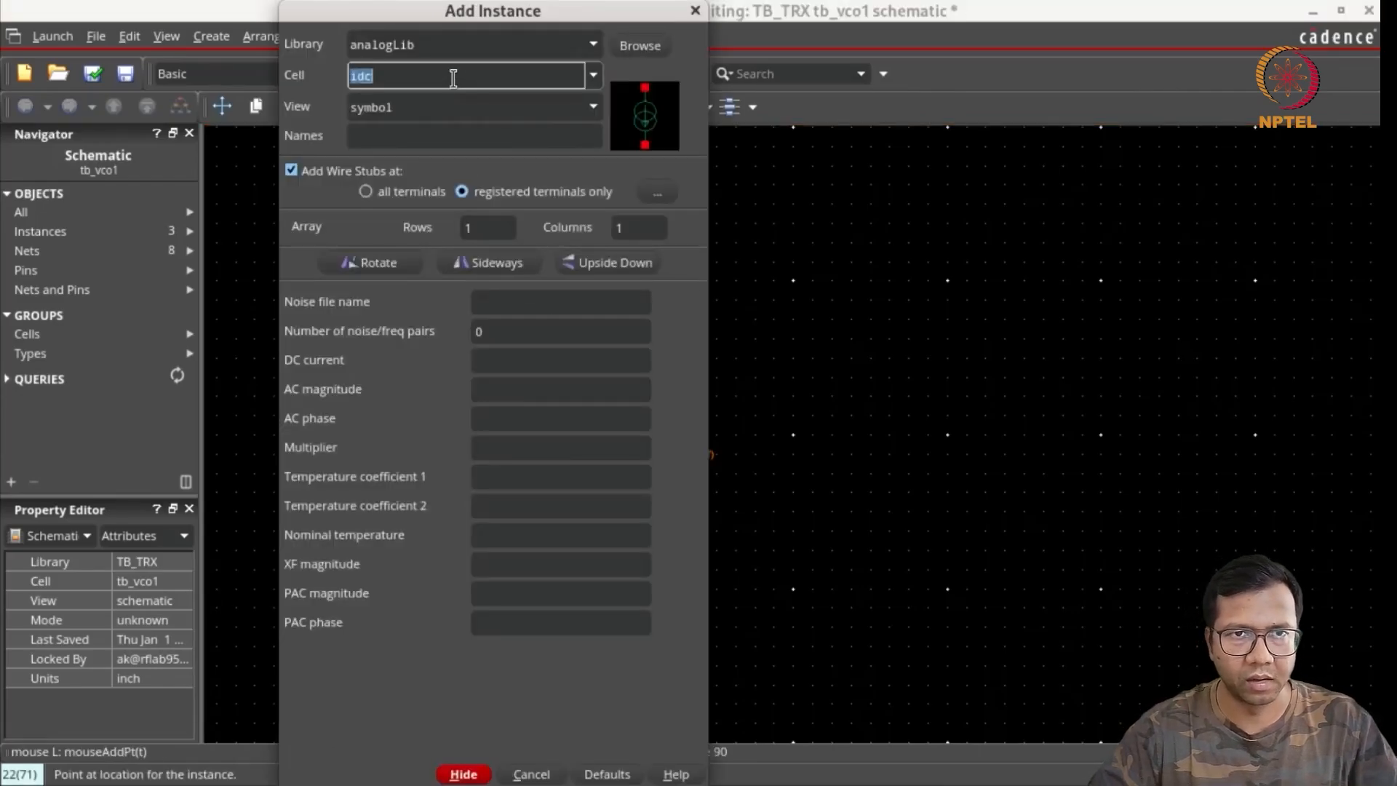
{"action": "type", "text": "ind"}
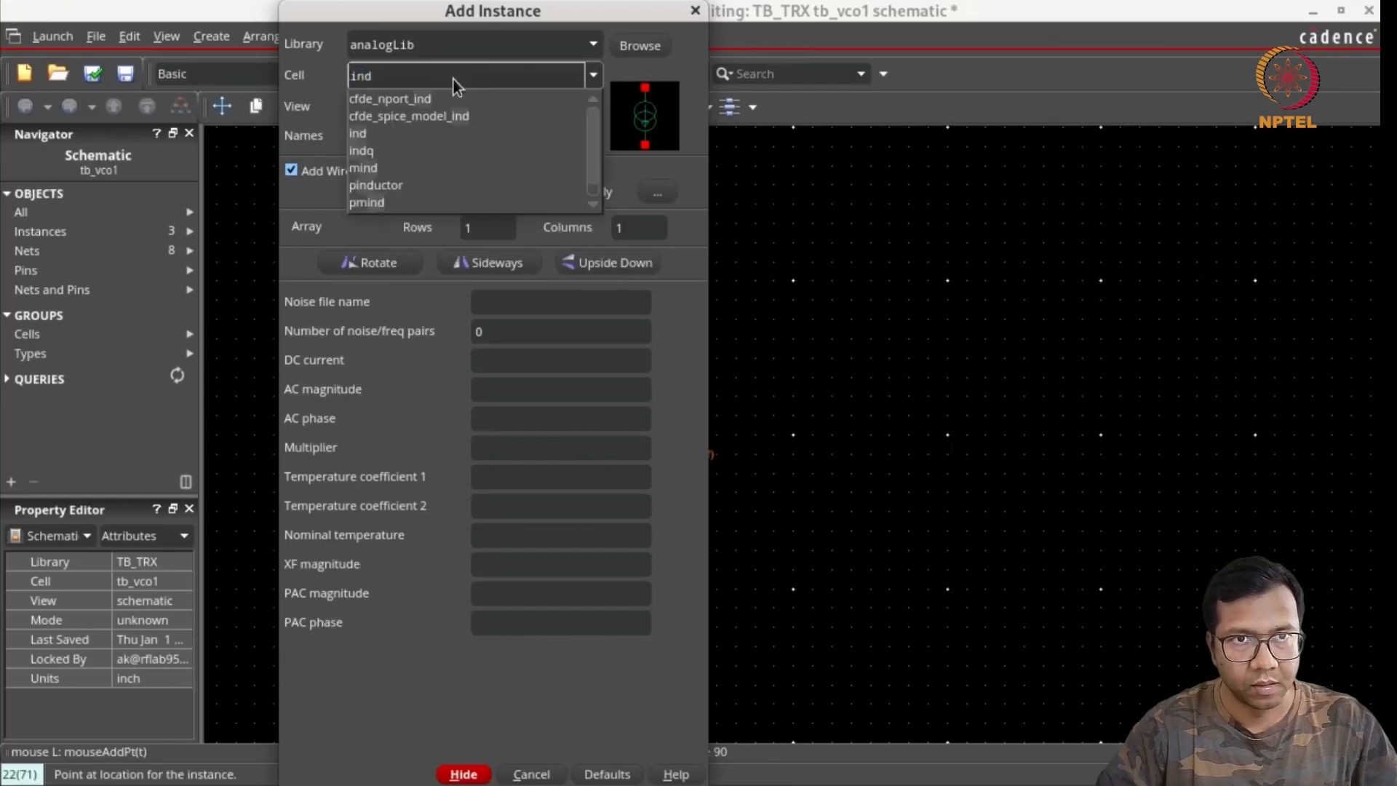
{"action": "key", "text": "Tab"}
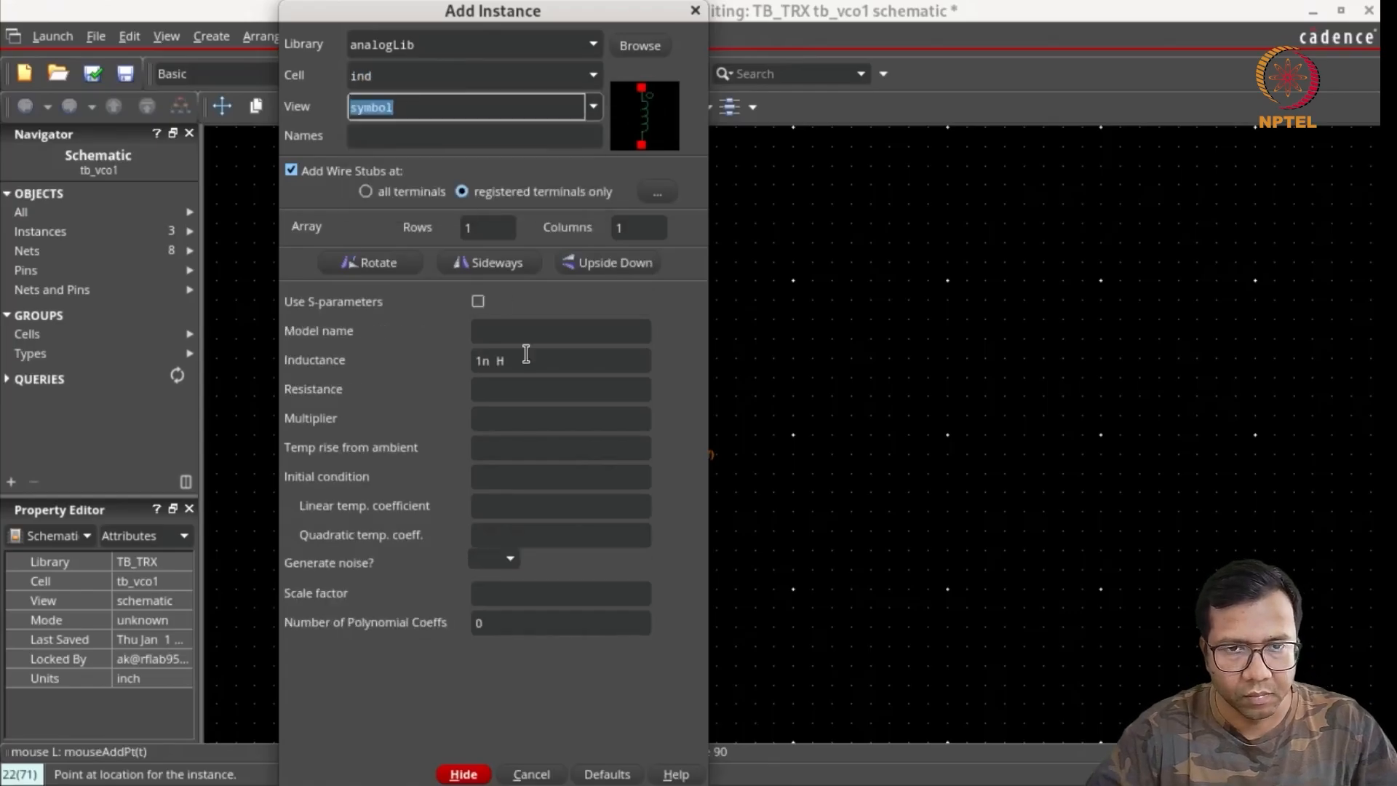
{"action": "left_click_drag", "start_coordinate": [520, 362], "coordinate": [472, 358]}
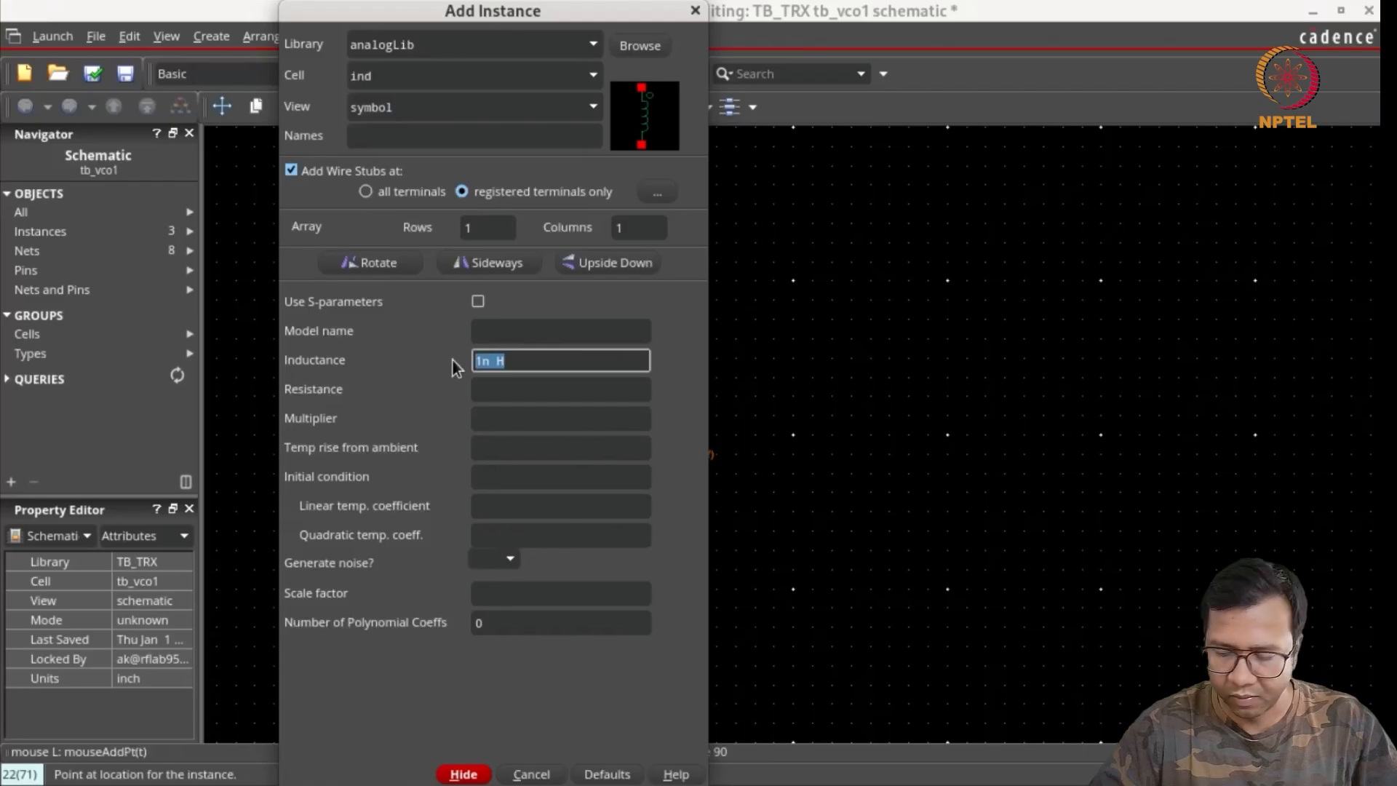
{"action": "type", "text": "1.5n"}
{"action": "key", "text": "Tab"}
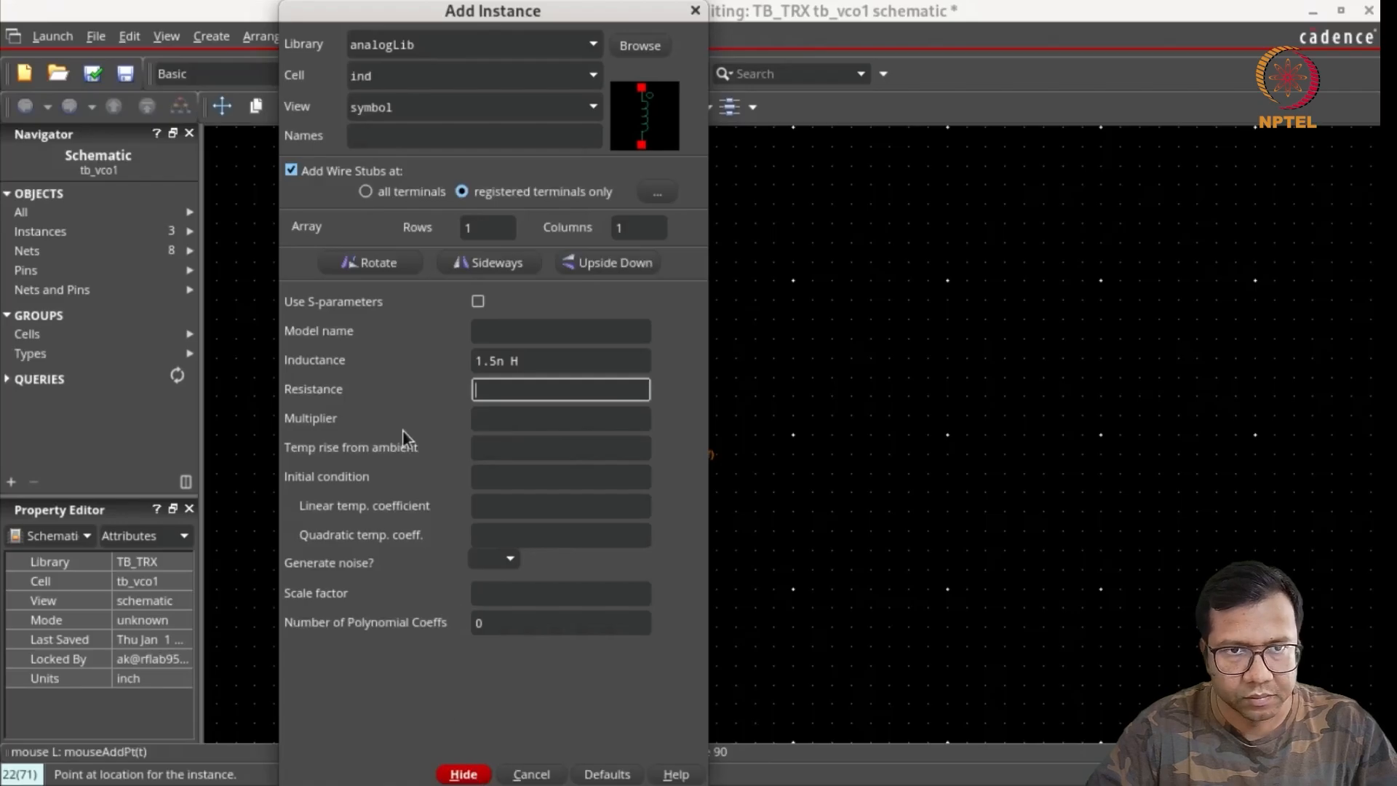
{"action": "left_click", "coordinate": [393, 263]}
{"action": "left_click", "coordinate": [460, 773]}
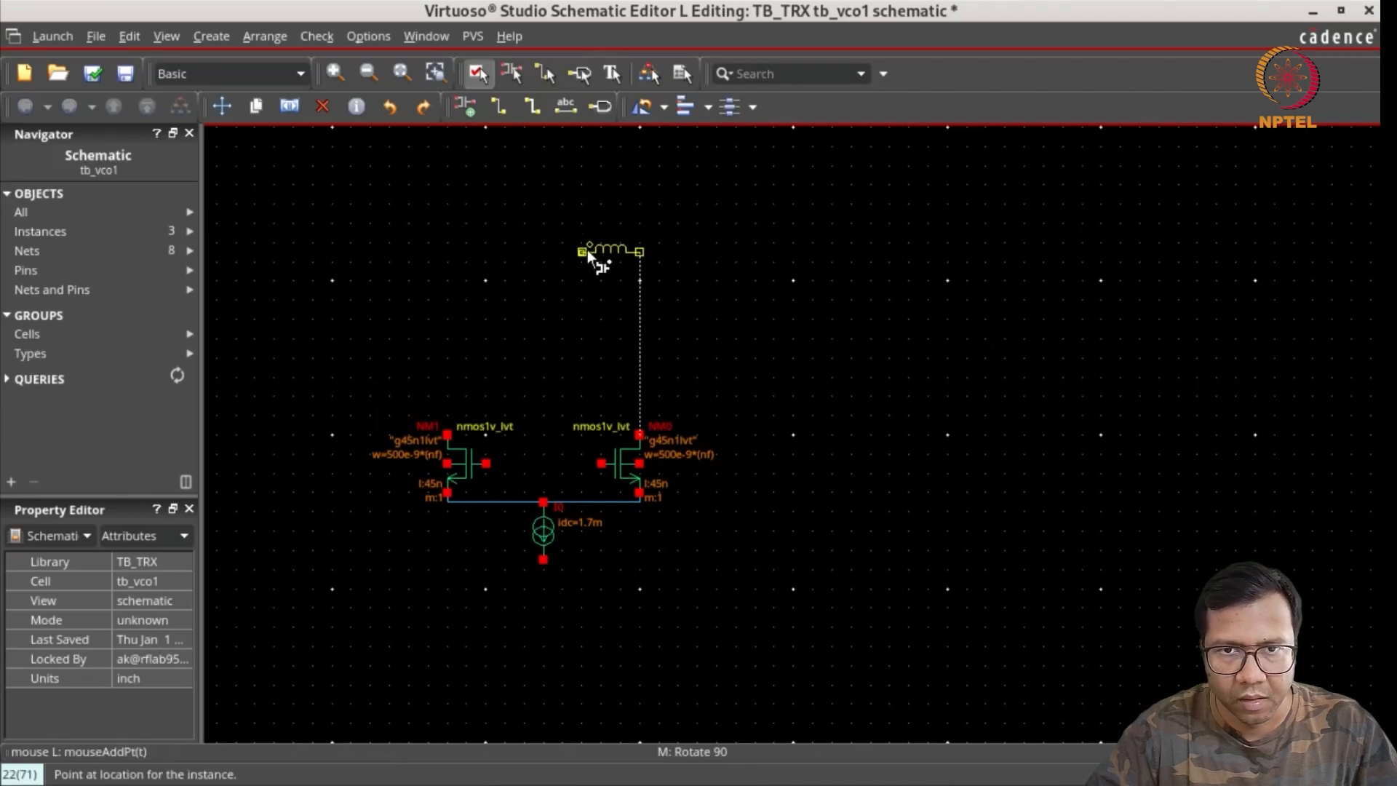
Step: Place two of the inductors above the transistors, wiring them to each other and their outer ends to the two drains
{"action": "left_click", "coordinate": [587, 246]}
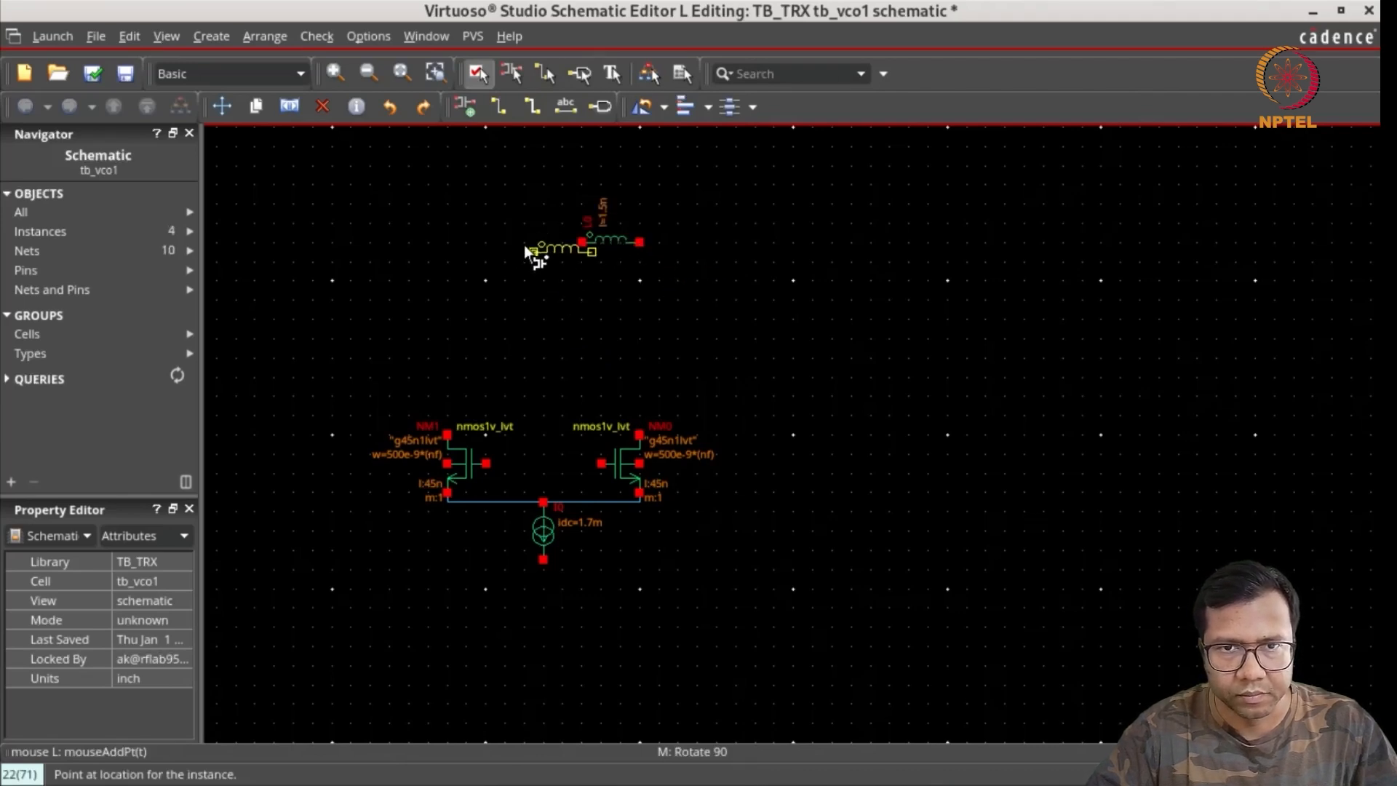
{"action": "left_click", "coordinate": [448, 243]}
{"action": "key", "text": "Escape"}
{"action": "mouse_move", "coordinate": [506, 242]}
{"action": "left_mouse_down"}
{"action": "mouse_move", "coordinate": [581, 243]}
{"action": "mouse_move", "coordinate": [639, 434]}
{"action": "left_mouse_up"}
{"action": "left_click_drag", "start_coordinate": [447, 242], "coordinate": [448, 435]}
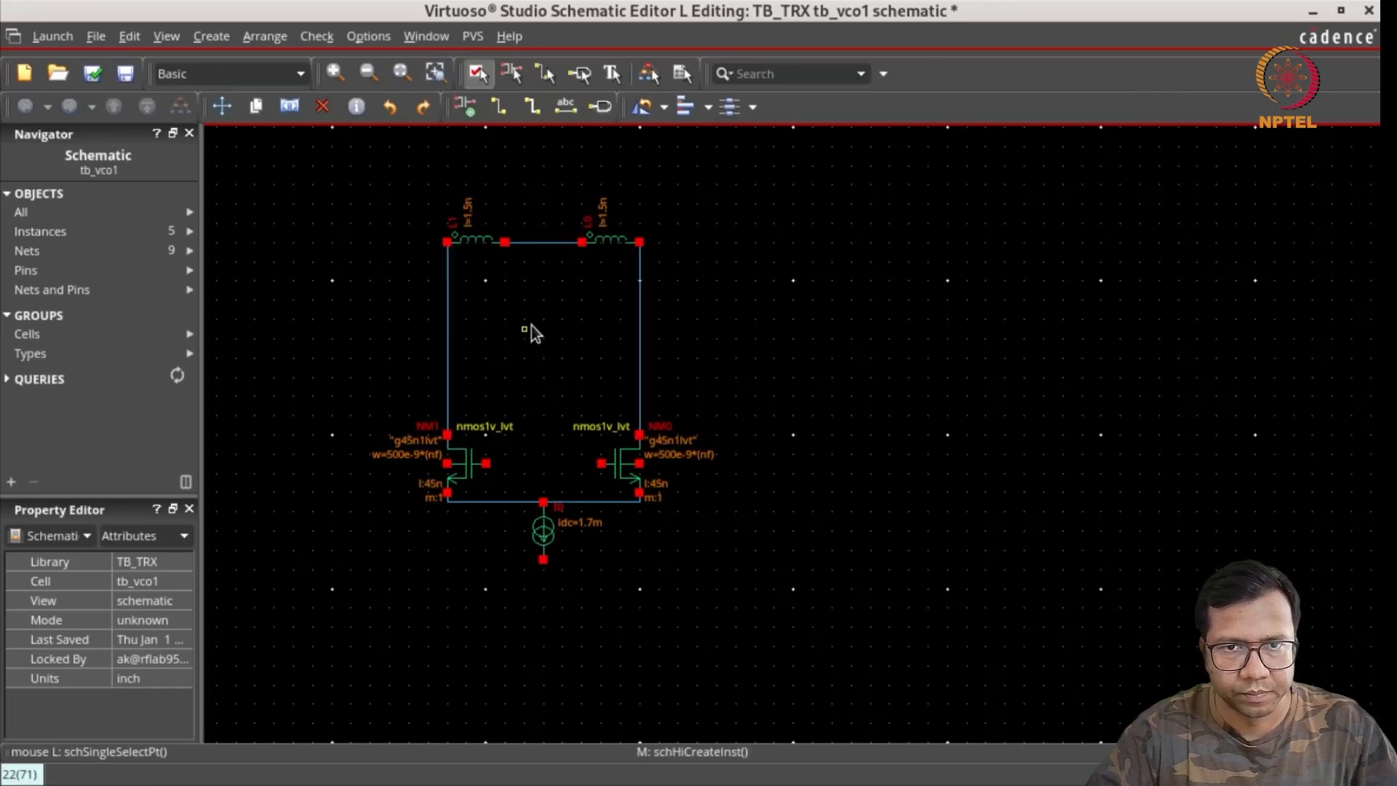
Step: Place an analogLib cap instance with capacitance Cp, rotated to lie horizontally, below the inductors between the two drain wires
{"action": "key", "text": "i"}
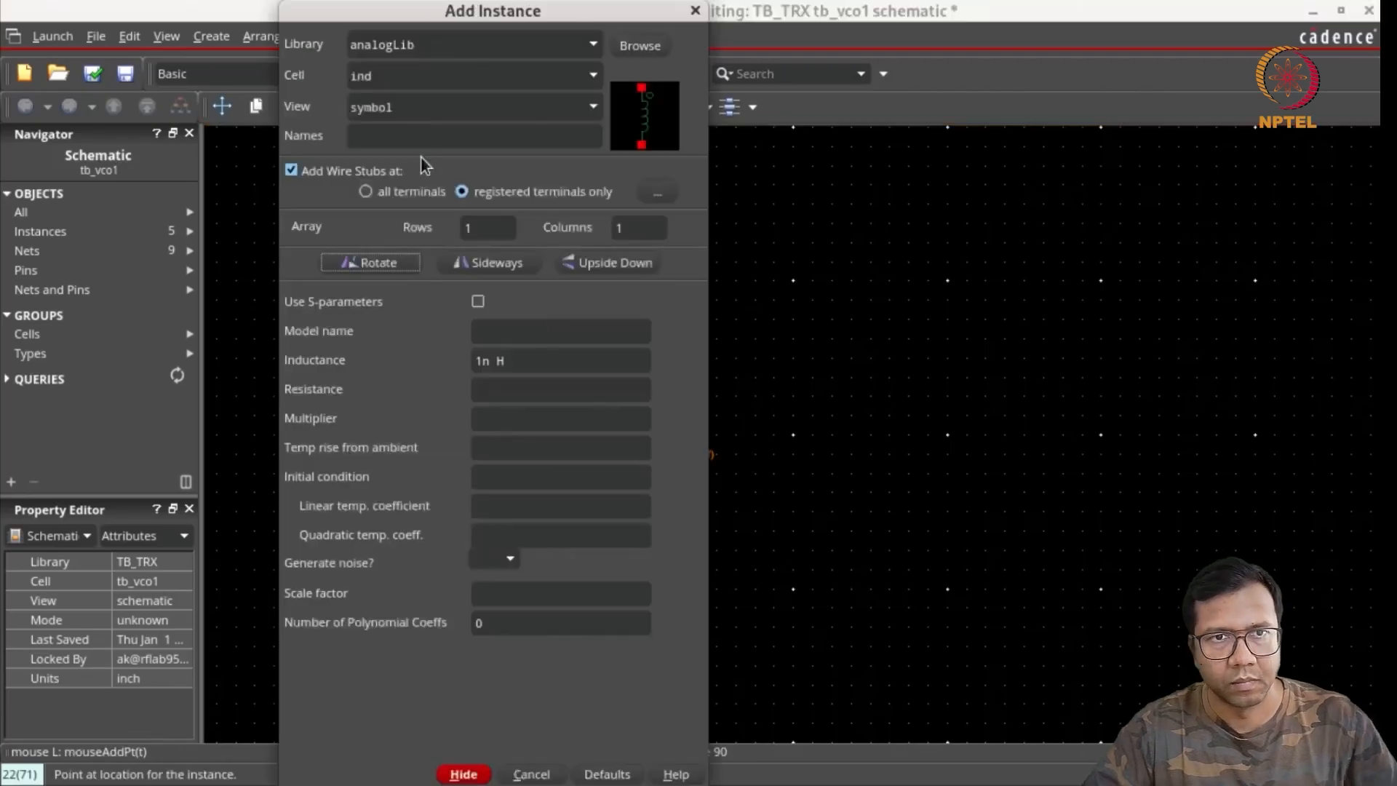
{"action": "double_click", "coordinate": [405, 72]}
{"action": "type", "text": "cap"}
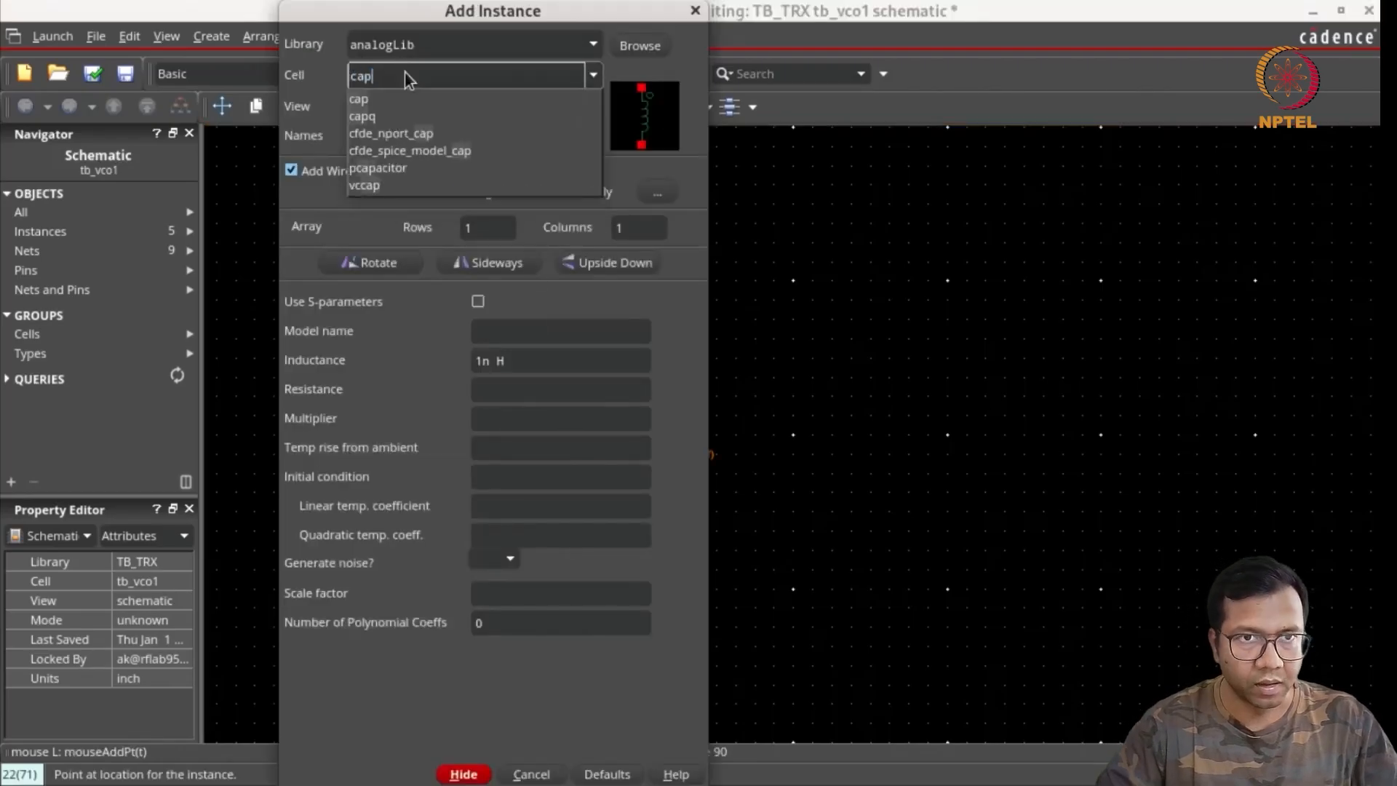
{"action": "key", "text": "Tab"}
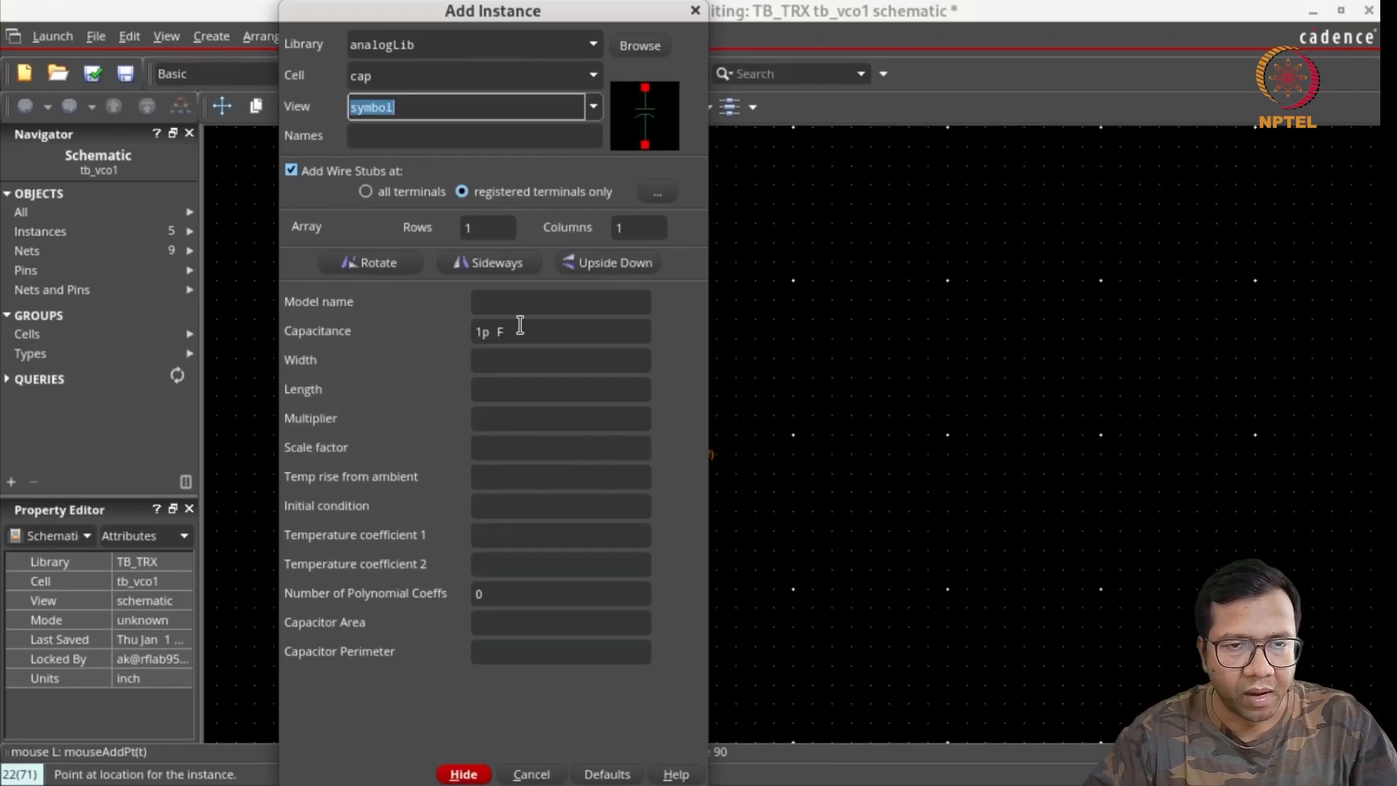
{"action": "left_click_drag", "start_coordinate": [520, 325], "coordinate": [469, 331]}
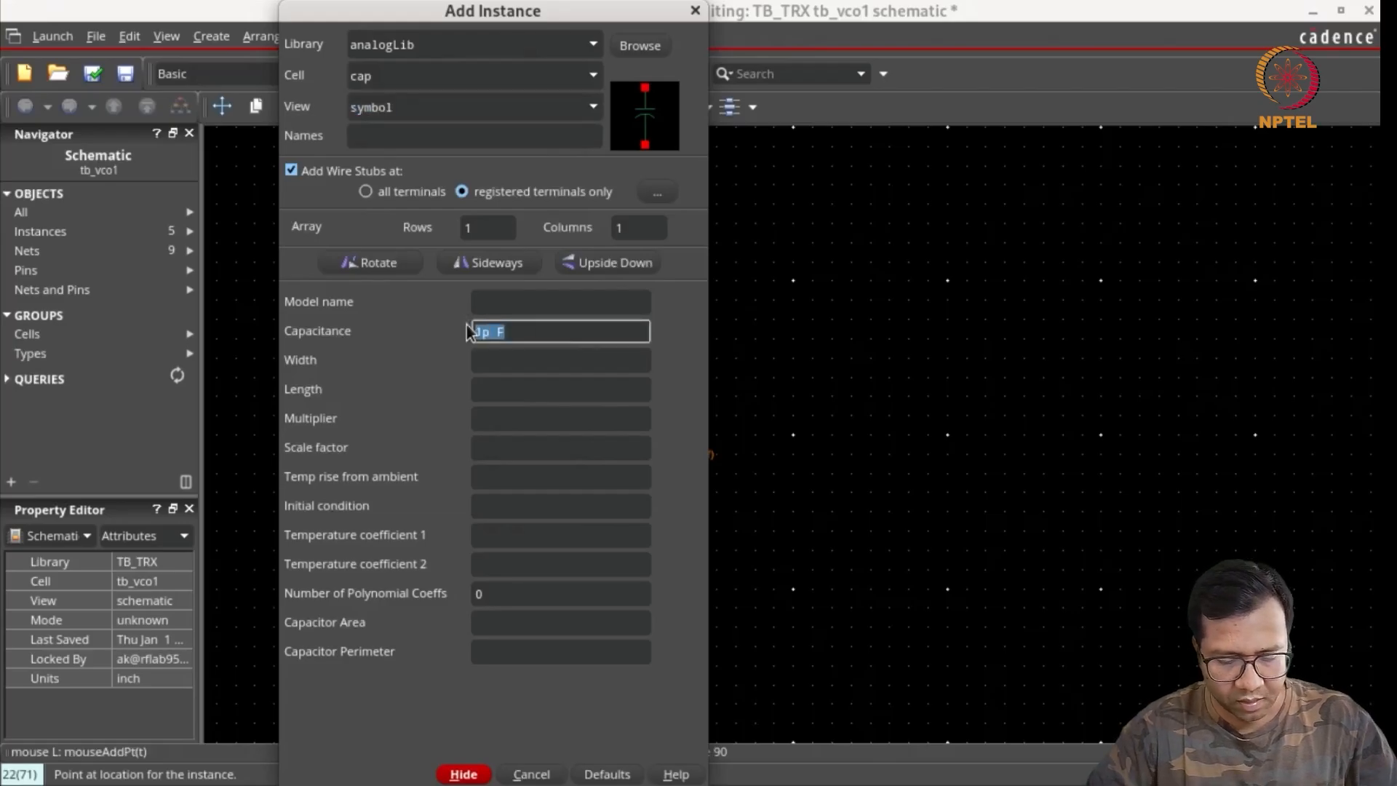
{"action": "type", "text": "Cp"}
{"action": "key", "text": "Tab"}
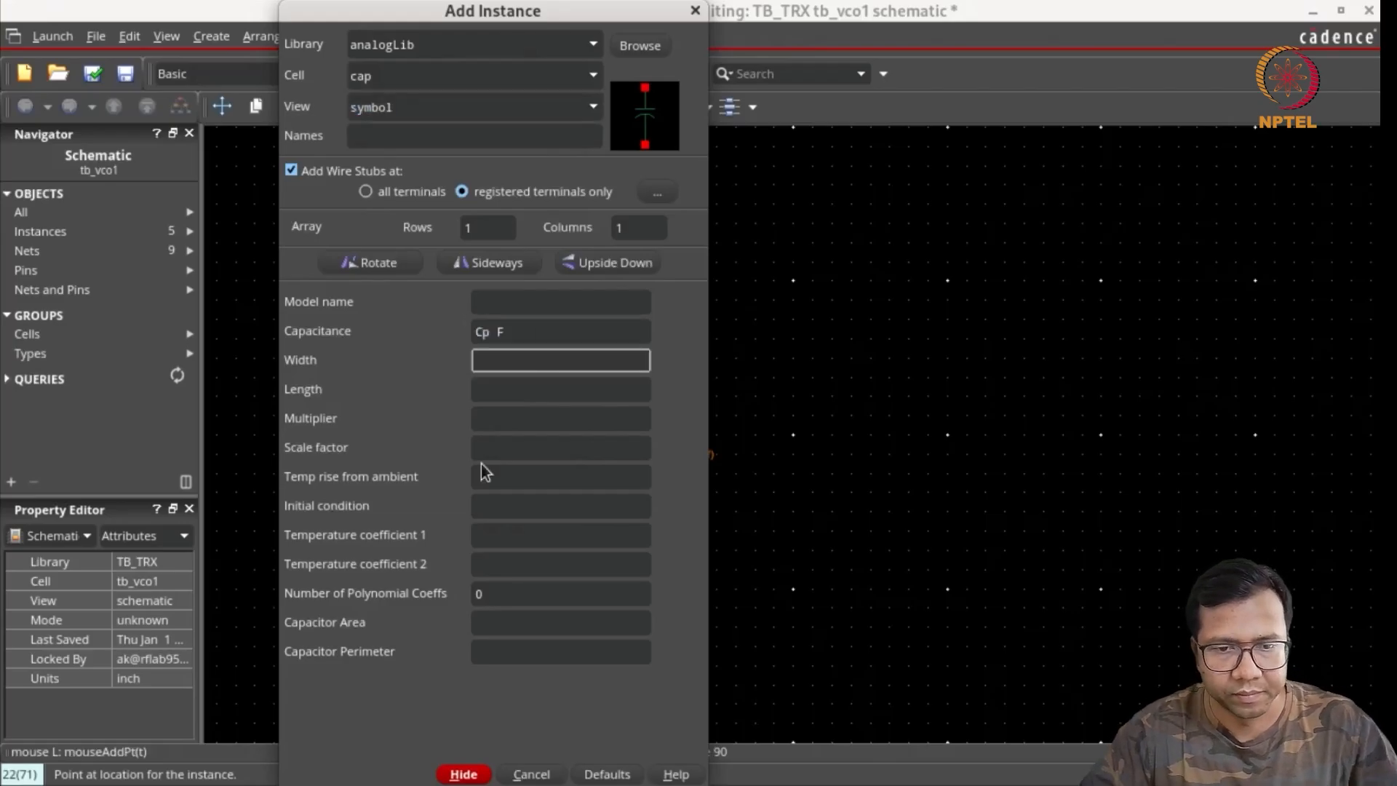
{"action": "left_click", "coordinate": [464, 774]}
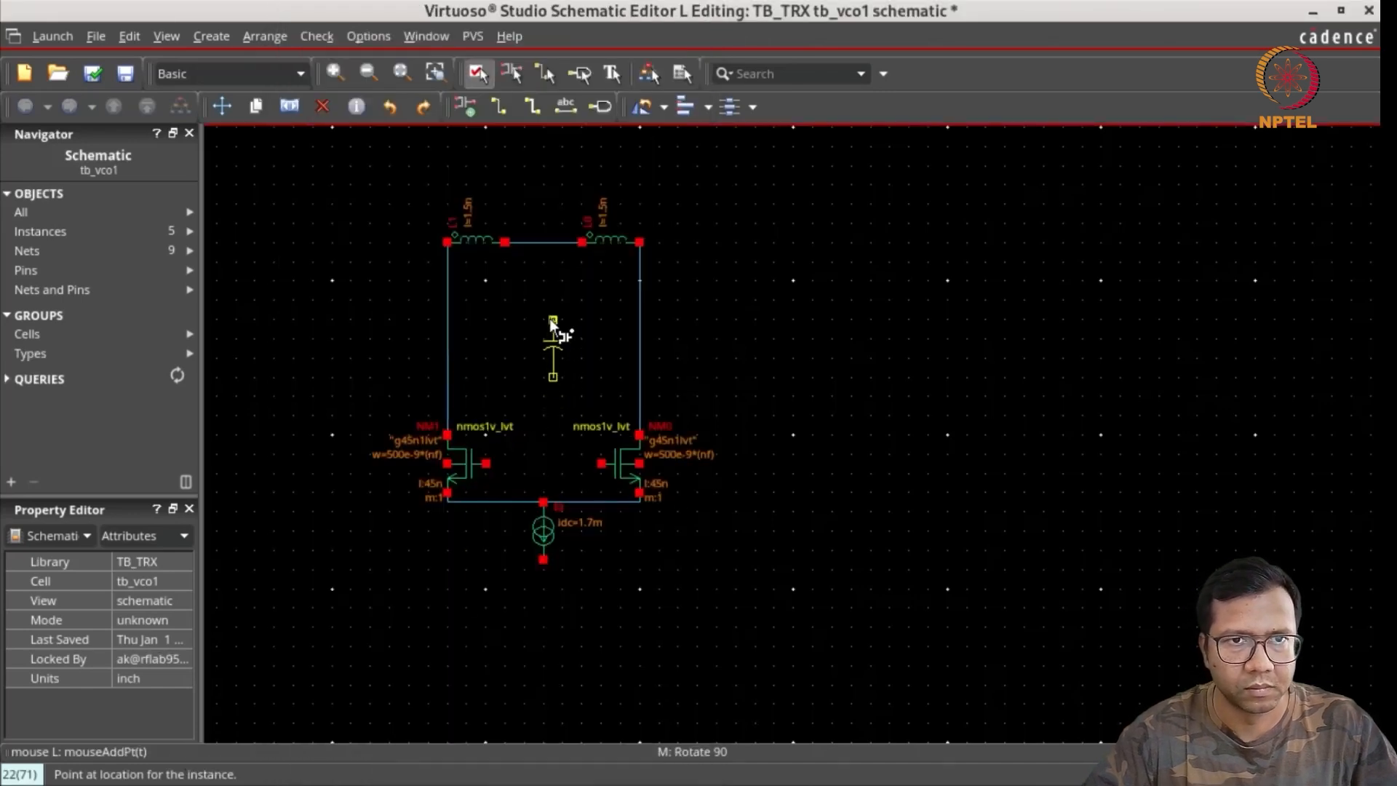
{"action": "middle_click", "coordinate": [542, 311]}
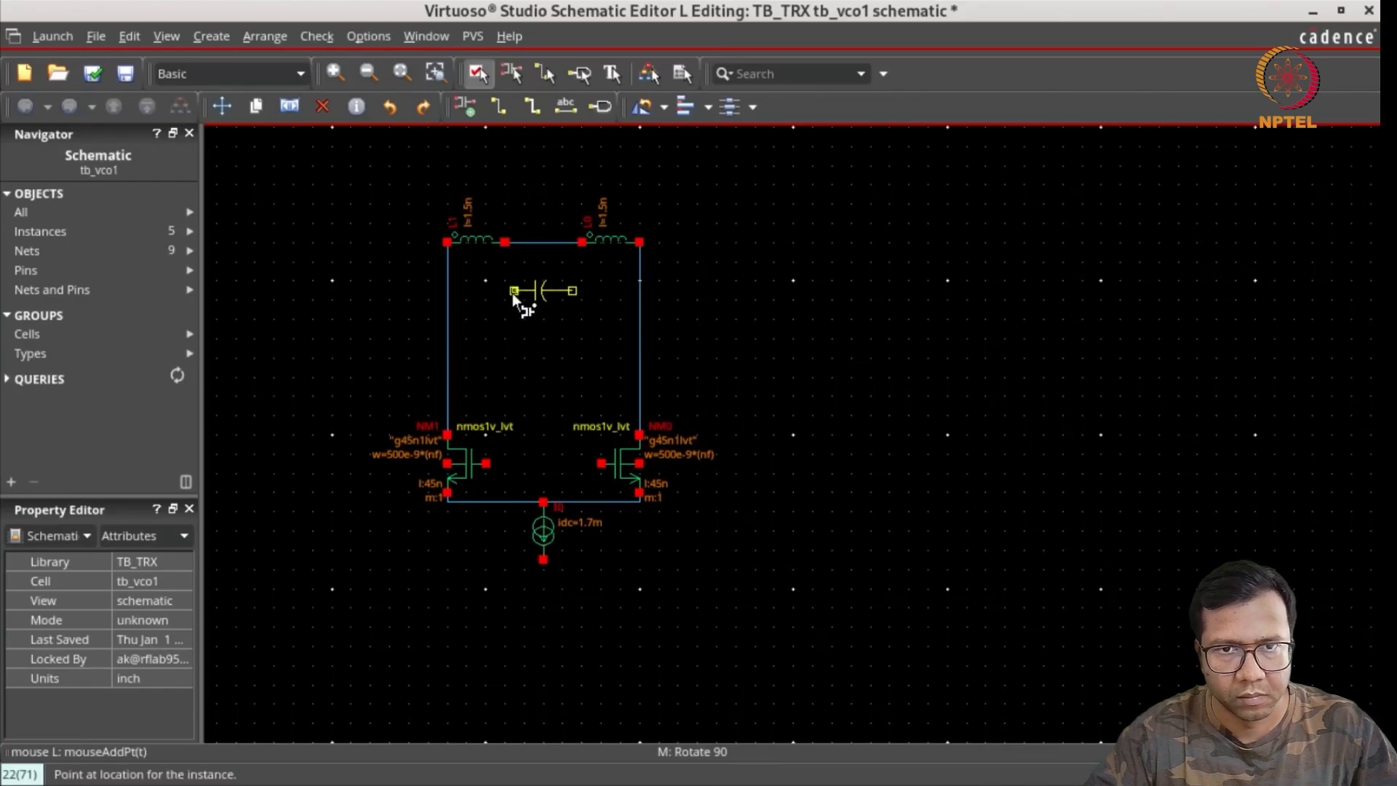
{"action": "left_click", "coordinate": [513, 294]}
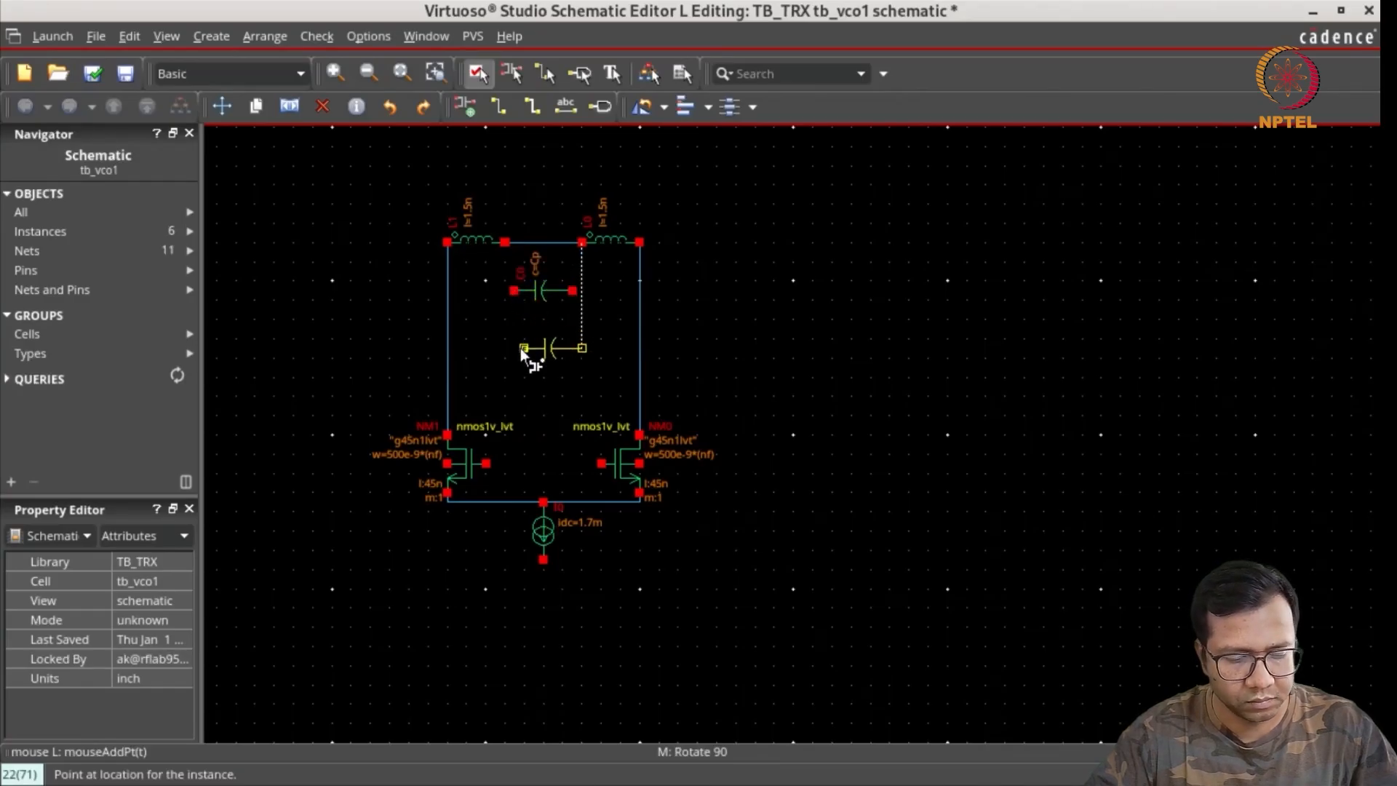
{"action": "key", "text": "Escape"}
Step: Place an analogLib res instance with resistance Rp, rotated to lie horizontally, directly below the capacitor
{"action": "key", "text": "i"}
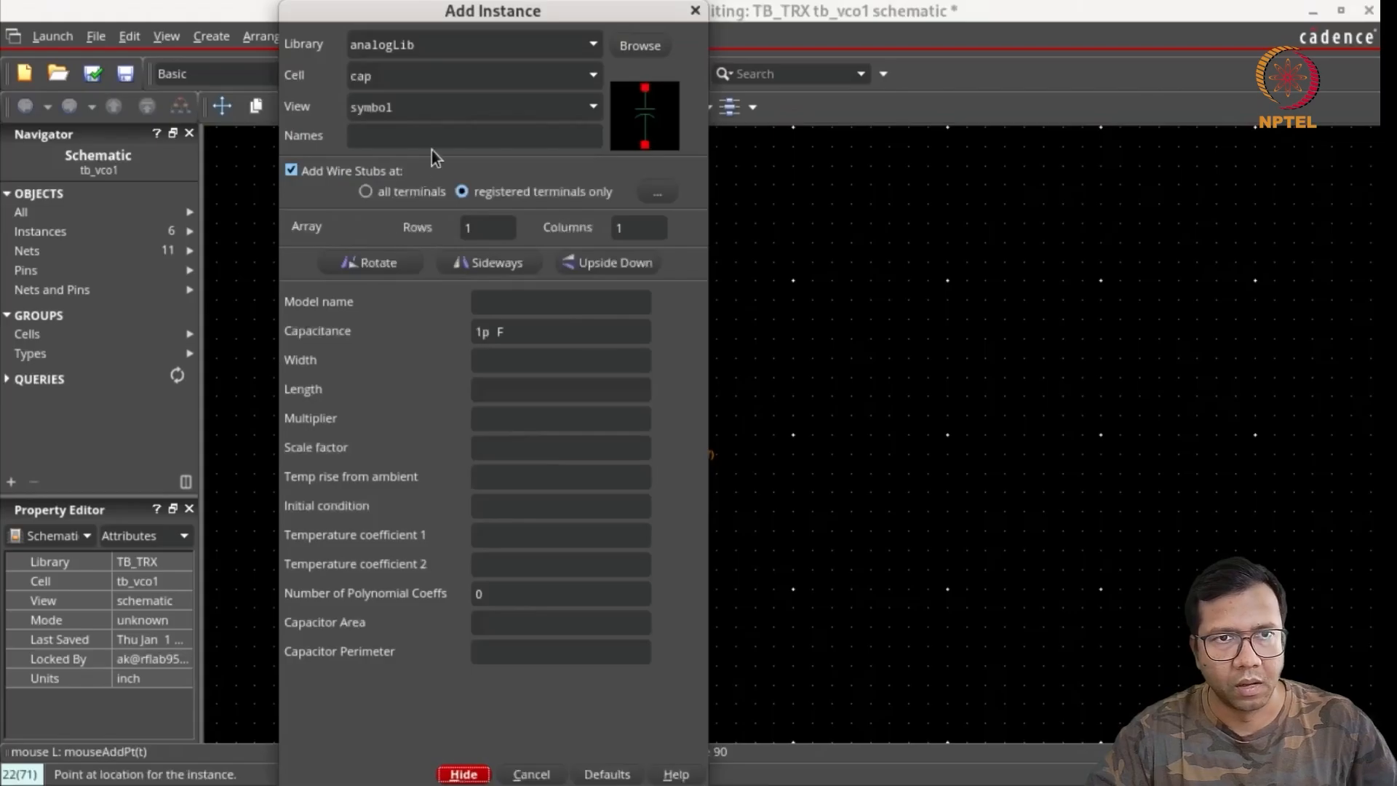
{"action": "double_click", "coordinate": [468, 76]}
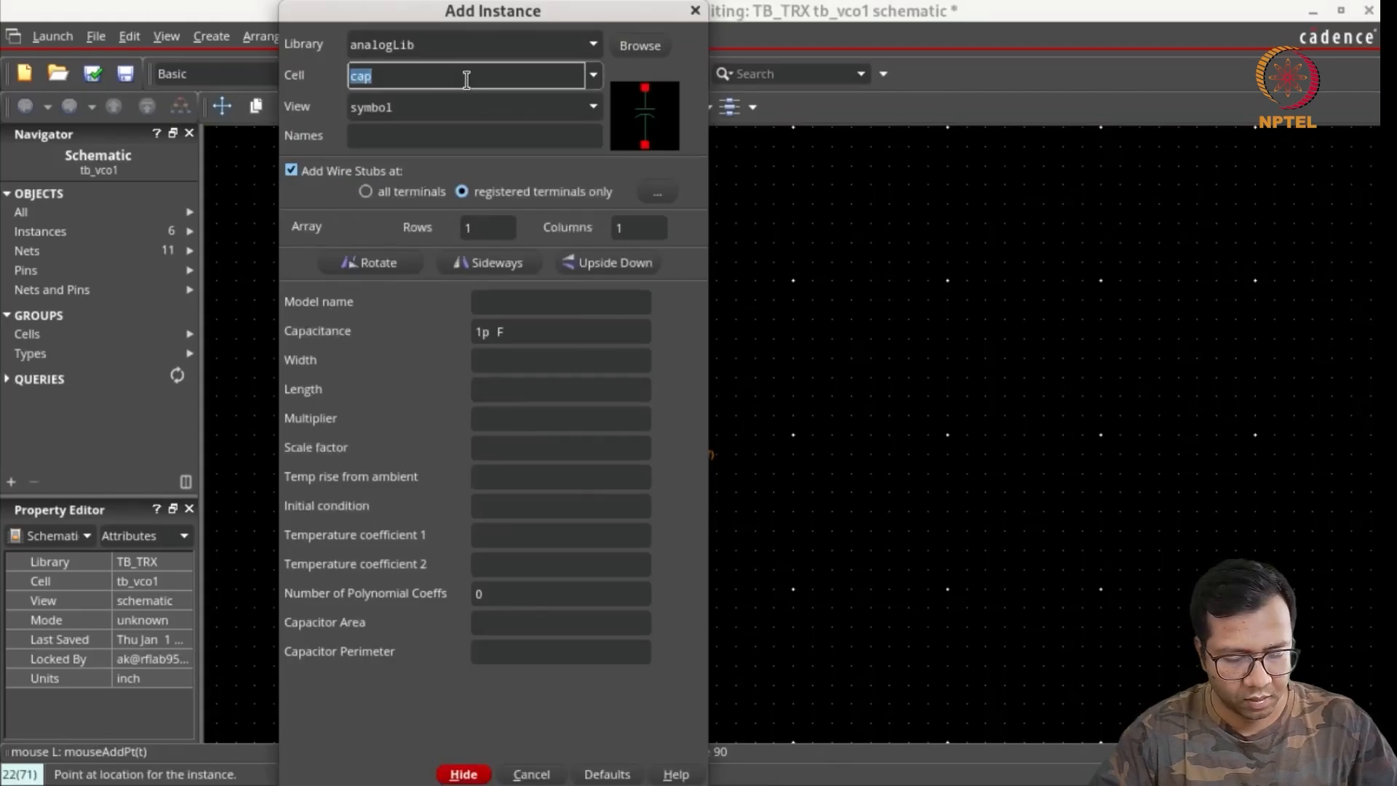
{"action": "type", "text": "res"}
{"action": "key", "text": "Tab"}
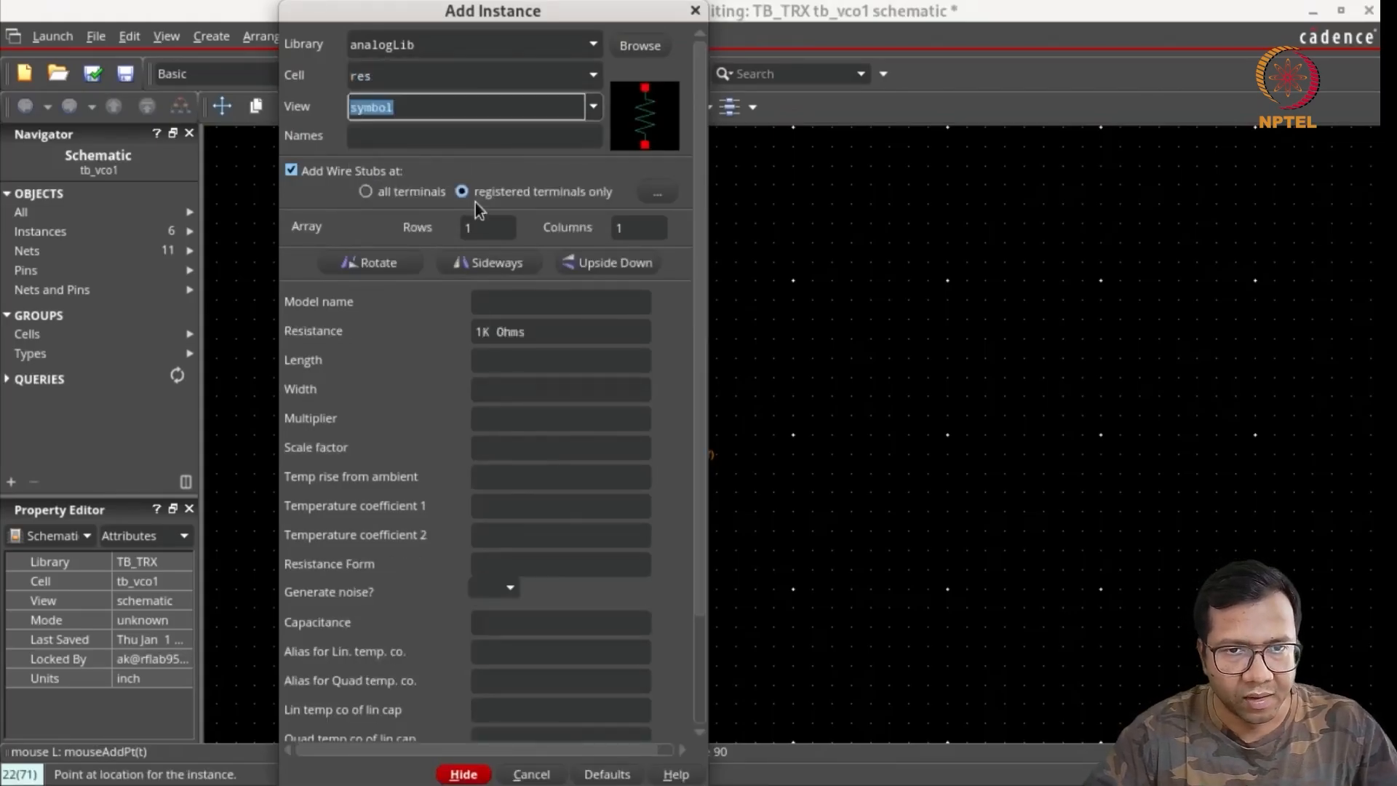
{"action": "left_click_drag", "start_coordinate": [540, 336], "coordinate": [478, 331]}
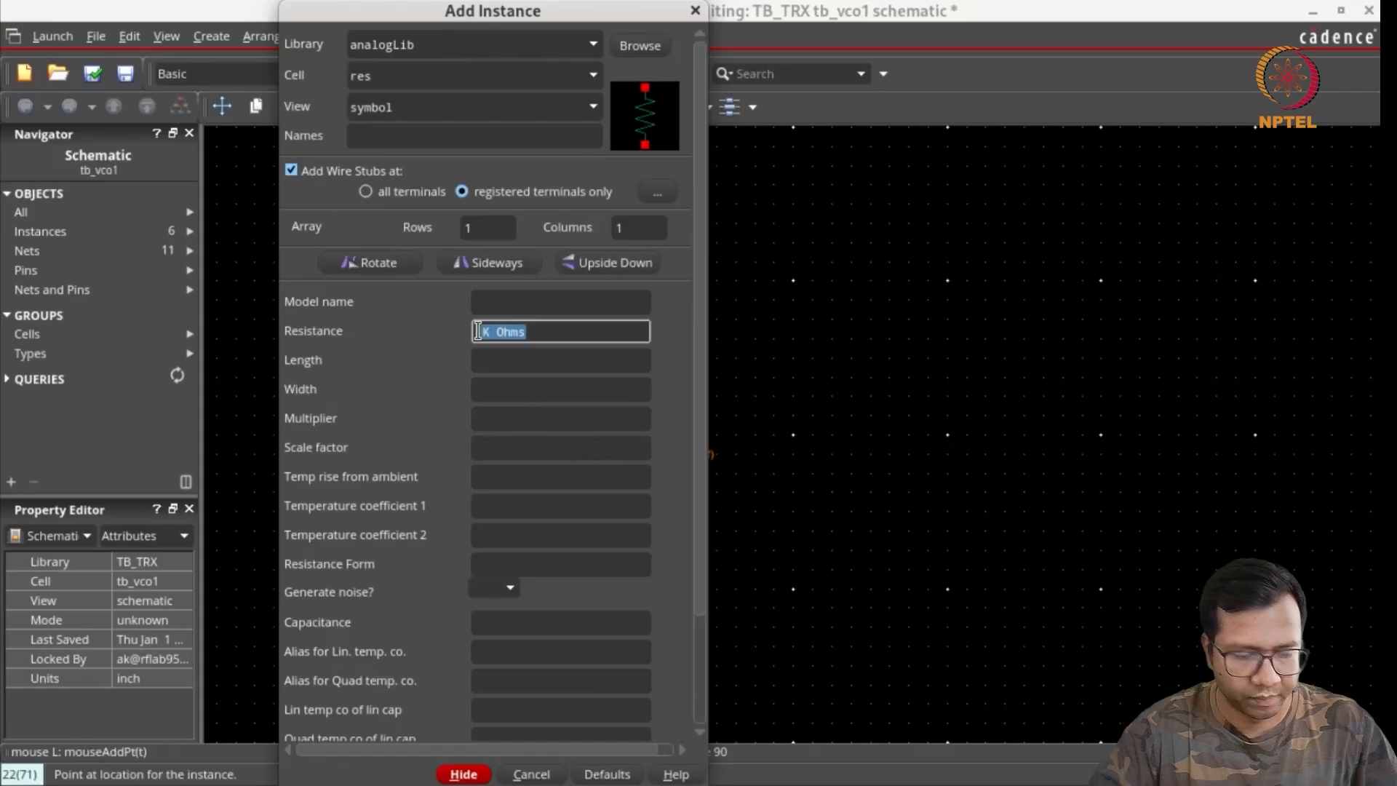
{"action": "key", "text": "BackSpace"}
{"action": "type", "text": "Rp"}
{"action": "key", "text": "Tab"}
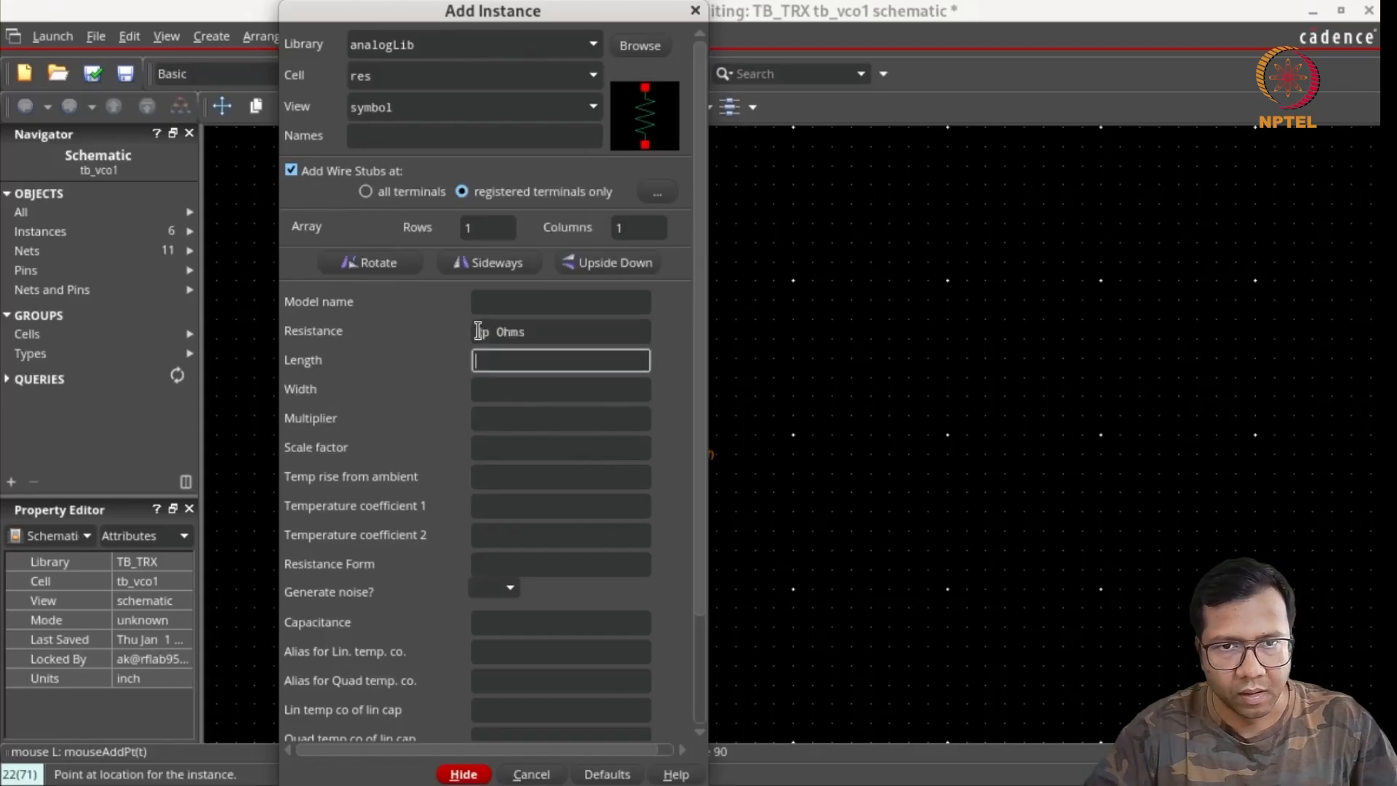
{"action": "left_click", "coordinate": [385, 263]}
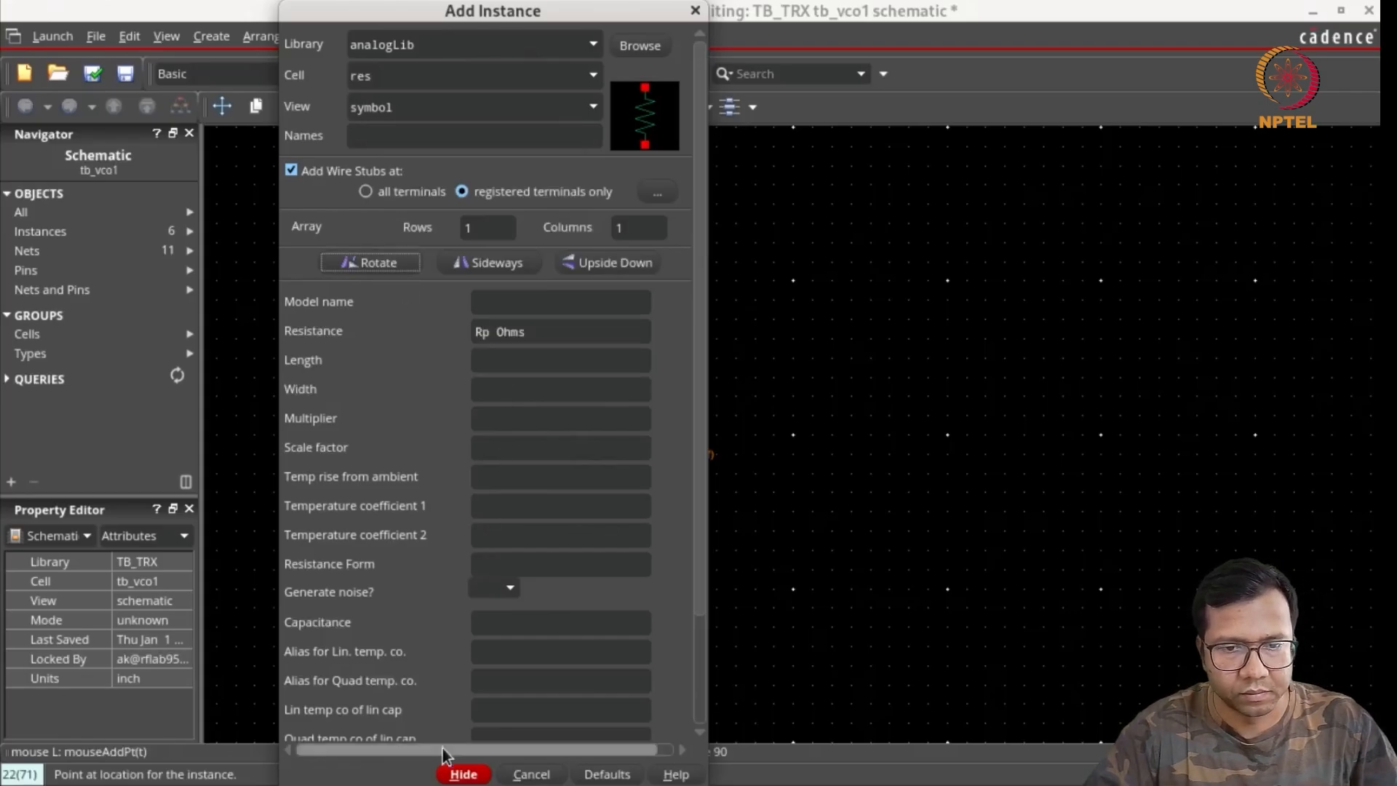
{"action": "left_click", "coordinate": [464, 774]}
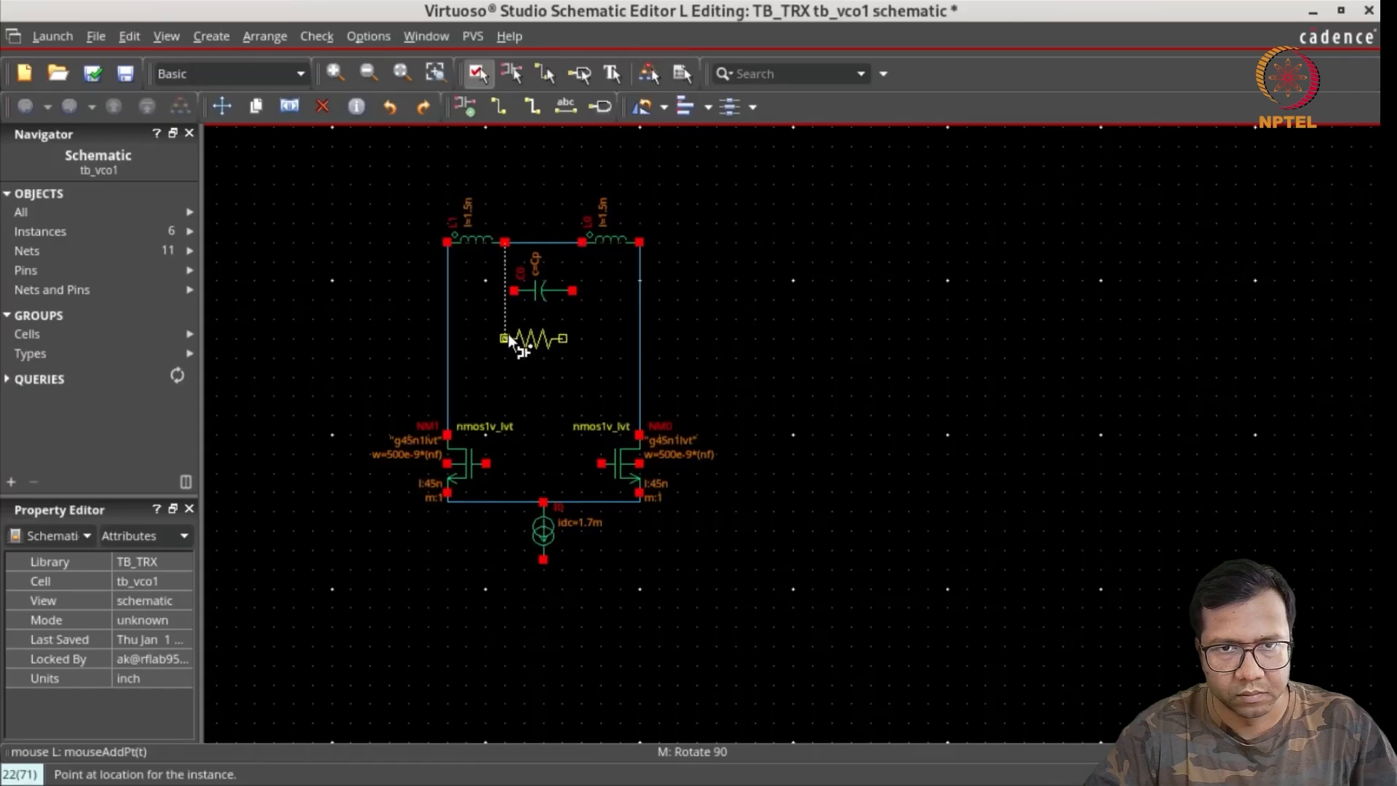
{"action": "left_click", "coordinate": [517, 334]}
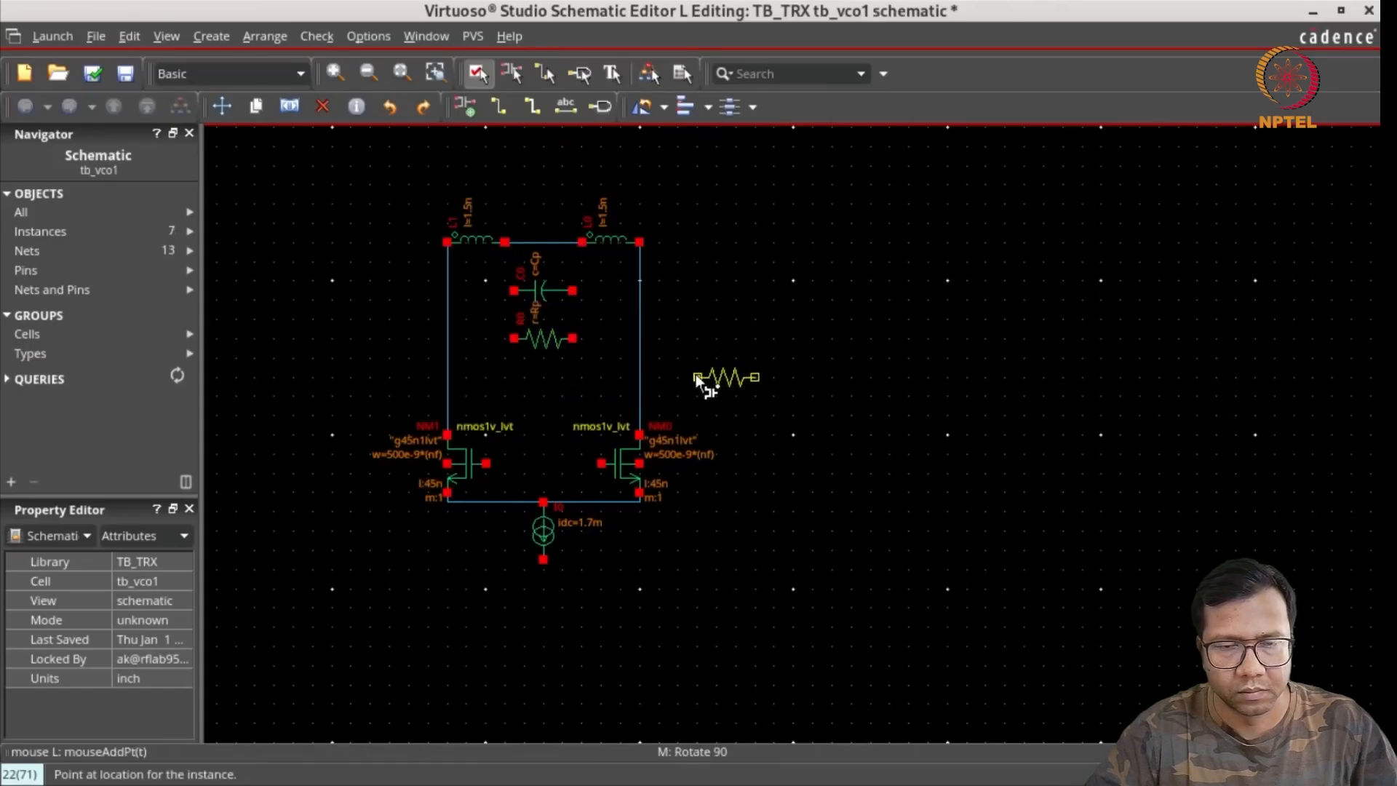
{"action": "key", "text": "Escape"}
Step: Wire both ends of the capacitor and of the resistor to the left and right drain wires
{"action": "left_click_drag", "start_coordinate": [514, 290], "coordinate": [447, 290]}
{"action": "left_click_drag", "start_coordinate": [592, 298], "coordinate": [638, 292]}
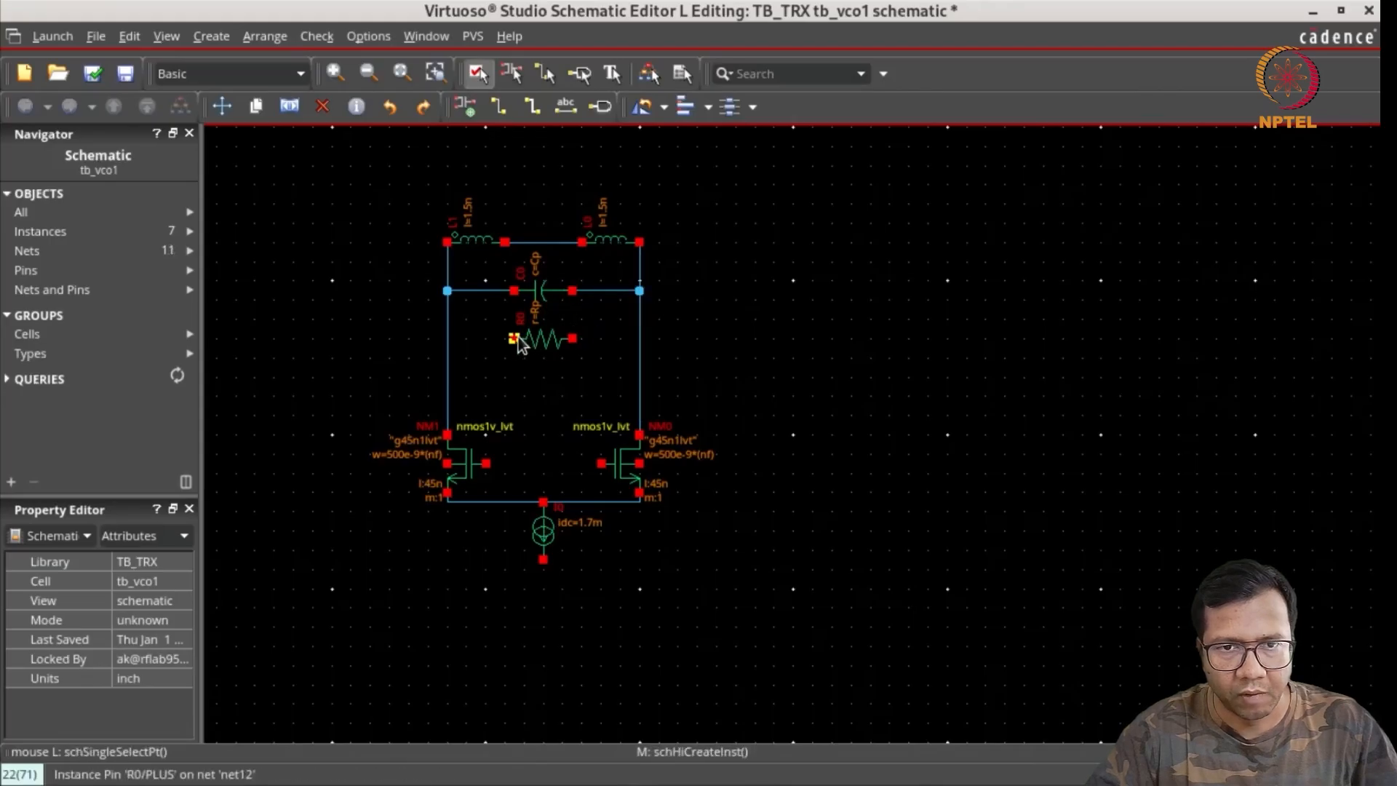
{"action": "left_click_drag", "start_coordinate": [510, 339], "coordinate": [448, 337]}
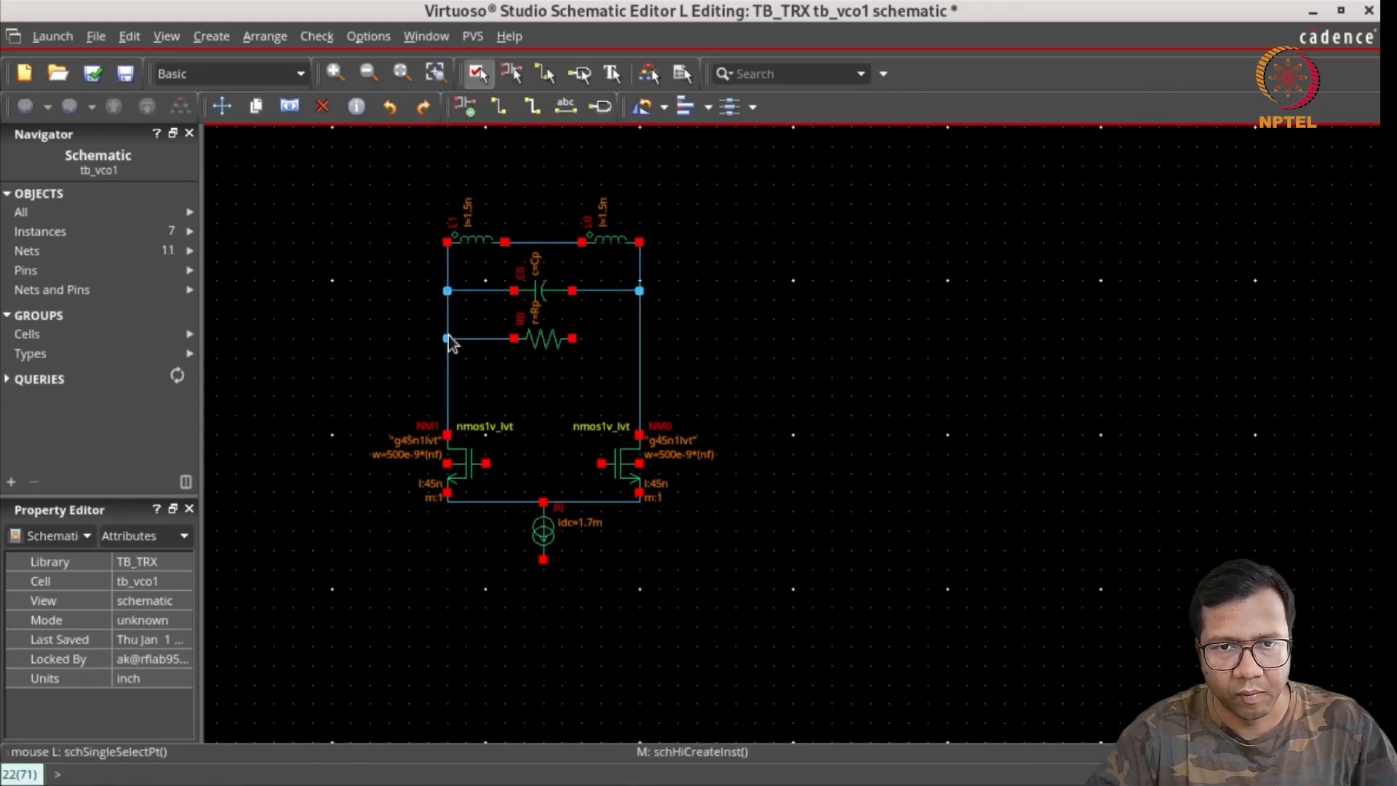
{"action": "left_click_drag", "start_coordinate": [573, 339], "coordinate": [639, 338]}
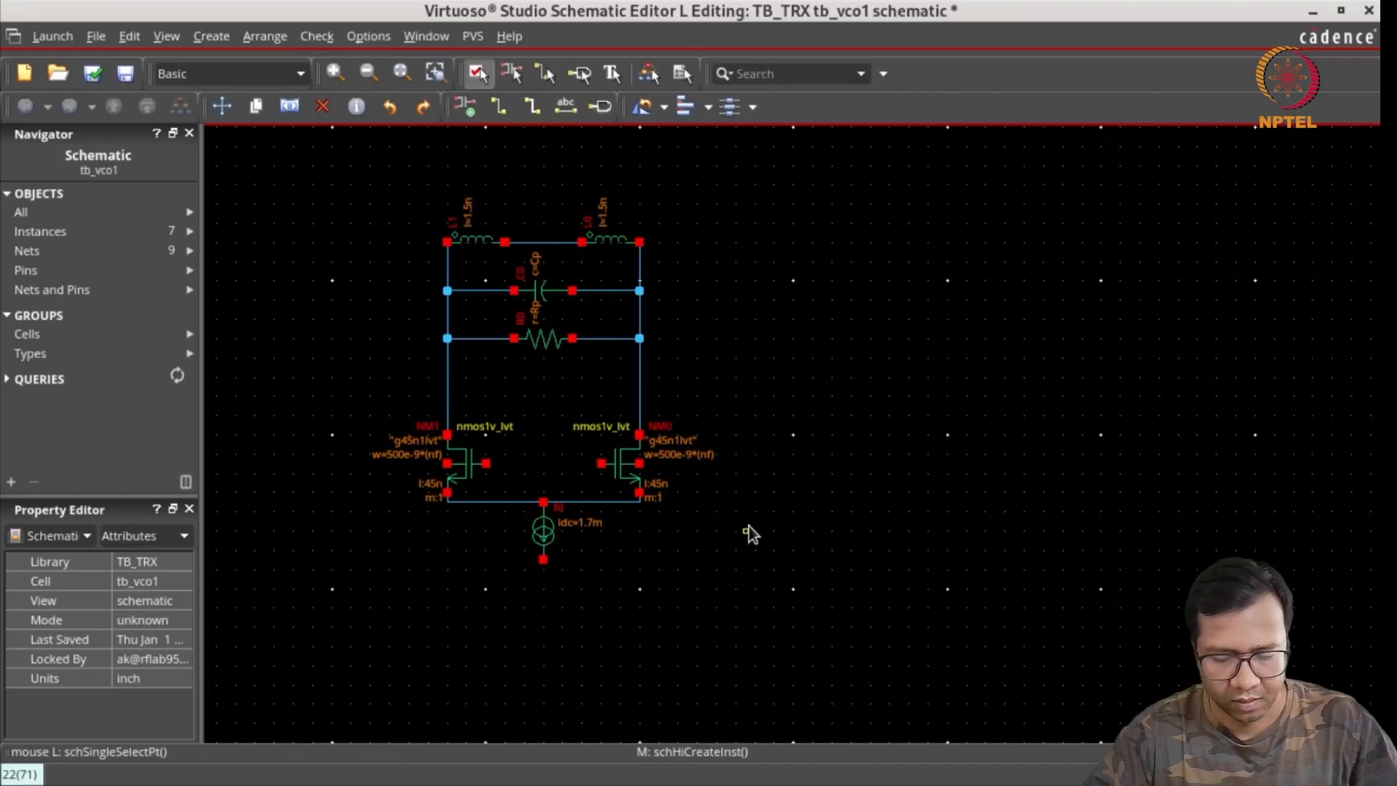
Step: Place an analogLib gnd symbol on the lower terminal of the tail current source
{"action": "key", "text": "i"}
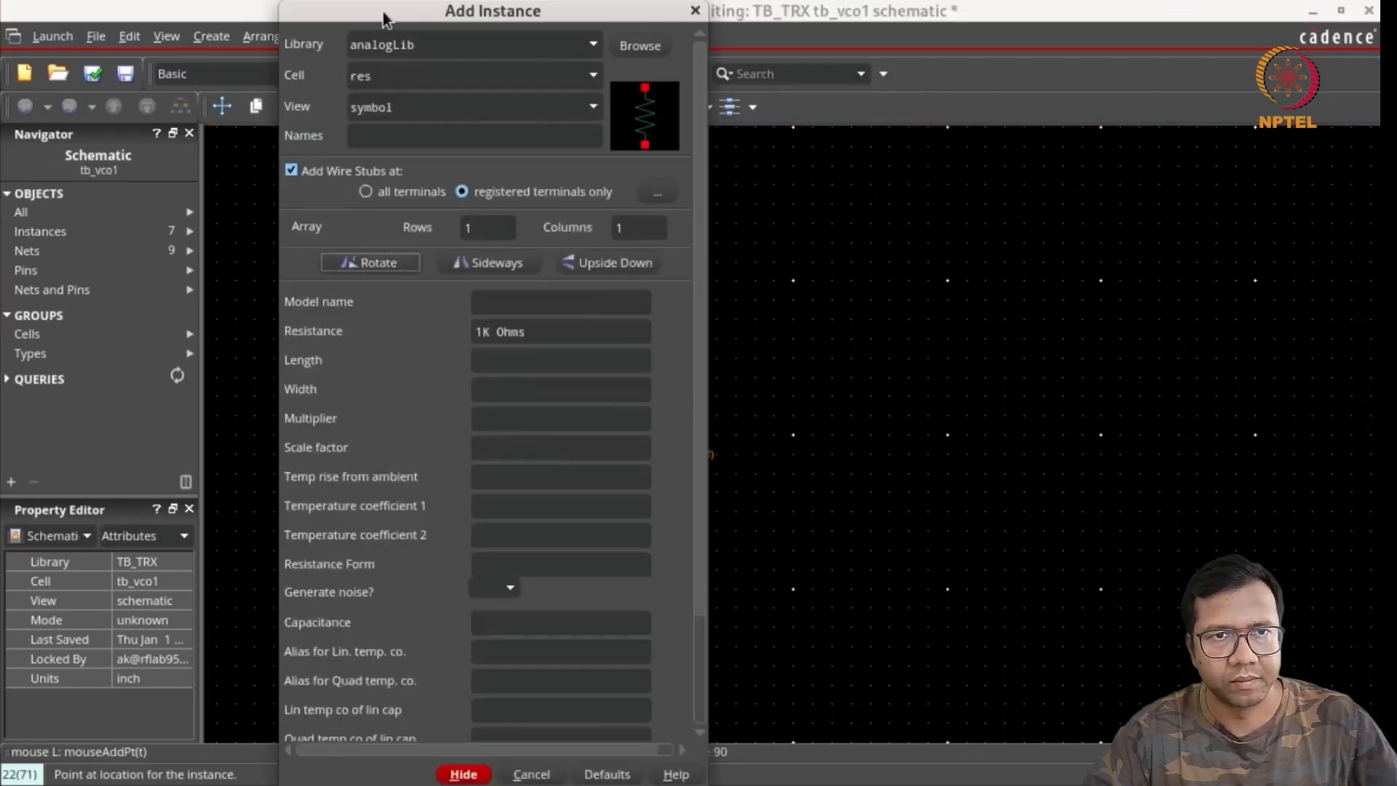
{"action": "double_click", "coordinate": [415, 80]}
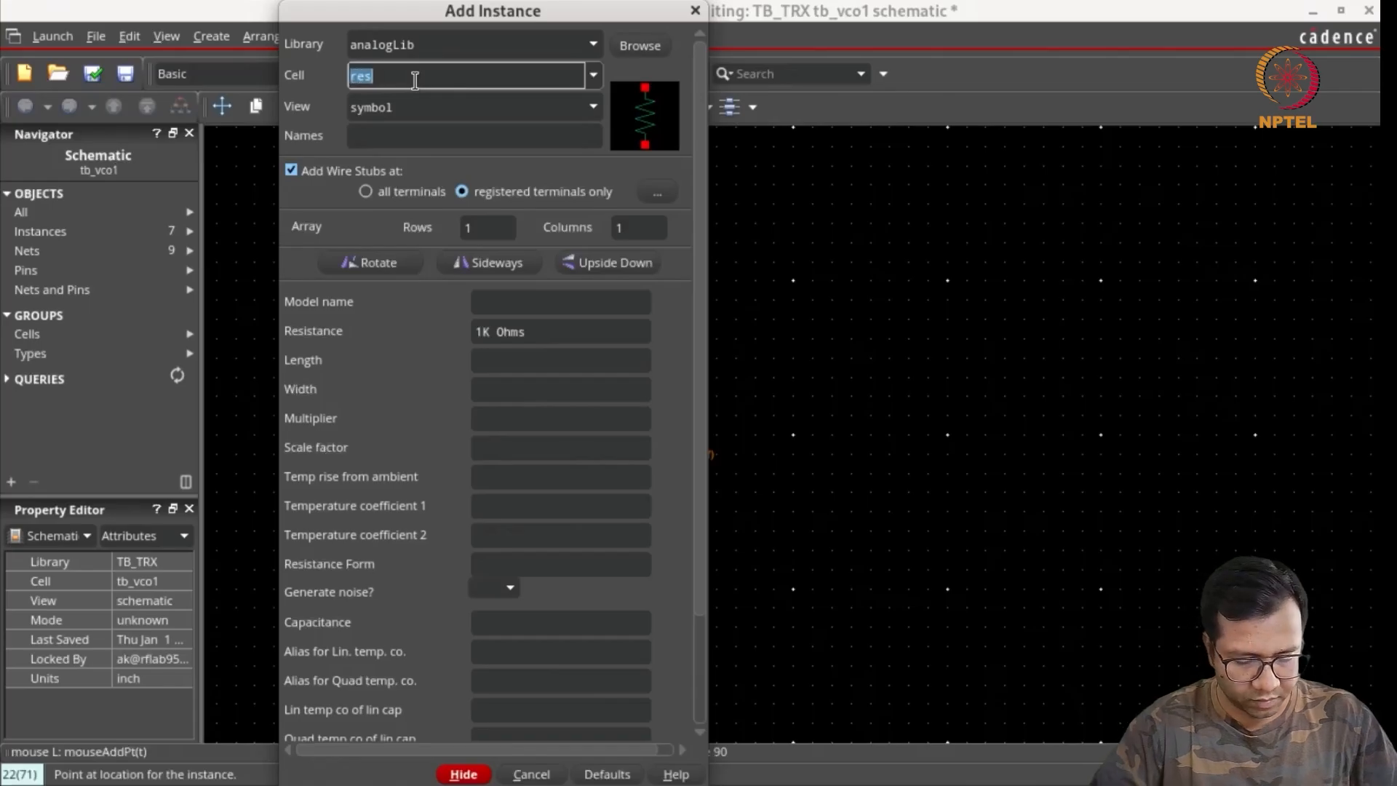
{"action": "type", "text": "gnd"}
{"action": "key", "text": "Tab"}
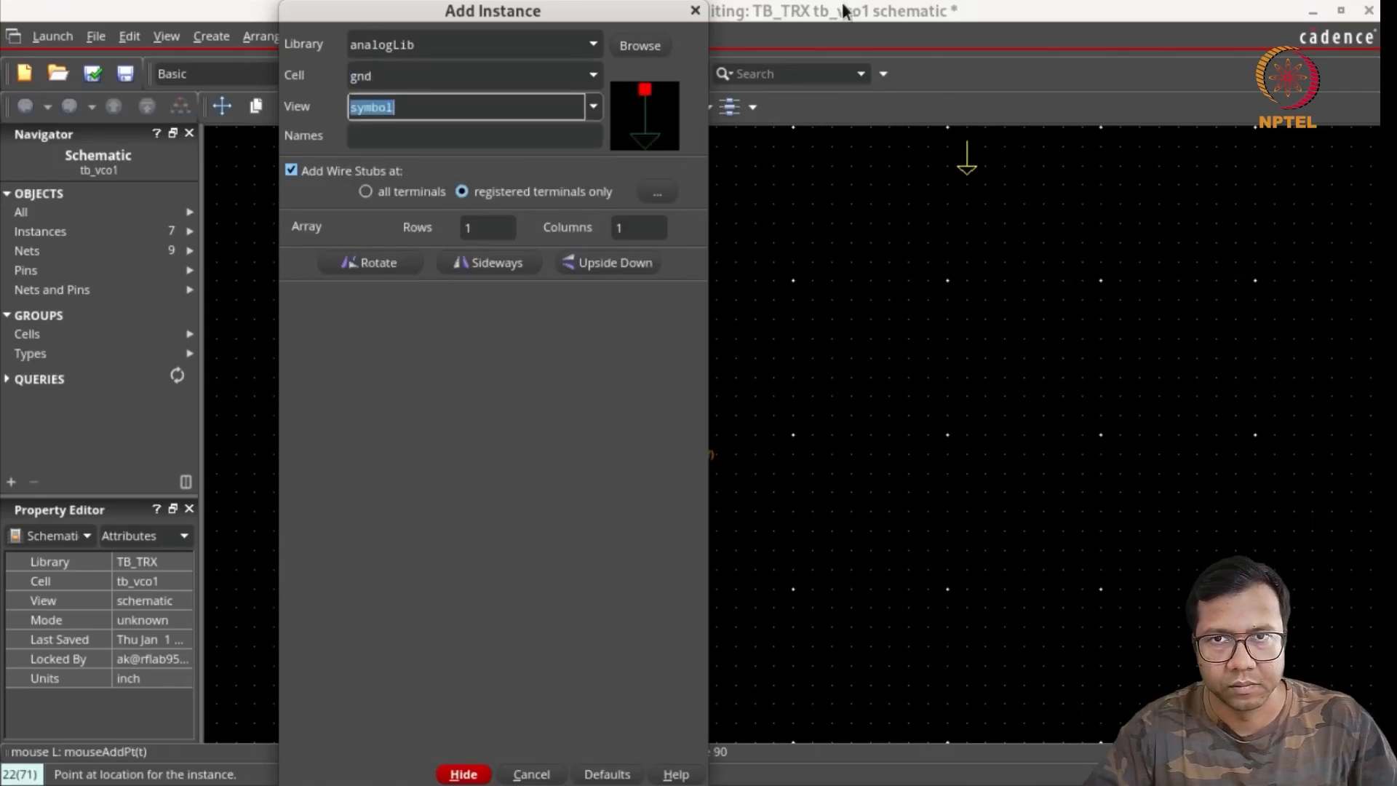
{"action": "left_click", "coordinate": [463, 774]}
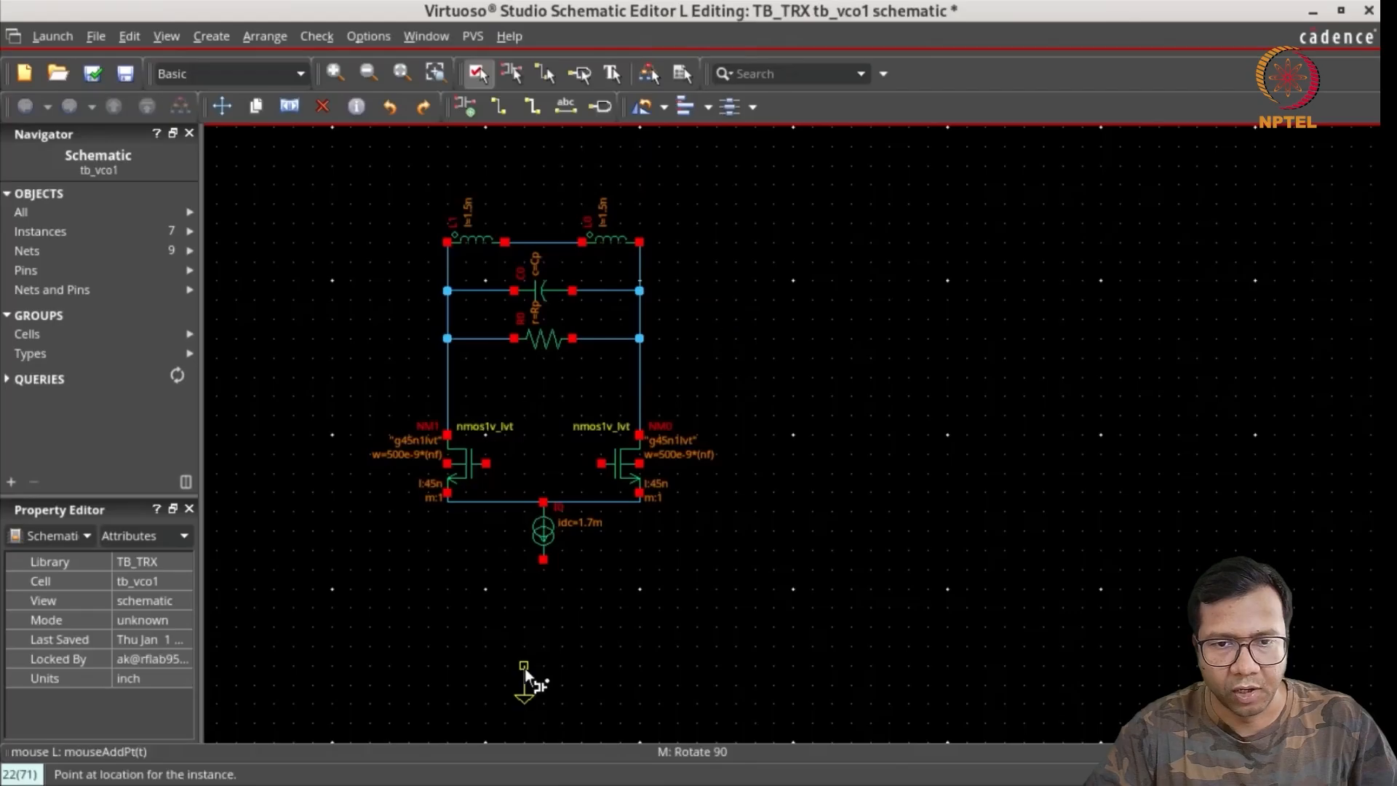
{"action": "left_click", "coordinate": [543, 560]}
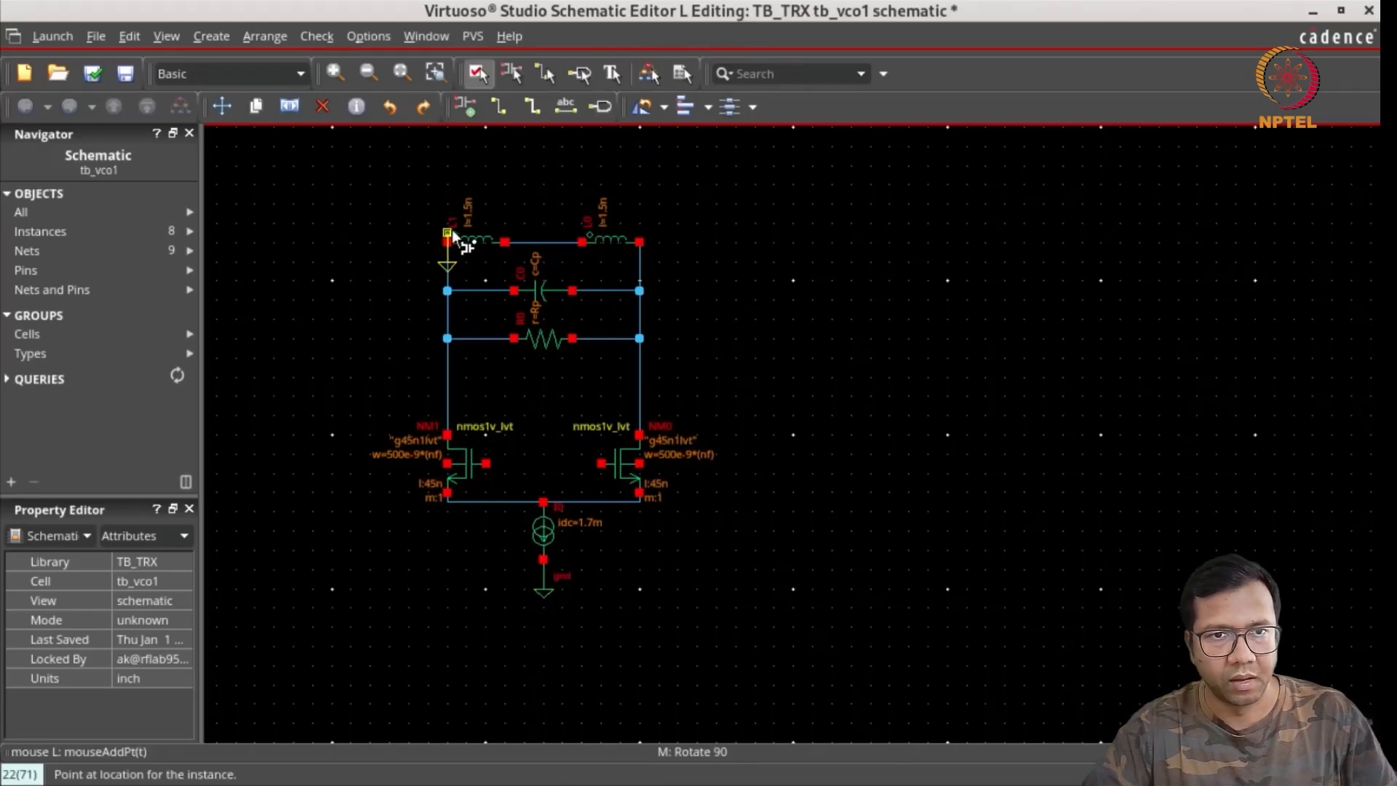
Step: Place an analogLib vdc source with 1.1 DC voltage to the left of the oscillator, level with the tail current source
{"action": "key", "text": "i"}
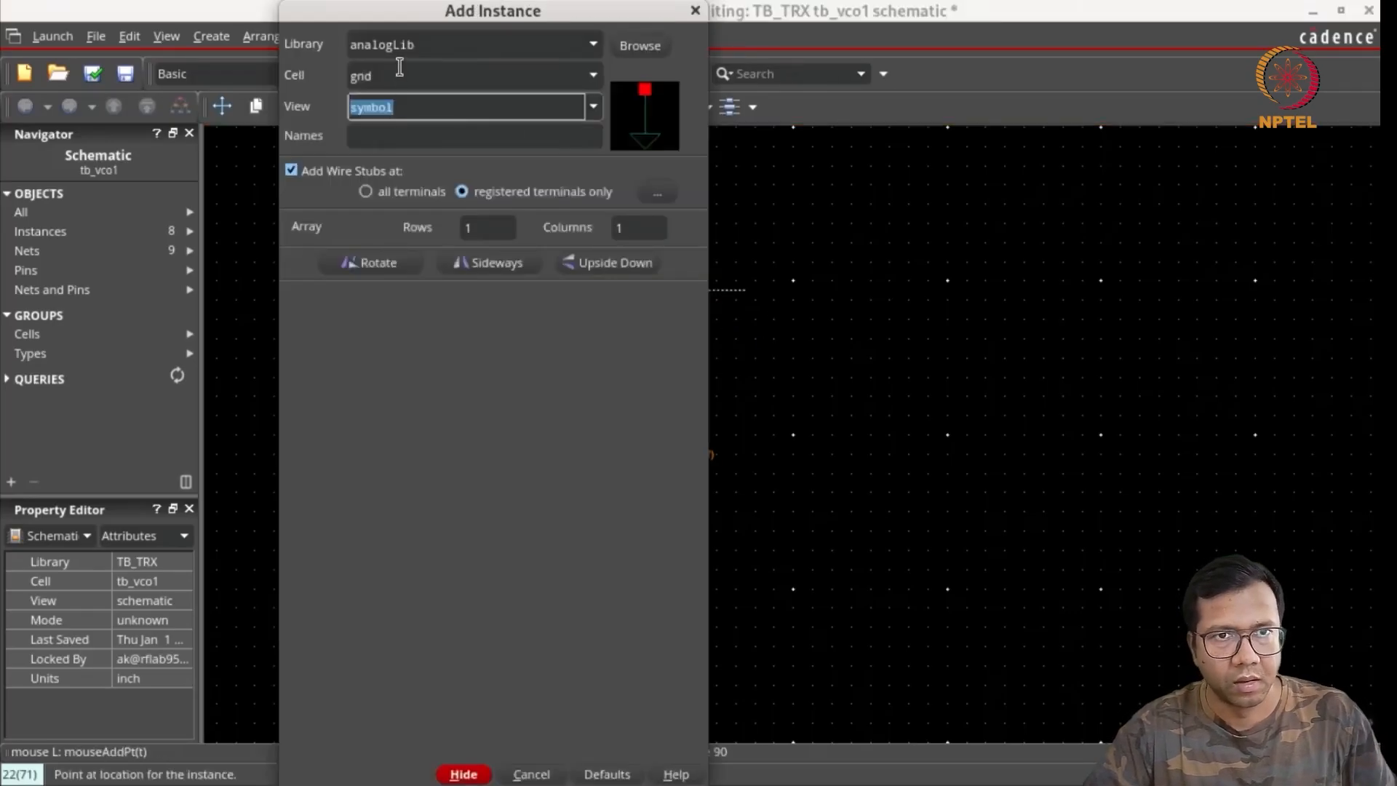
{"action": "key", "text": "shift+Tab"}
{"action": "type", "text": "vd"}
{"action": "key", "text": "Tab"}
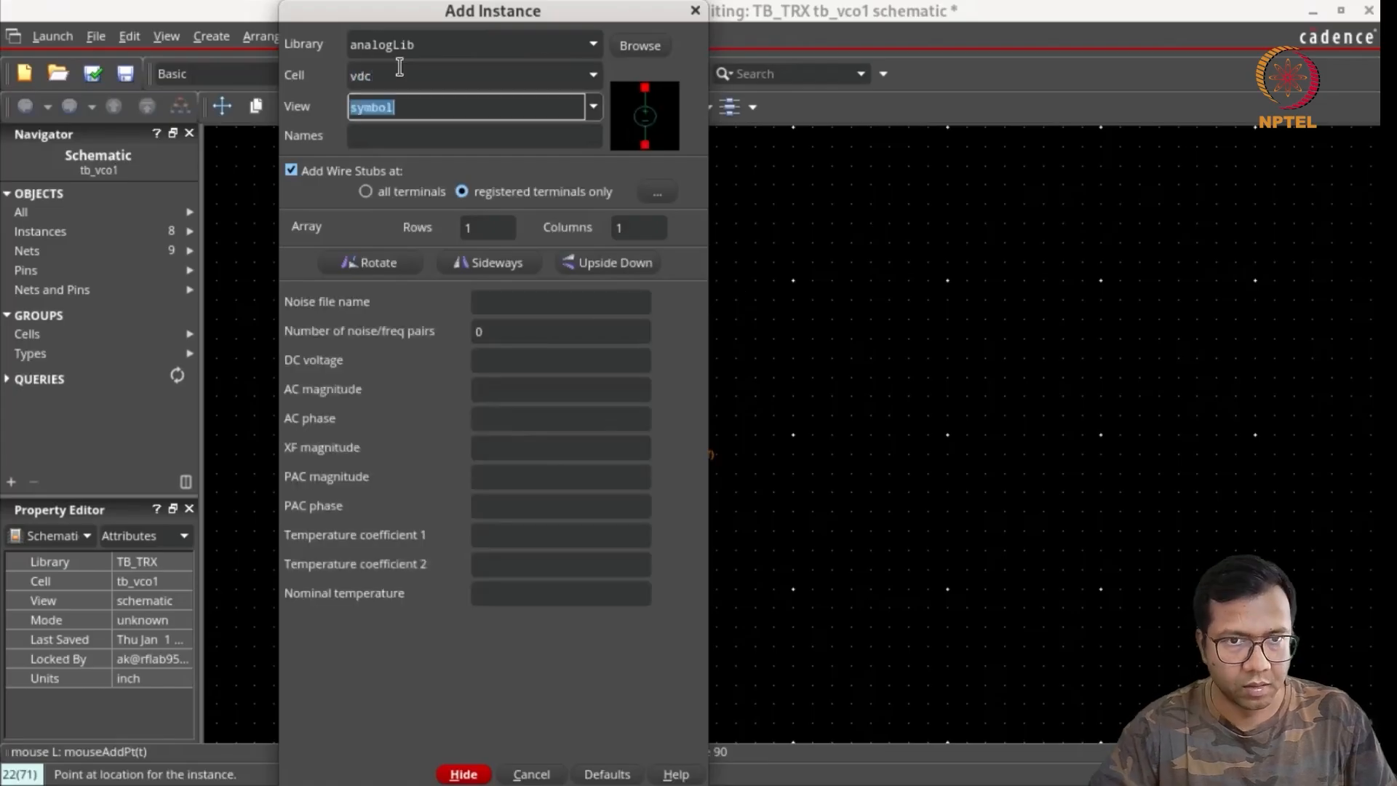
{"action": "left_click", "coordinate": [506, 360]}
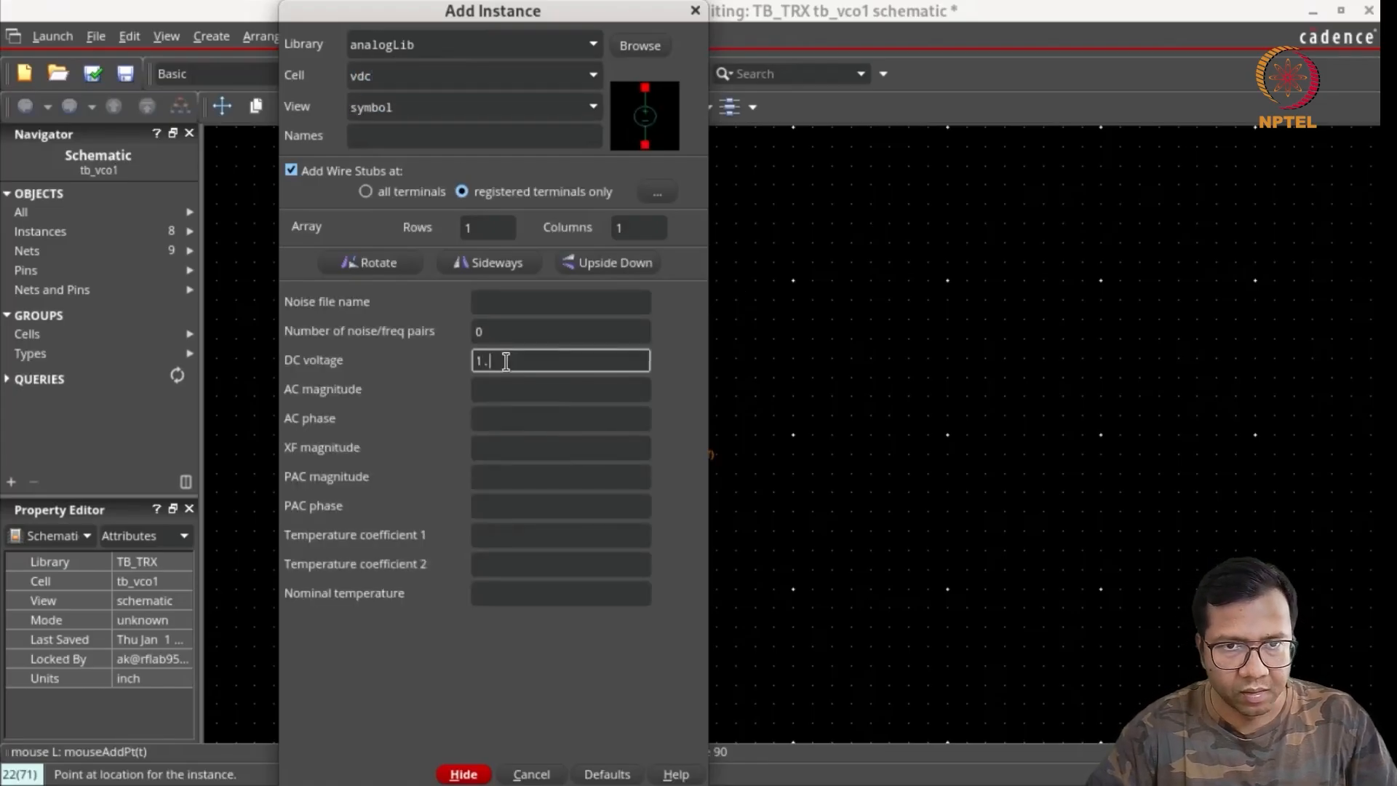
{"action": "type", "text": "1.1"}
{"action": "key", "text": "Tab"}
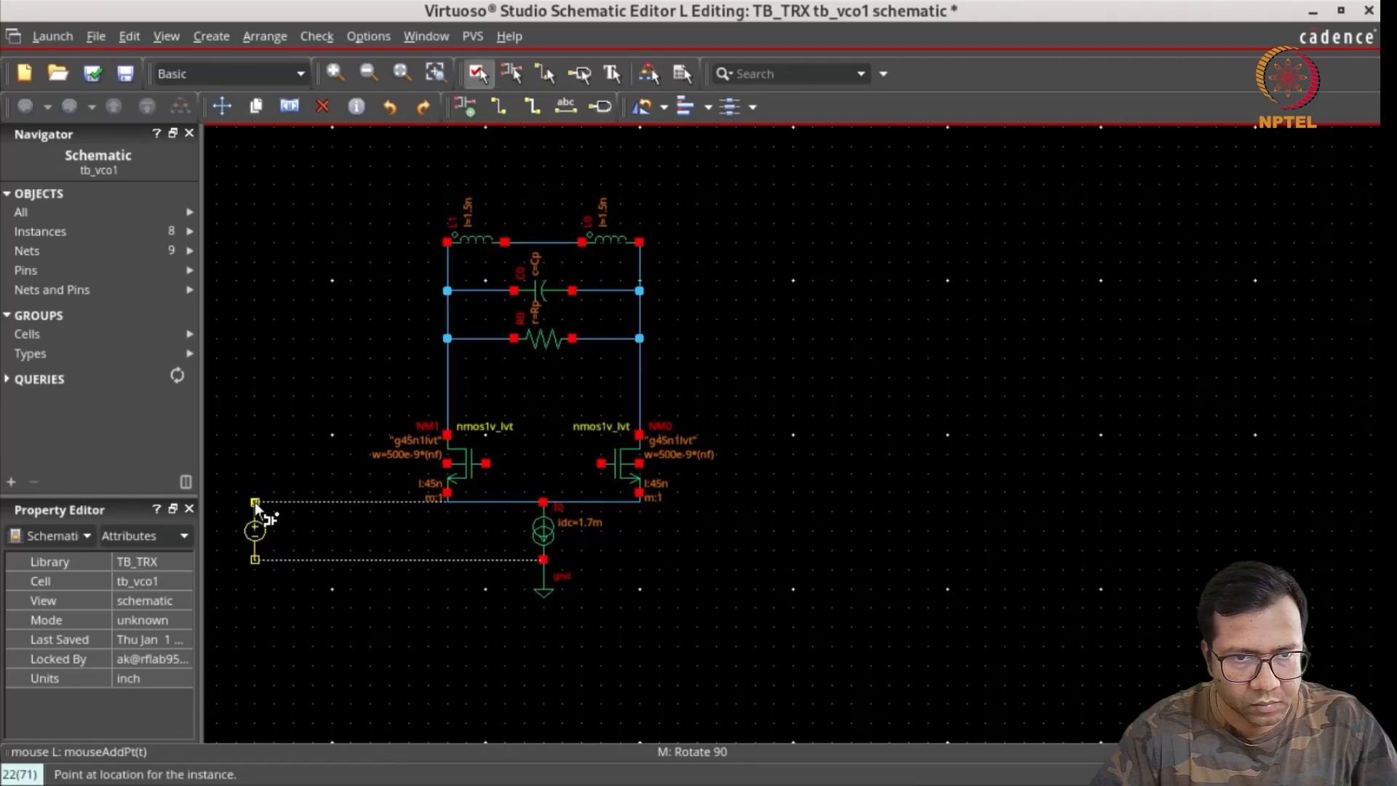
{"action": "left_click", "coordinate": [254, 502]}
{"action": "key", "text": "Escape"}
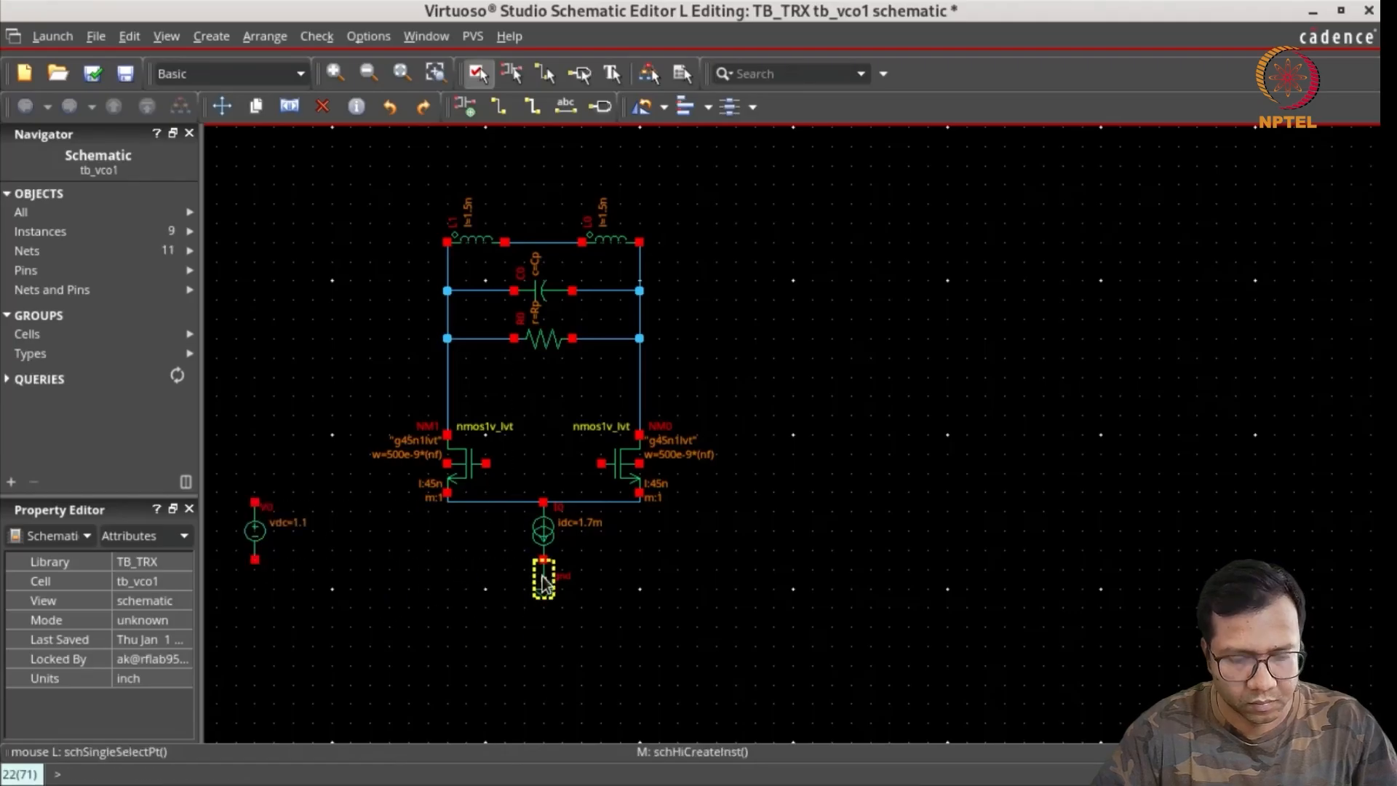
Step: Copy the ground symbol onto the voltage source's lower terminal and draw a short wire stub up from its upper terminal
{"action": "key", "text": "c"}
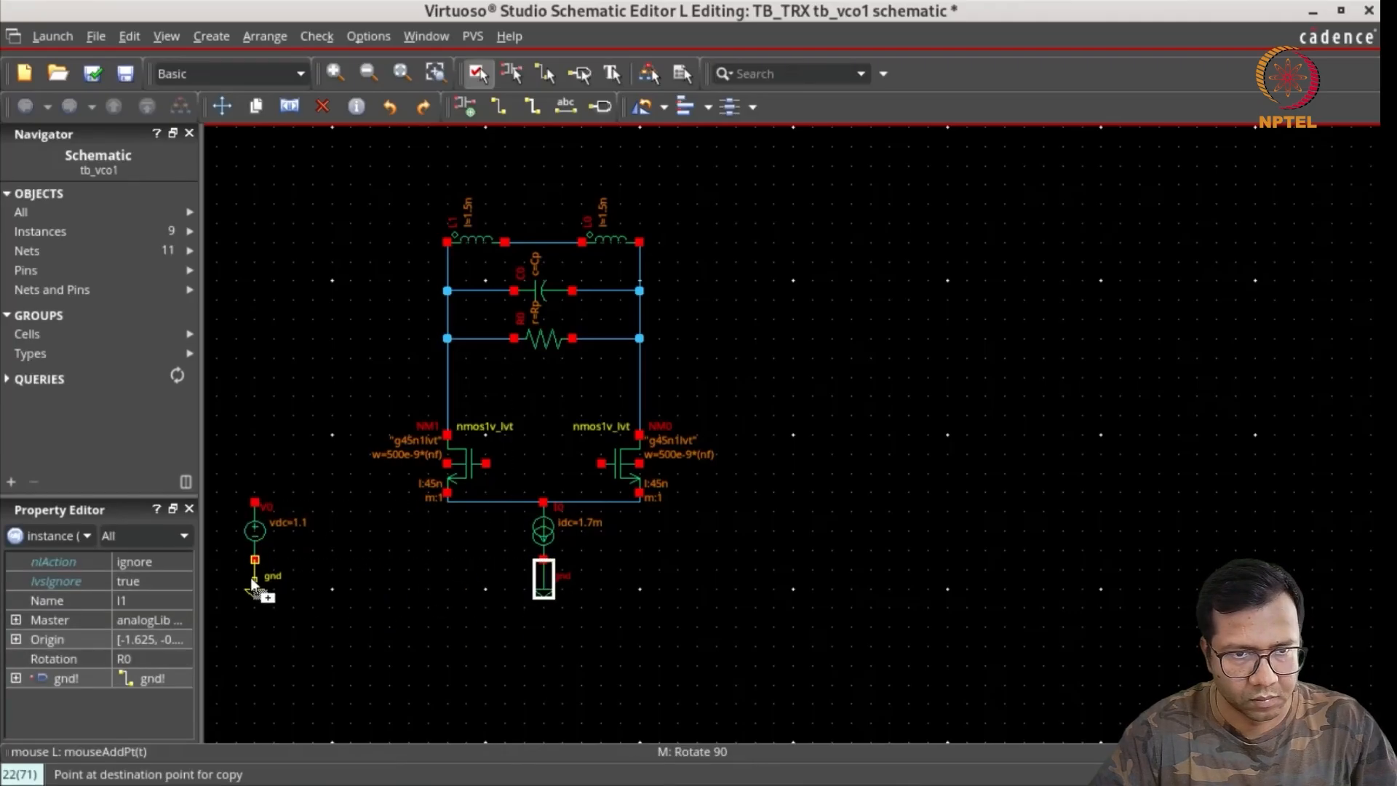
{"action": "left_click", "coordinate": [251, 579]}
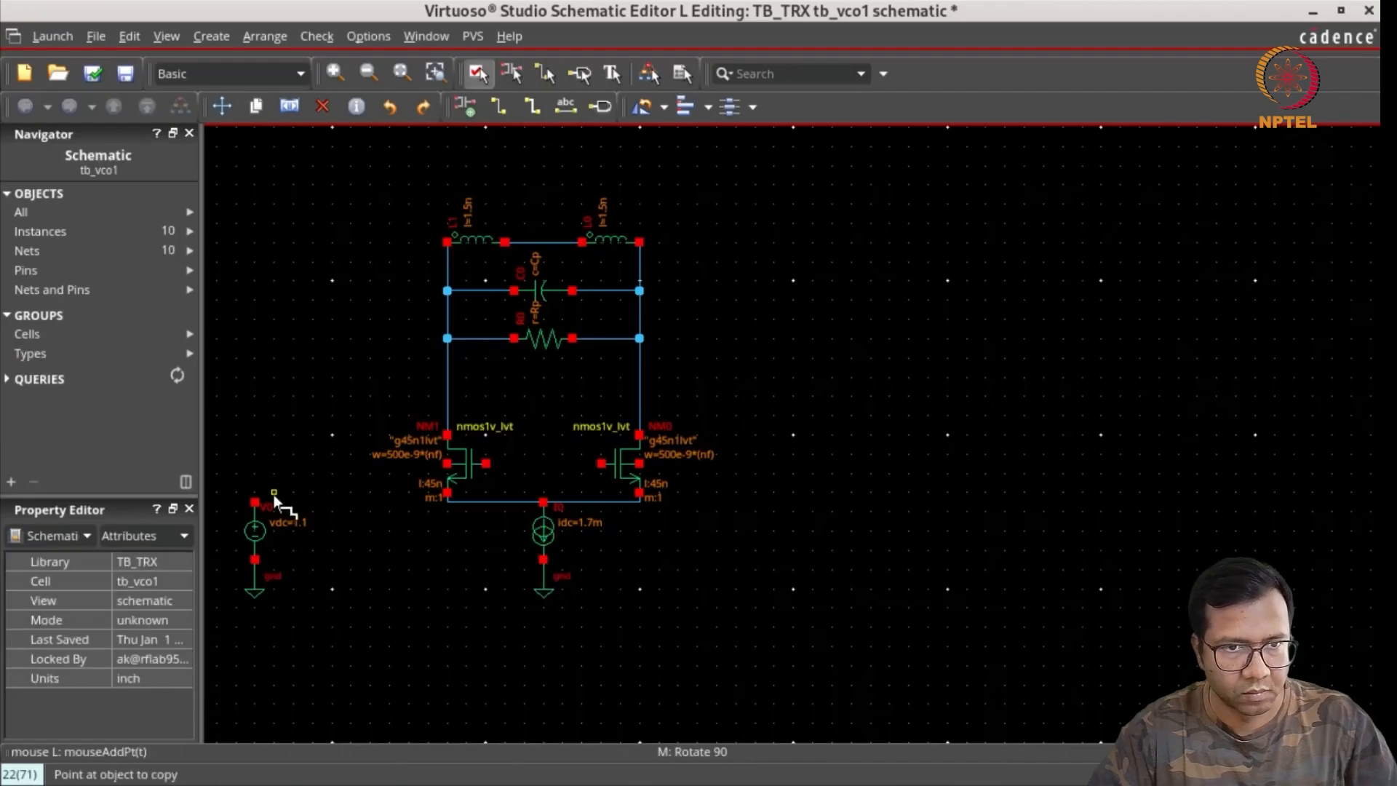
{"action": "key", "text": "w"}
{"action": "left_click", "coordinate": [255, 500]}
{"action": "double_click", "coordinate": [254, 454]}
Step: Label the wire stub above the voltage source as vdd
{"action": "key", "text": "l"}
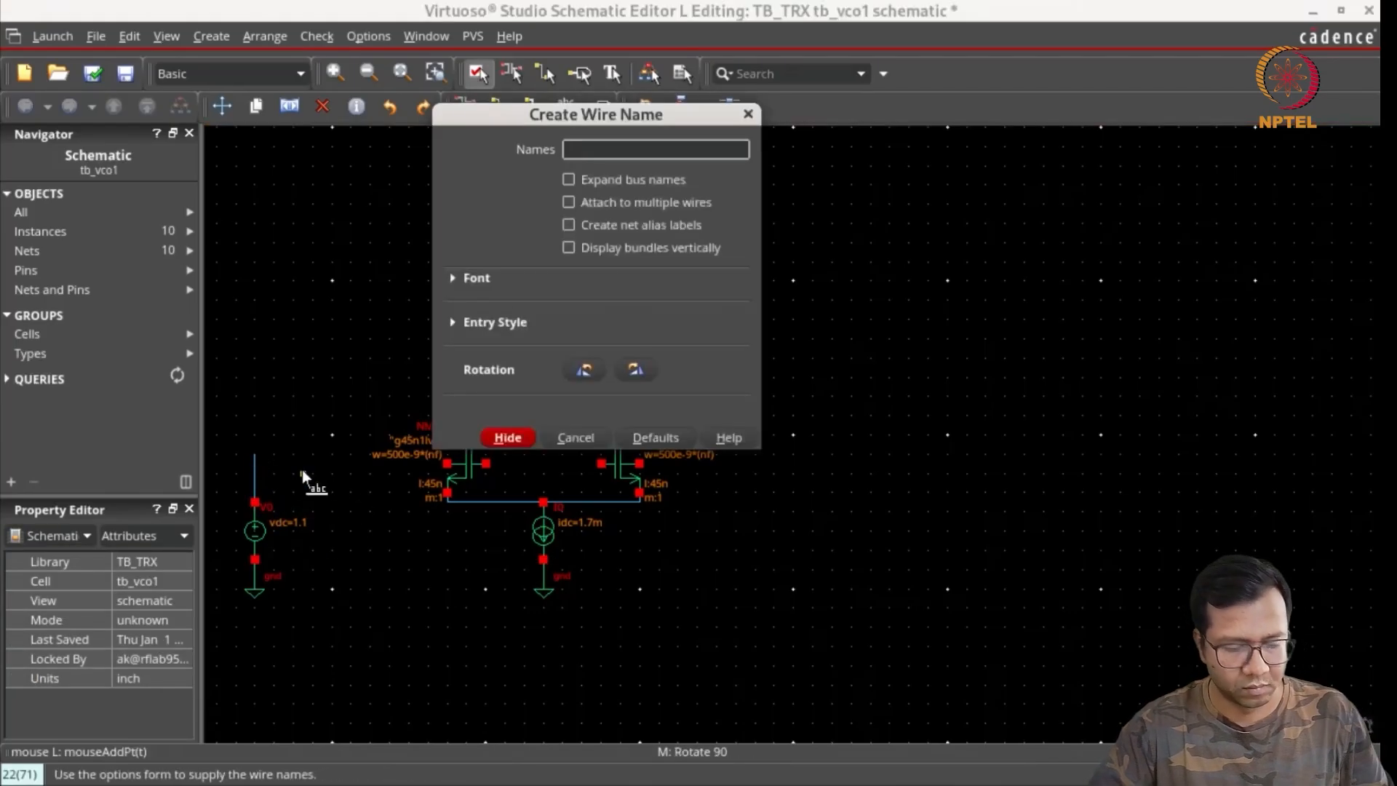
{"action": "type", "text": "vdd"}
{"action": "key", "text": "Tab"}
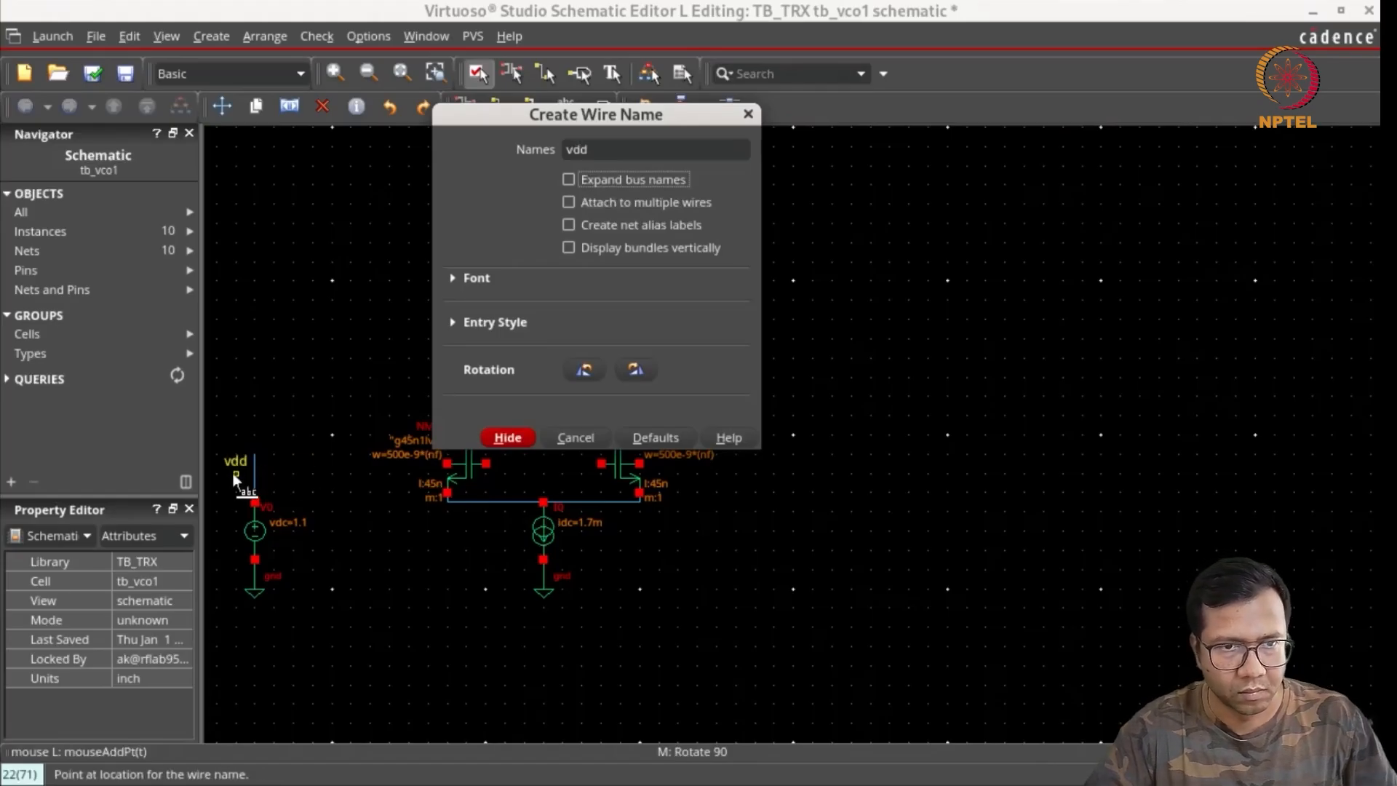
{"action": "left_click", "coordinate": [251, 473]}
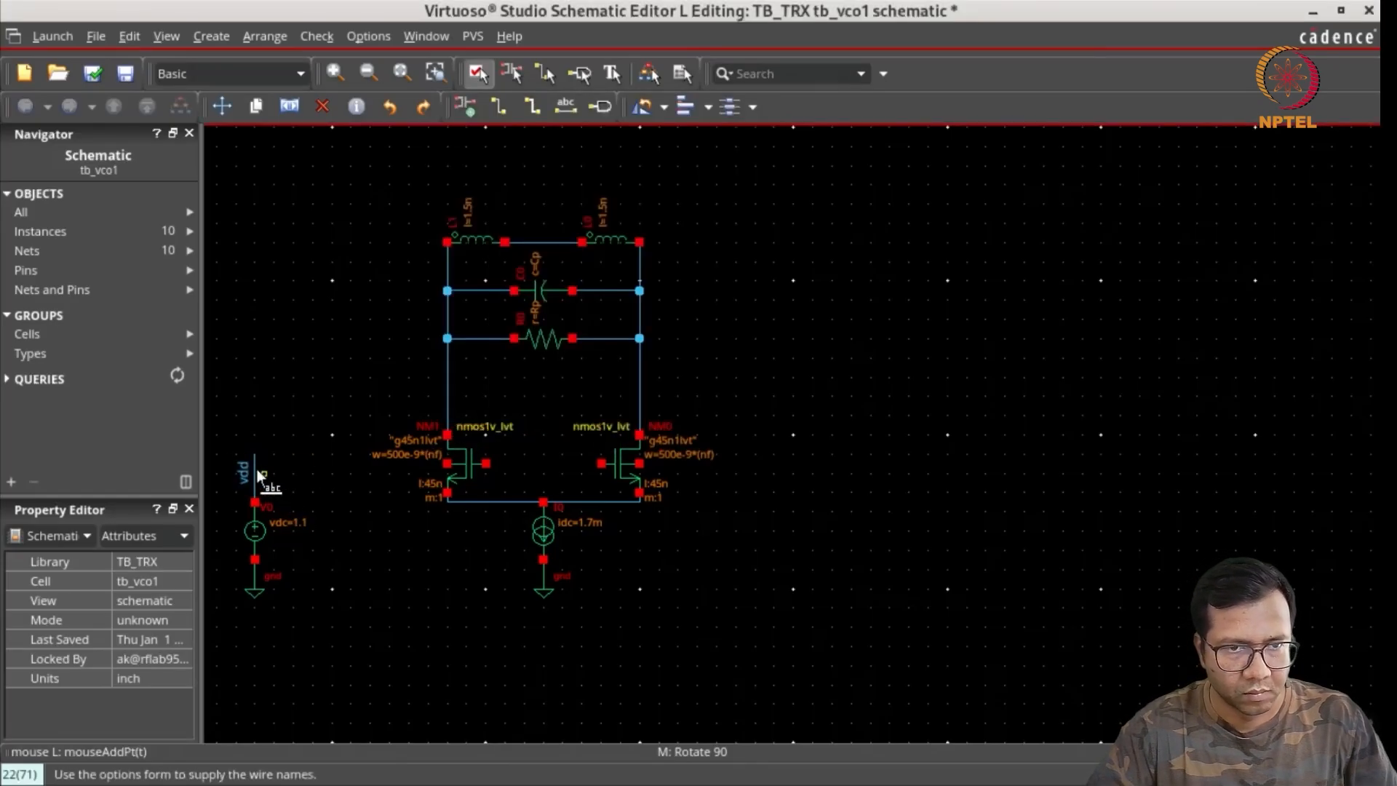
{"action": "key", "text": "Escape"}
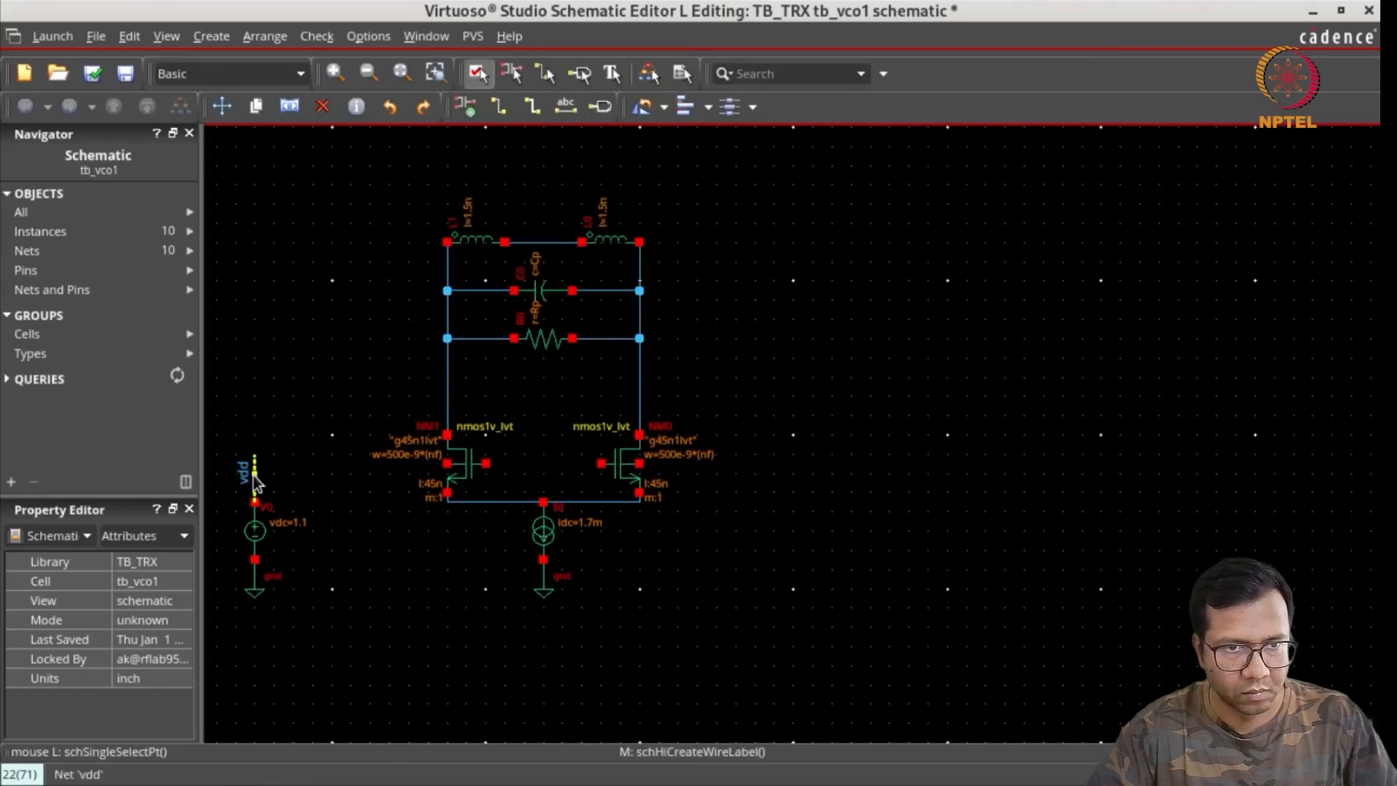
Step: Copy the vdd-labelled wire stub onto the wire joining the two inductors
{"action": "key", "text": "c"}
{"action": "left_click", "coordinate": [255, 477]}
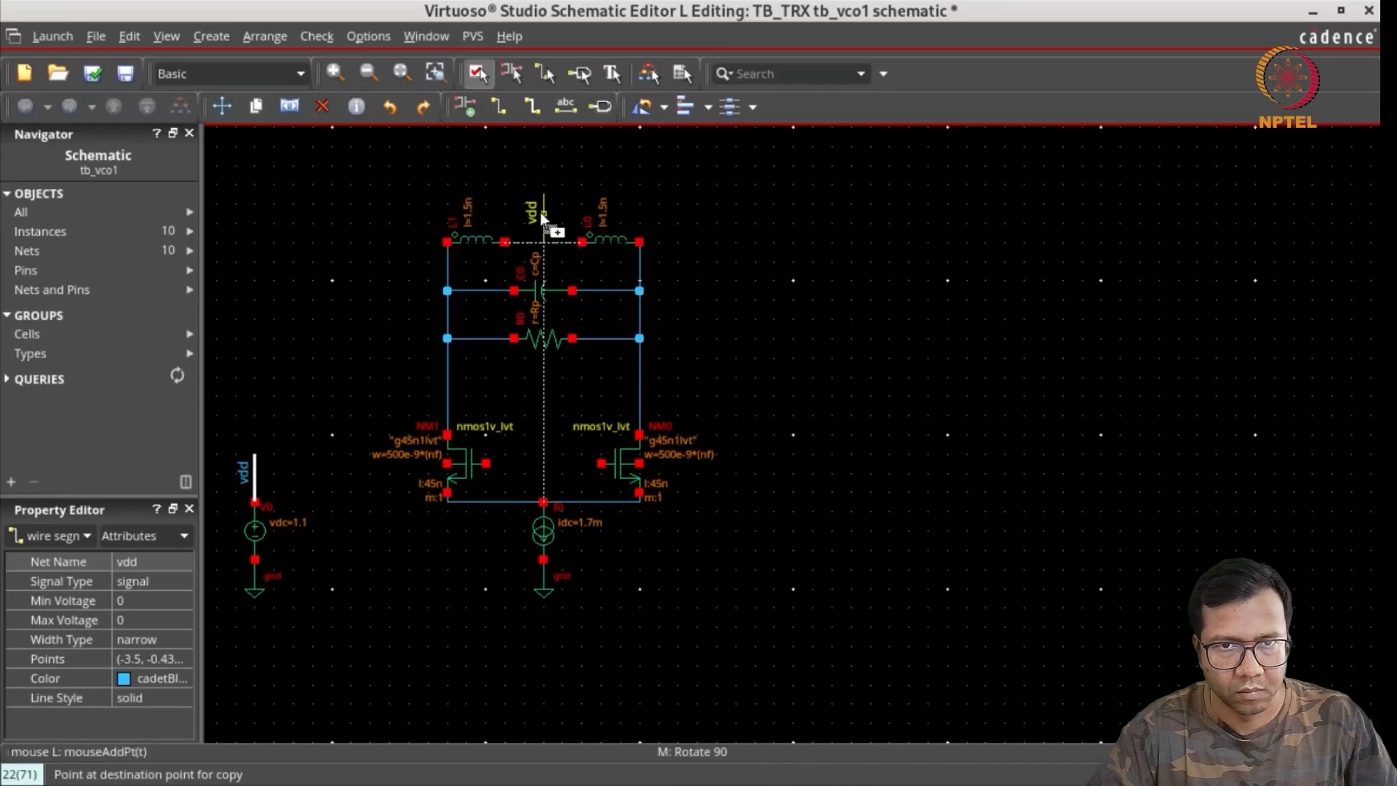
{"action": "left_click", "coordinate": [542, 214]}
{"action": "key", "text": "Escape"}
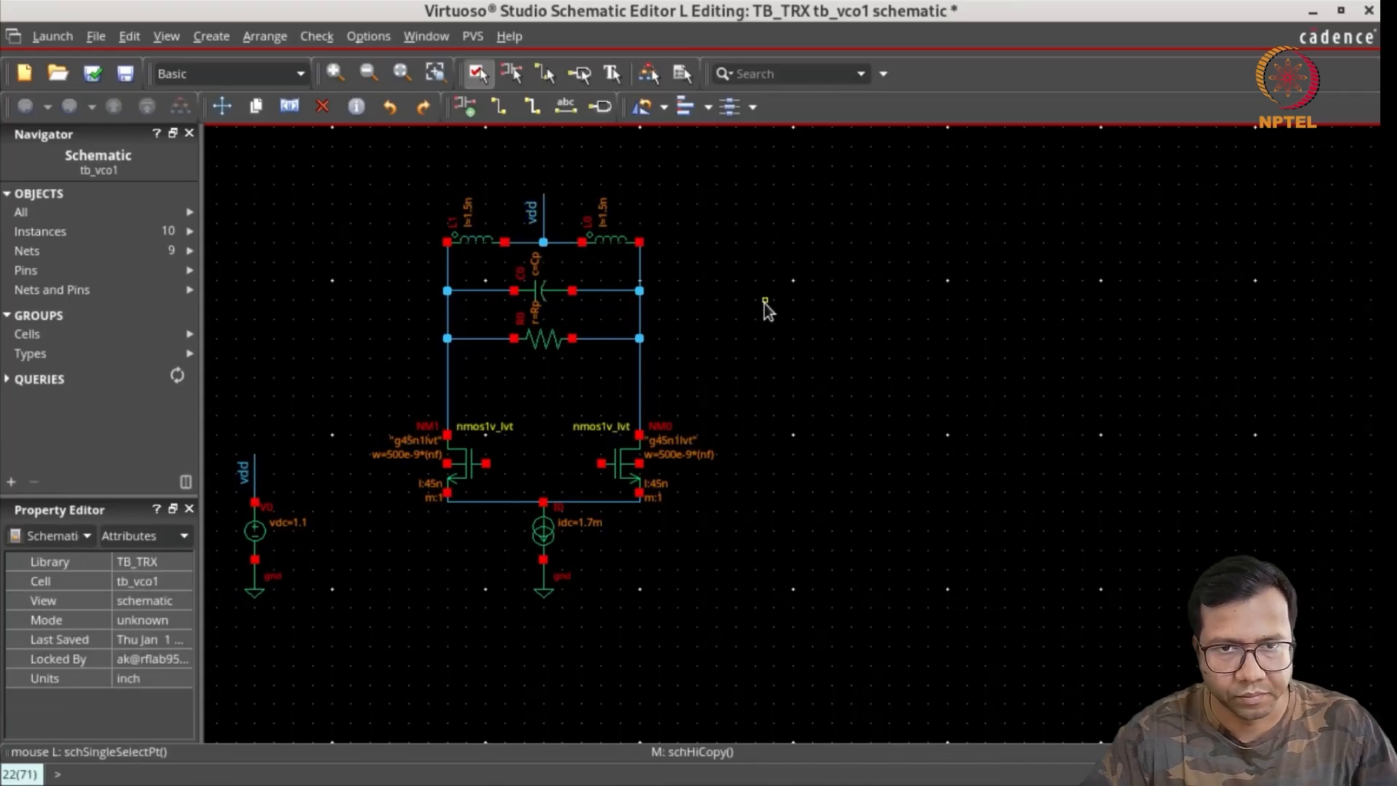
Step: Cross-couple the NMOS pair by wiring each transistor's gate to the drain net of the opposite transistor
{"action": "key", "text": "w"}
{"action": "left_click", "coordinate": [486, 463]}
{"action": "left_click", "coordinate": [639, 386]}
{"action": "key", "text": "Escape"}
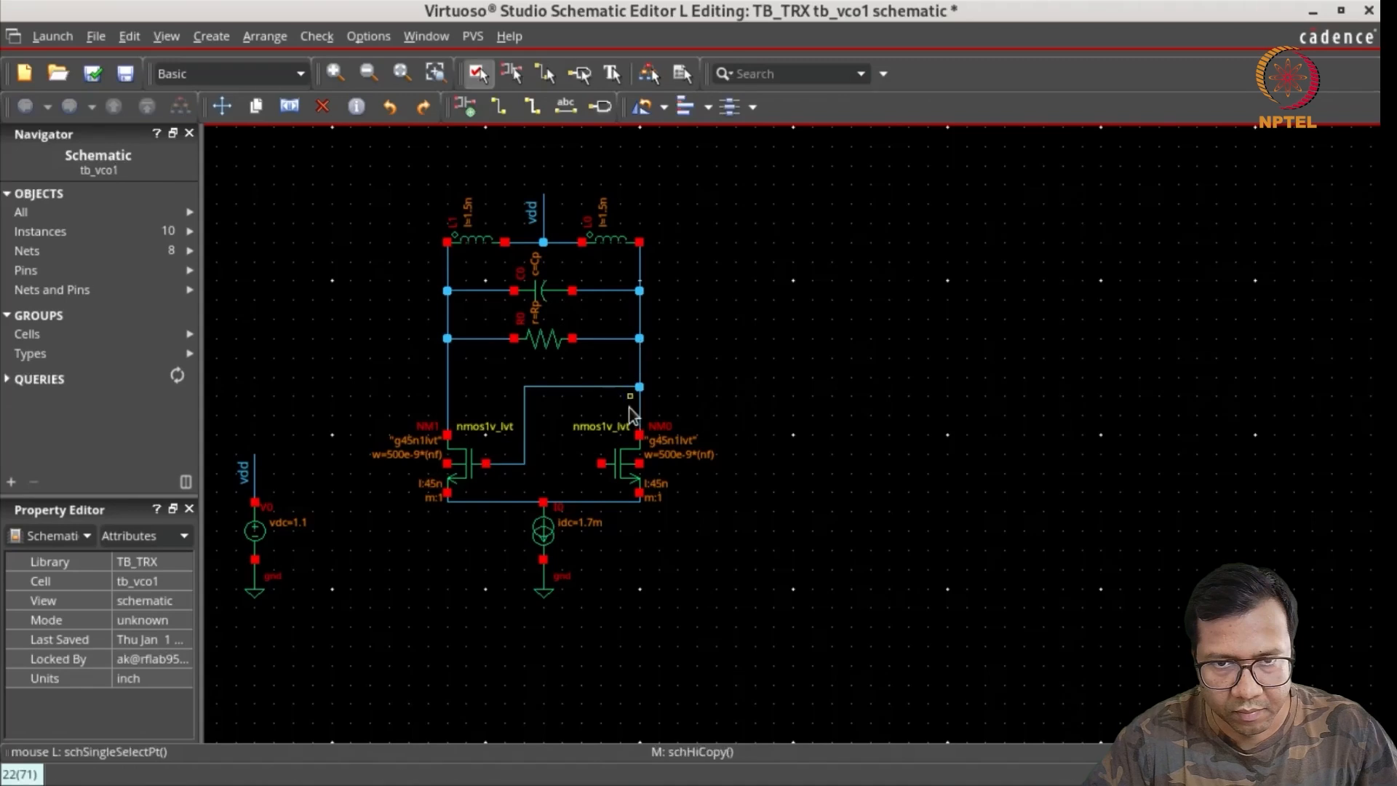
{"action": "key", "text": "w"}
{"action": "left_click", "coordinate": [600, 463]}
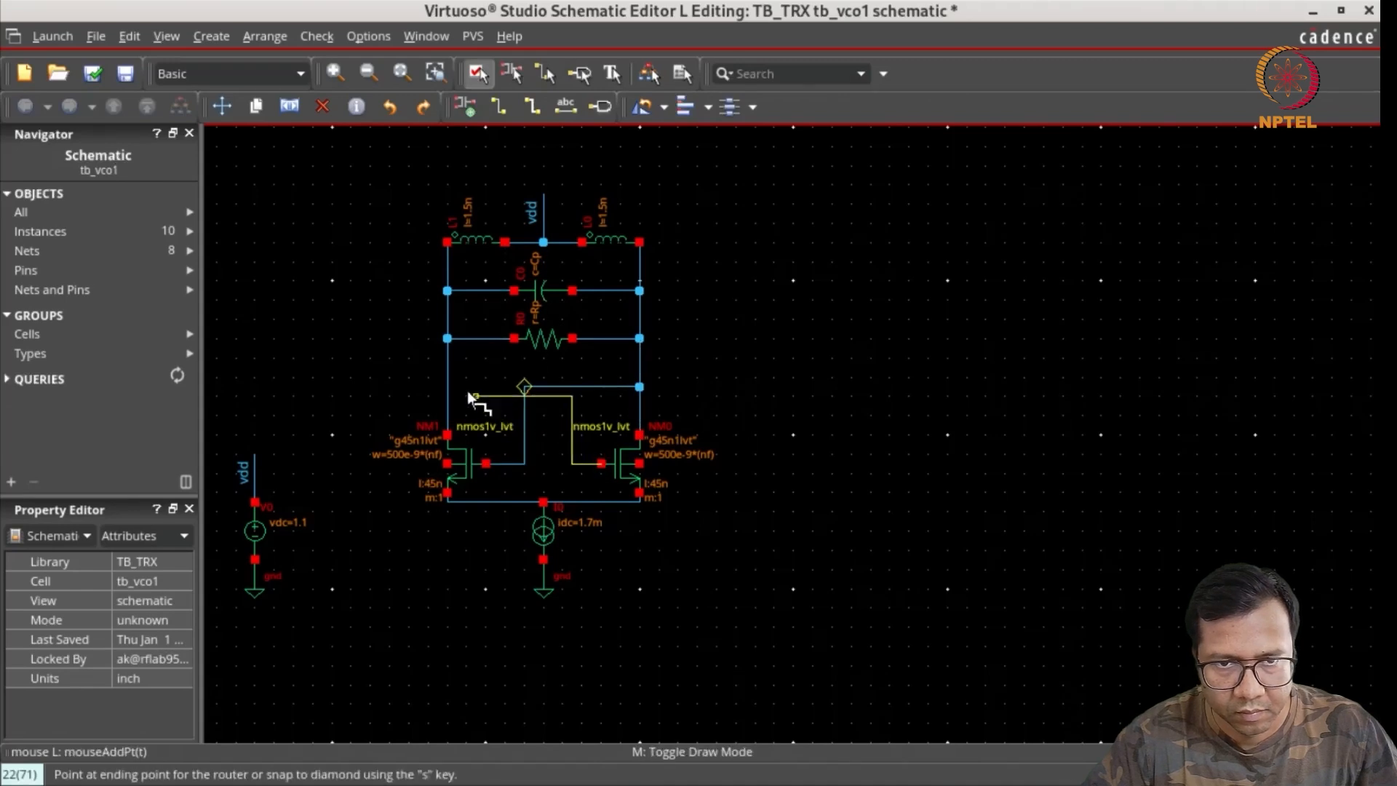
{"action": "left_click", "coordinate": [449, 396]}
{"action": "key", "text": "Escape"}
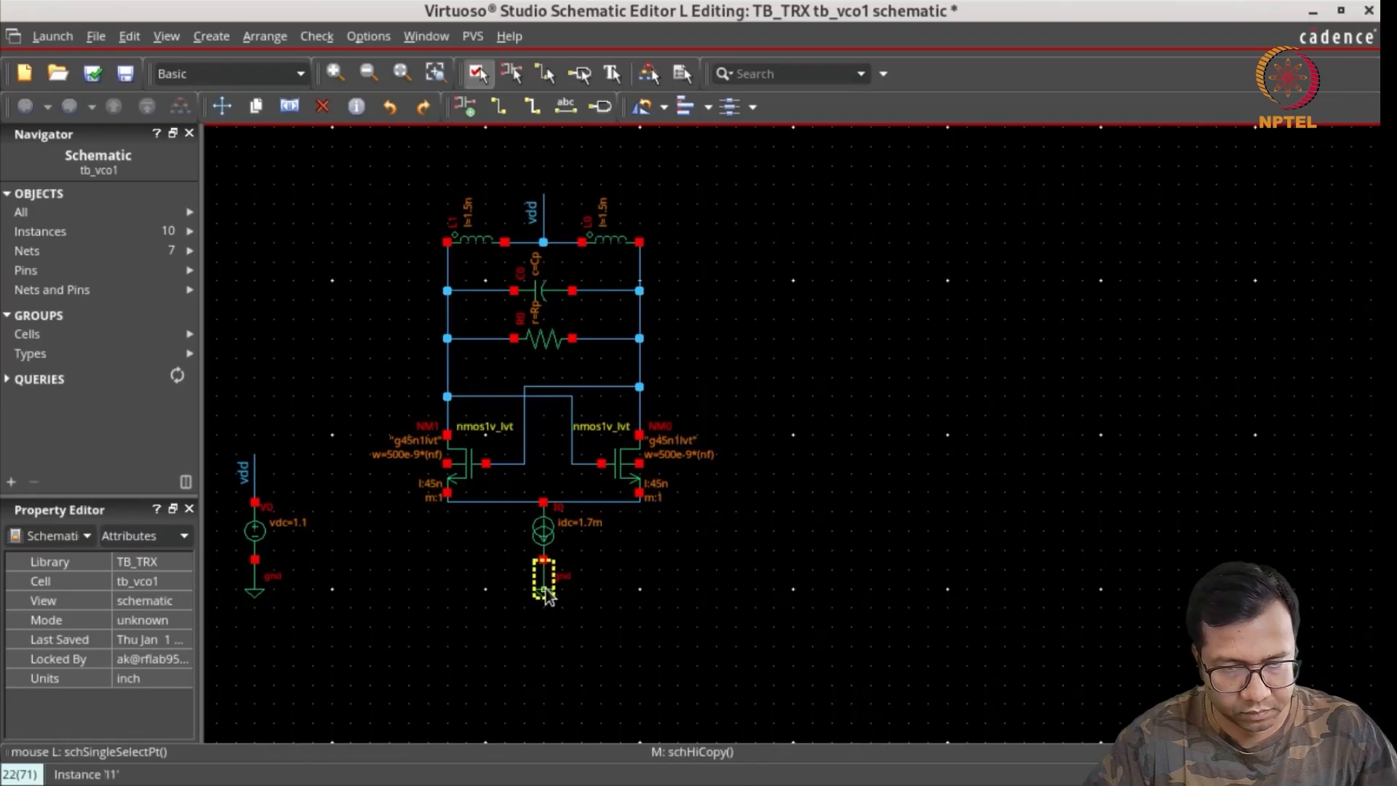
Step: Copy the tail source's ground symbol onto the body terminals of both NMOS transistors, rotated to point outward
{"action": "key", "text": "c"}
{"action": "left_click", "coordinate": [546, 588]}
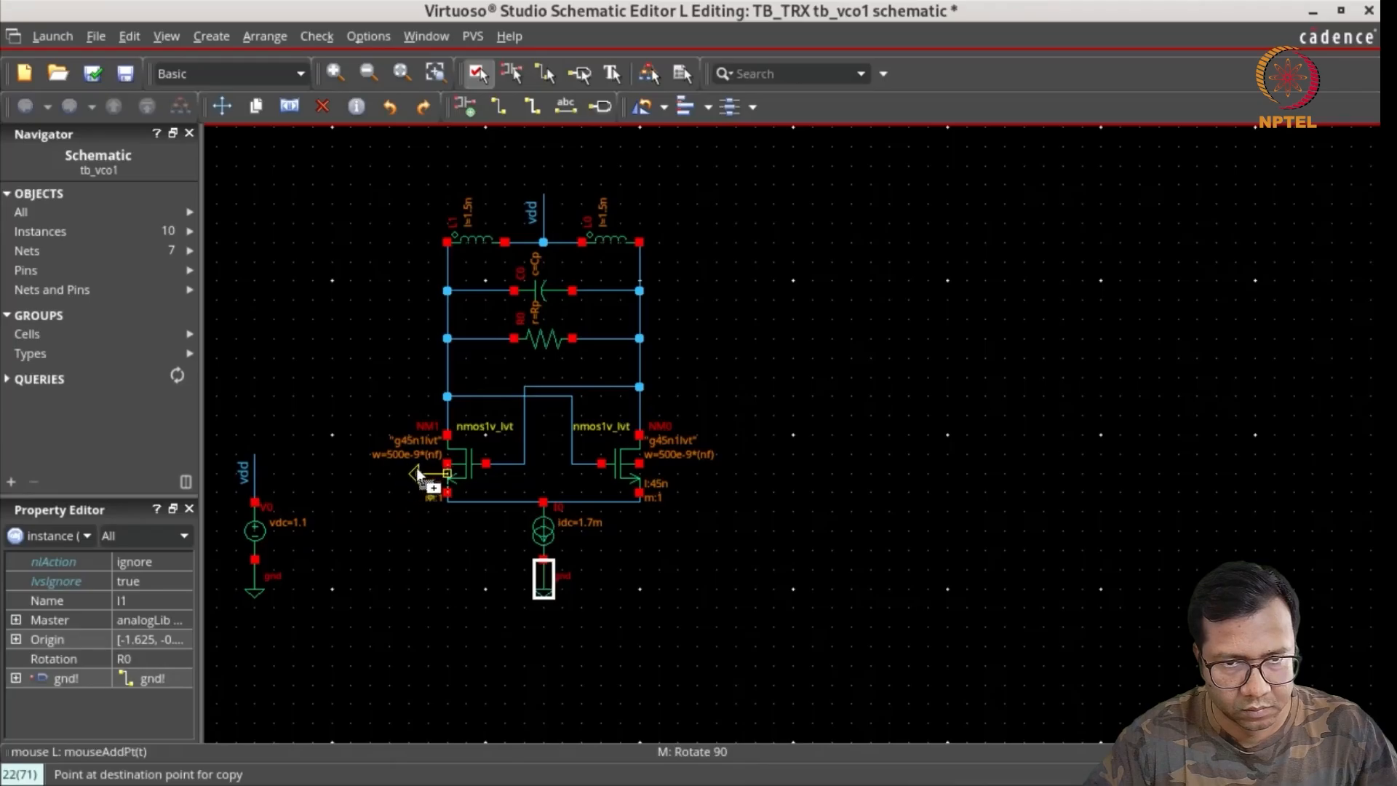
{"action": "left_click", "coordinate": [420, 464]}
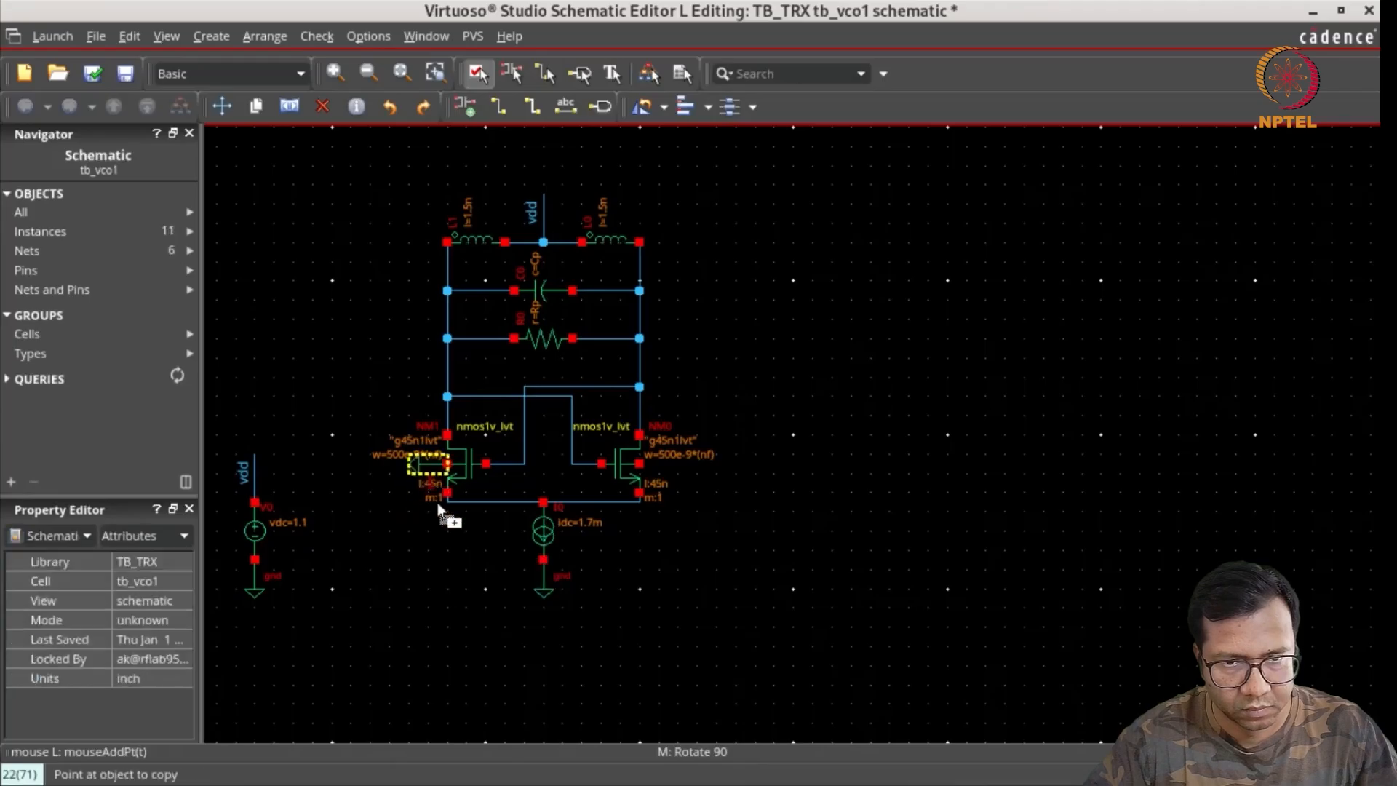
{"action": "left_click", "coordinate": [549, 582]}
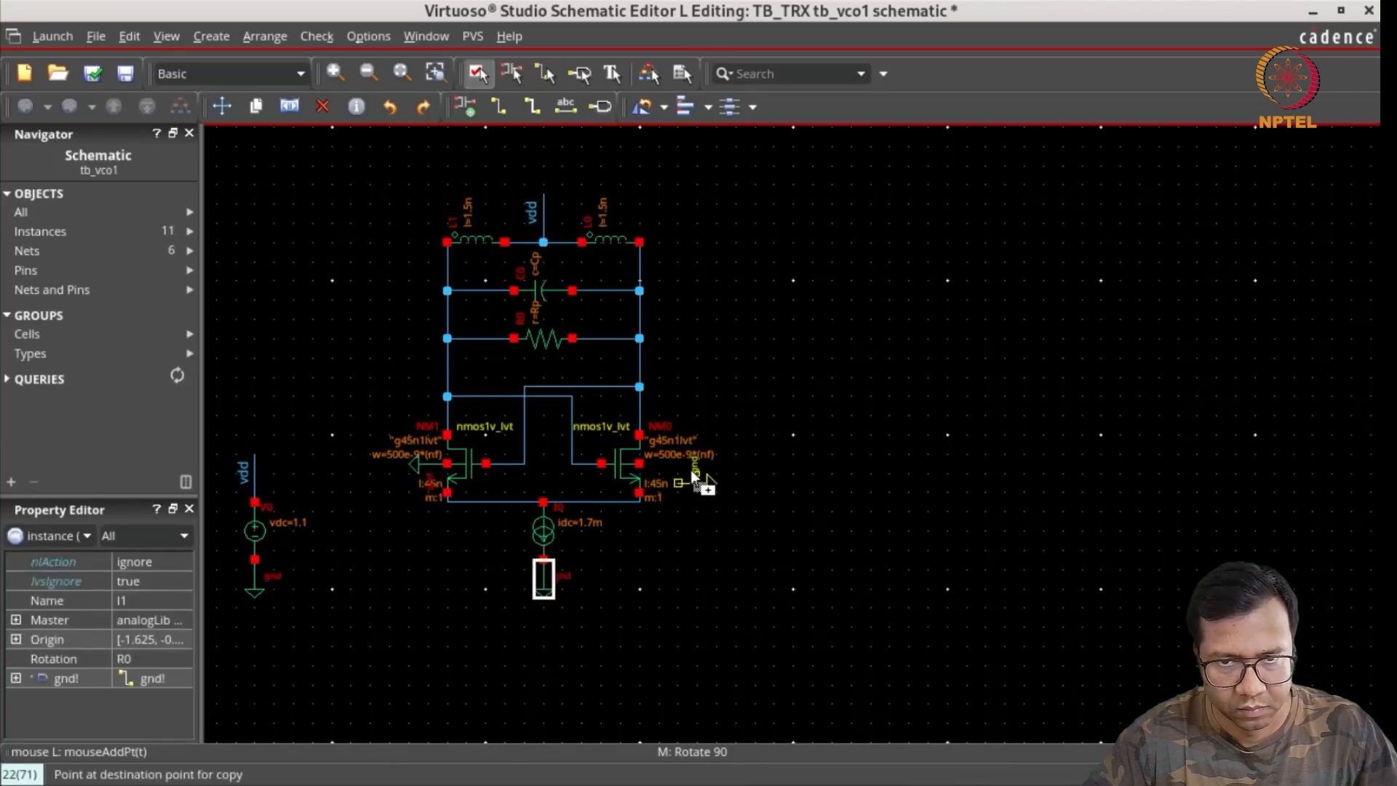
{"action": "left_click", "coordinate": [661, 456]}
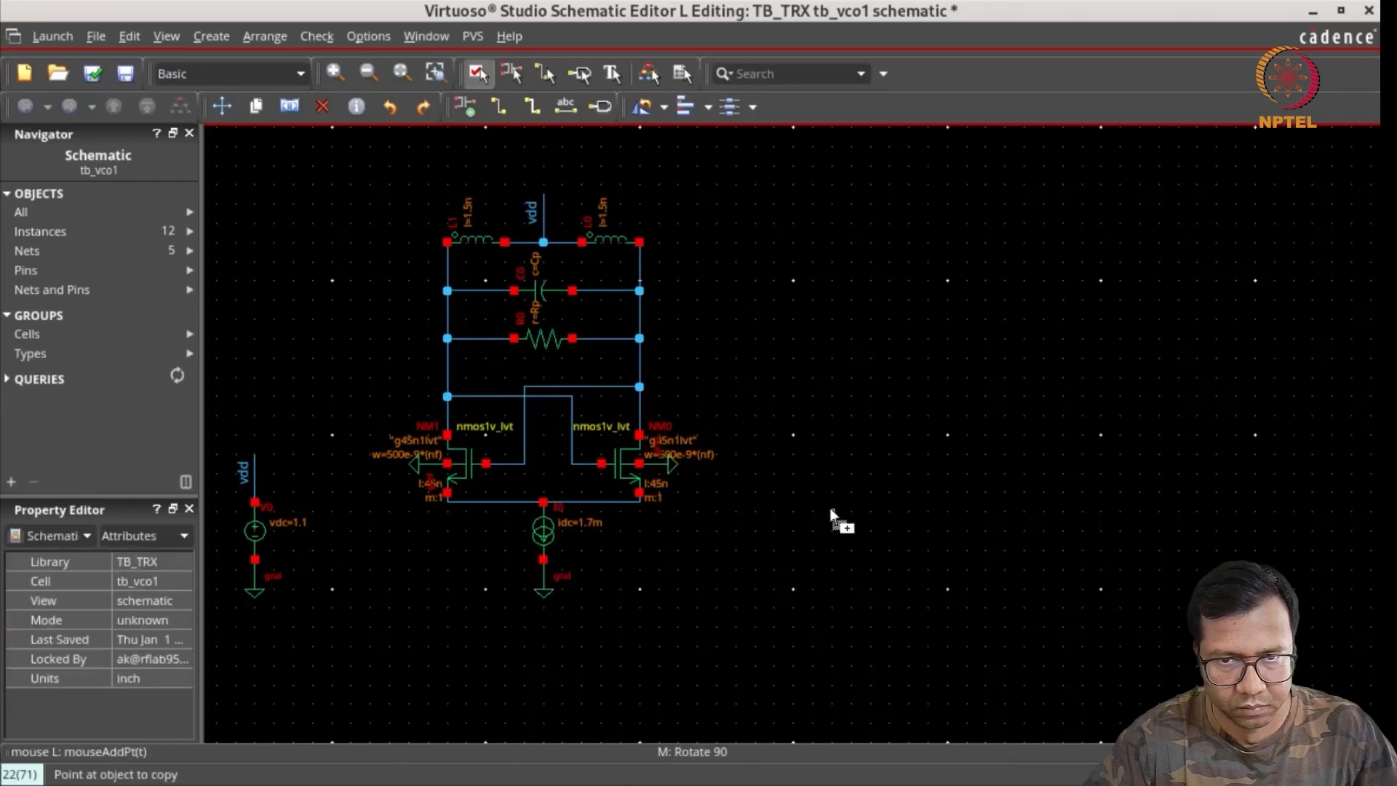
{"action": "key", "text": "Escape"}
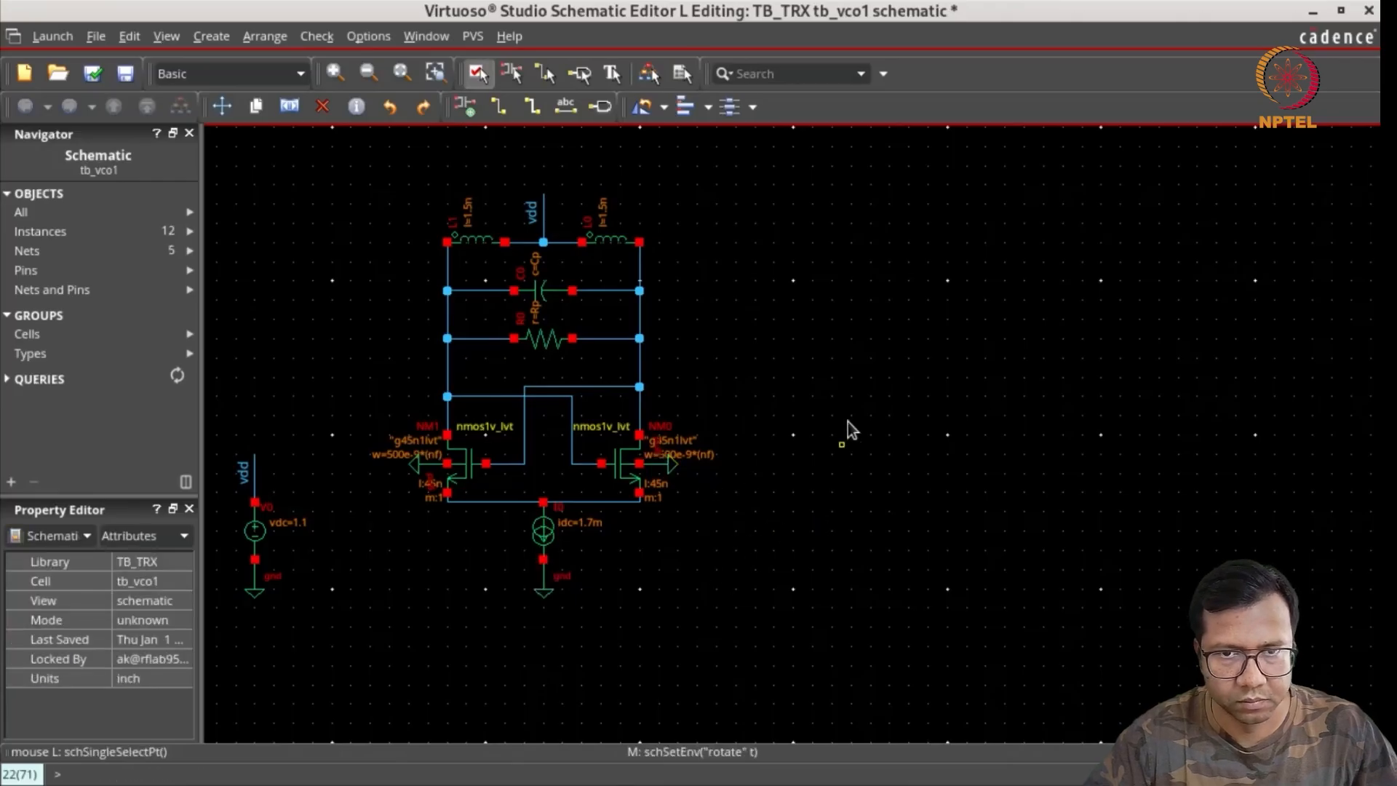
Step: Label the left transistor's drain net vop and the right transistor's drain net vom
{"action": "key", "text": "l"}
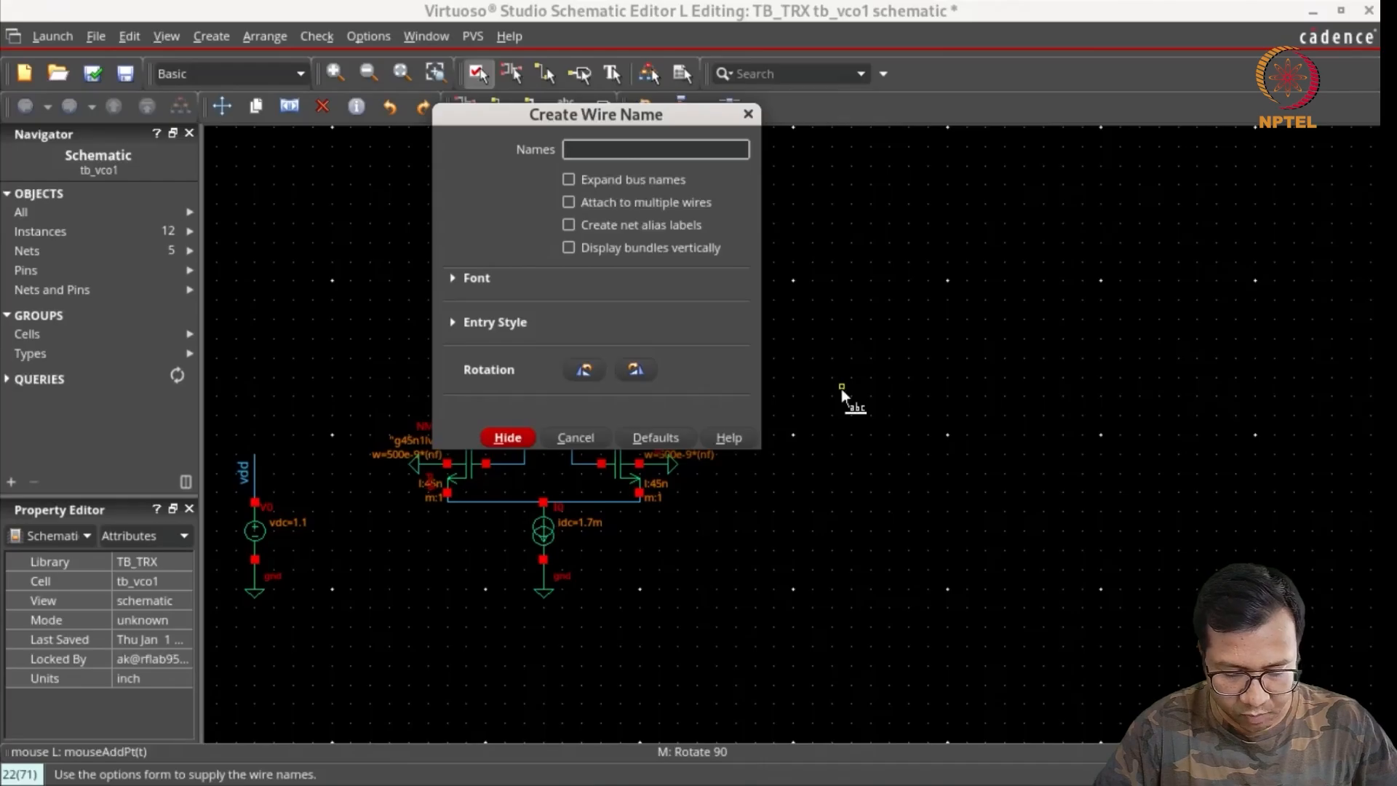
{"action": "type", "text": "vop von"}
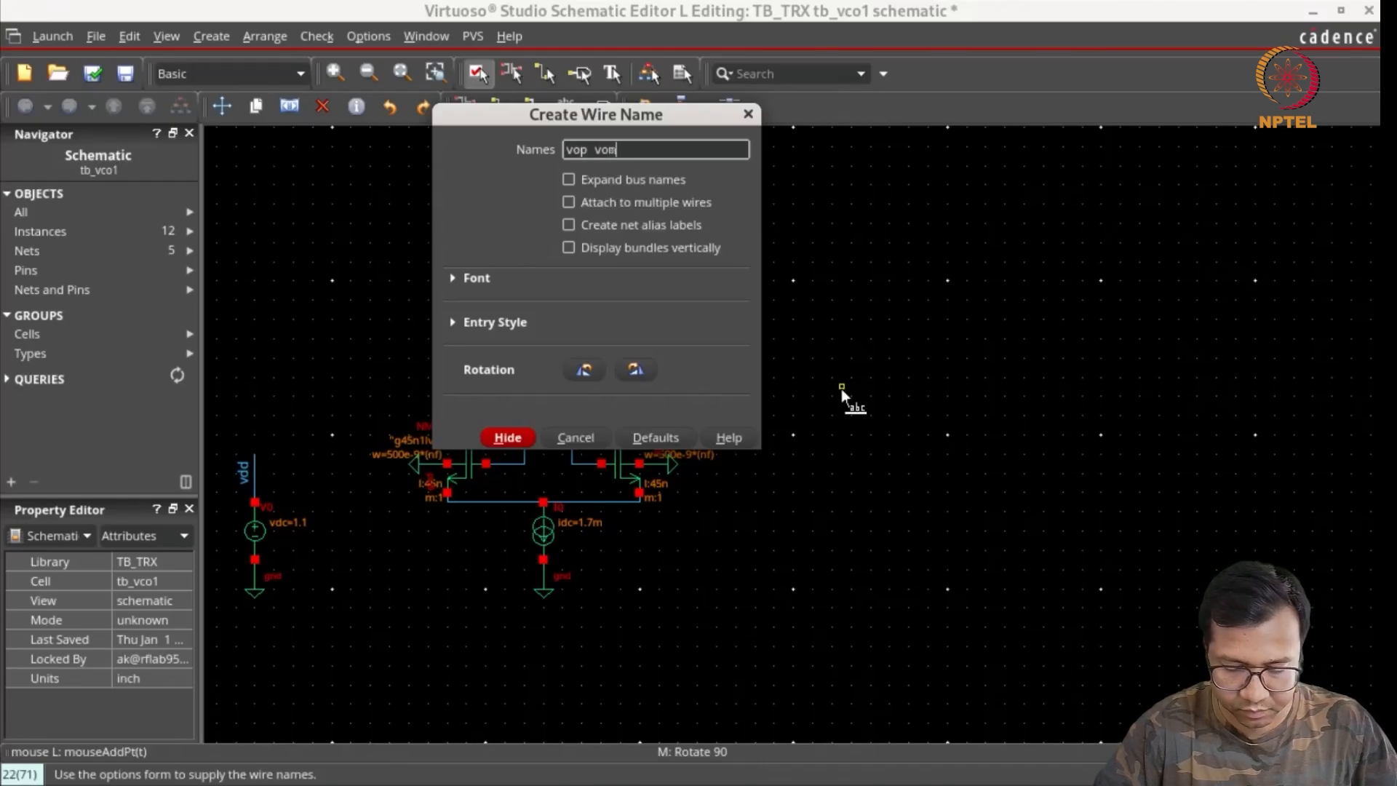
{"action": "key", "text": "Return"}
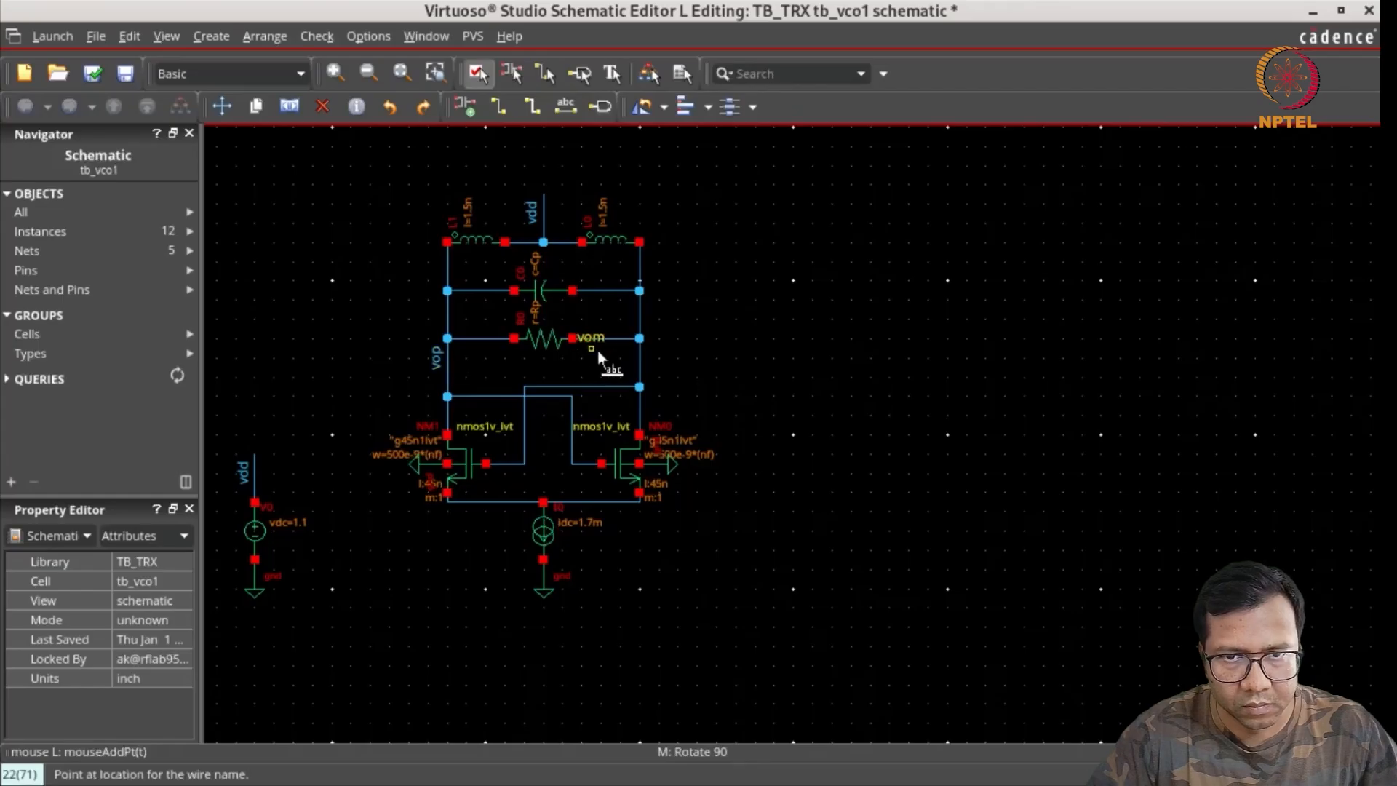
{"action": "left_click", "coordinate": [648, 356]}
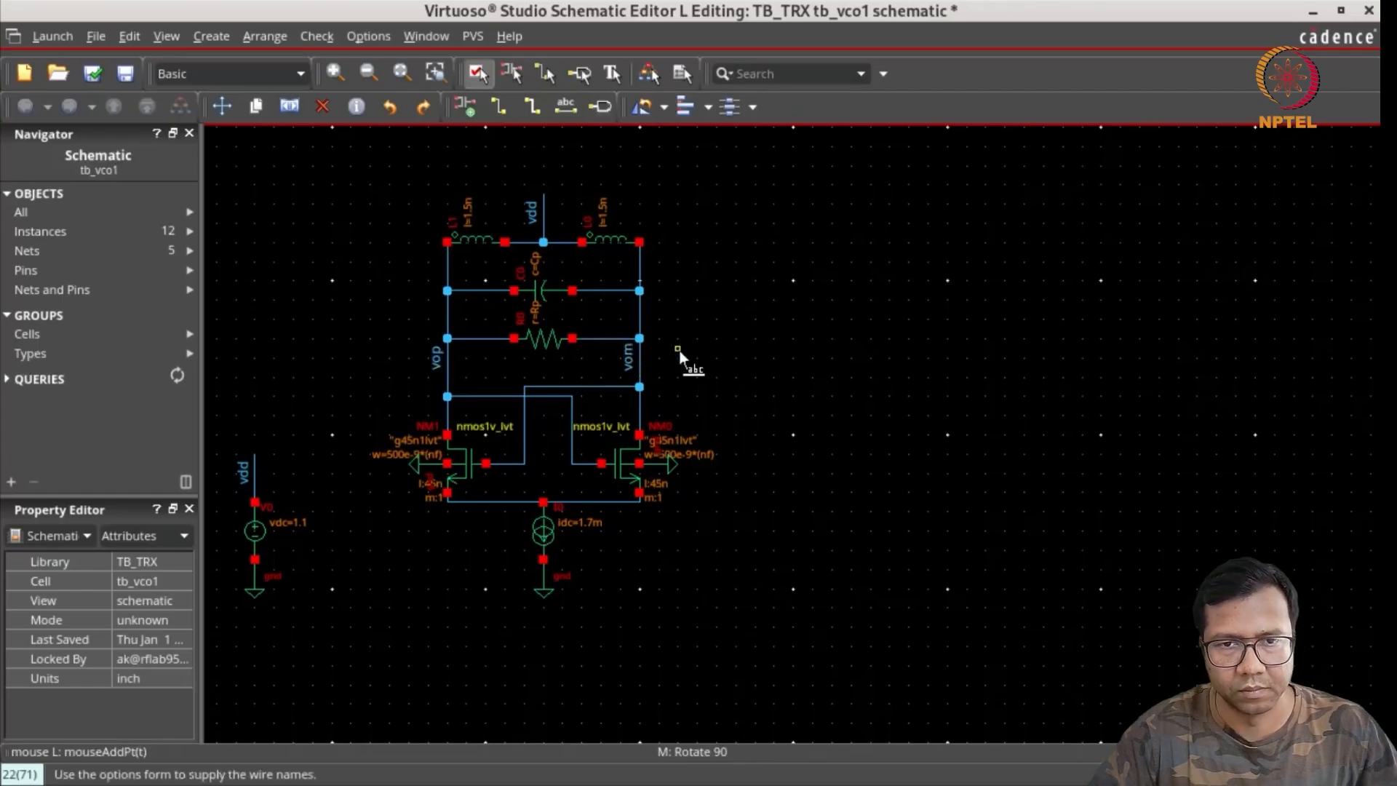
{"action": "key", "text": "Escape"}
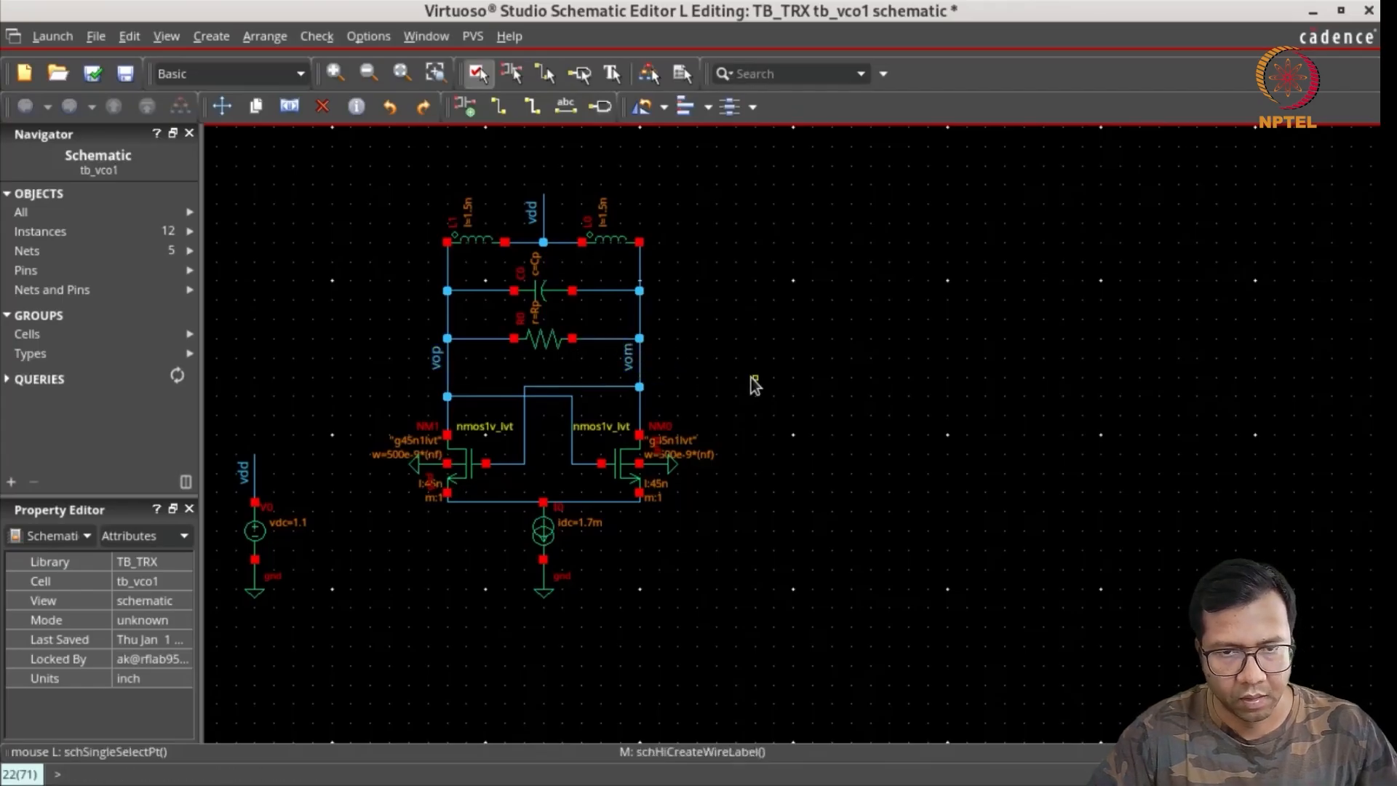
Step: Place an analogLib vdc source with 200m V DC voltage on the common source wire, to the right of the tail current source
{"action": "key", "text": "f"}
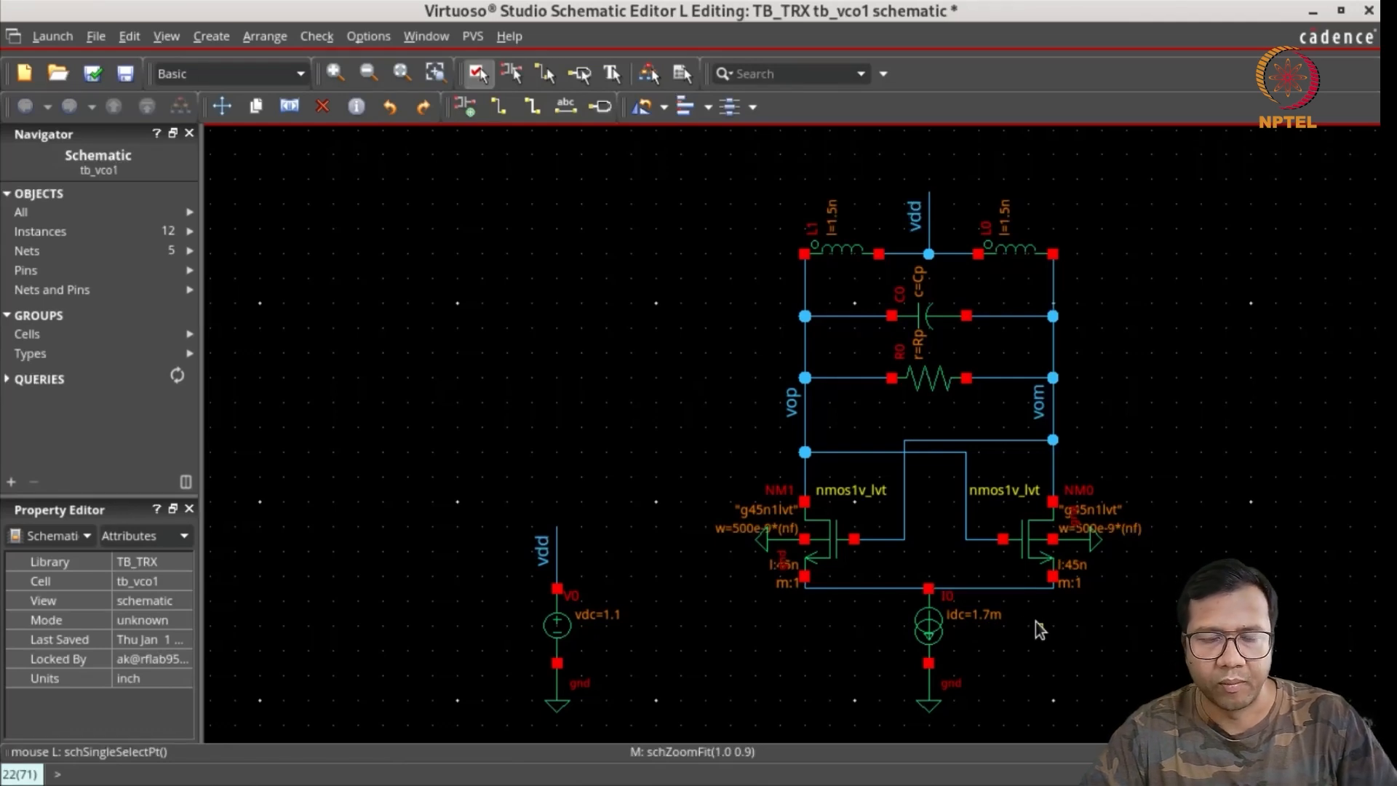
{"action": "key", "text": "i"}
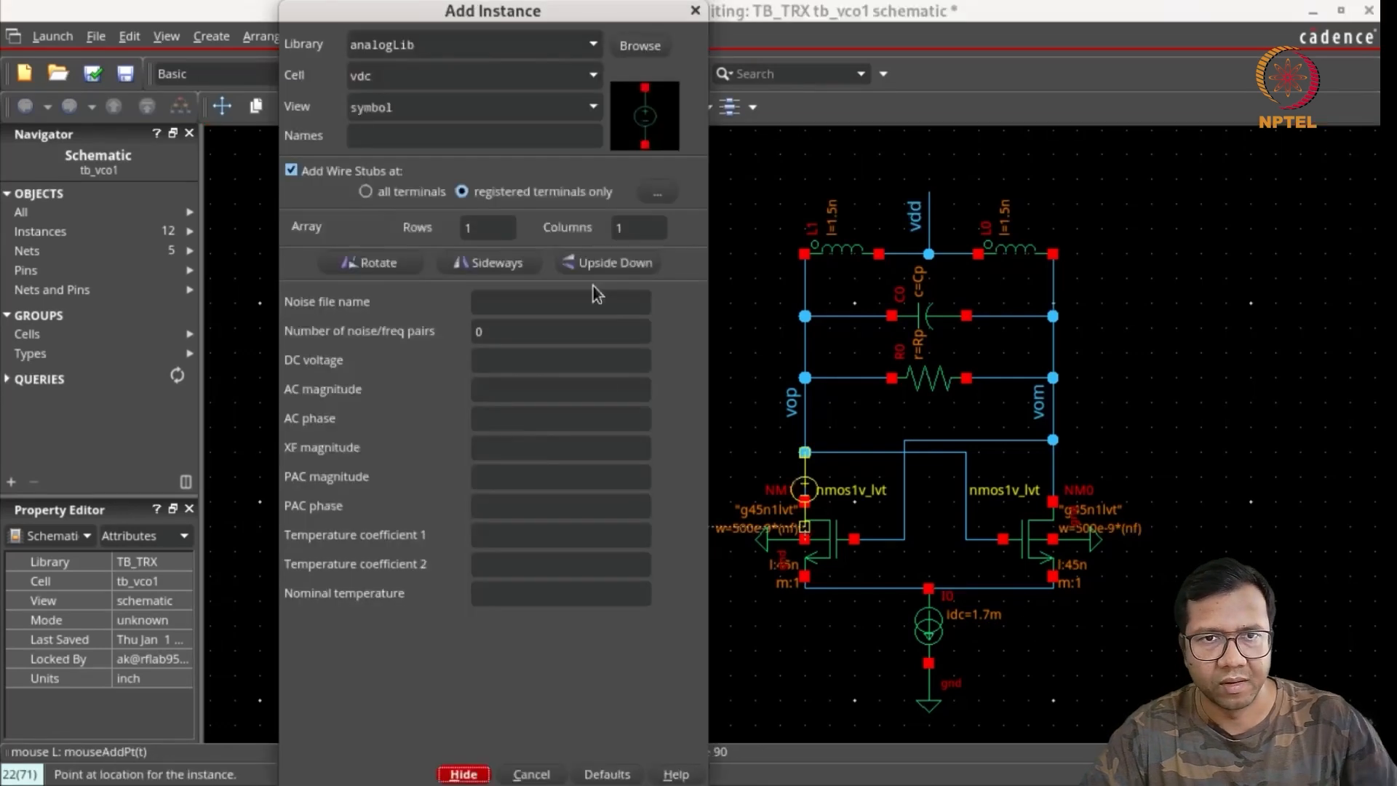
{"action": "left_click", "coordinate": [523, 360]}
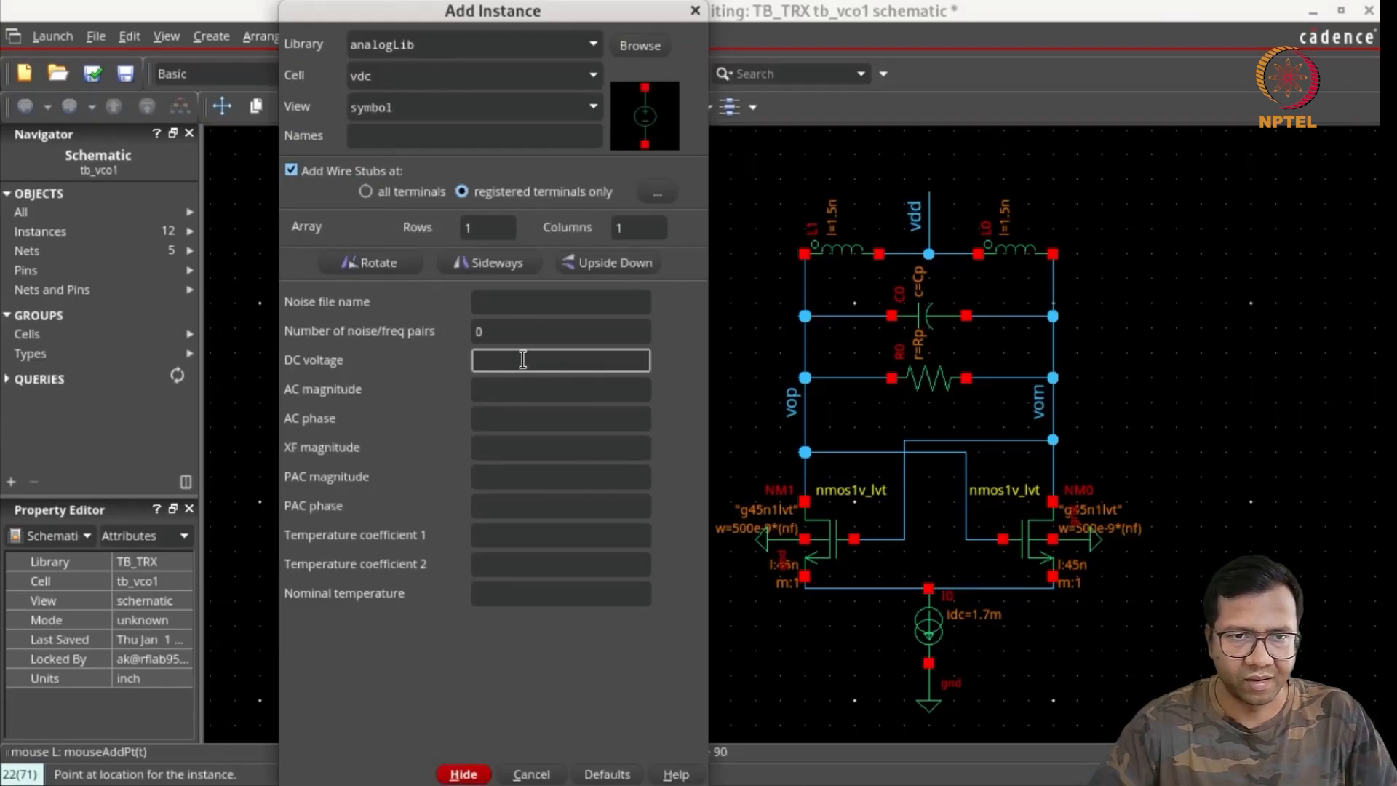
{"action": "type", "text": "200"}
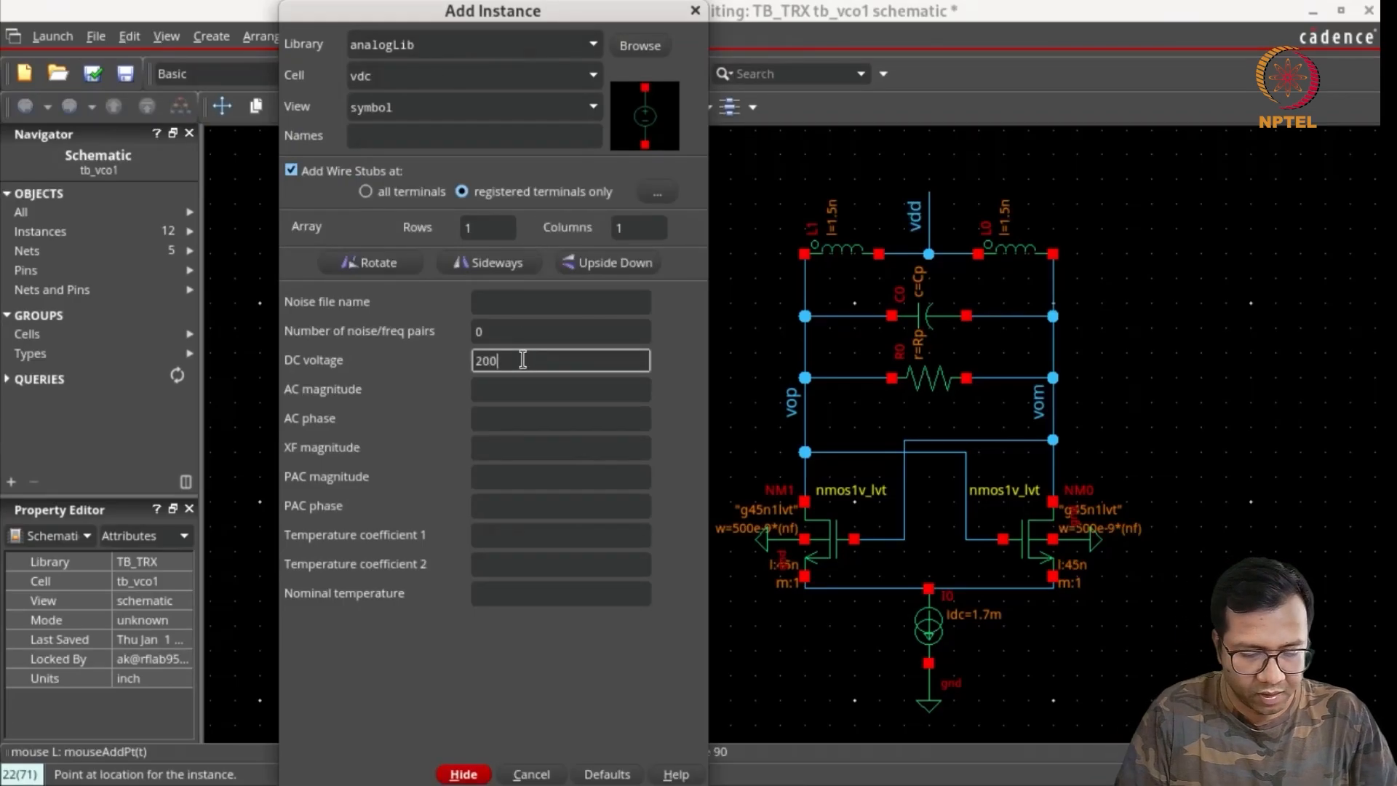
{"action": "type", "text": "m"}
{"action": "key", "text": "Tab"}
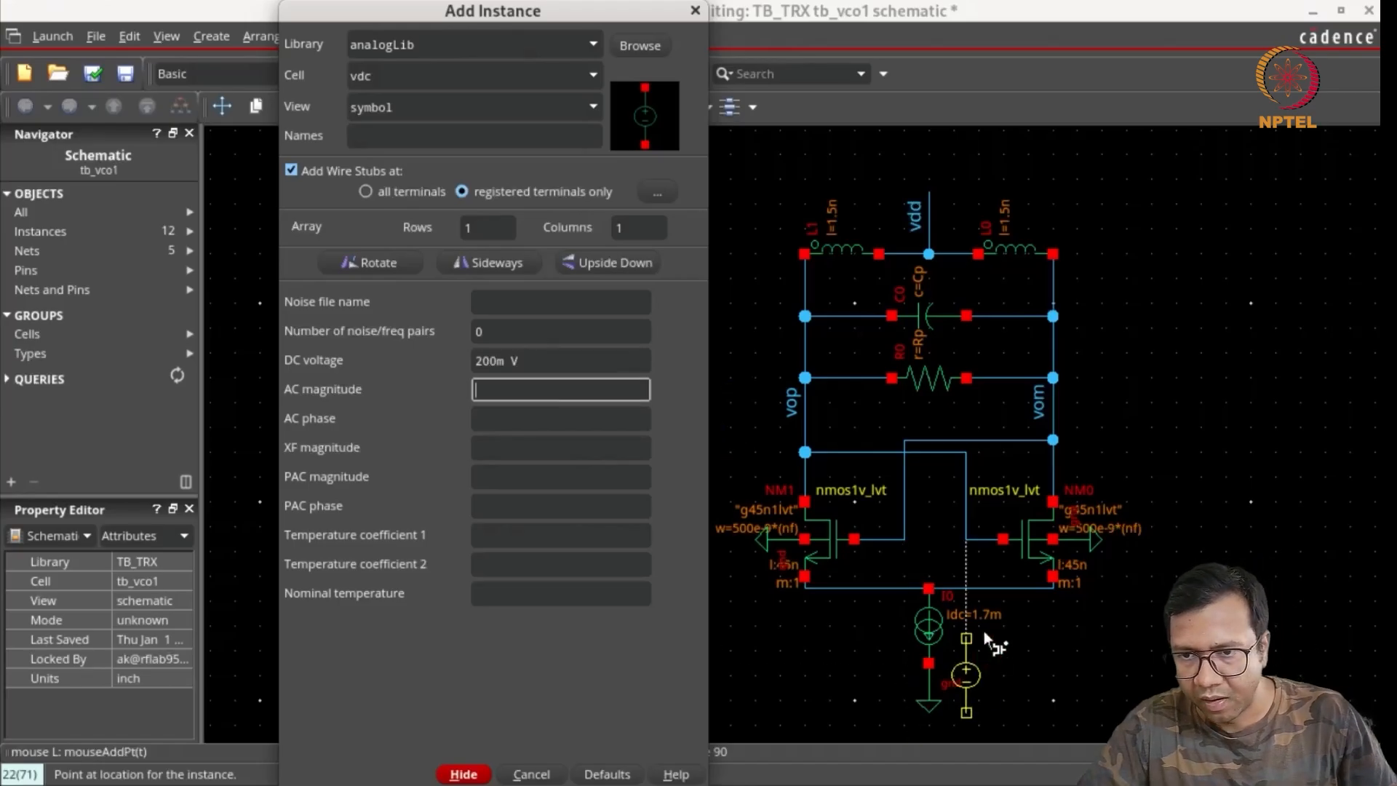
{"action": "left_click", "coordinate": [1026, 586]}
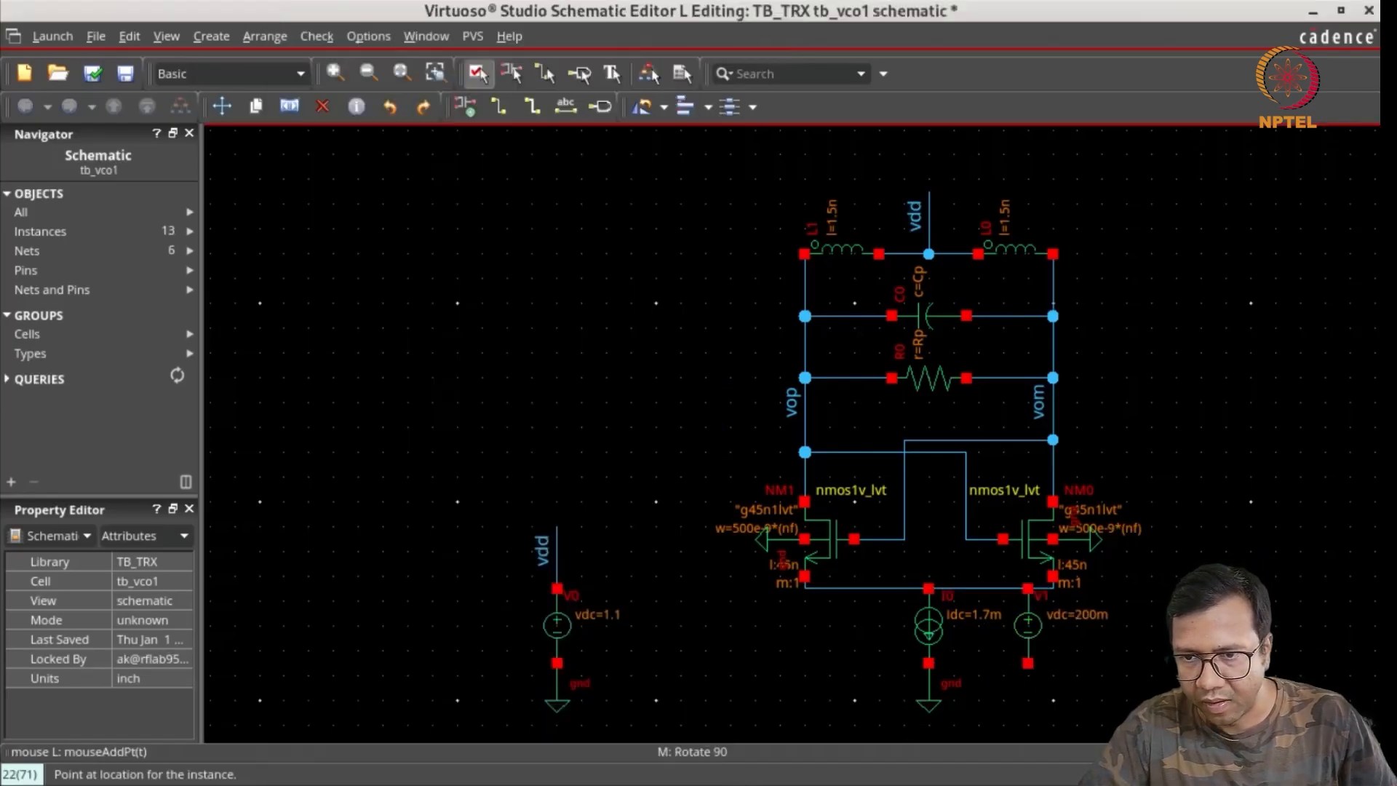
{"action": "key", "text": "Escape"}
Step: Wire the lower terminal of the 200 mV source to the grounded terminal of the tail current source
{"action": "key", "text": "w"}
{"action": "left_click", "coordinate": [1028, 663]}
{"action": "left_click", "coordinate": [930, 663]}
{"action": "key", "text": "Escape"}
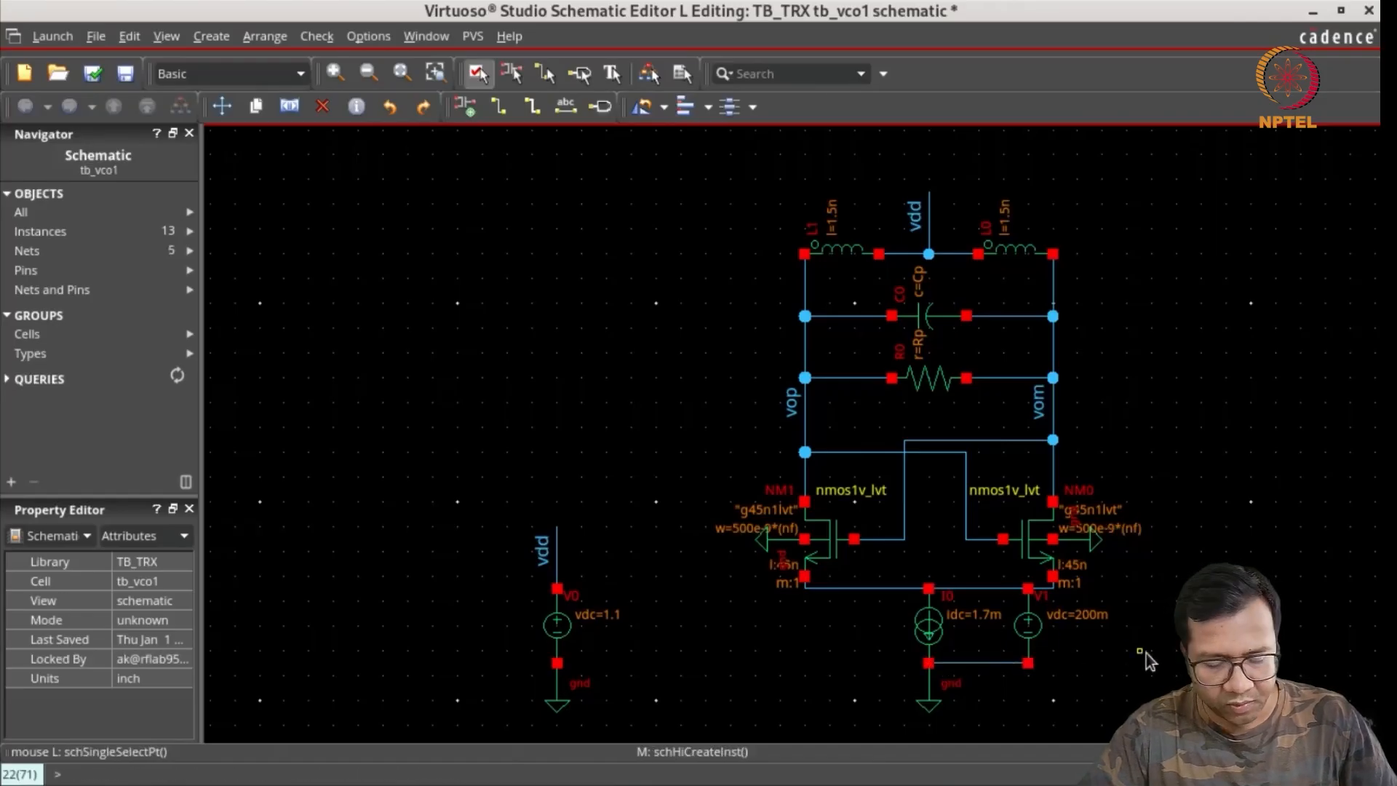
Step: Check and save the schematic, and create a new ADE Explorer view named maestro for tb_vco1 in a new tab
{"action": "key", "text": "f"}
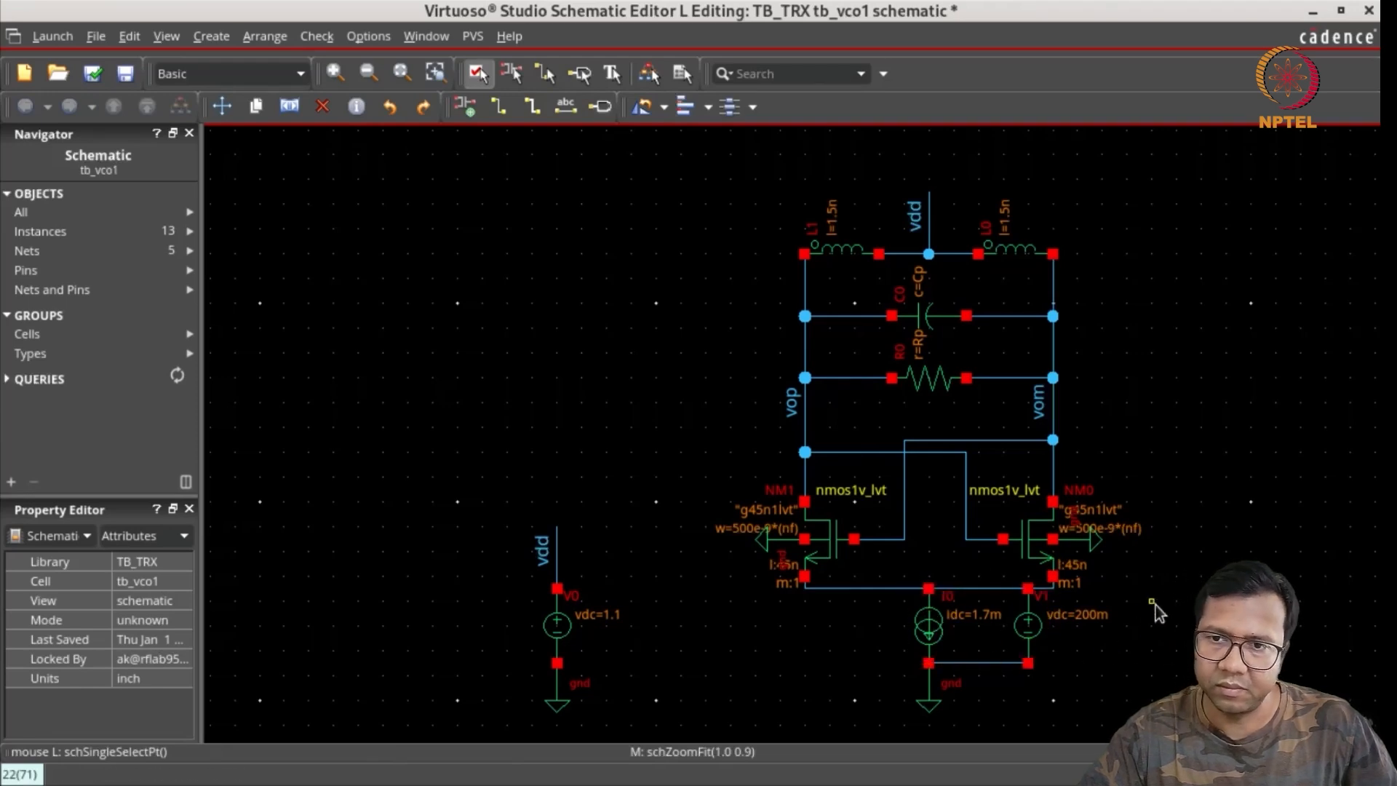
{"action": "key", "text": "shift+x"}
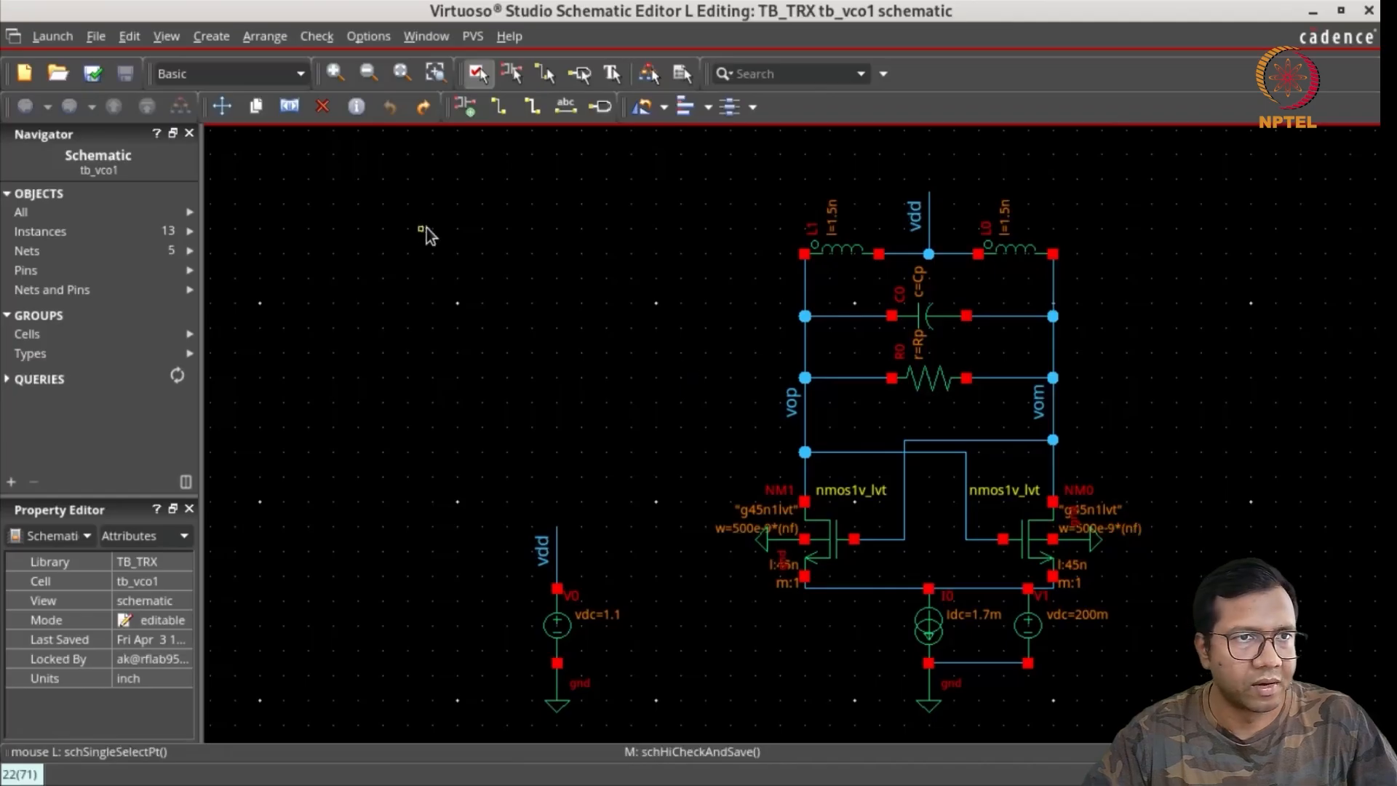
{"action": "left_click", "coordinate": [52, 36]}
{"action": "left_click", "coordinate": [64, 66]}
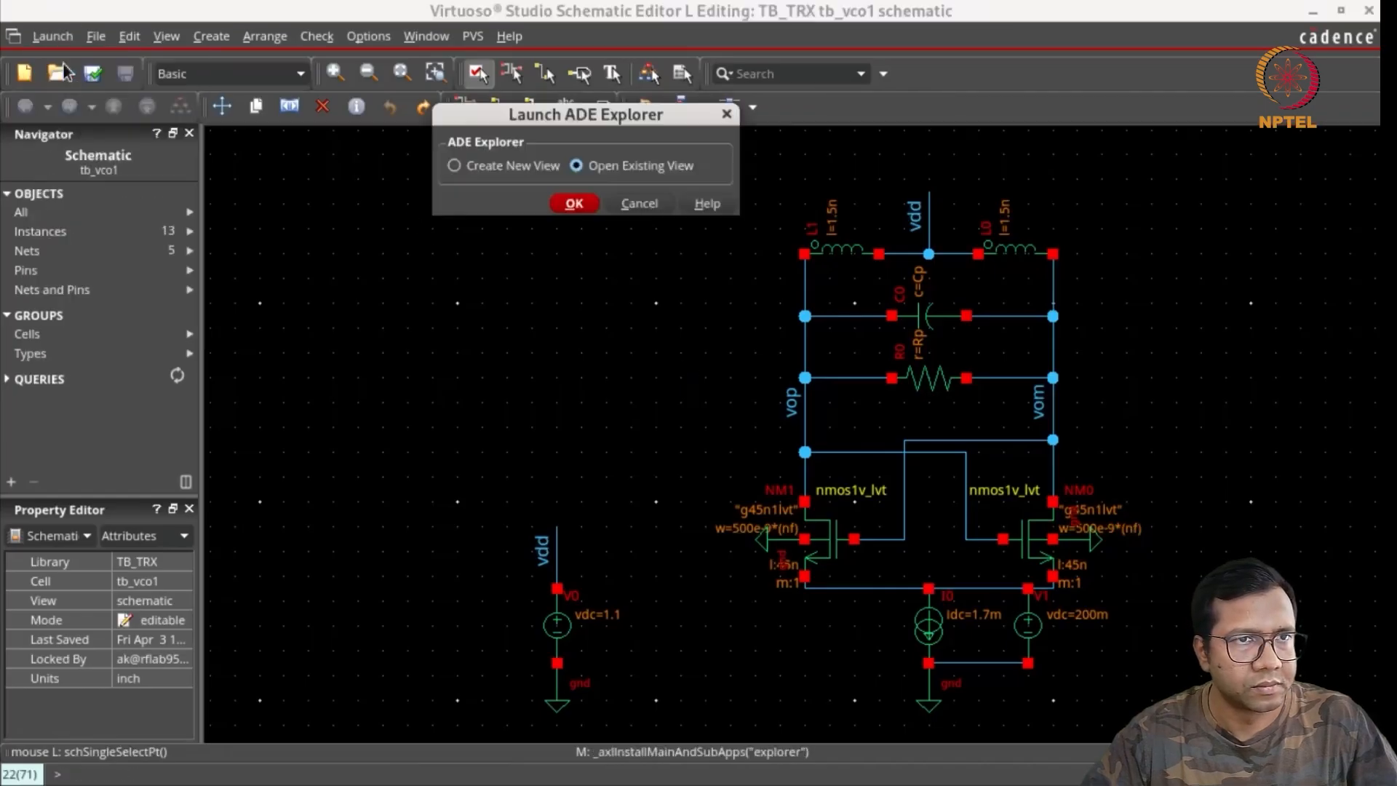
{"action": "left_click", "coordinate": [547, 174]}
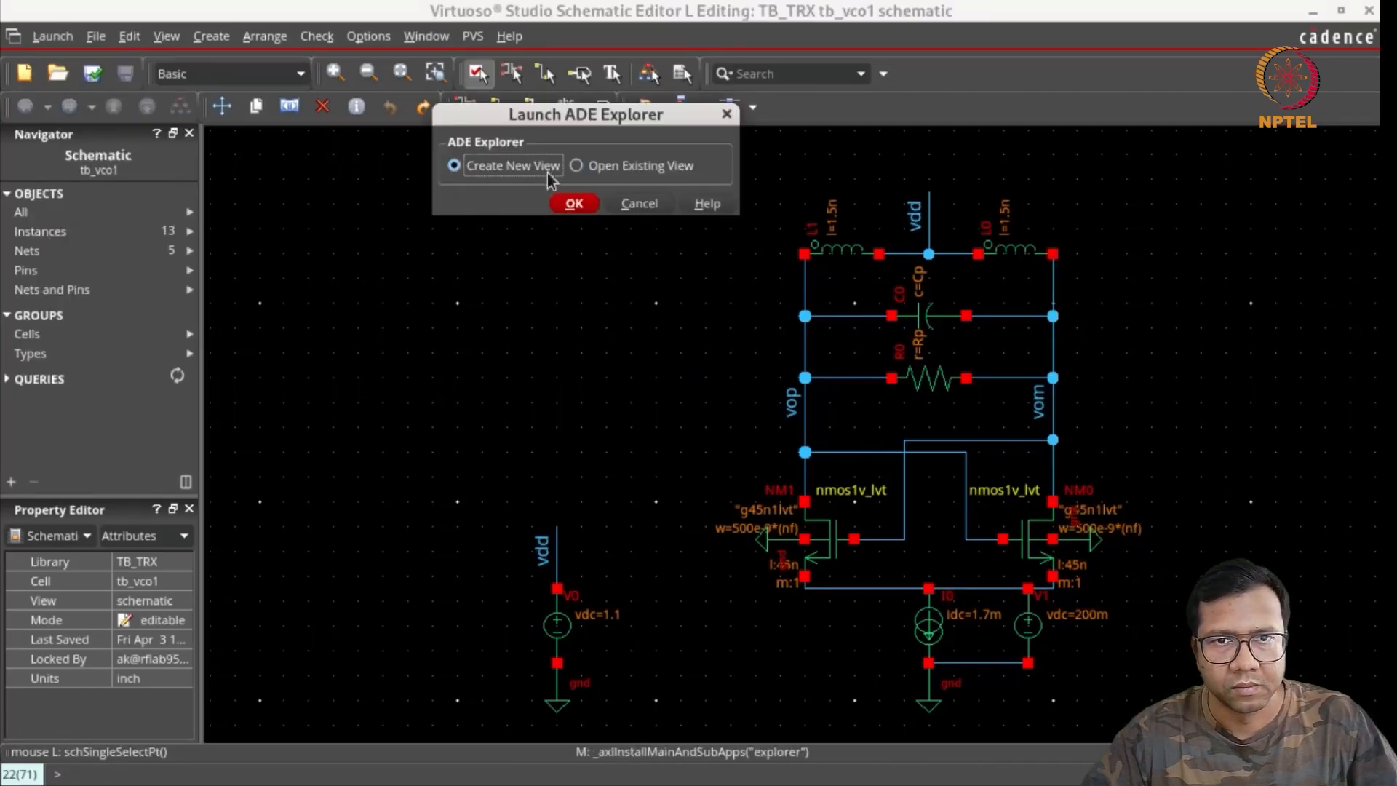
{"action": "left_click", "coordinate": [574, 204]}
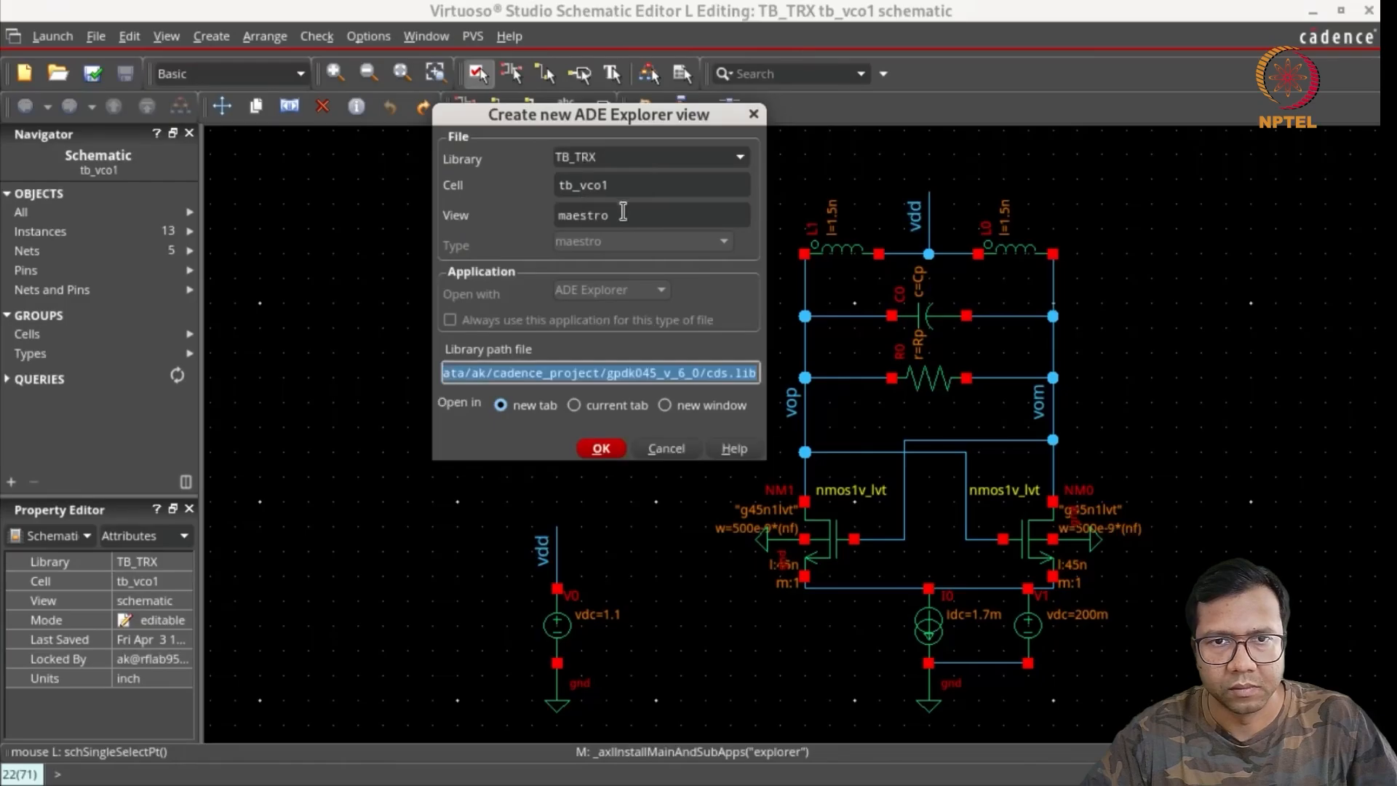
{"action": "left_click", "coordinate": [602, 449]}
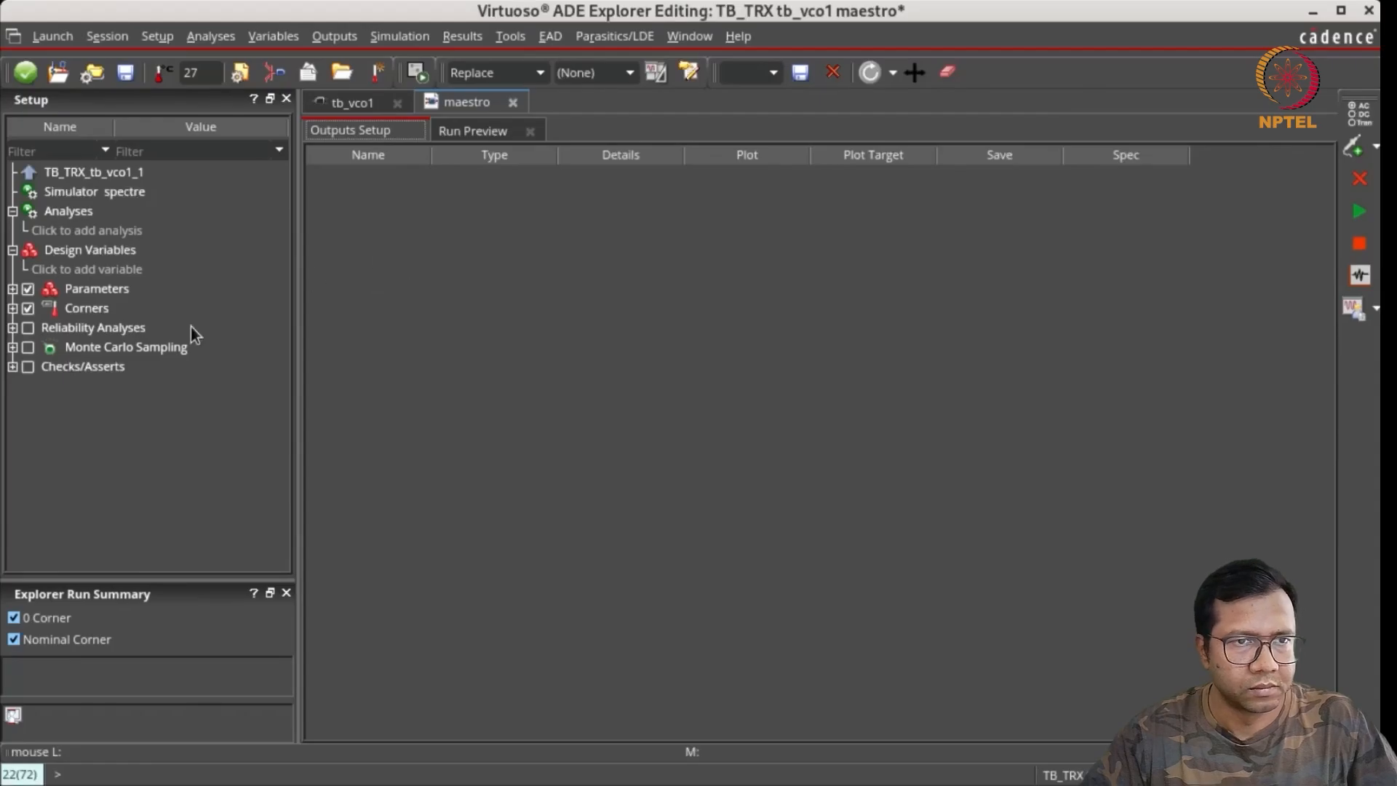
Step: Copy the design variables from the cellview and add a design variable Q with value 10
{"action": "right_click", "coordinate": [76, 254]}
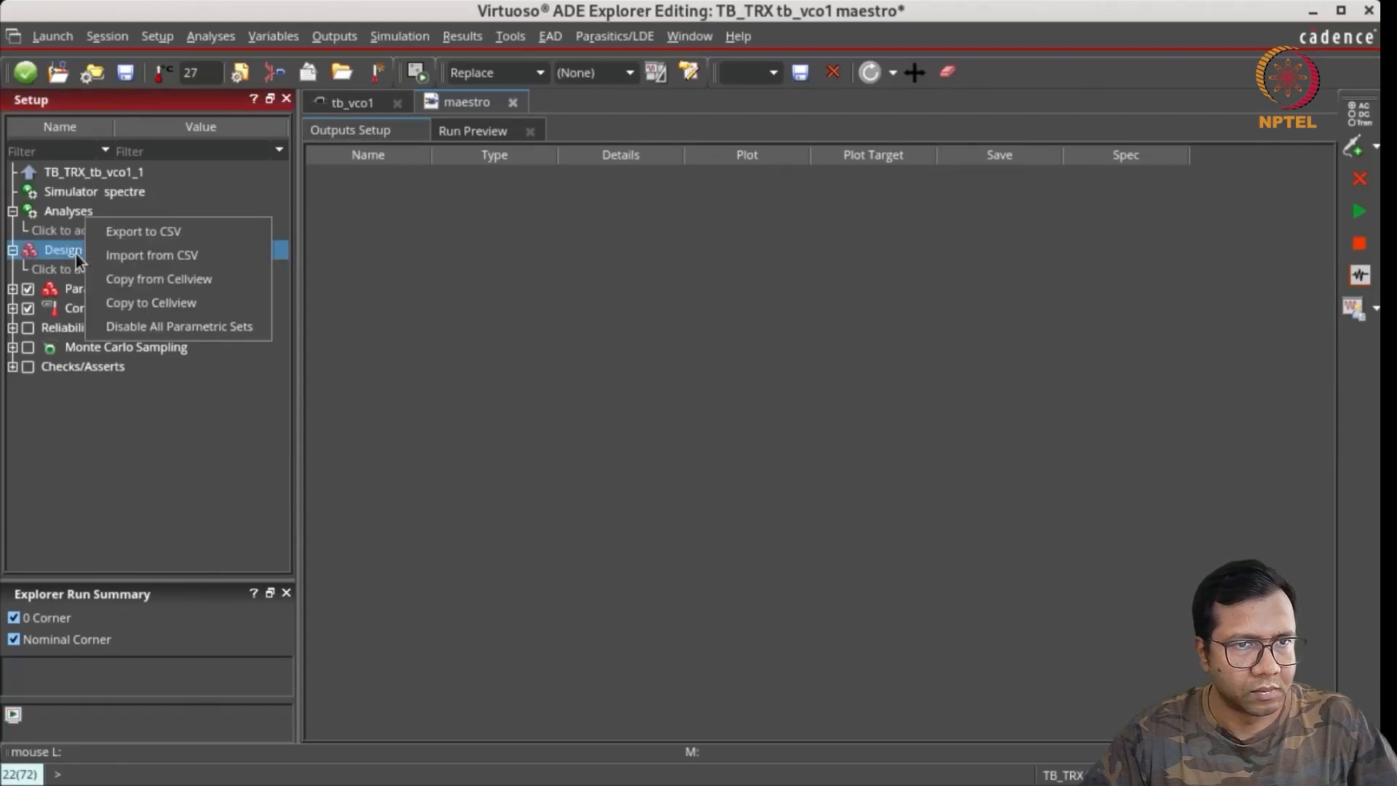
{"action": "left_click", "coordinate": [161, 279]}
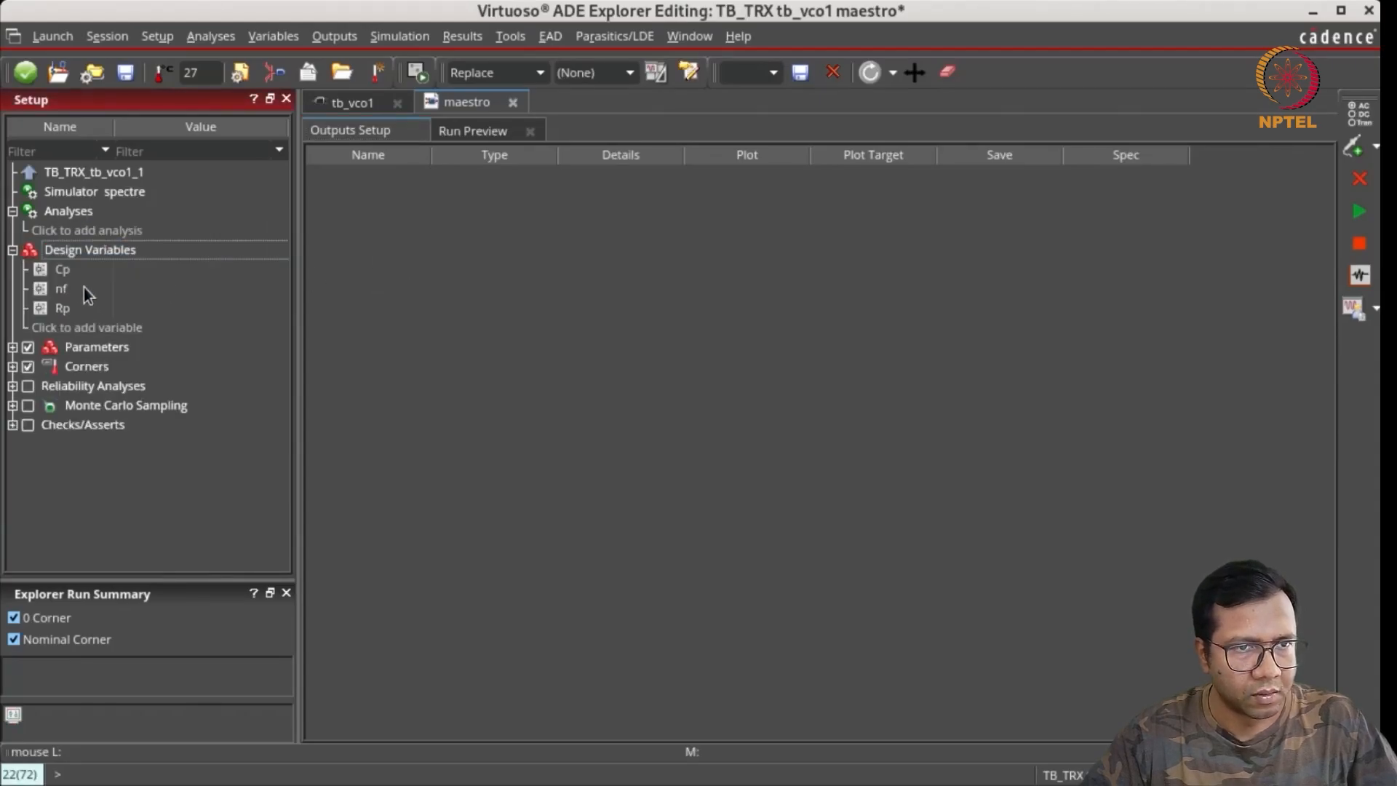
{"action": "left_click", "coordinate": [85, 328]}
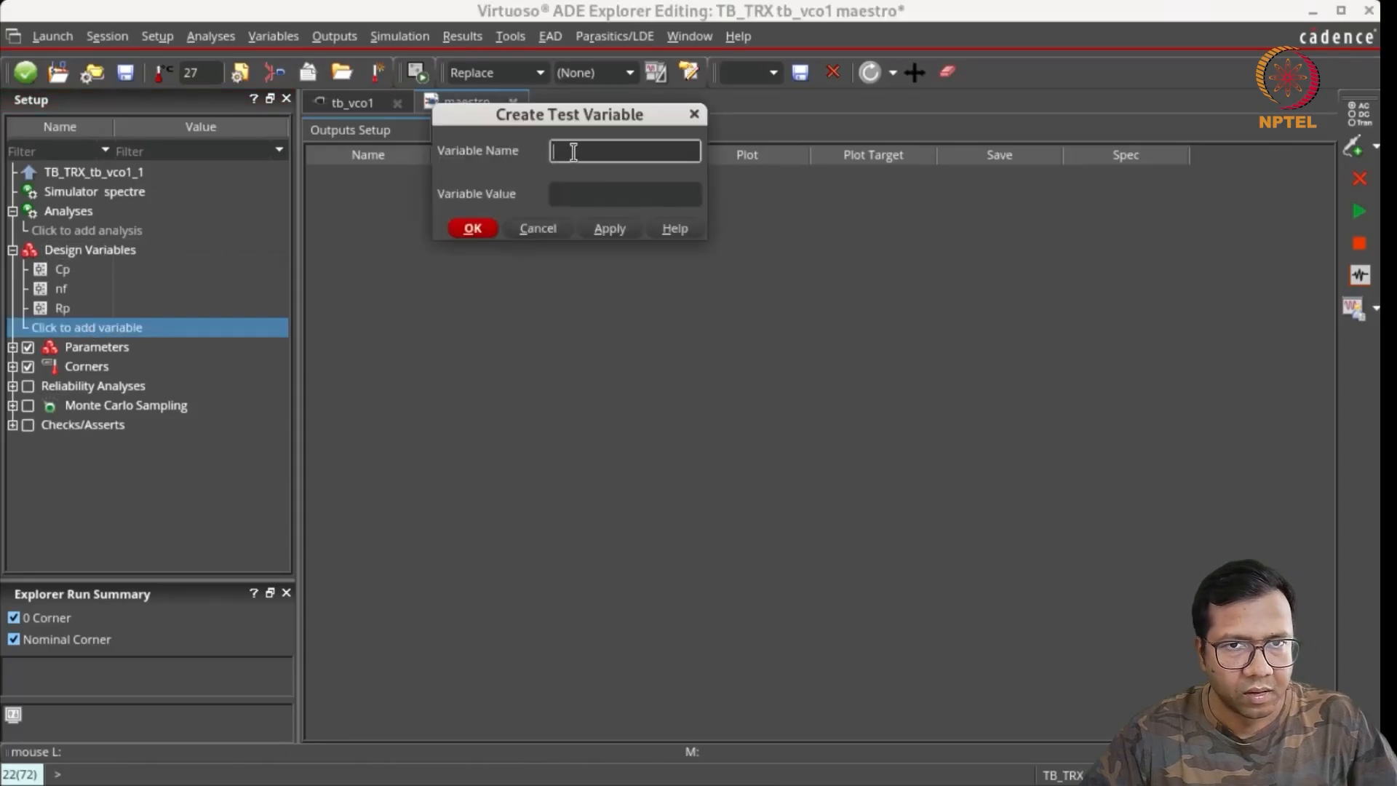
{"action": "type", "text": "Q"}
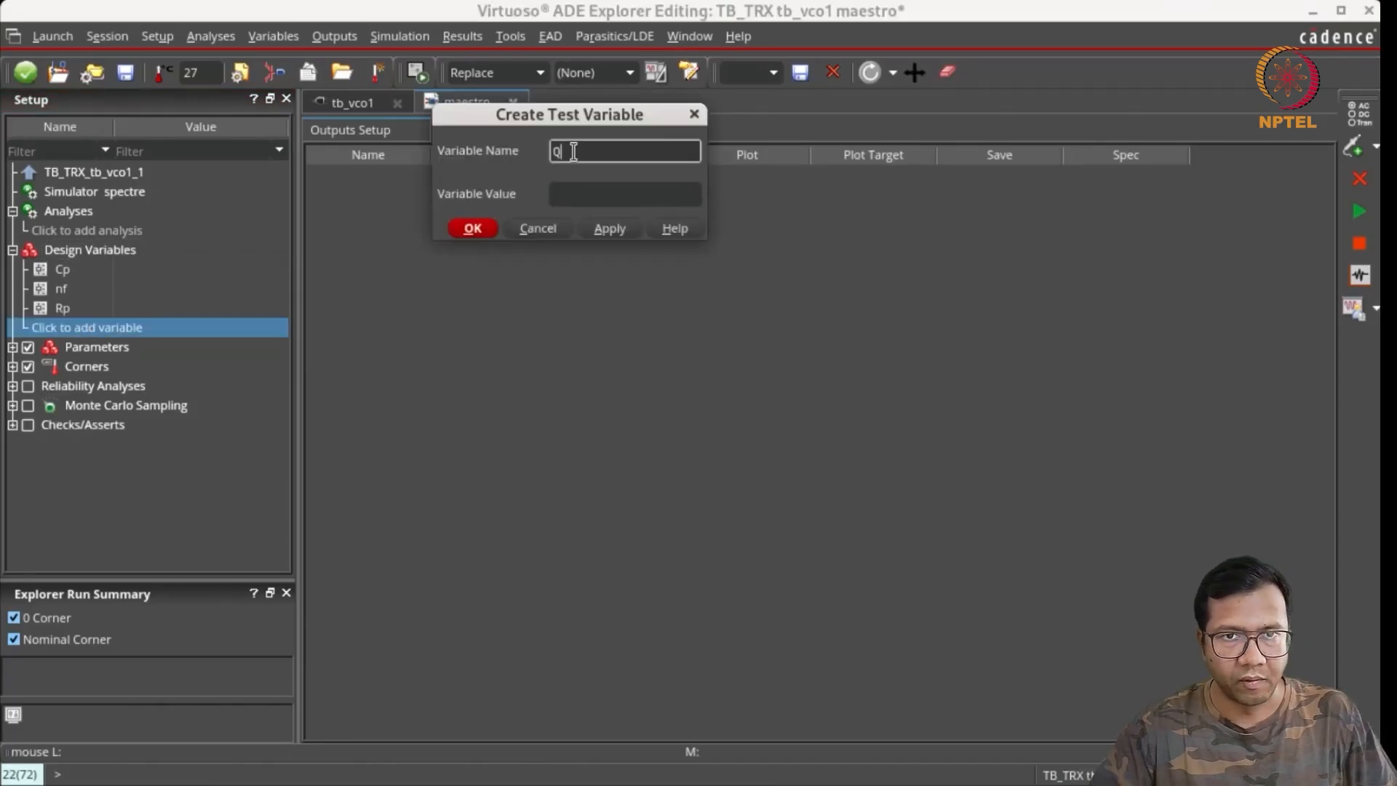
{"action": "left_click", "coordinate": [578, 193]}
{"action": "type", "text": "10"}
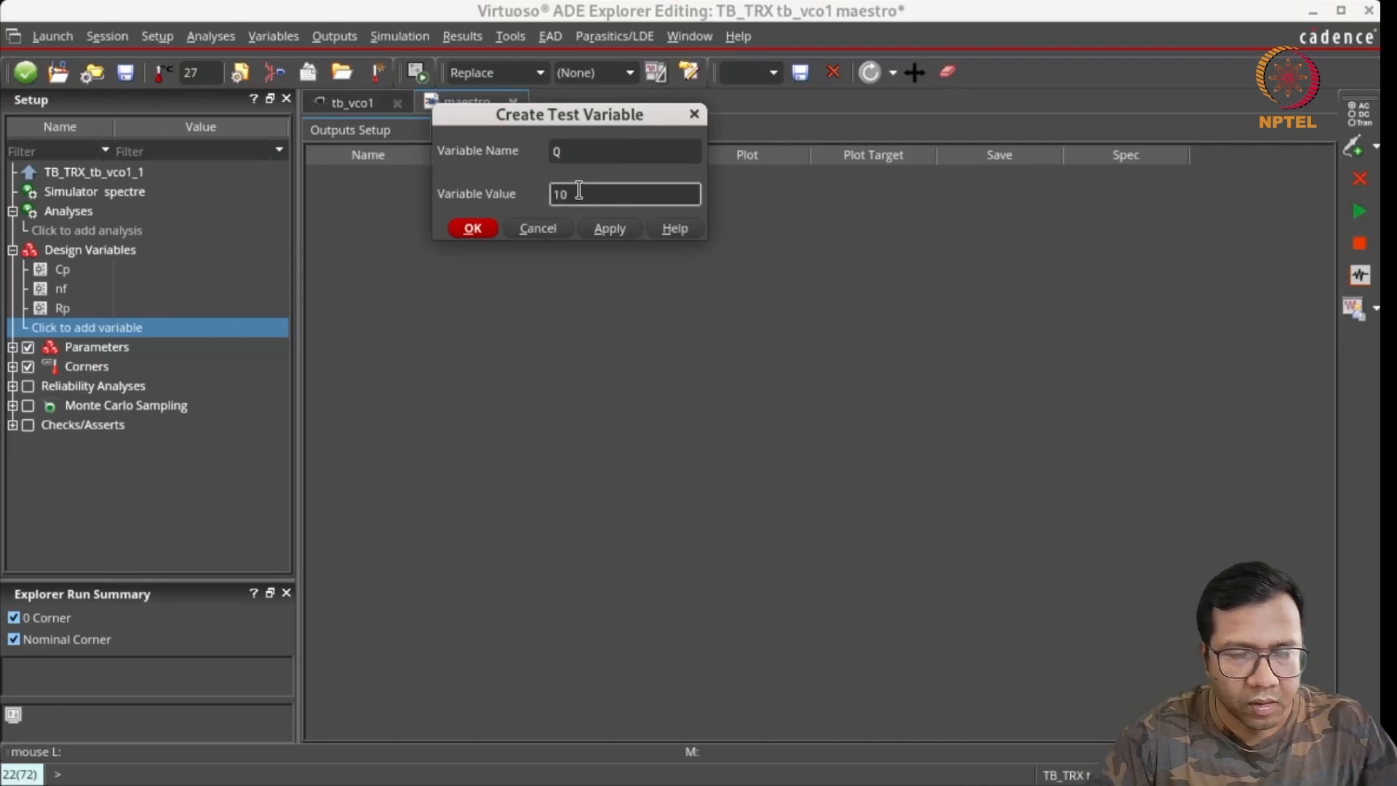
{"action": "left_click", "coordinate": [473, 228]}
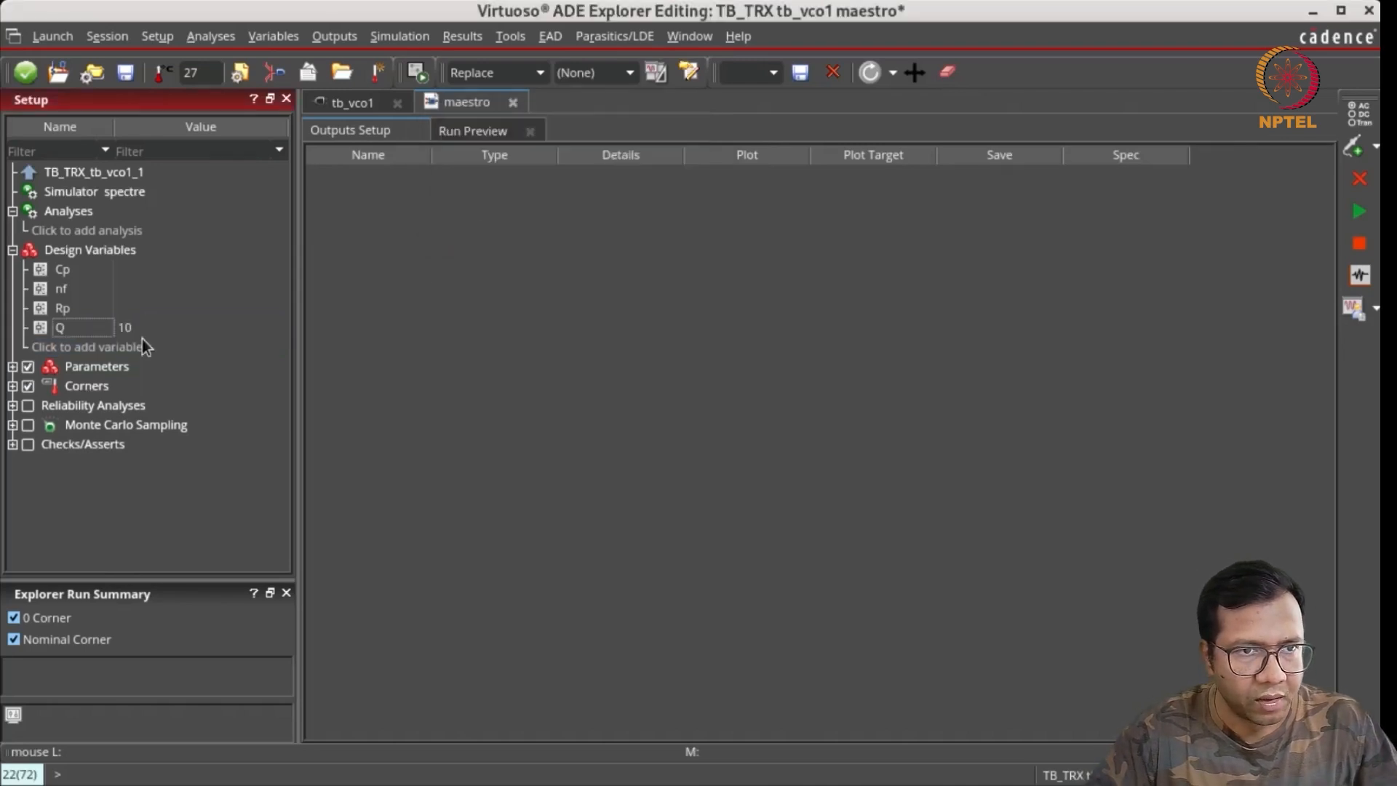
Step: Add a design variable fvco with value 4.9G
{"action": "left_click", "coordinate": [93, 351]}
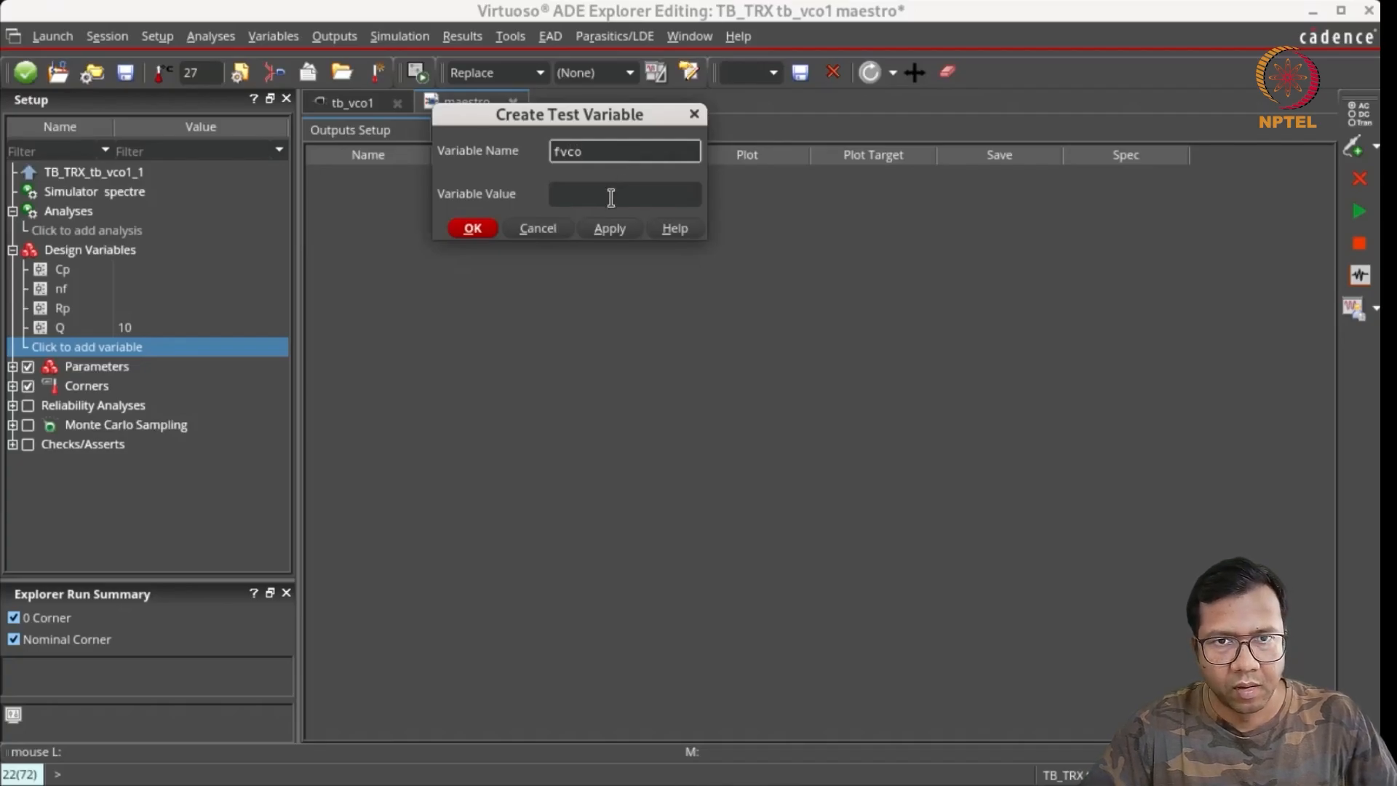
{"action": "left_click", "coordinate": [612, 195]}
{"action": "type", "text": "4."}
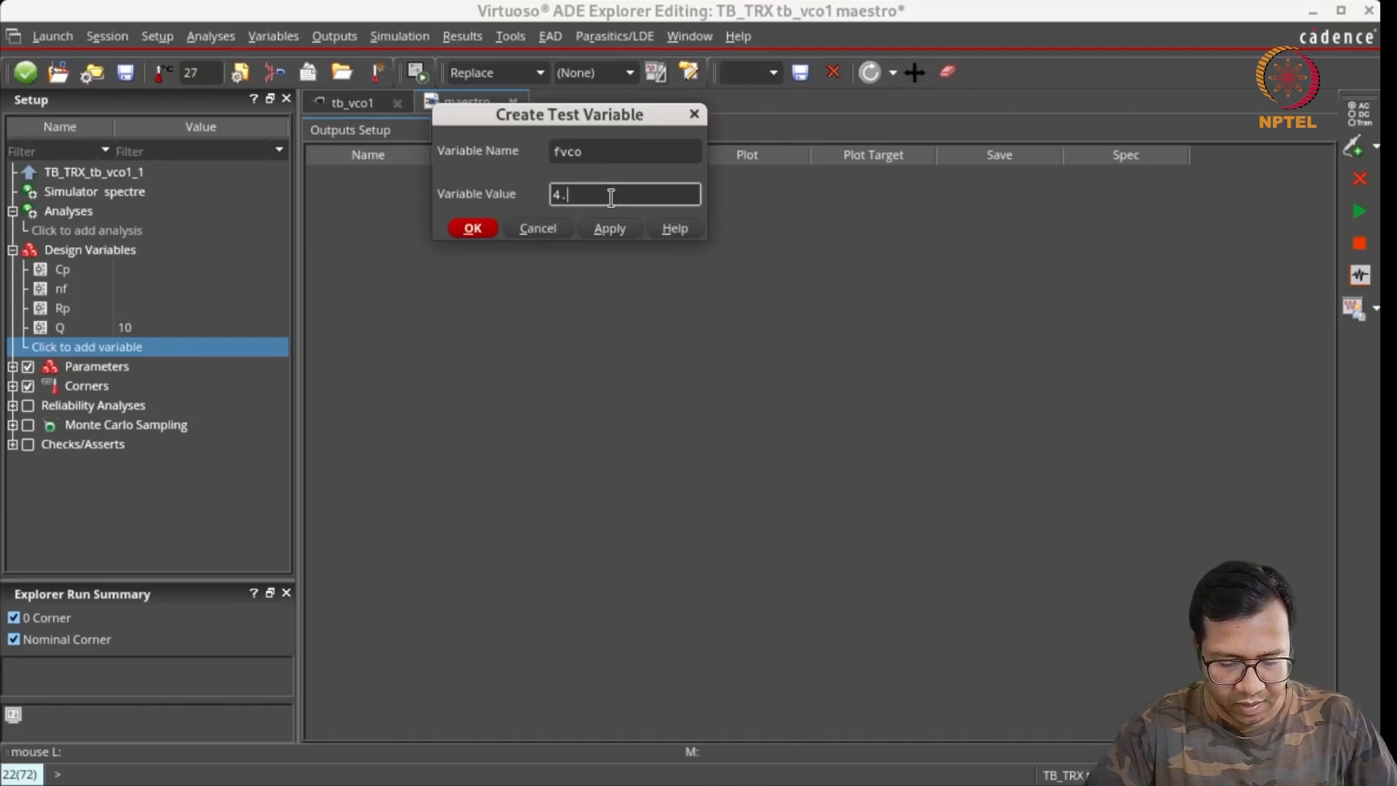
{"action": "type", "text": "9G"}
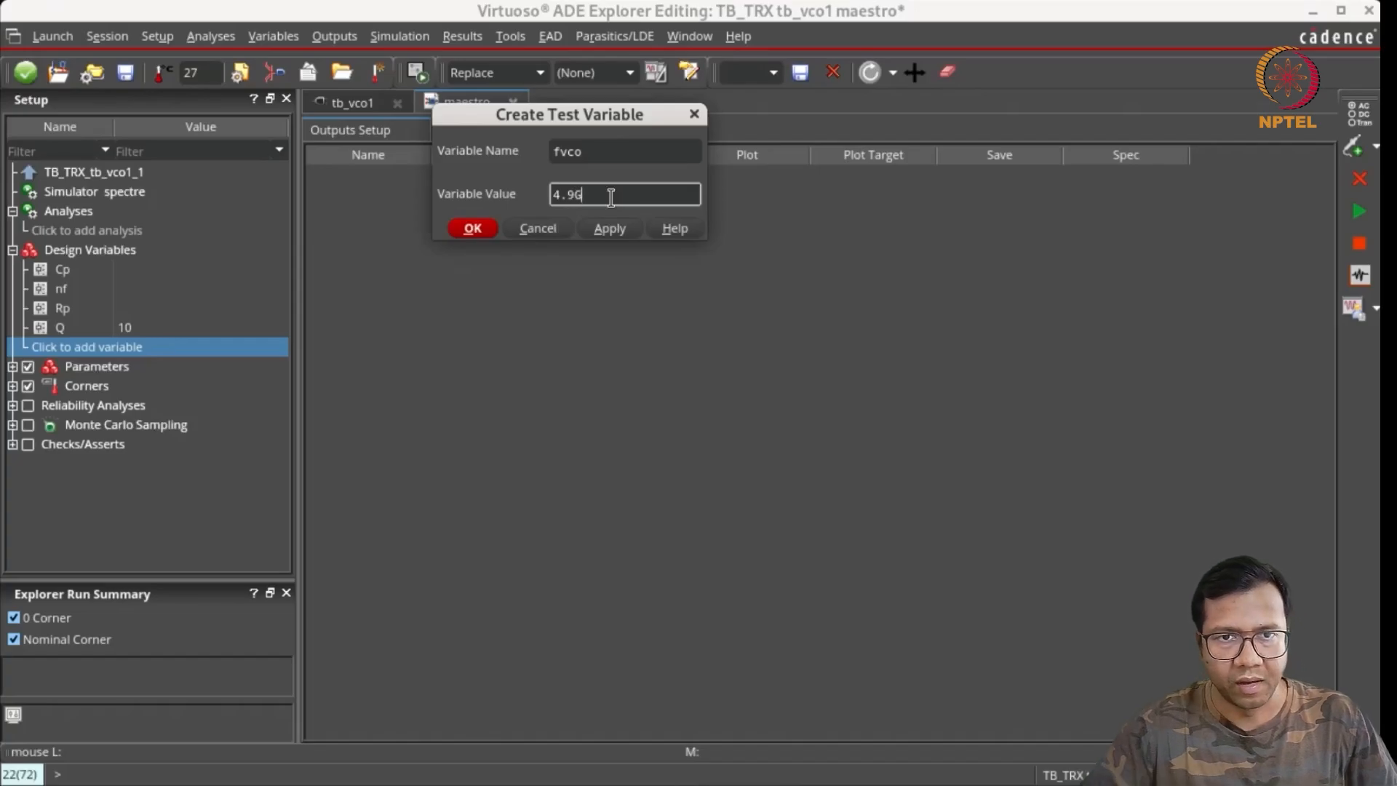
{"action": "left_click", "coordinate": [473, 228]}
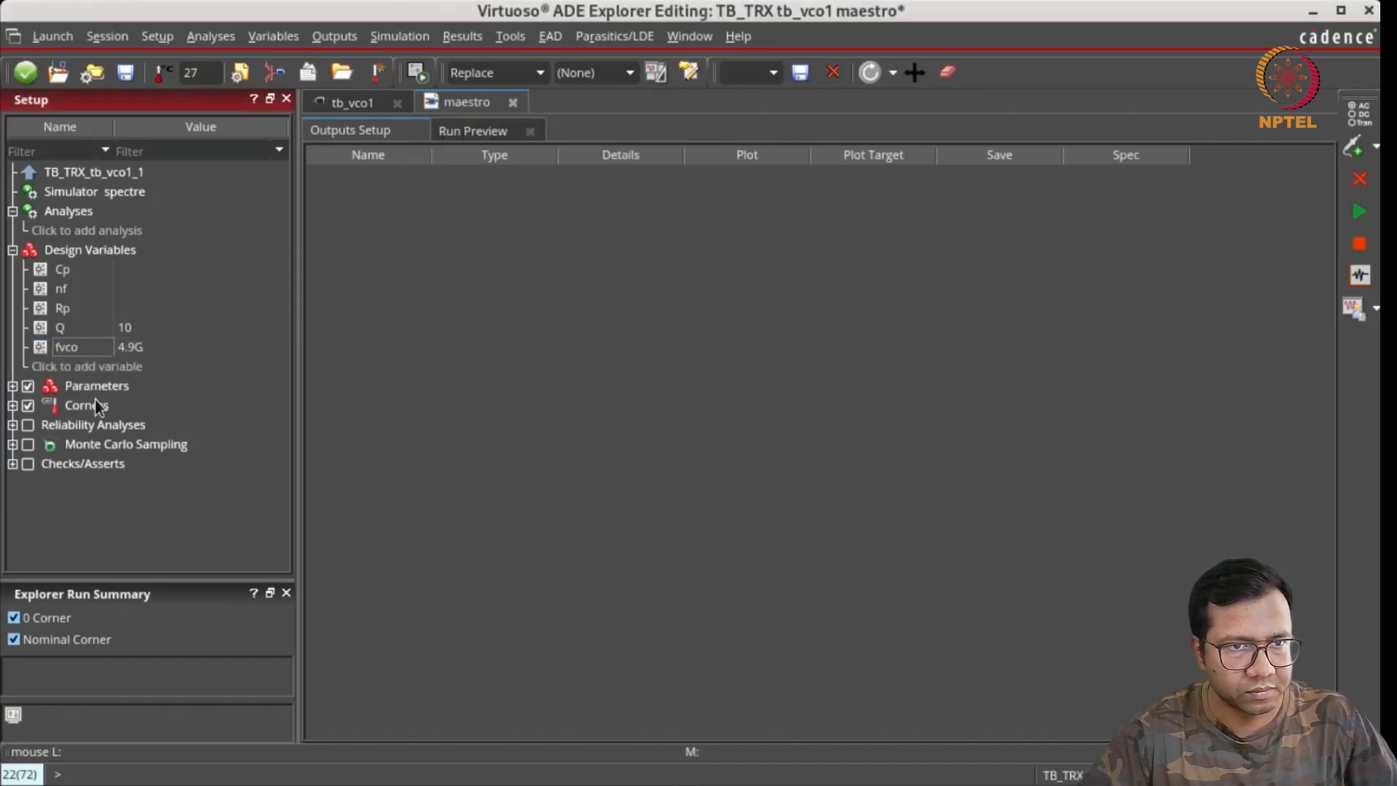
Step: Set the design variable Cp to the expression 1/(6.28*fvco)**2/3n
{"action": "left_click", "coordinate": [109, 273]}
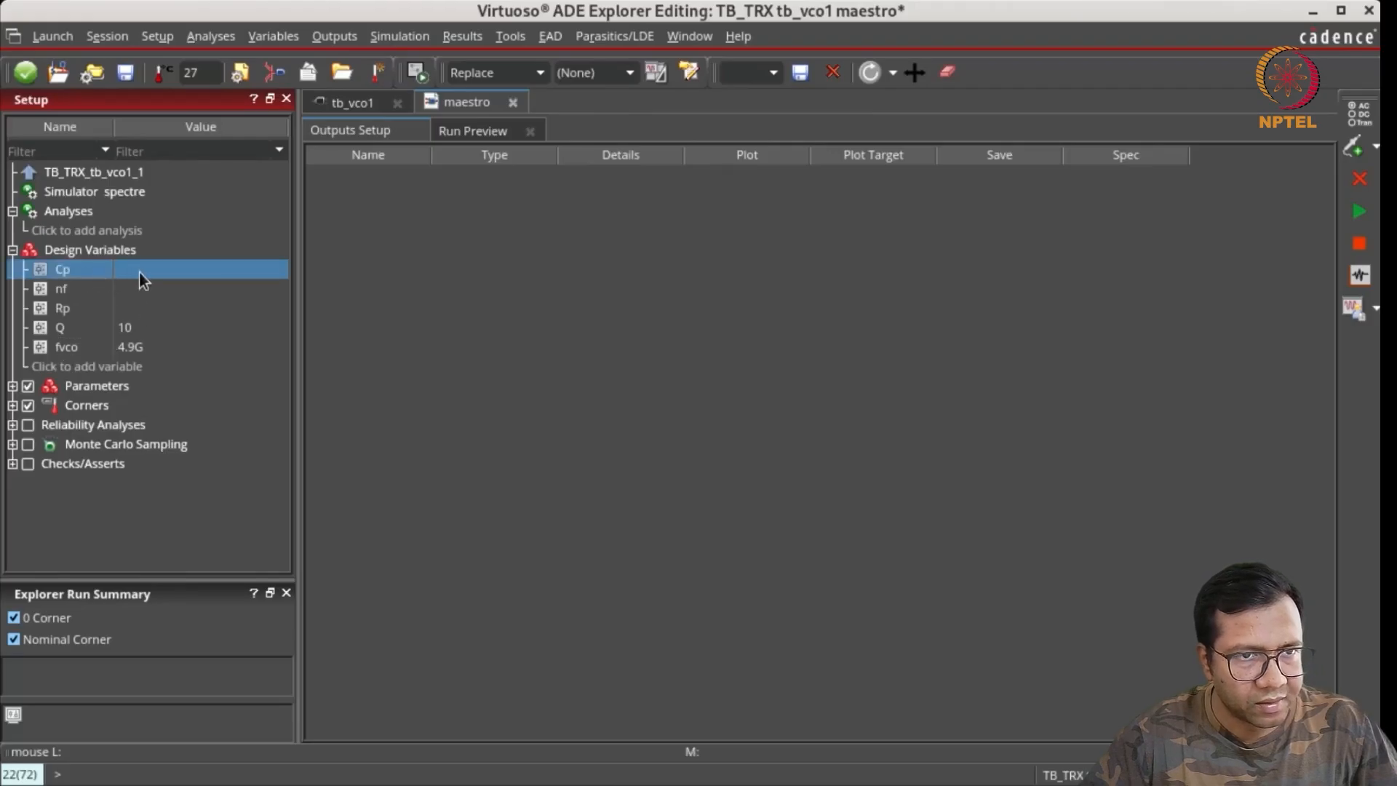
{"action": "left_click", "coordinate": [138, 273]}
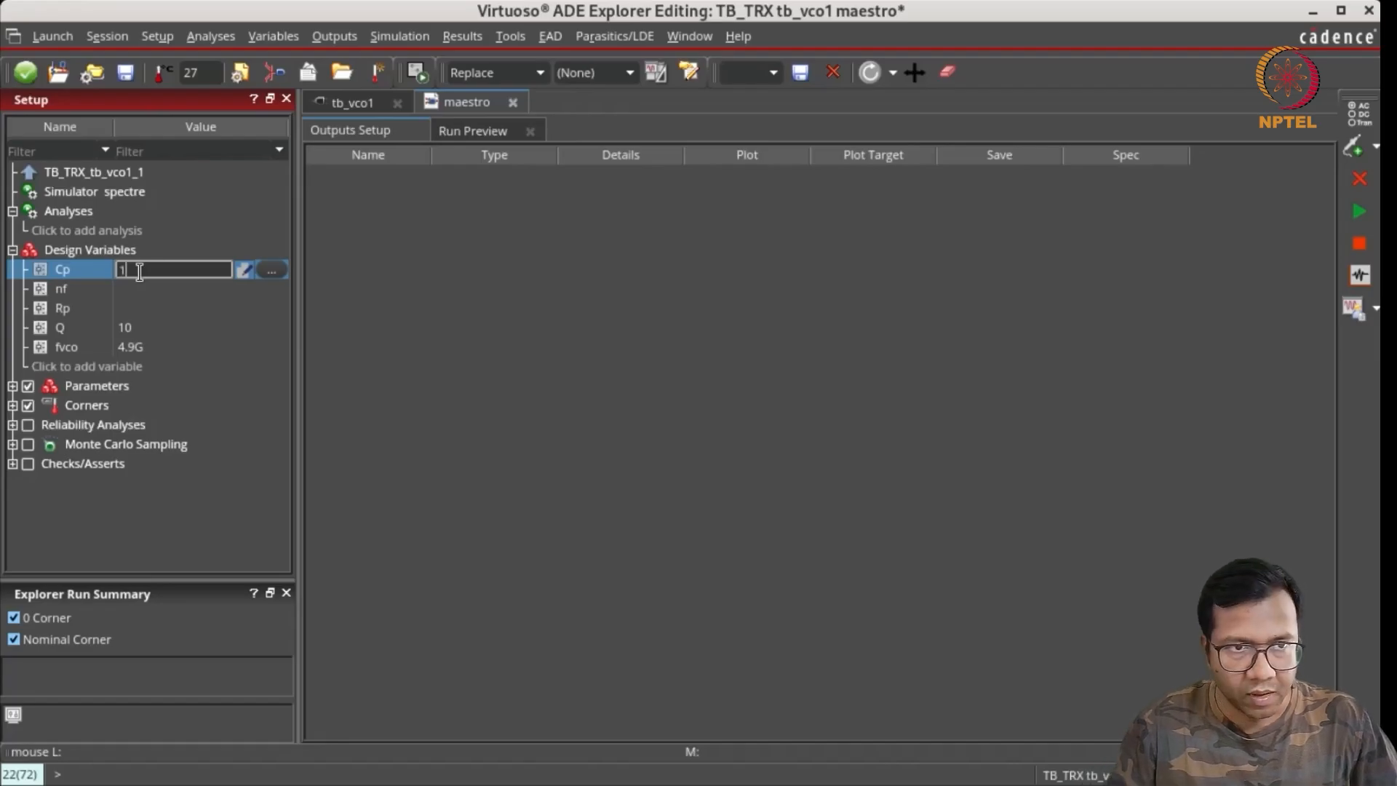
{"action": "type", "text": "1/(6.28*fvco"}
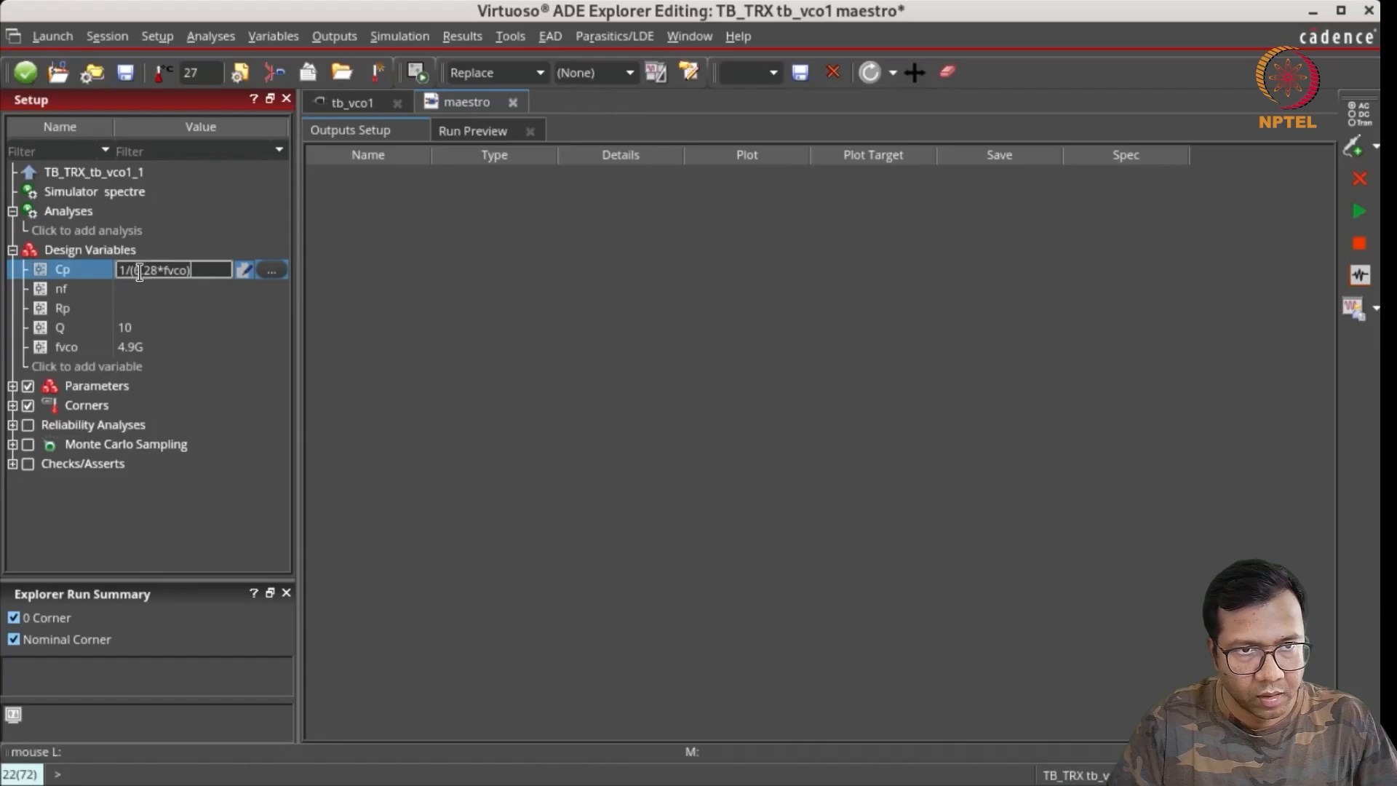
{"action": "type", "text": "2"}
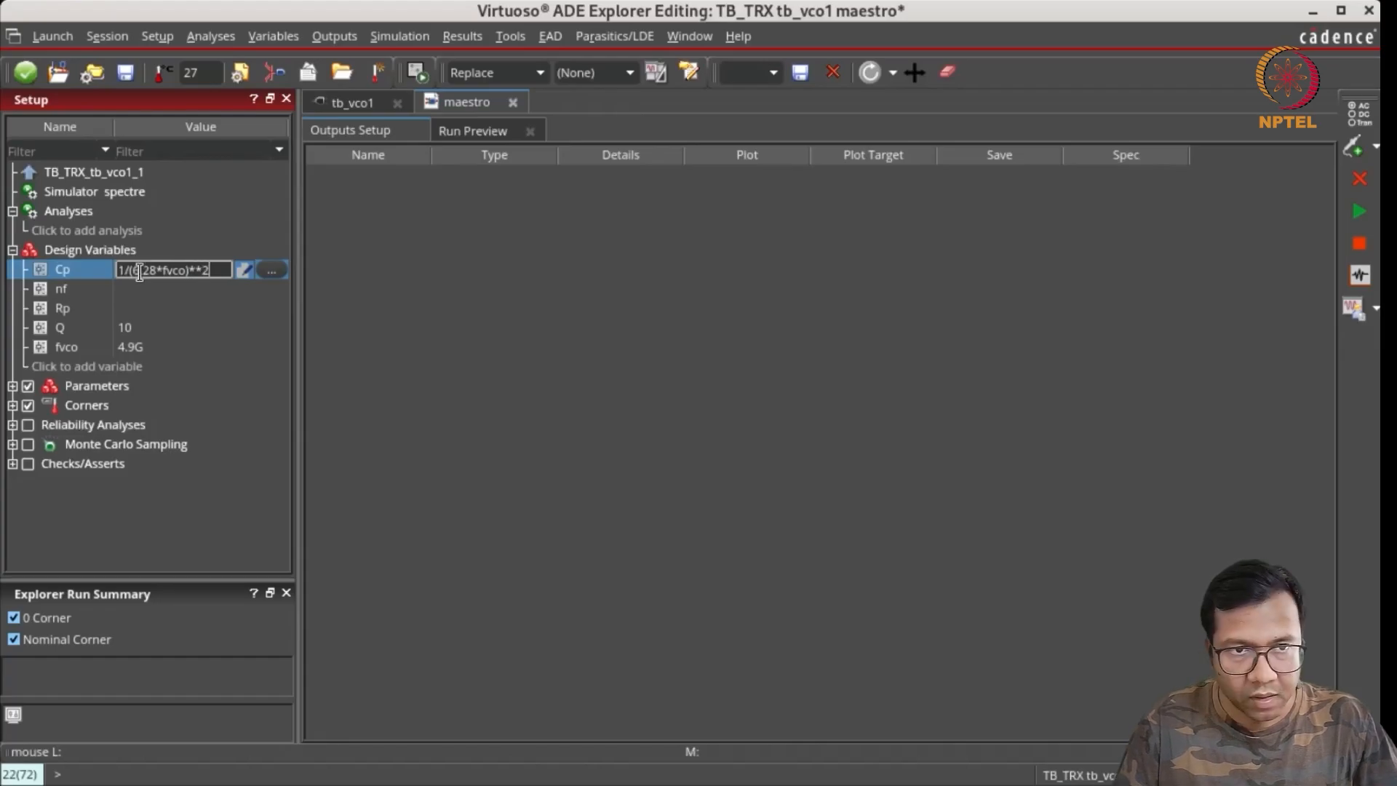
{"action": "type", "text": "/"}
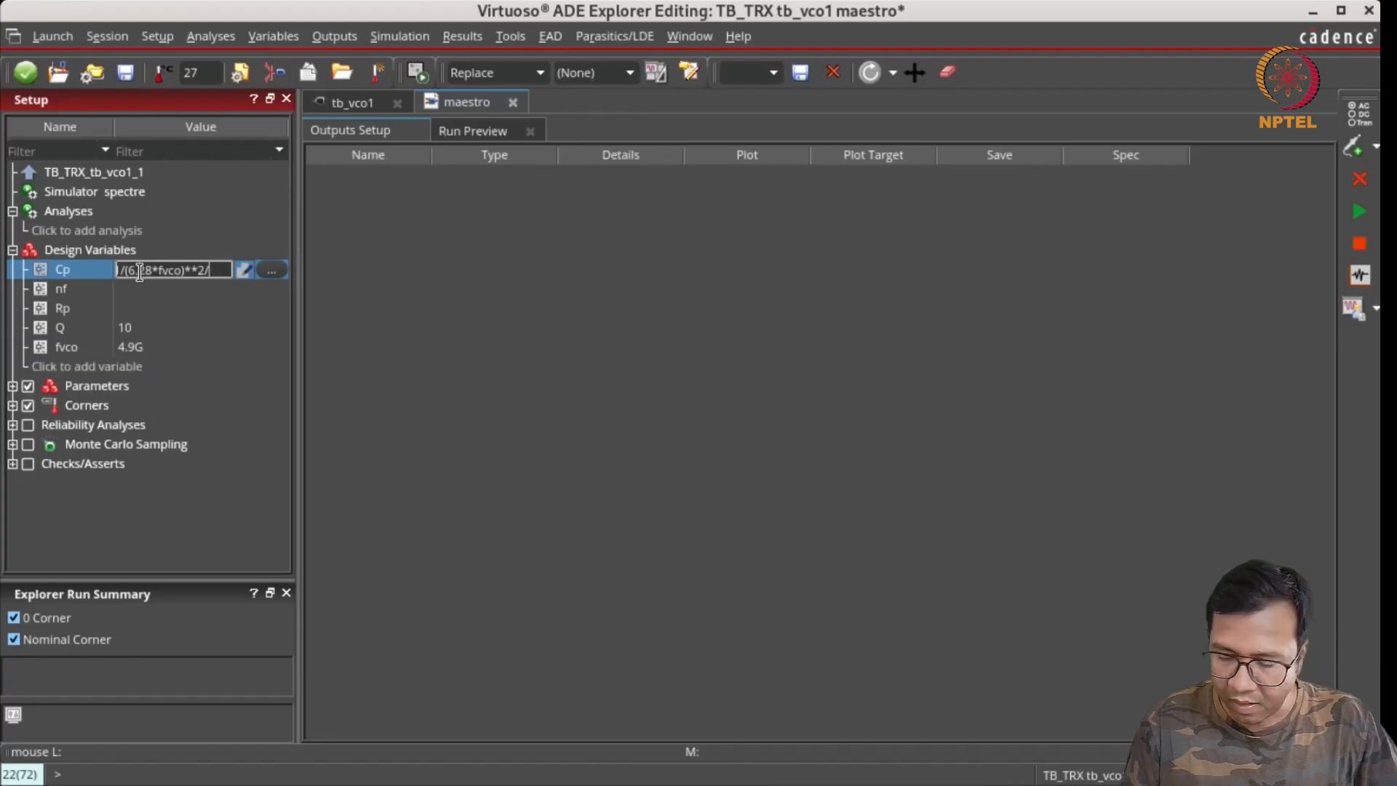
{"action": "type", "text": "3n"}
{"action": "key", "text": "Return"}
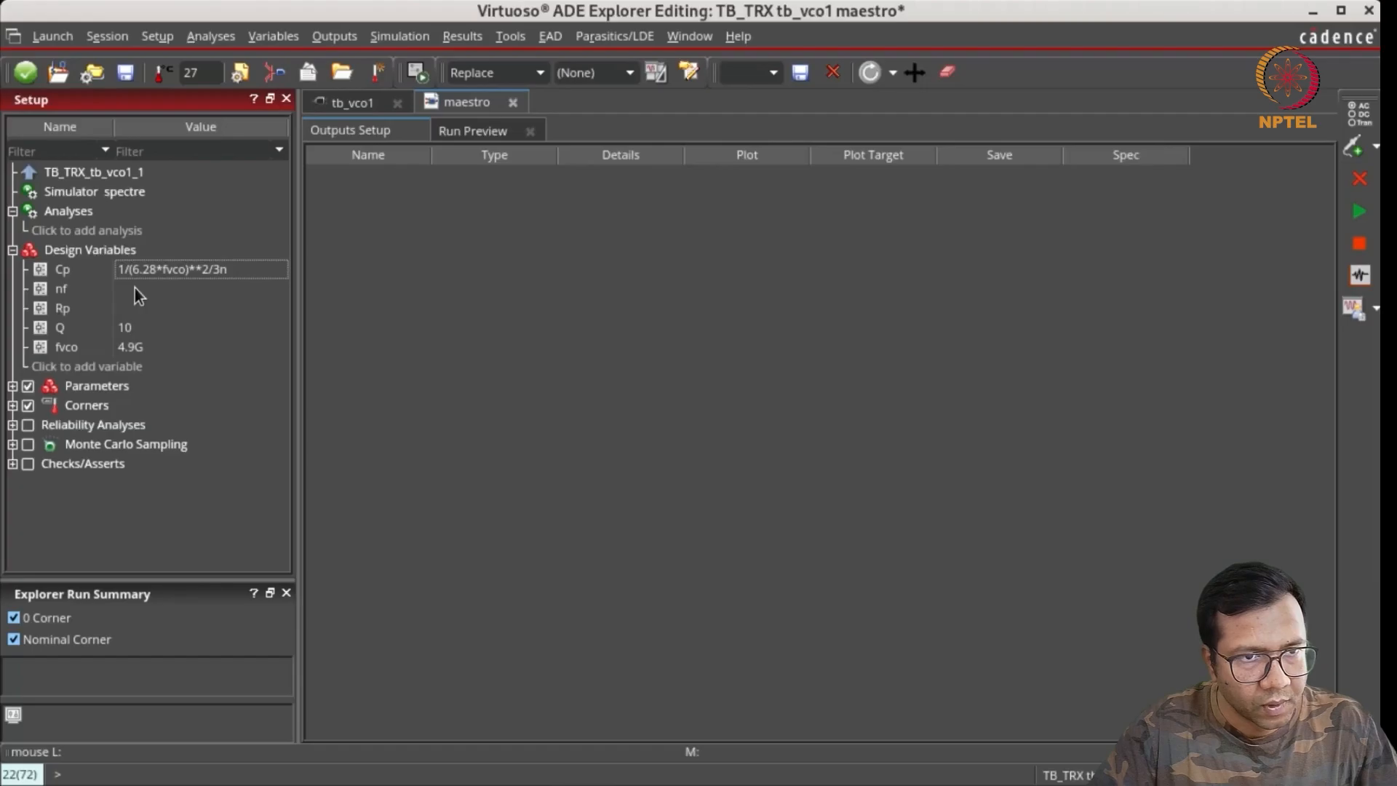
Step: Set the design variable nf to 1 and Rp to the expression Q*6.28*fvco*3n
{"action": "double_click", "coordinate": [134, 288]}
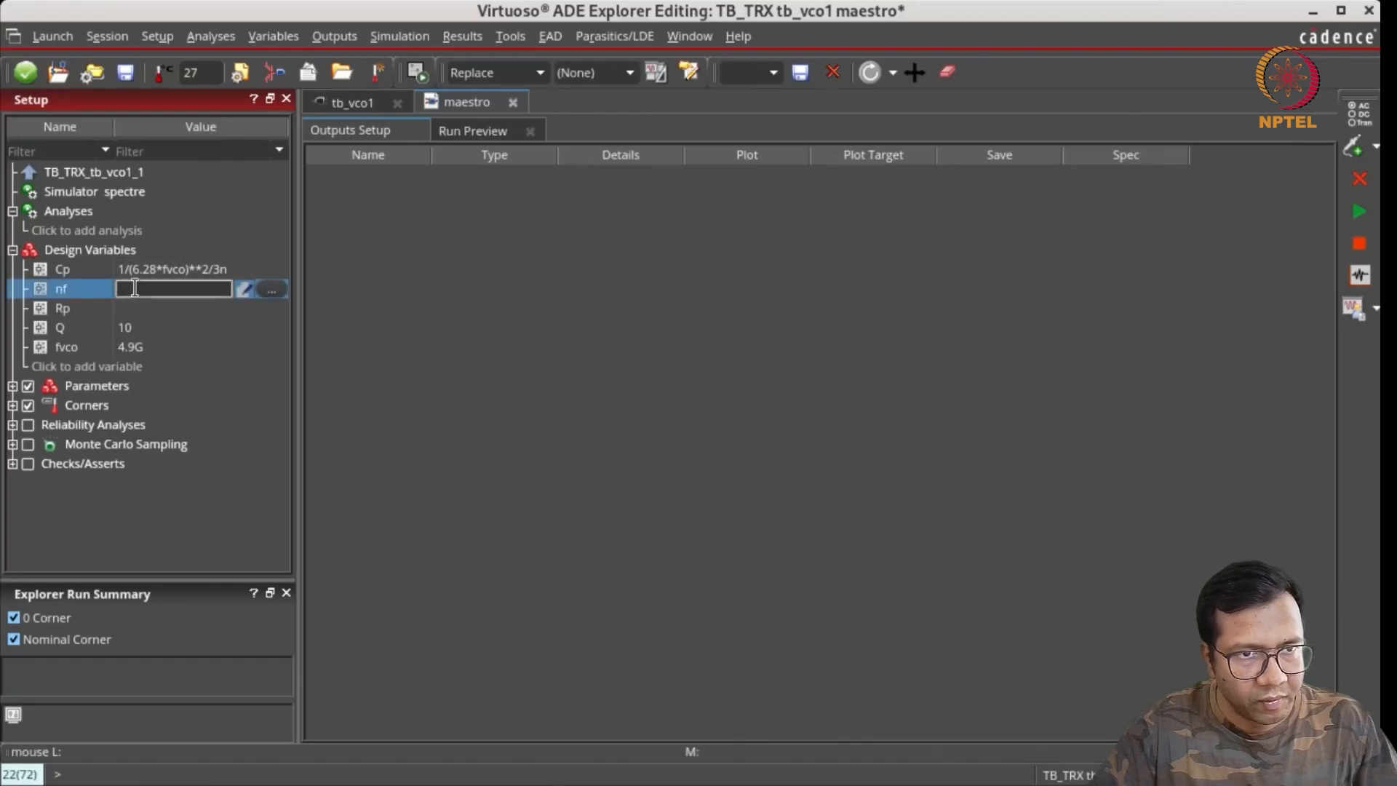
{"action": "key", "text": "Return"}
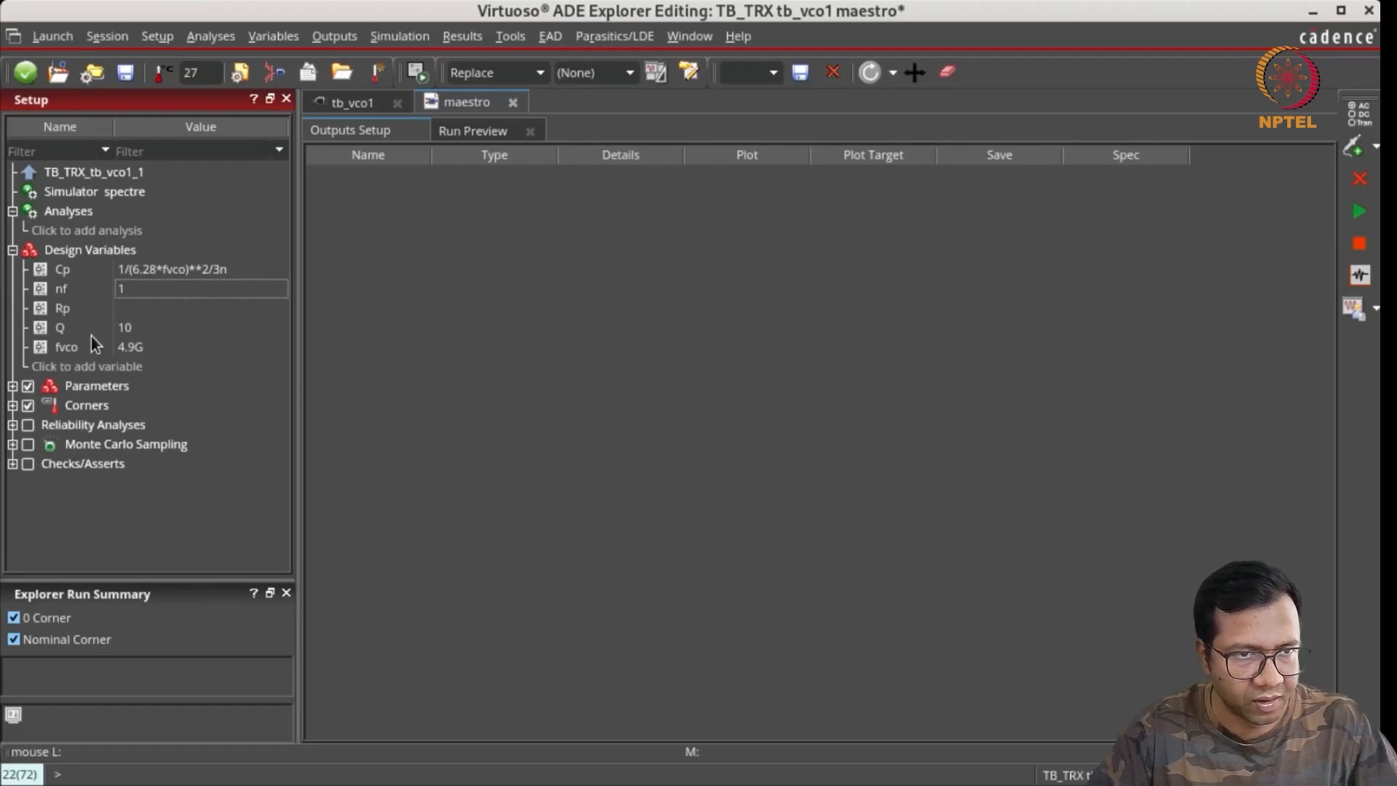
{"action": "double_click", "coordinate": [158, 309]}
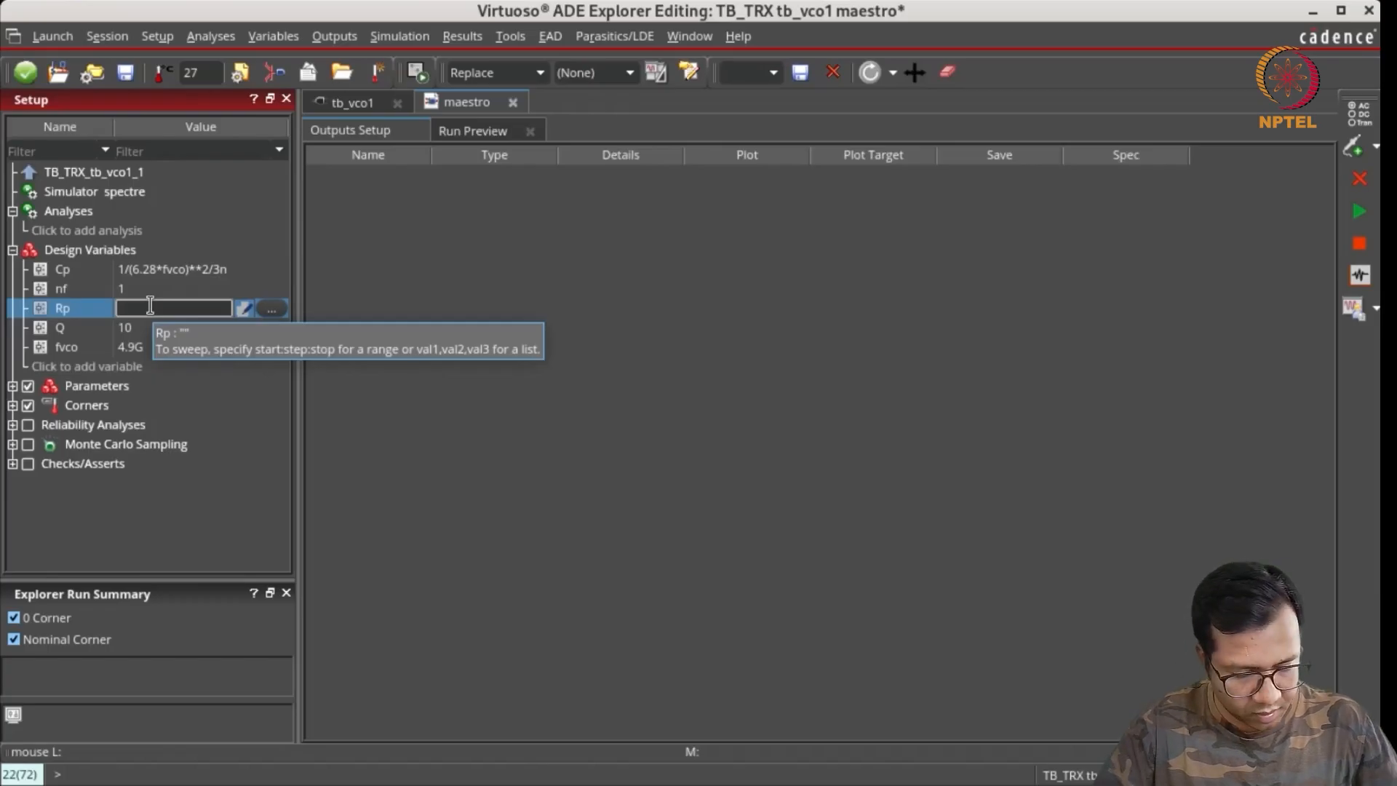
{"action": "type", "text": "Q*6.28*fvco*3n"}
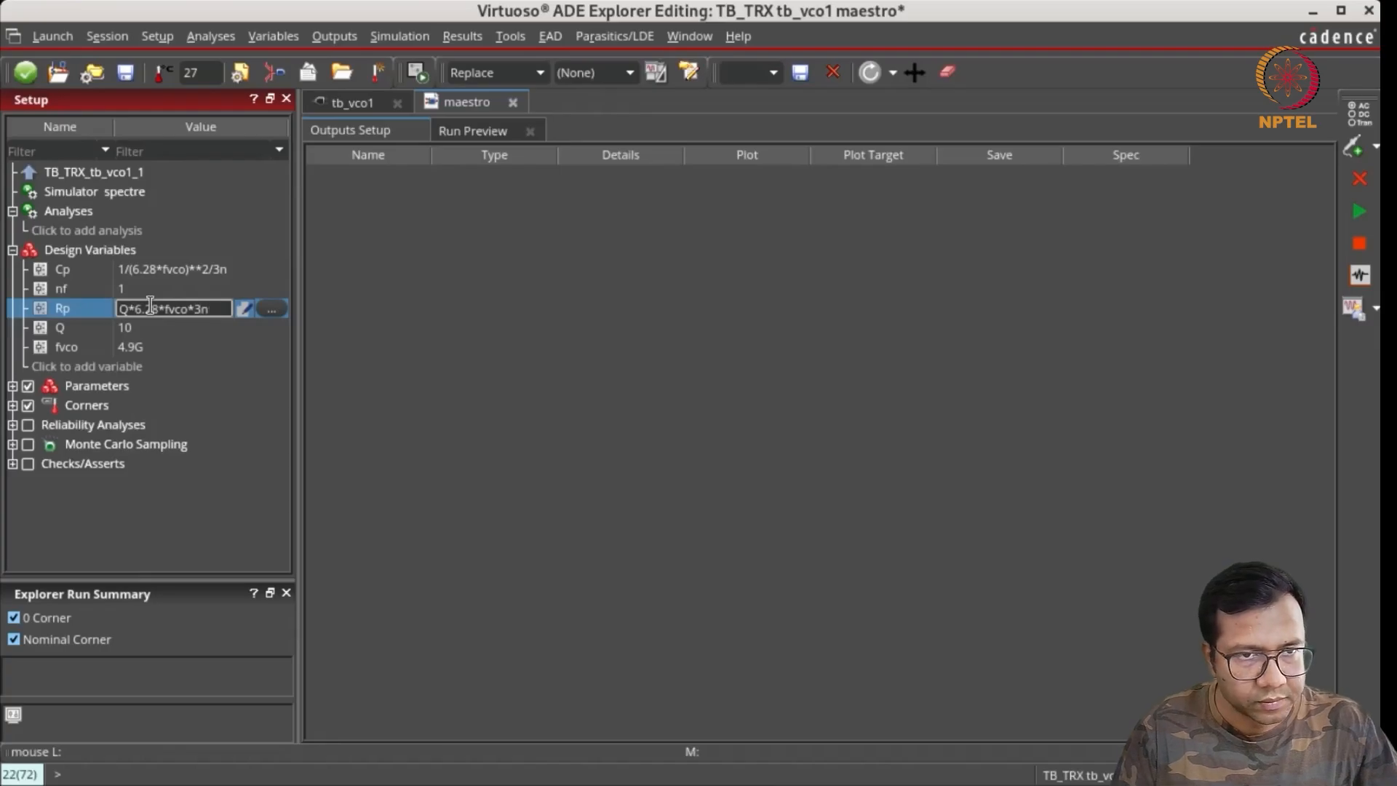
{"action": "key", "text": "Return"}
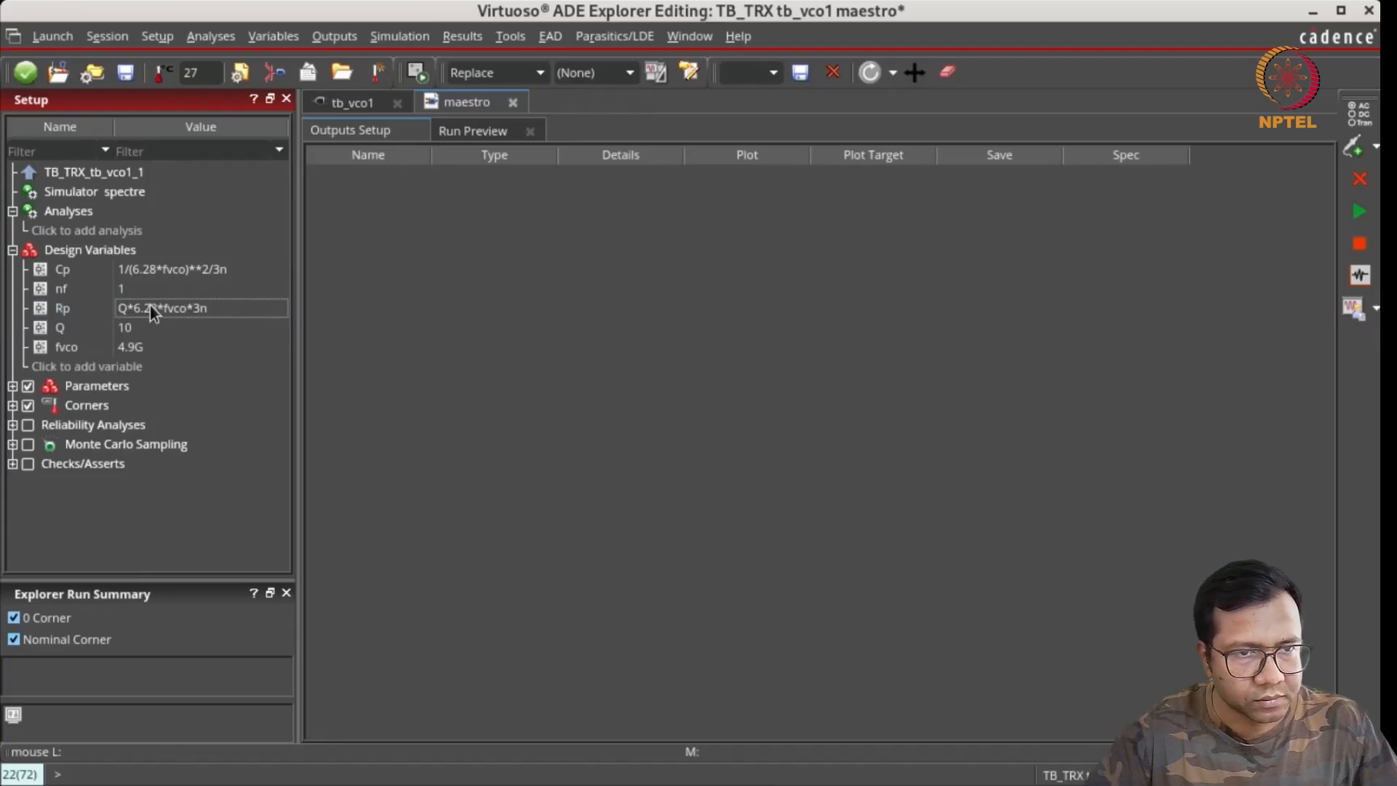
Step: Add an enabled dc analysis that saves the DC operating point
{"action": "left_click", "coordinate": [84, 230]}
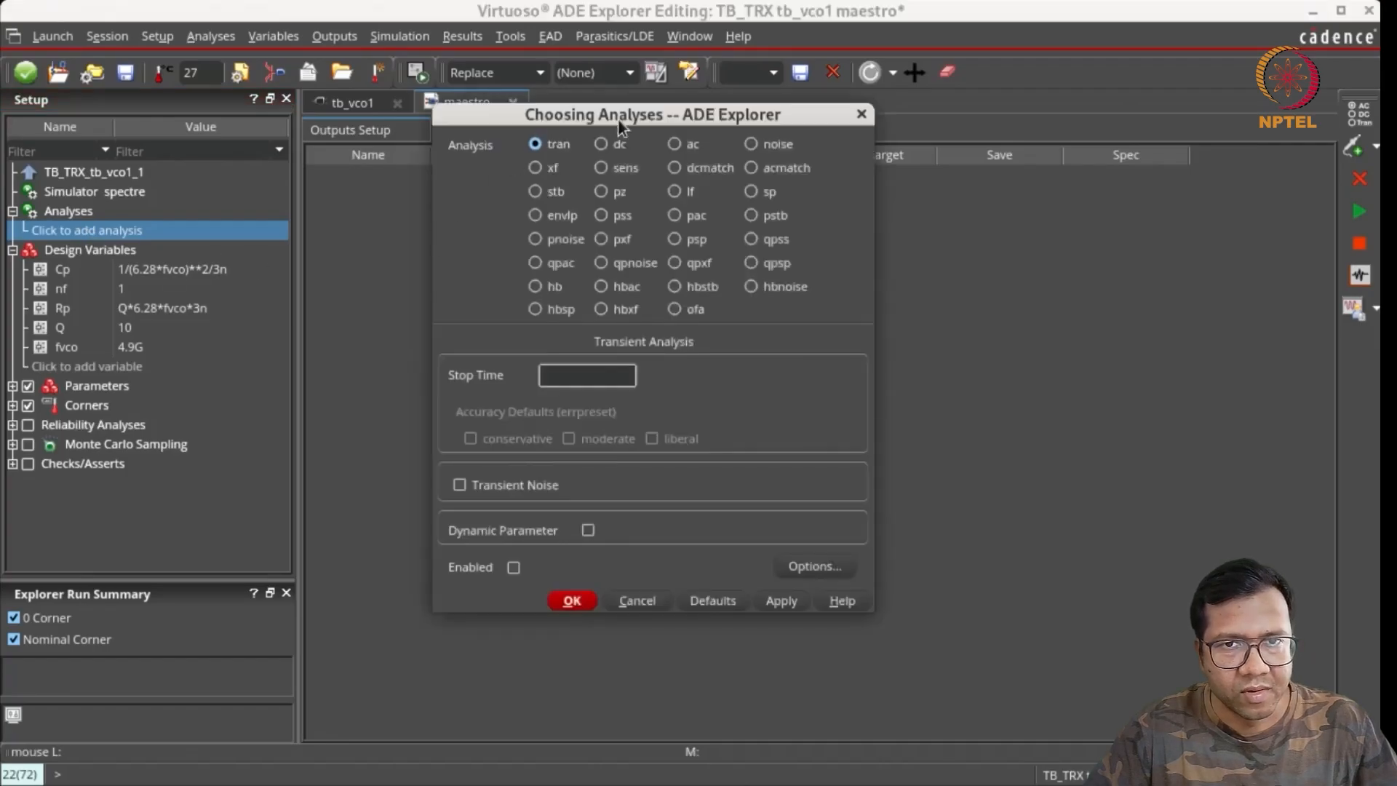
{"action": "left_click", "coordinate": [600, 144]}
{"action": "left_click", "coordinate": [642, 369]}
{"action": "left_click", "coordinate": [795, 630]}
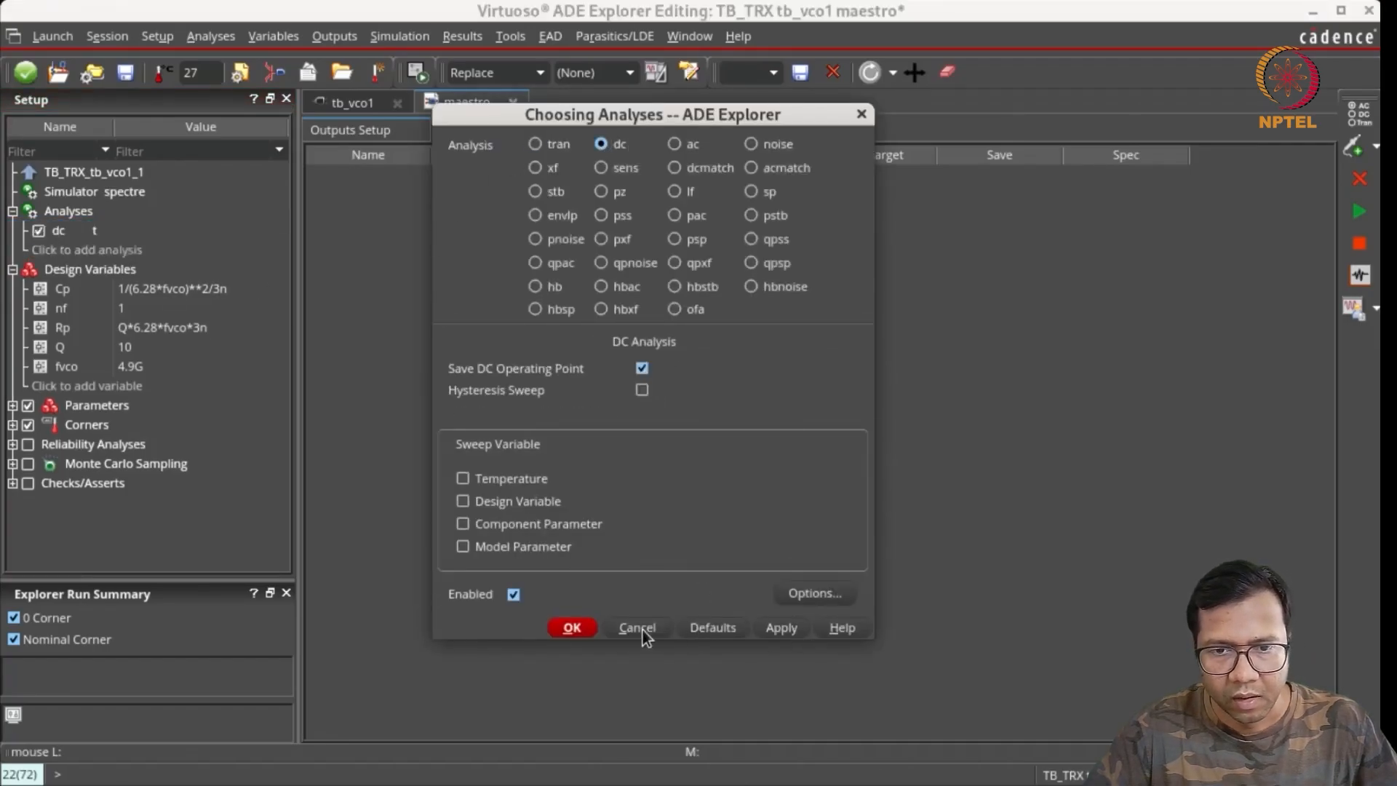
{"action": "left_click", "coordinate": [572, 627]}
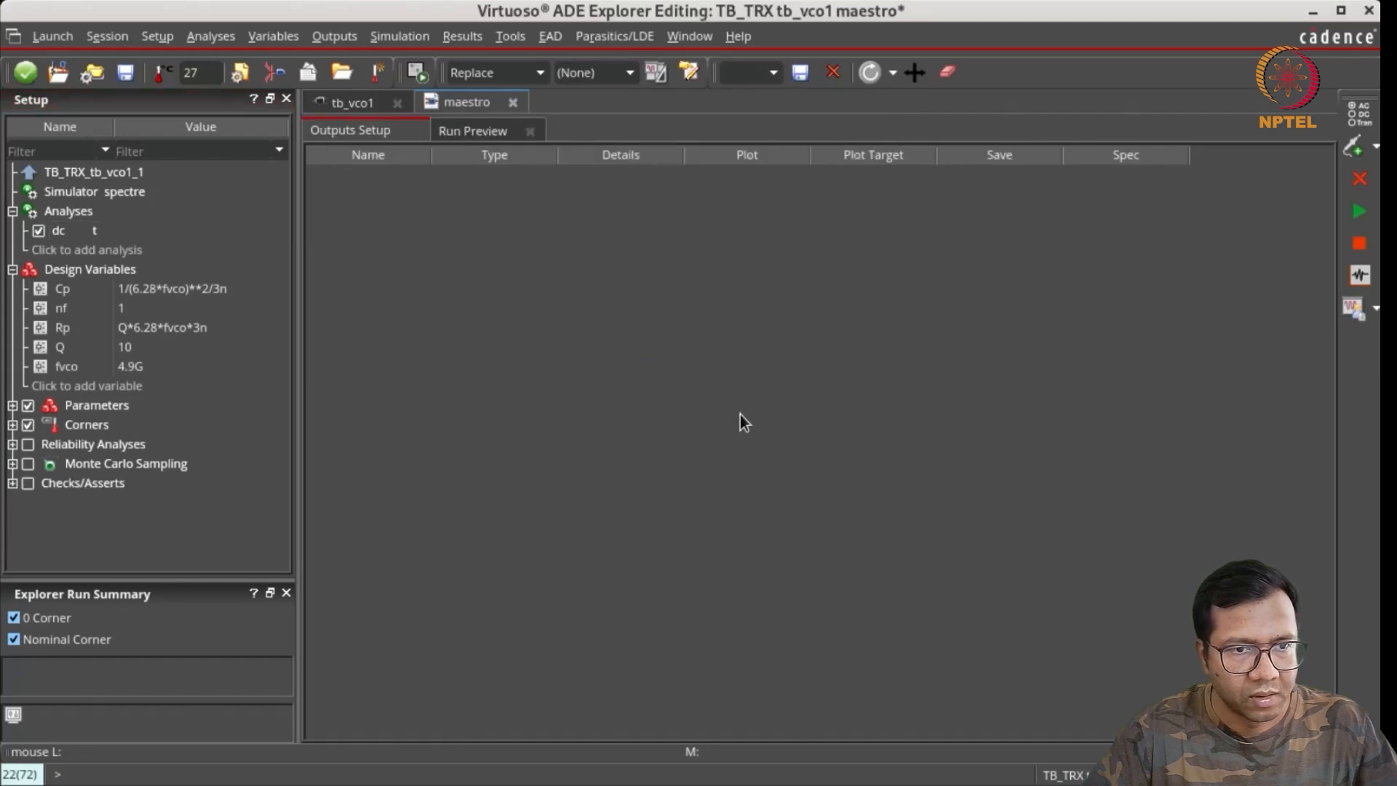
Step: Run the simulation and annotate the DC operating points on the tb_vco1 schematic
{"action": "left_click", "coordinate": [1359, 211]}
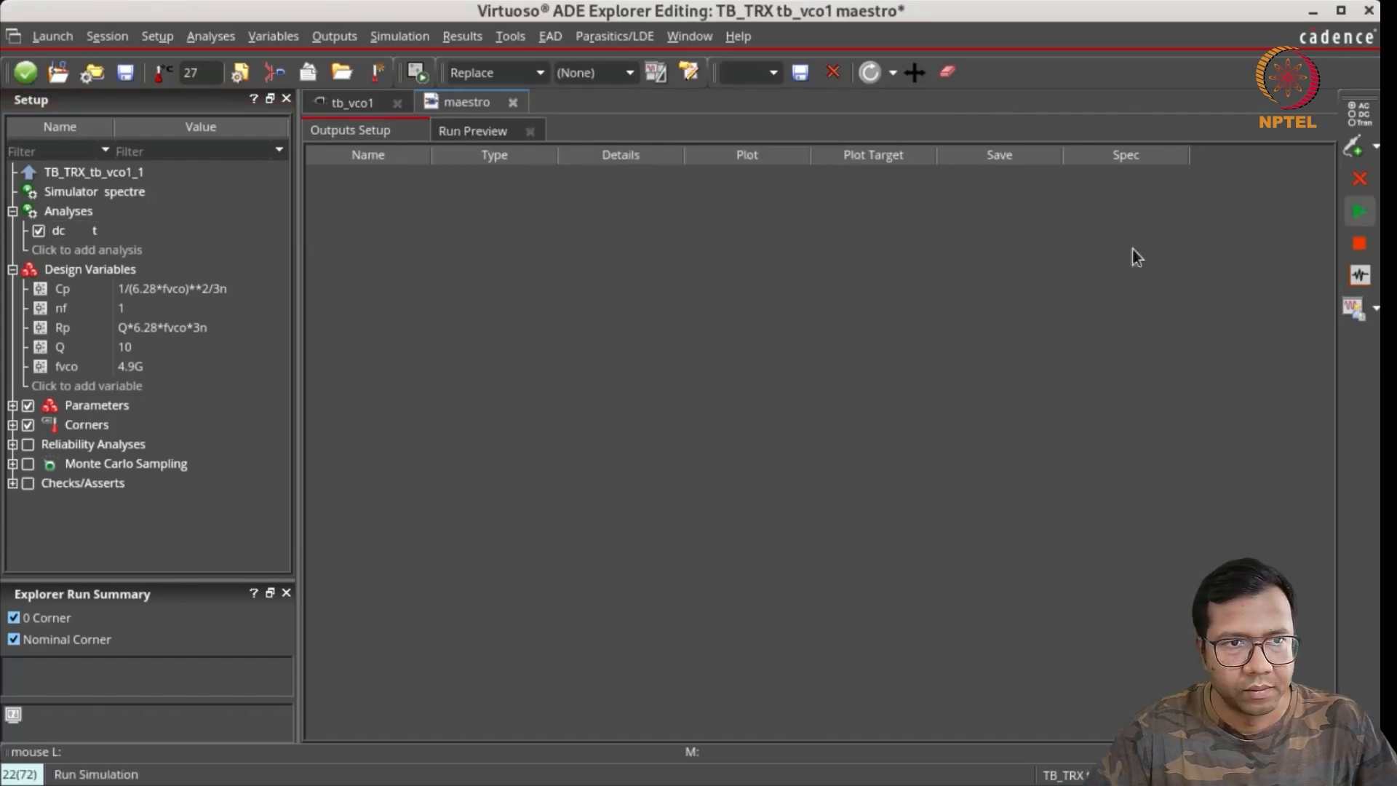
{"action": "left_click", "coordinate": [335, 37]}
{"action": "mouse_move", "coordinate": [465, 40]}
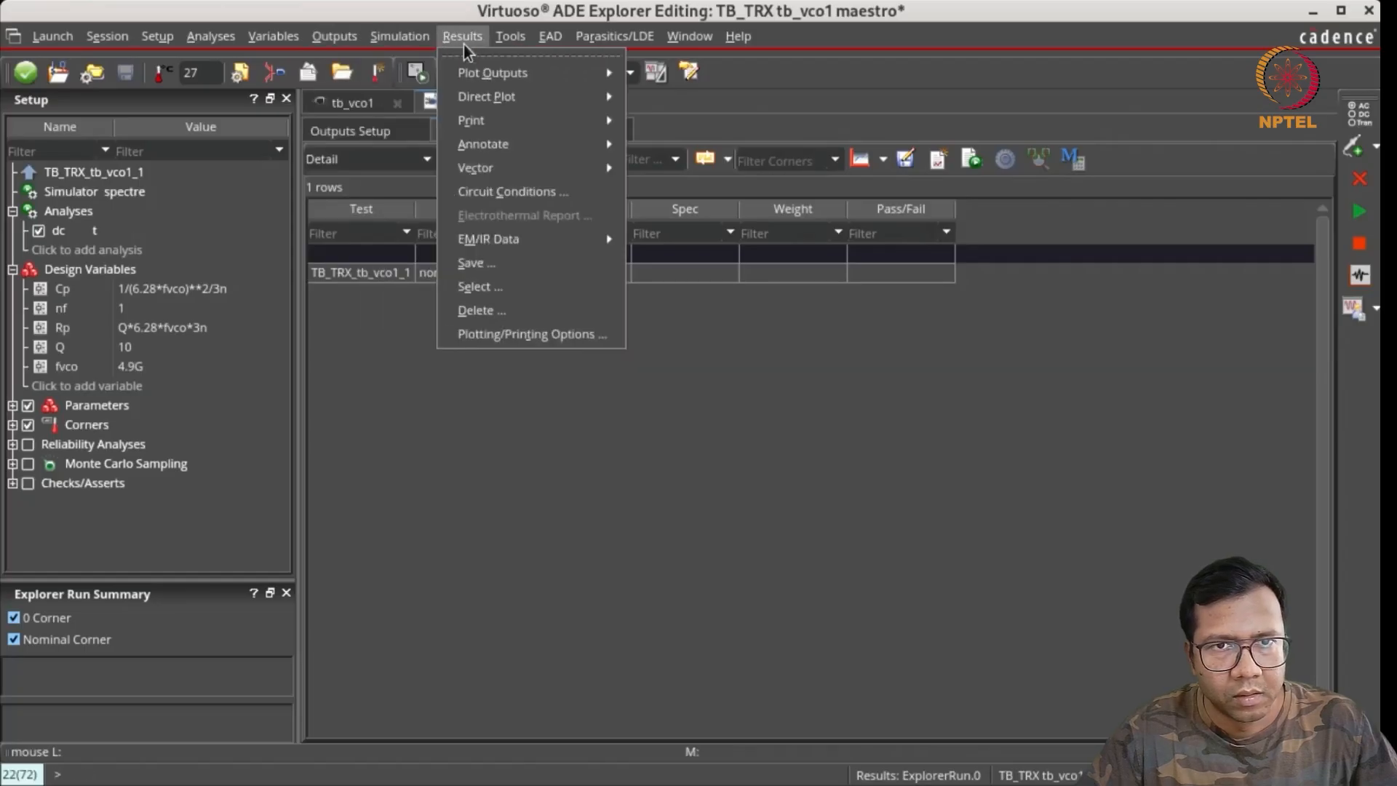
{"action": "mouse_move", "coordinate": [534, 141]}
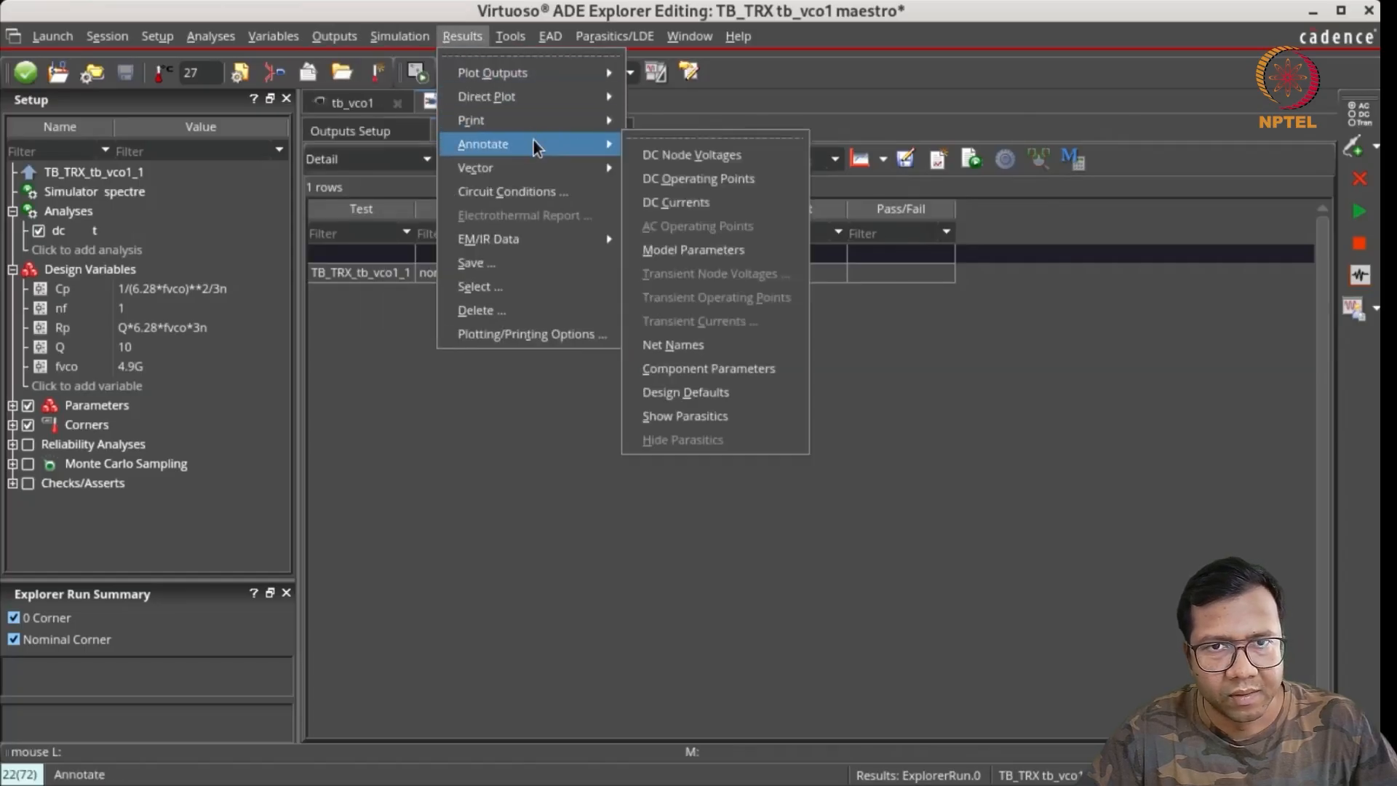
{"action": "left_click", "coordinate": [678, 182]}
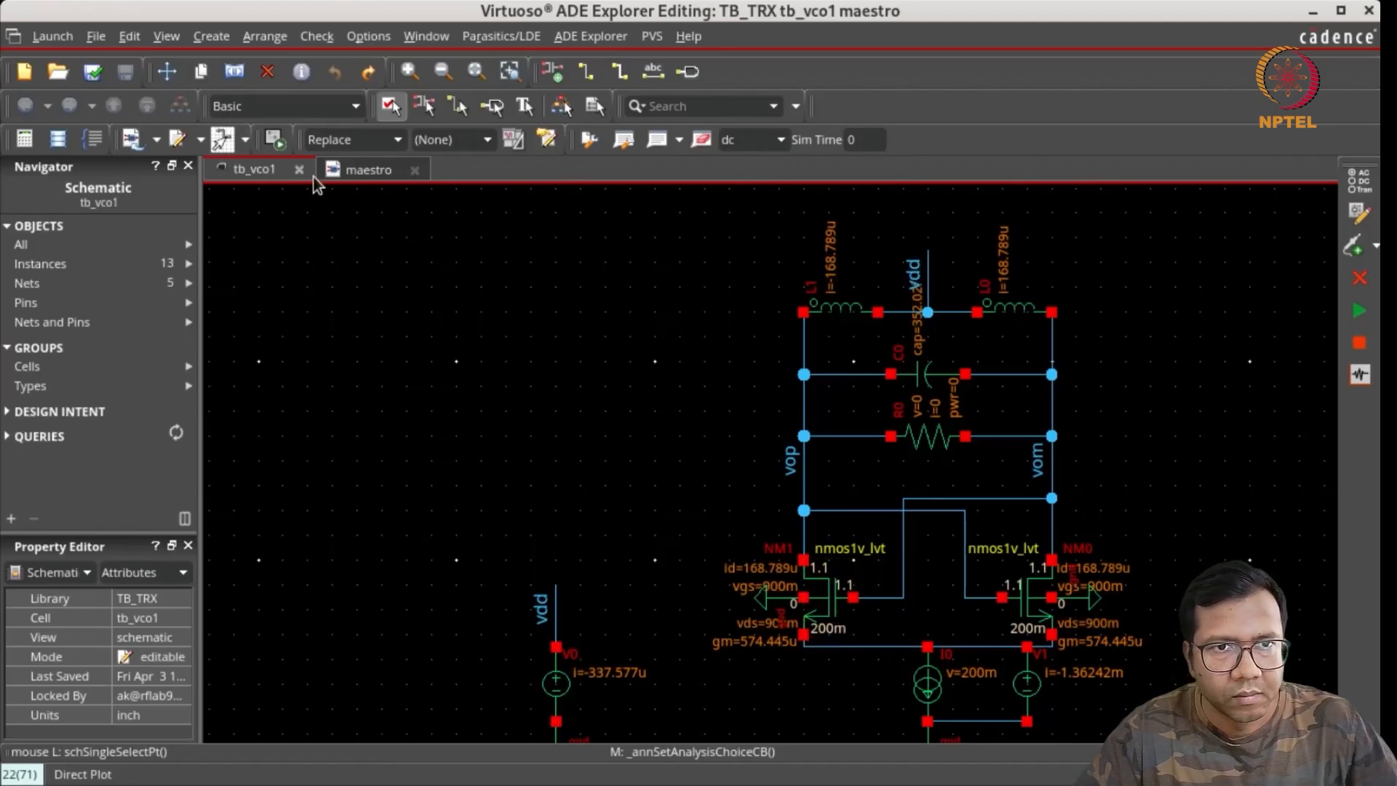
Step: Annotate the DC node voltages from the maestro results on the tb_vco1 schematic
{"action": "left_click", "coordinate": [358, 170]}
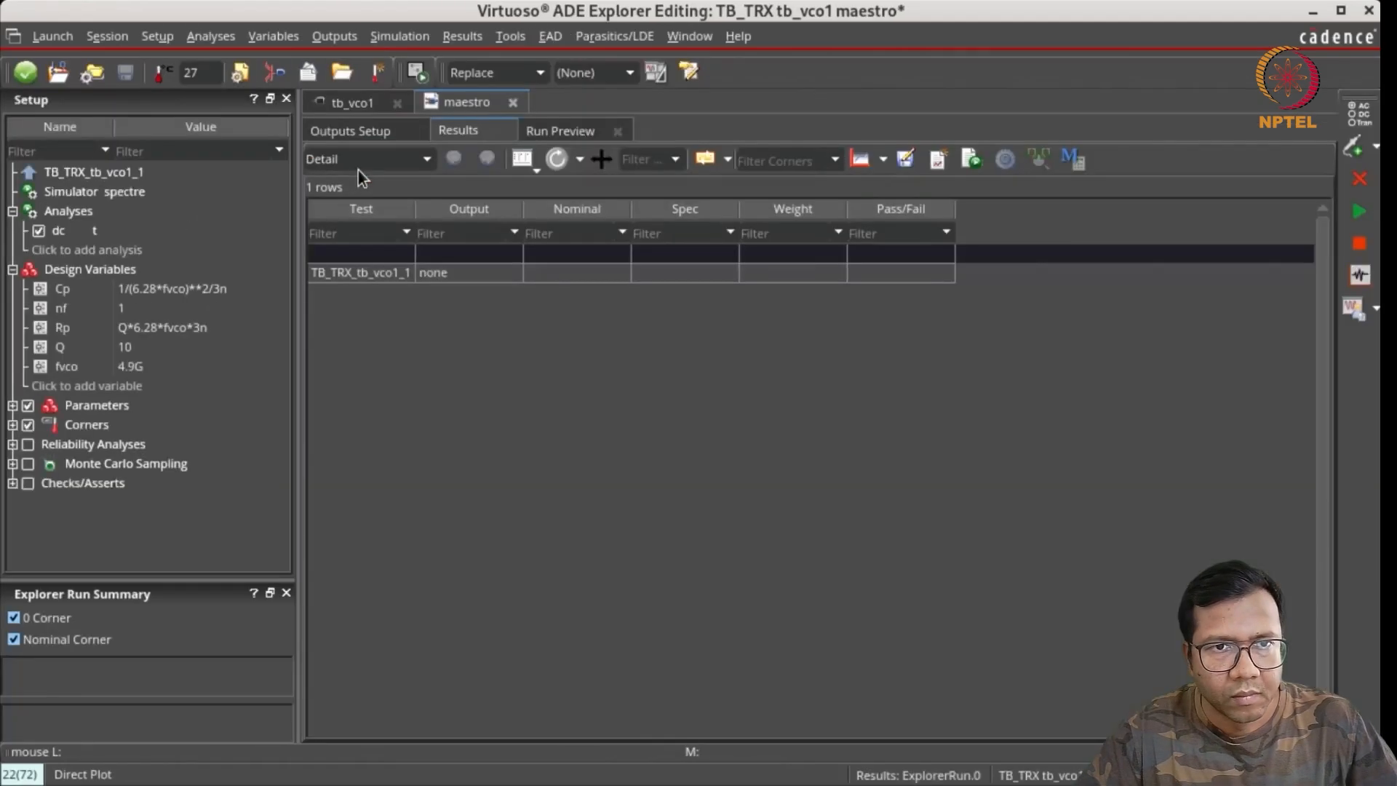
{"action": "left_click", "coordinate": [460, 36]}
{"action": "mouse_move", "coordinate": [567, 144]}
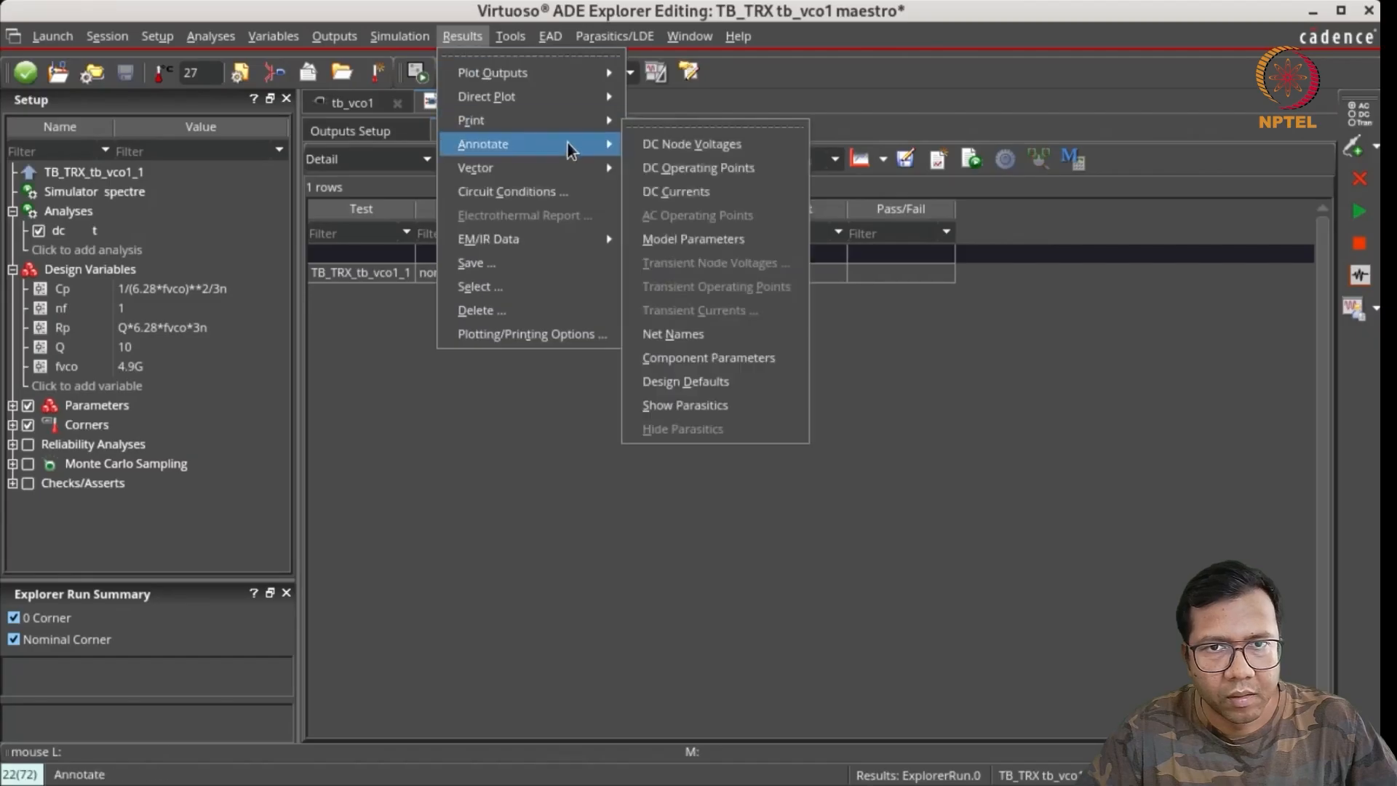
{"action": "left_click", "coordinate": [661, 143]}
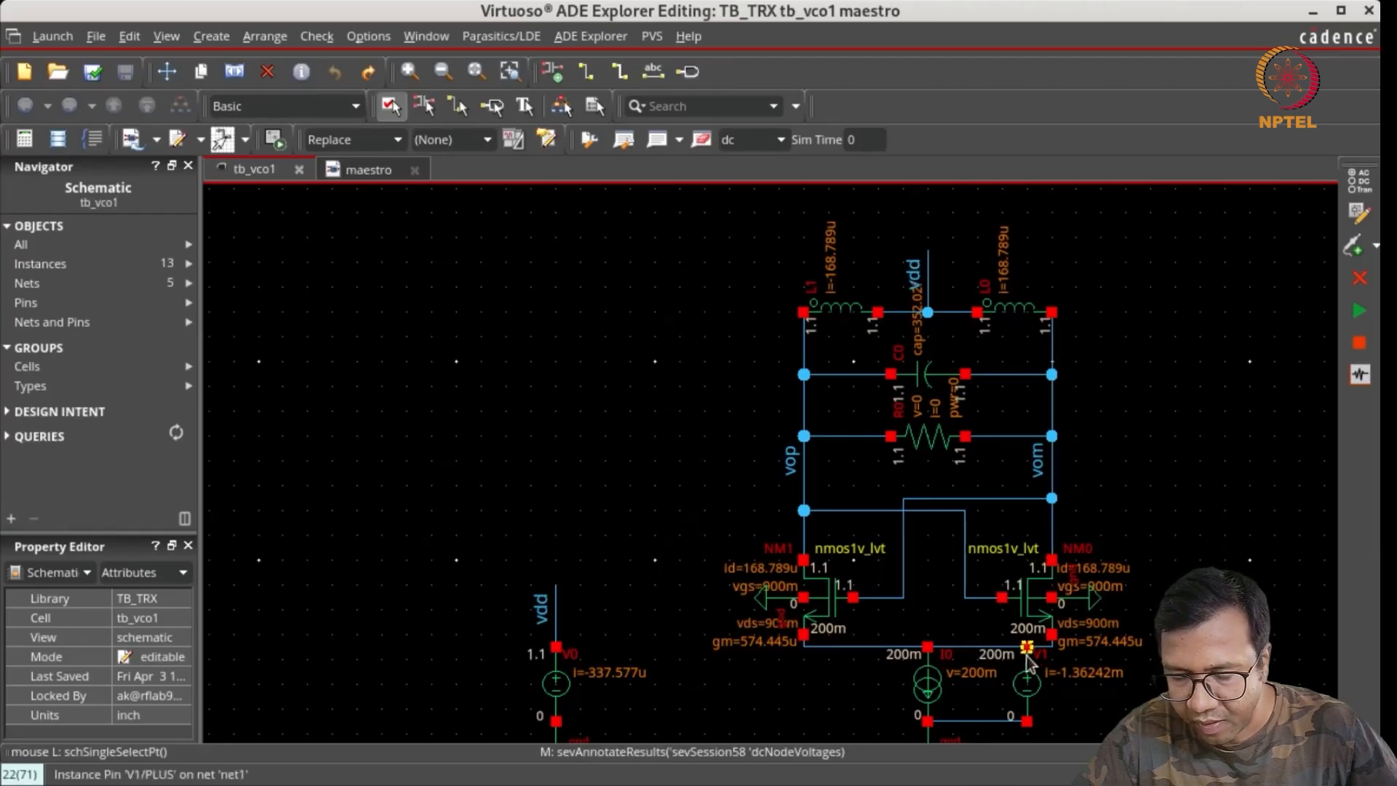
{"action": "left_click", "coordinate": [928, 688]}
{"action": "left_click", "coordinate": [678, 423]}
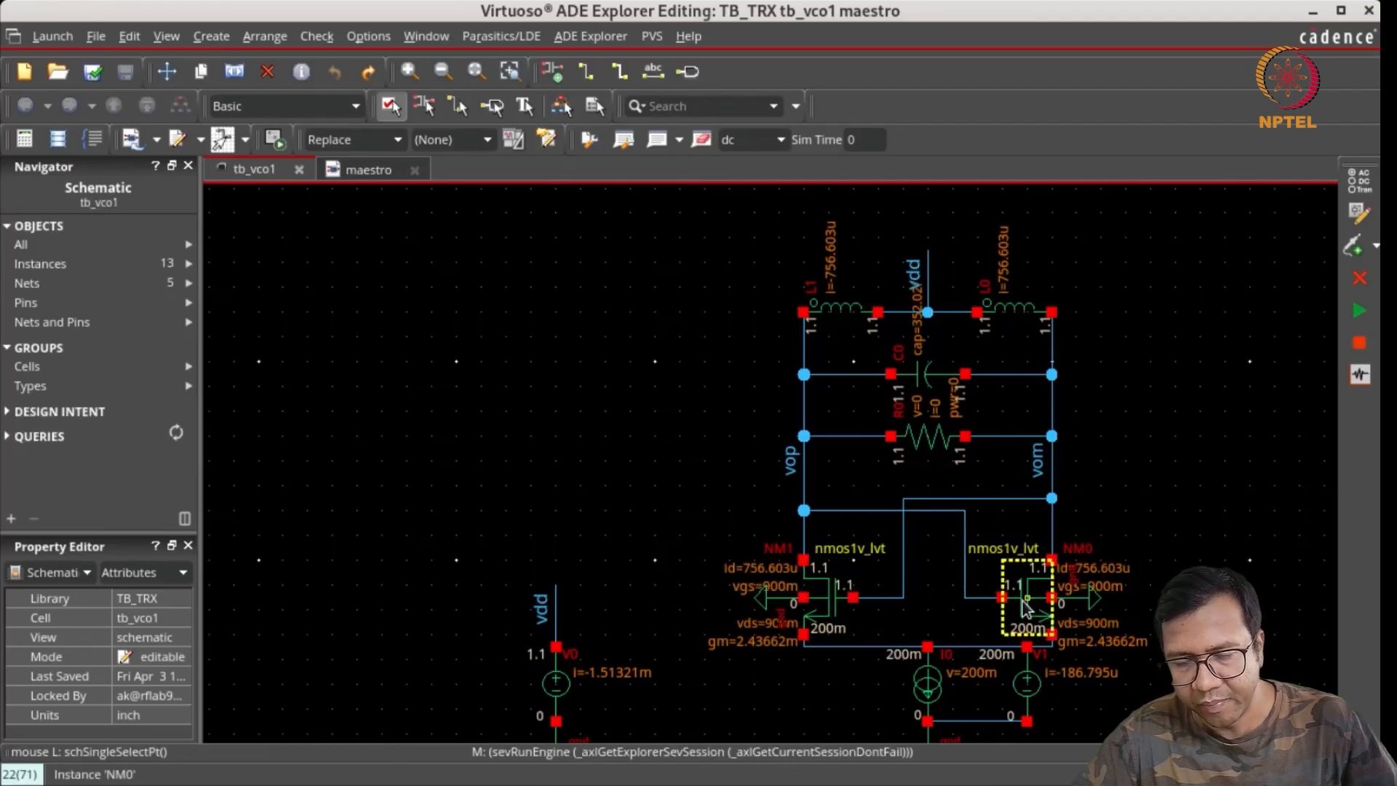
Step: Set the DC voltage of the vdd supply source to 0.9 V
{"action": "key", "text": "f"}
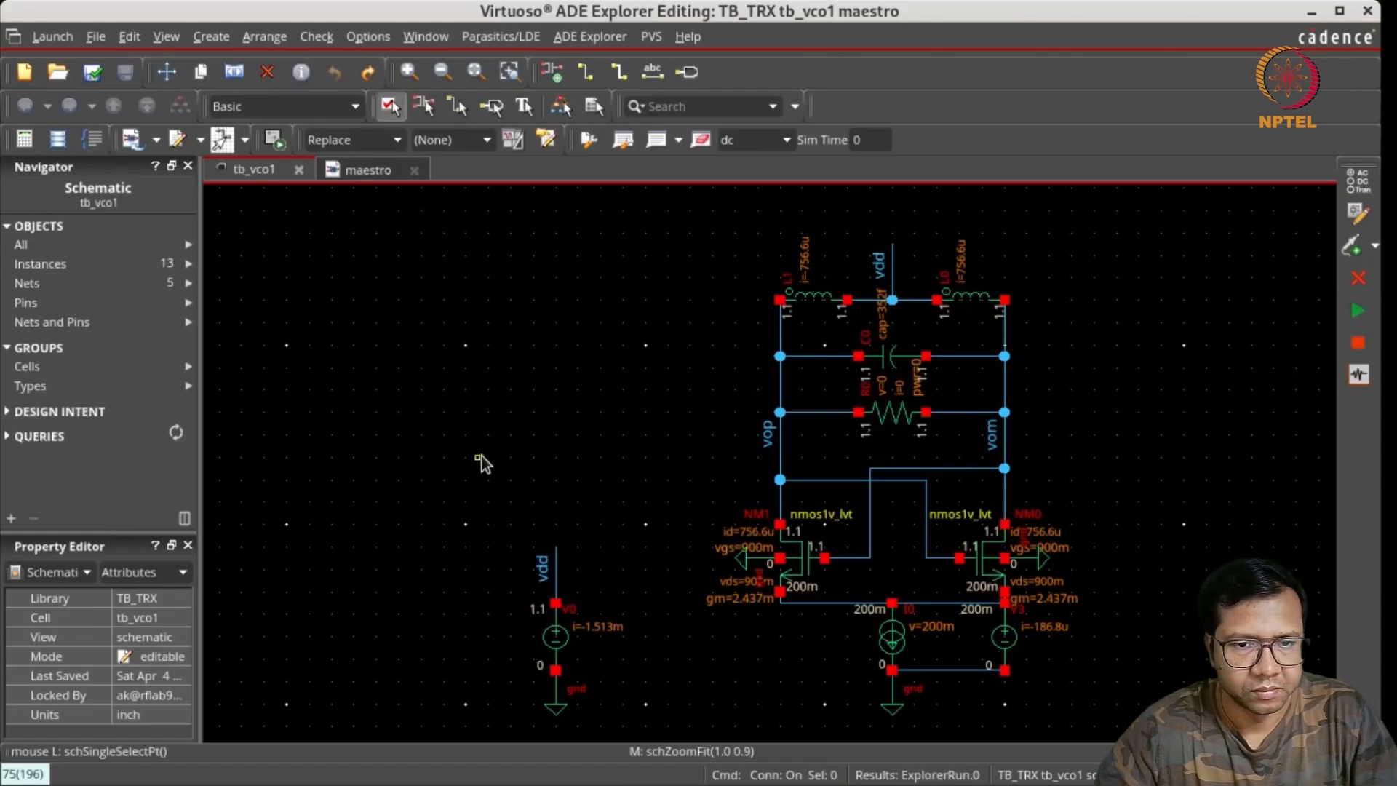
{"action": "left_click", "coordinate": [567, 637]}
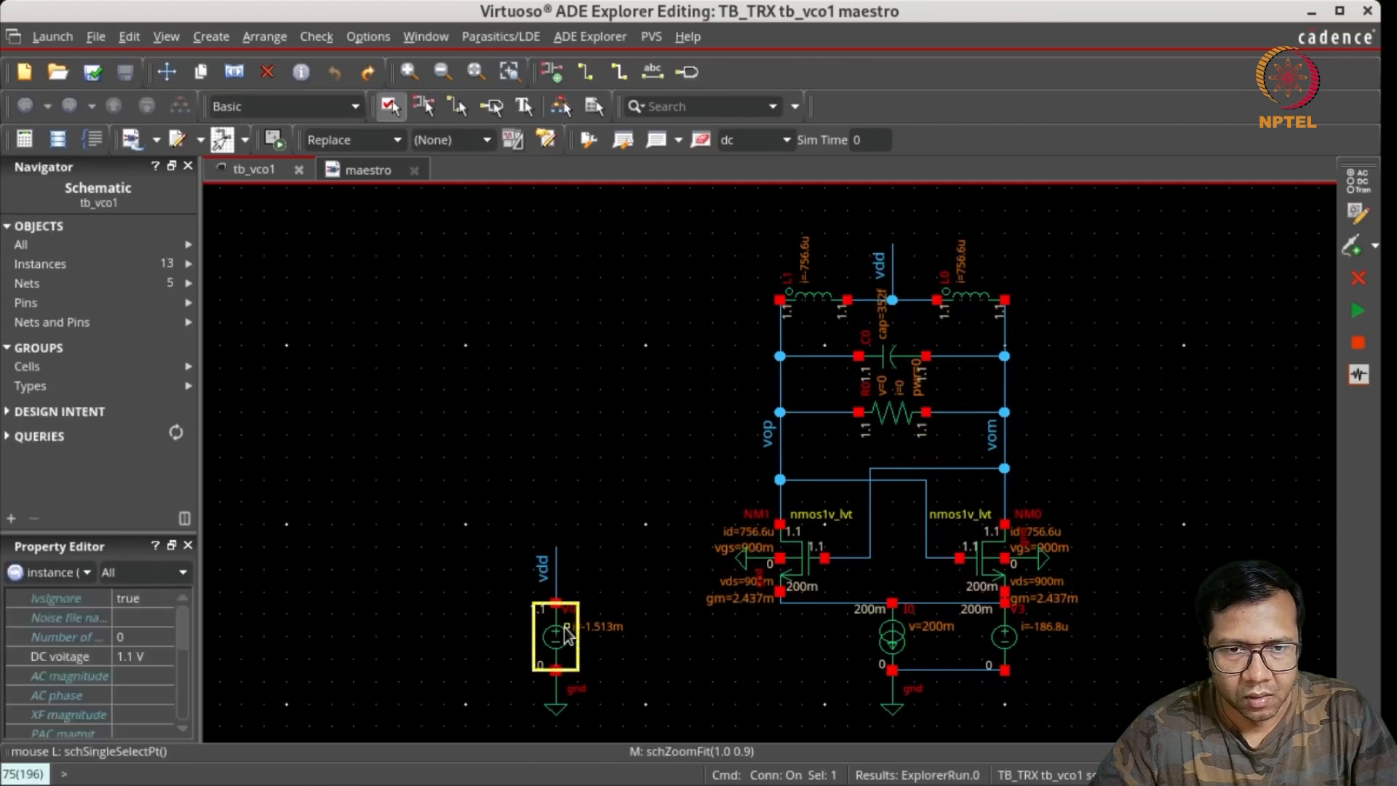
{"action": "left_click", "coordinate": [154, 662]}
{"action": "type", "text": "0.9"}
{"action": "key", "text": "Return"}
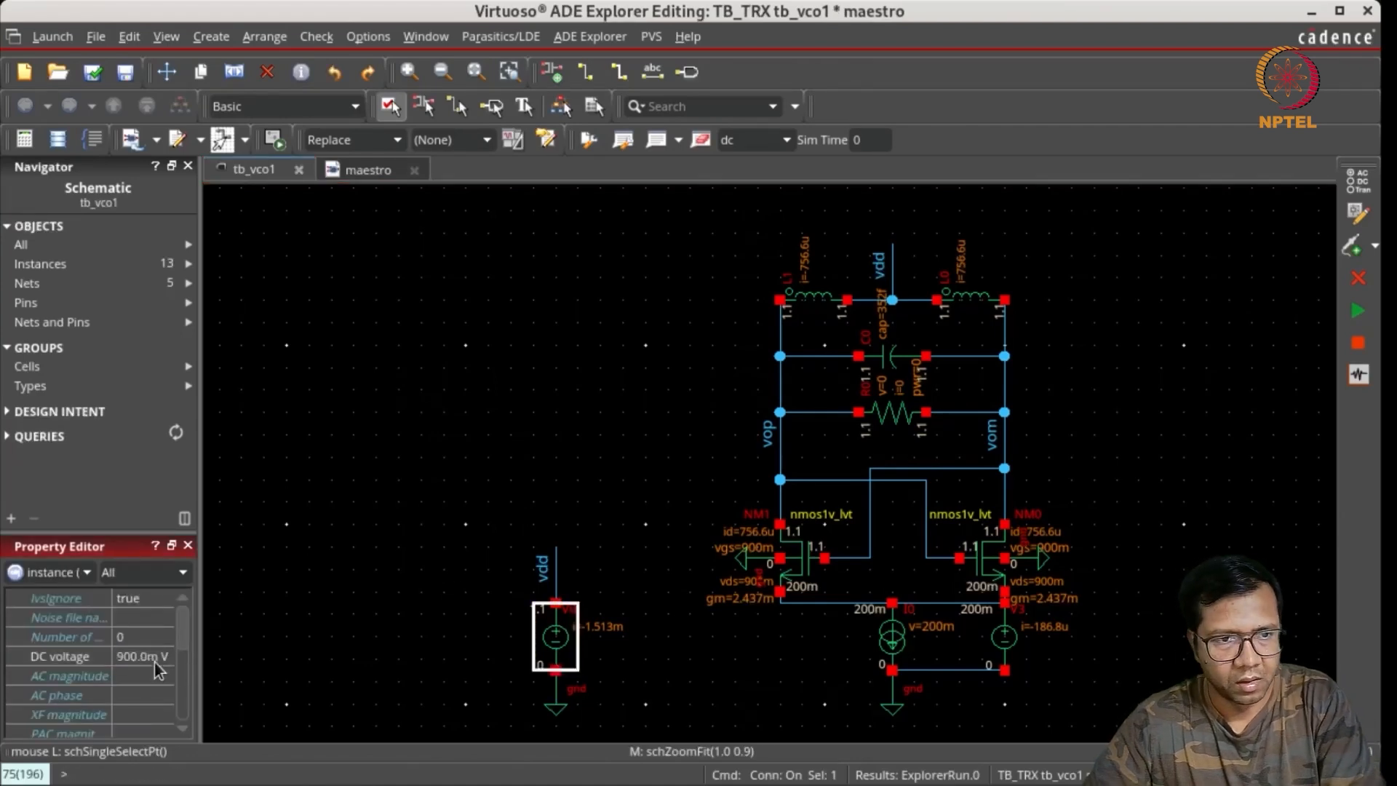
{"action": "left_click", "coordinate": [387, 486]}
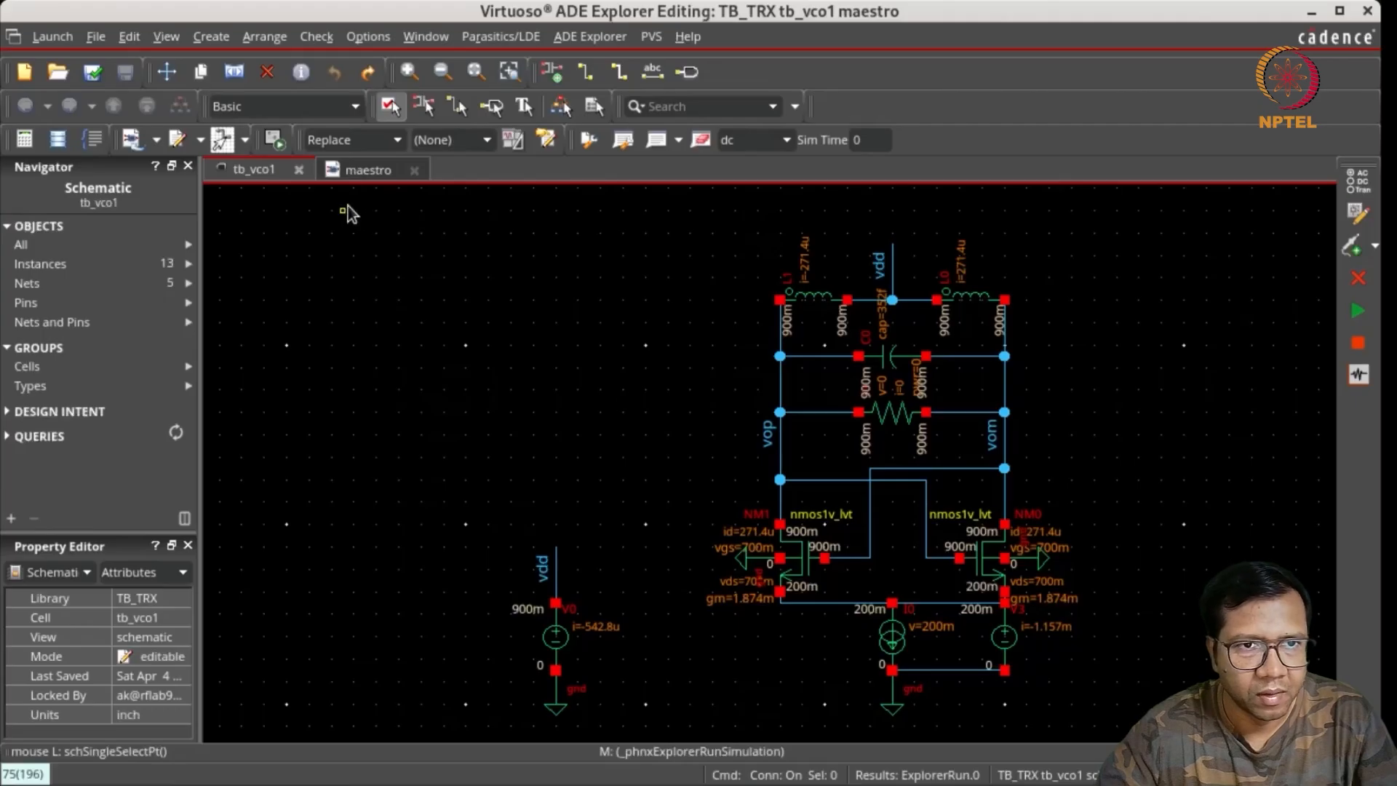
Step: Rerun the simulation from the maestro view and dismiss the waveform plotting error notice
{"action": "left_click", "coordinate": [360, 172]}
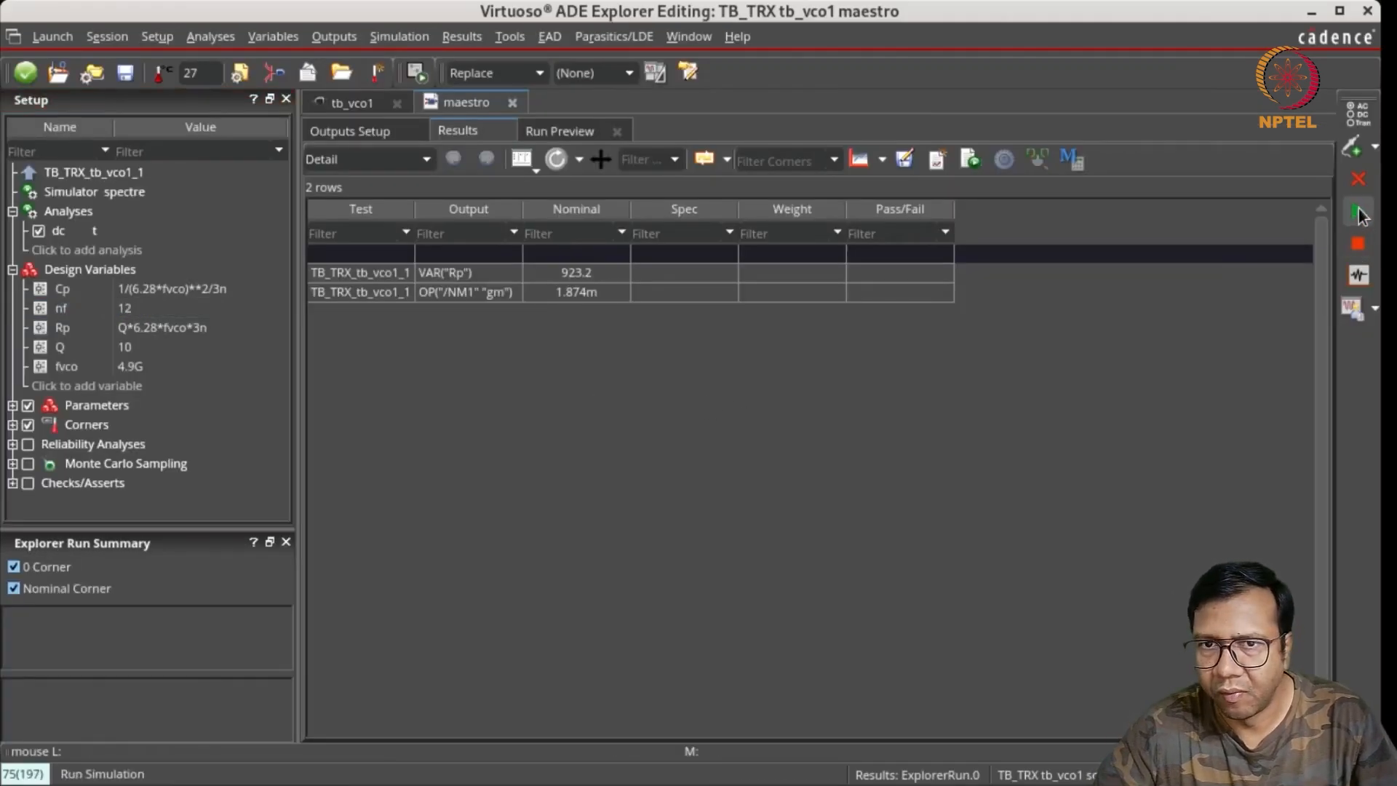
{"action": "left_click", "coordinate": [1359, 213]}
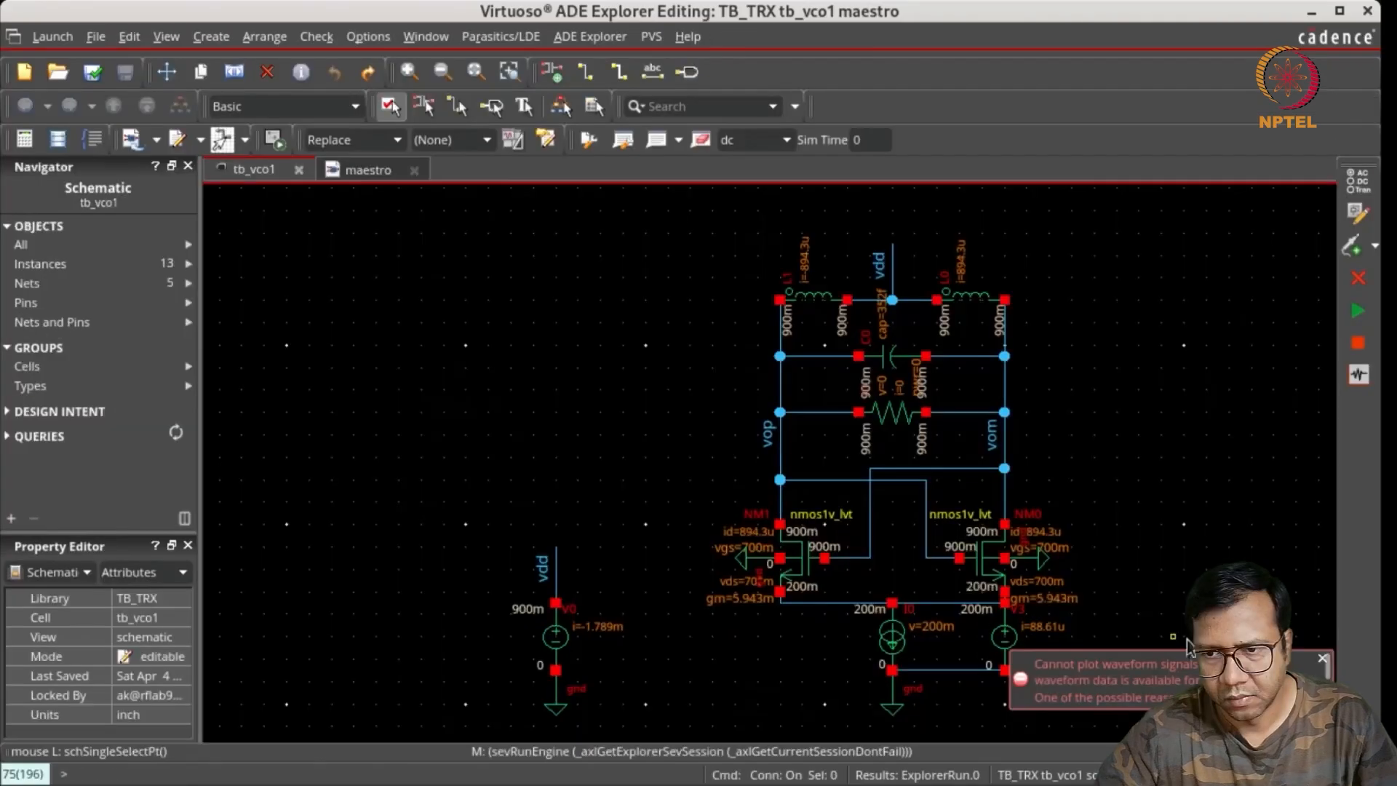
{"action": "left_click", "coordinate": [1324, 659]}
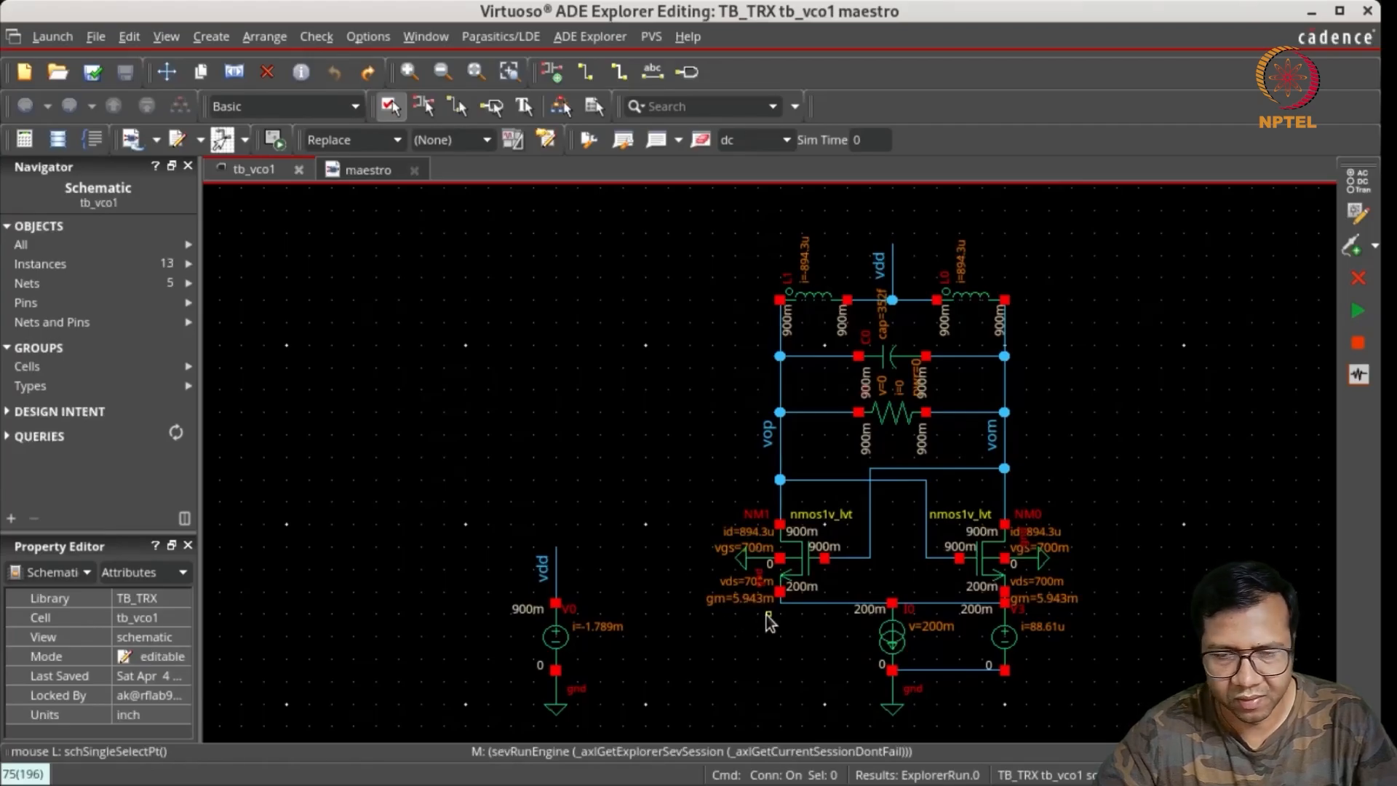
Step: Delete the 200 mV DC voltage source beside the tail current source
{"action": "left_click", "coordinate": [1006, 638]}
{"action": "left_click", "coordinate": [1107, 640]}
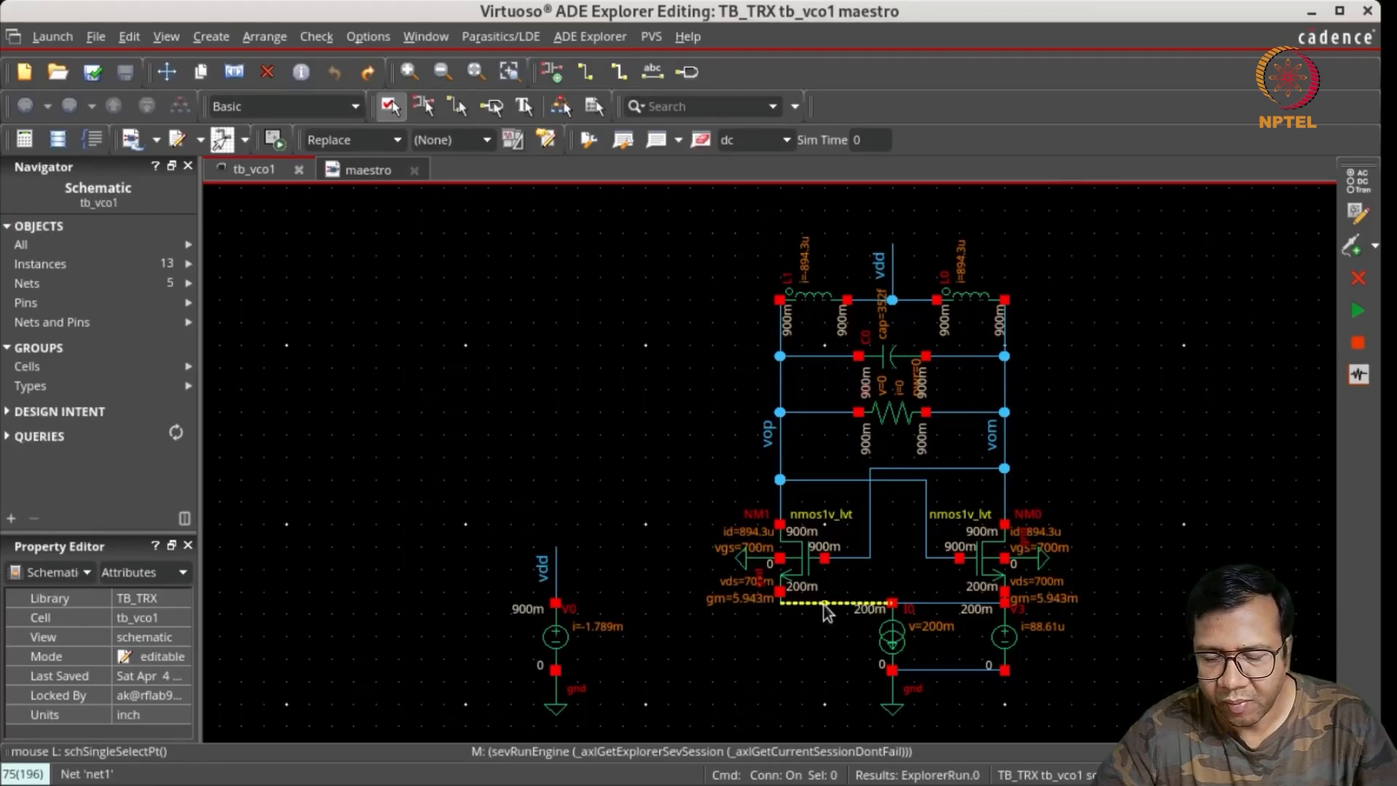
{"action": "left_click", "coordinate": [1013, 640]}
{"action": "key", "text": "Delete"}
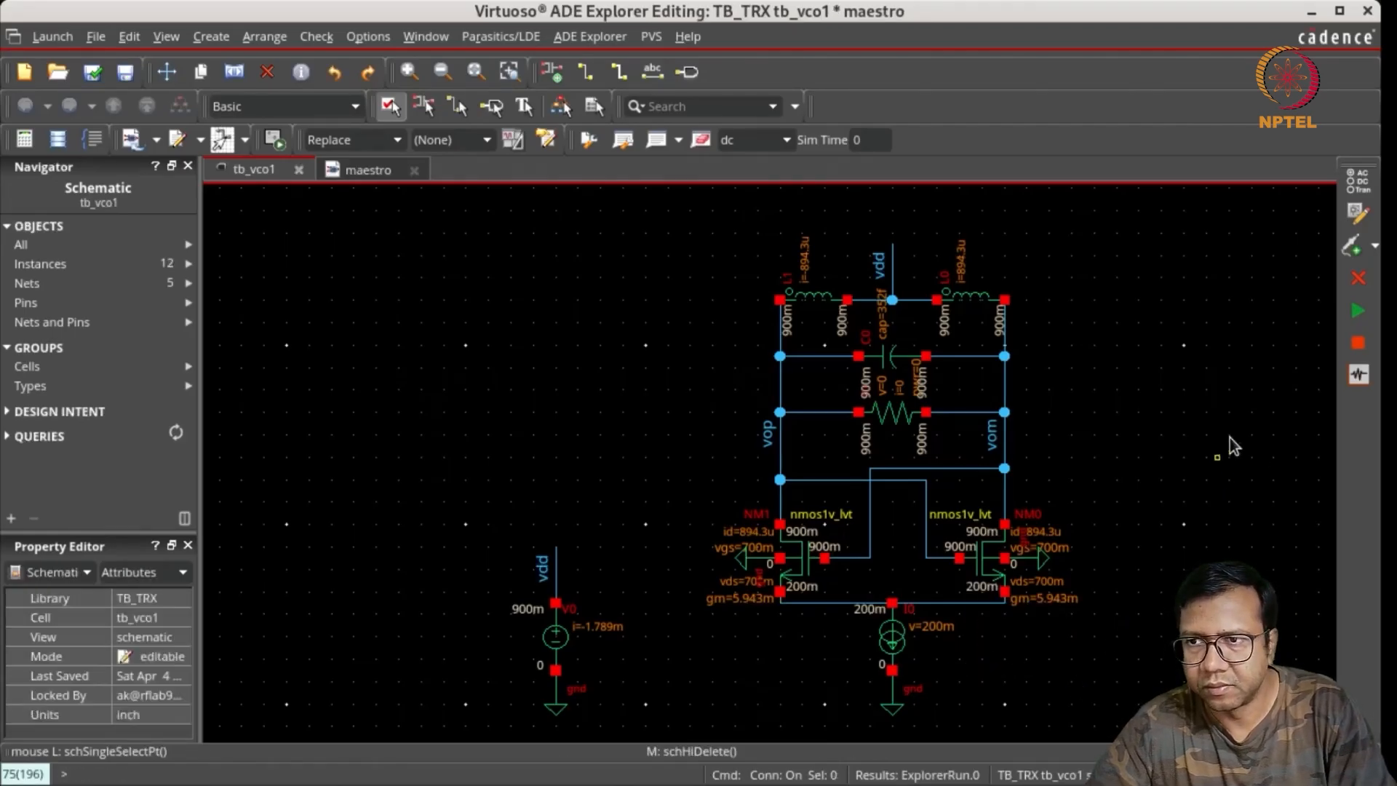
Step: Re-extract the modified schematic, rerun the simulation, and check the DC current of the tail current source
{"action": "left_click", "coordinate": [1358, 310]}
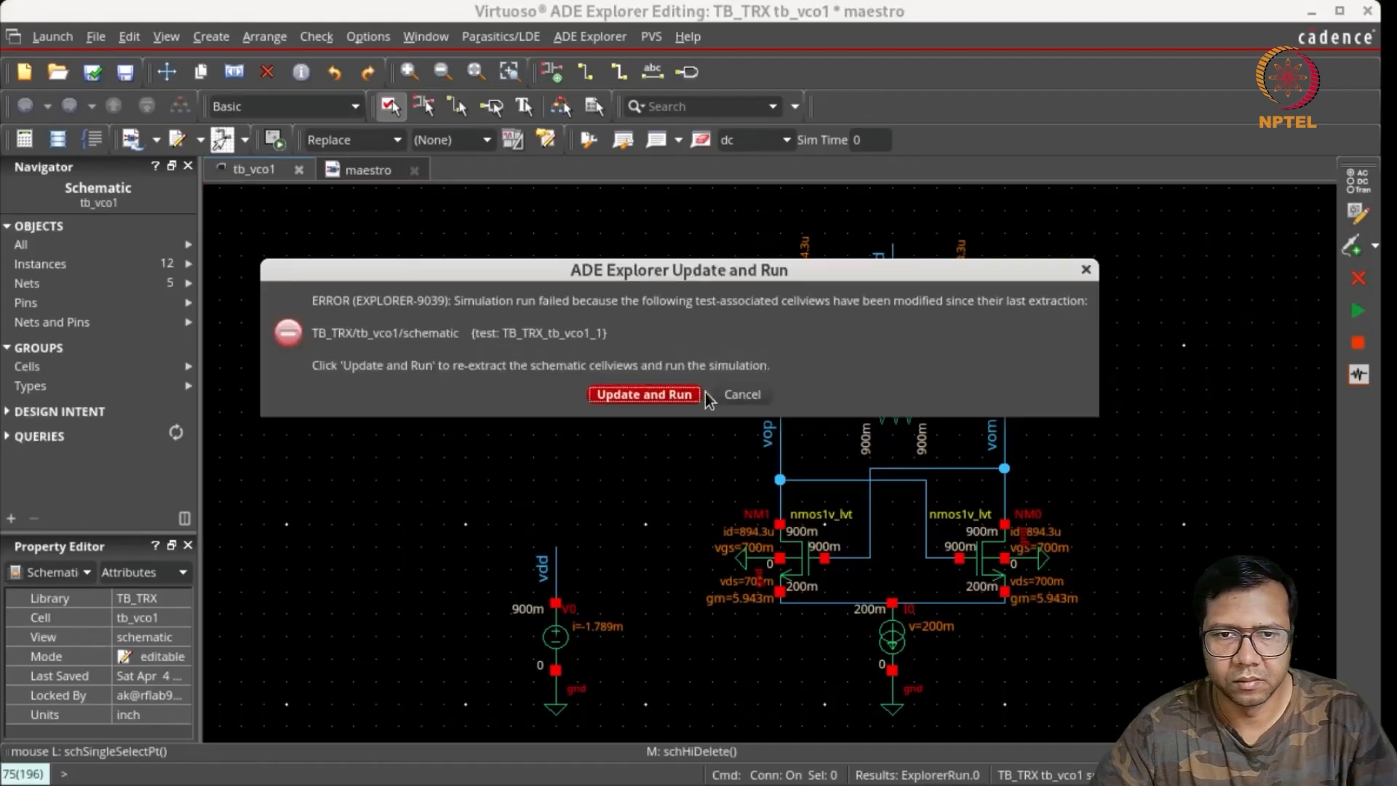
{"action": "left_click", "coordinate": [693, 395]}
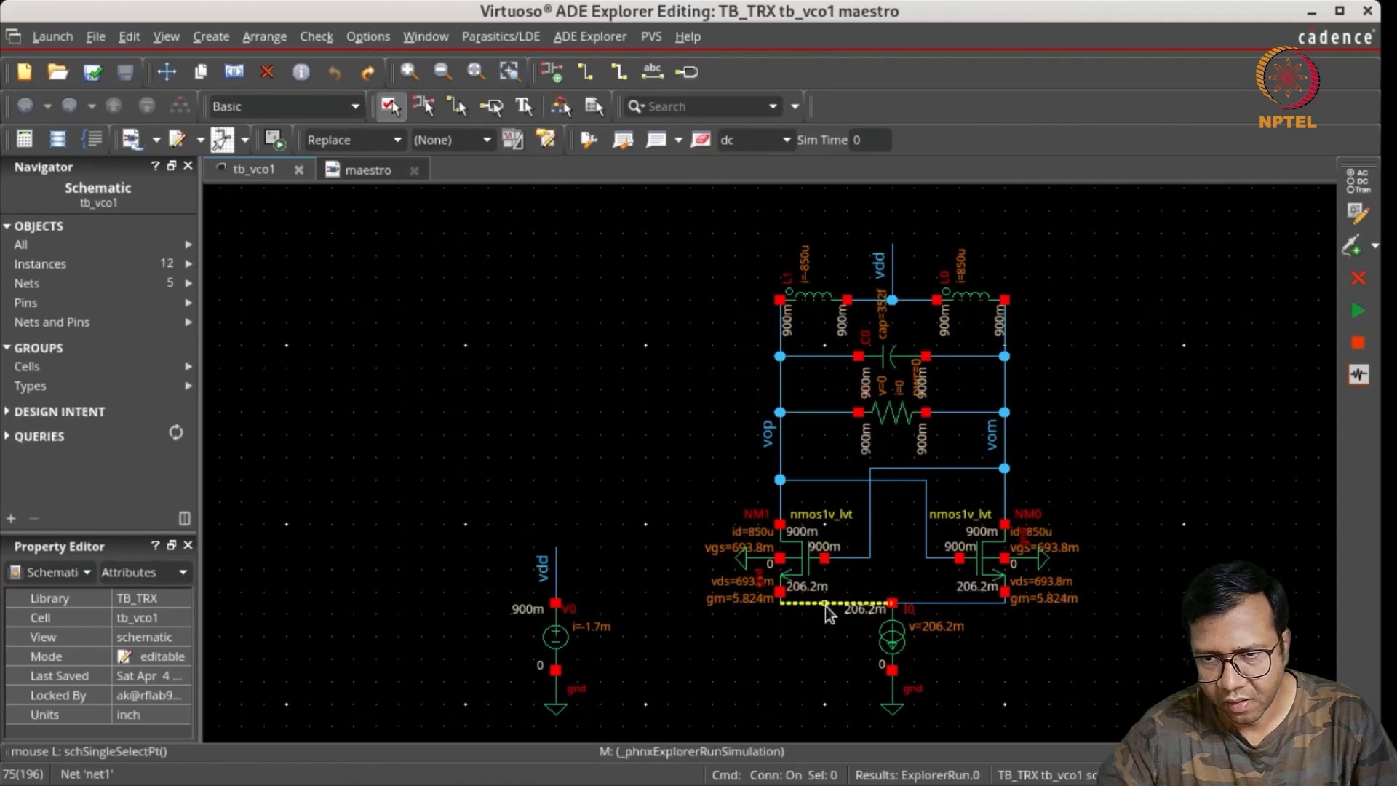
{"action": "left_click", "coordinate": [906, 641]}
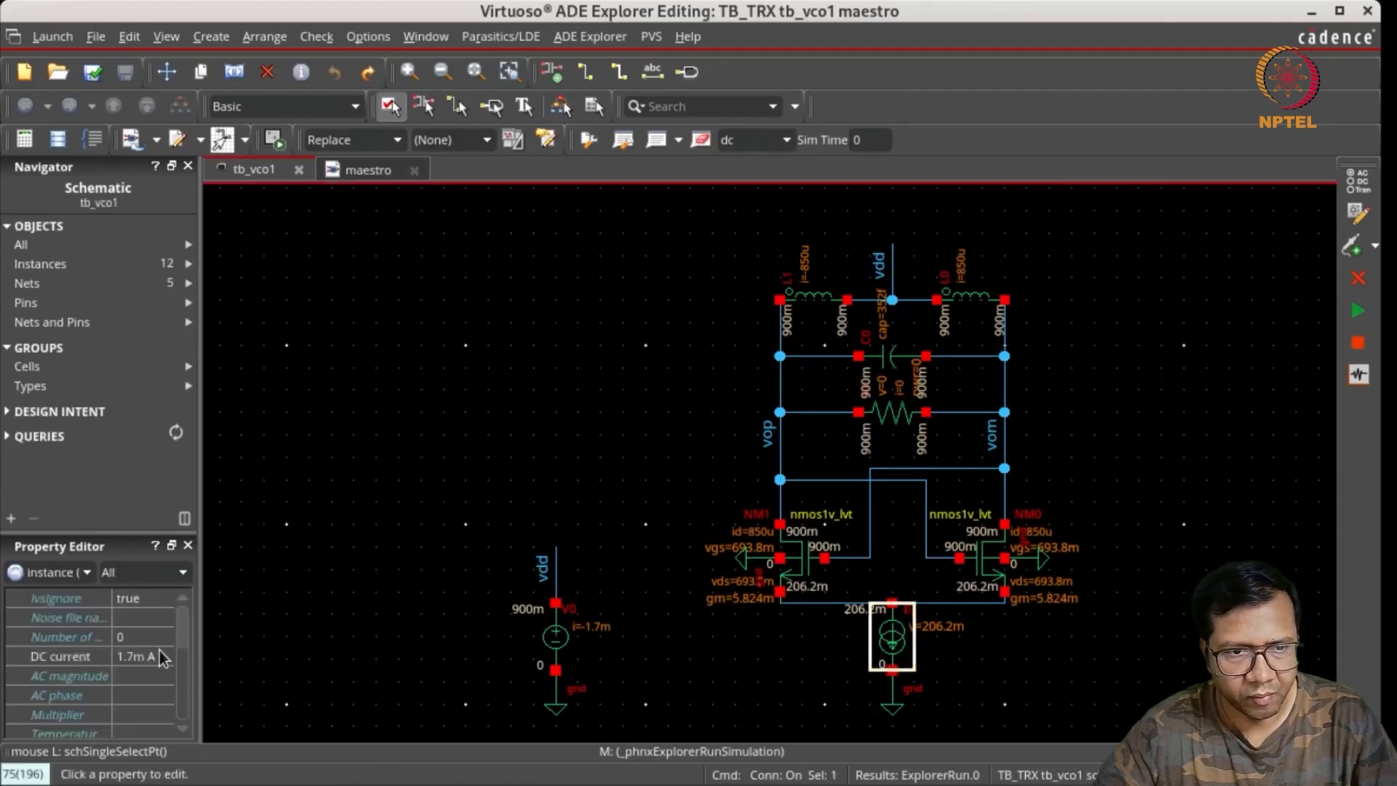
{"action": "left_click", "coordinate": [1045, 684]}
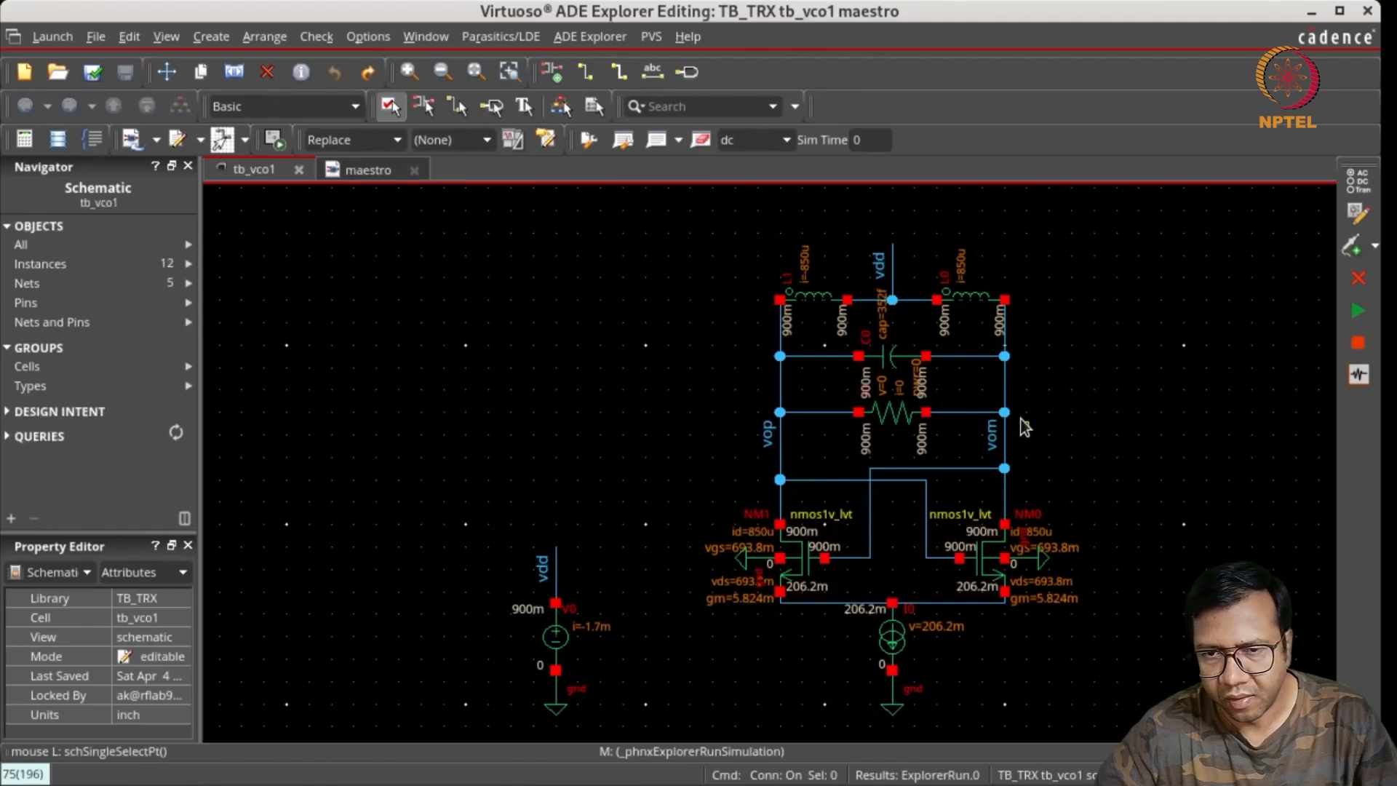
Step: Add a transient analysis with a stop time of 50n to the maestro setup
{"action": "left_click", "coordinate": [360, 165]}
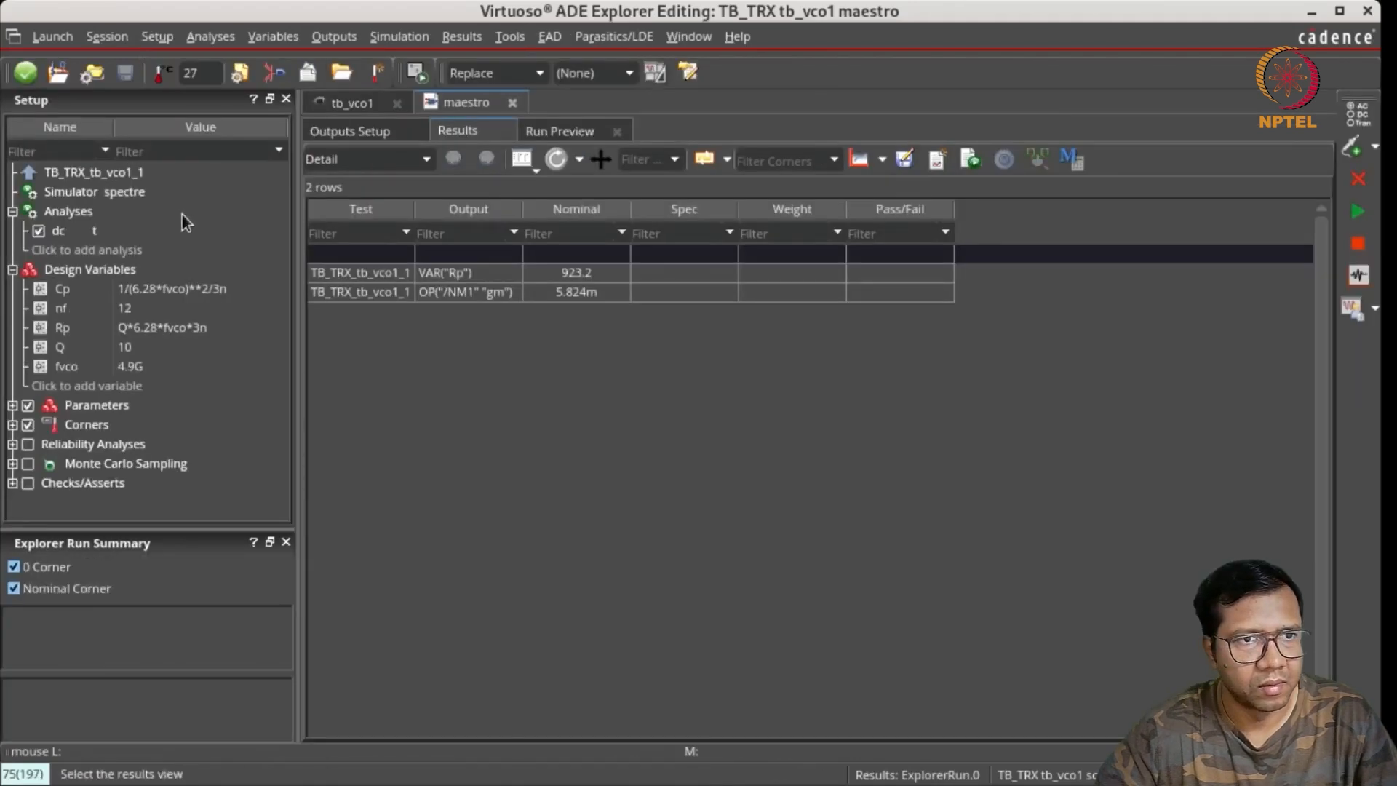
{"action": "left_click", "coordinate": [158, 248]}
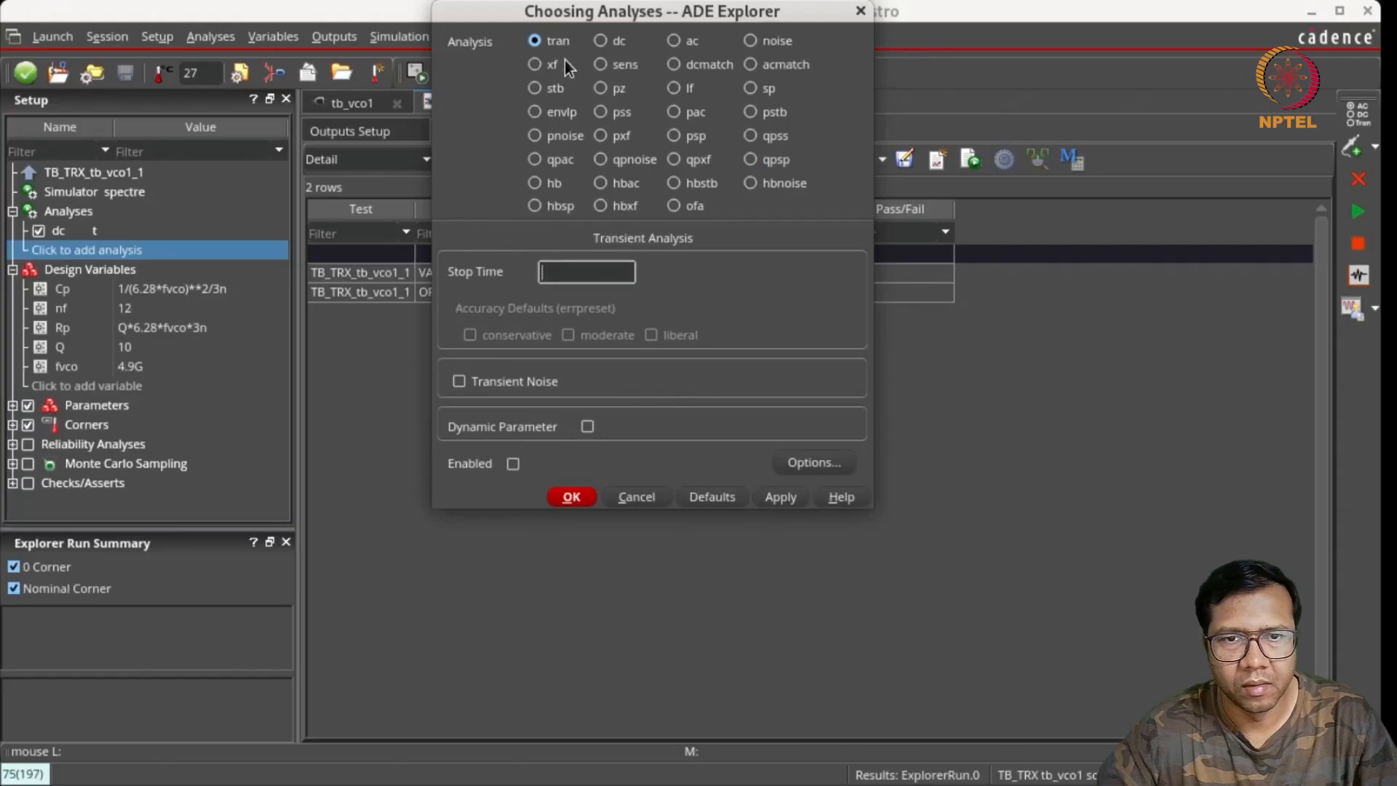
{"action": "left_click", "coordinate": [596, 275]}
{"action": "type", "text": "50n"}
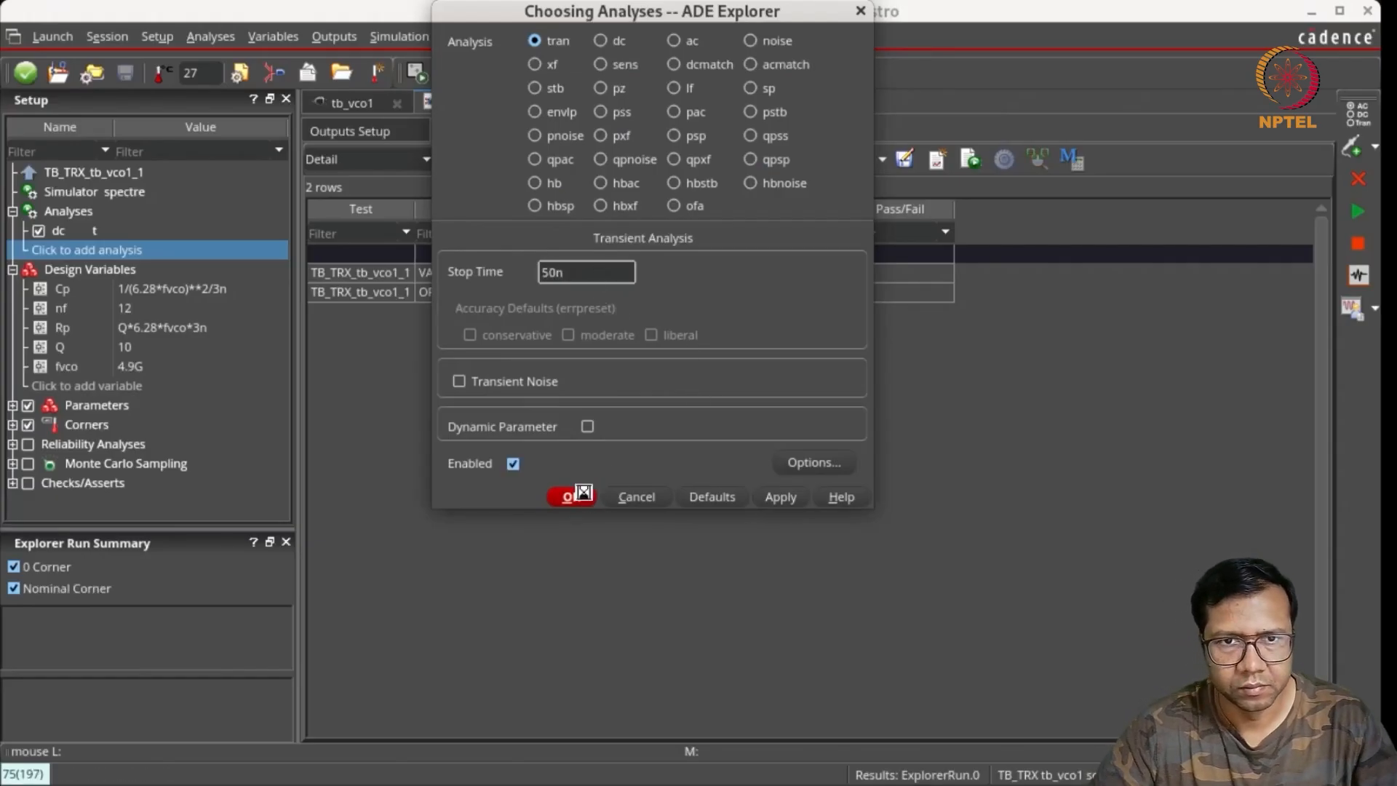
{"action": "left_click", "coordinate": [572, 497]}
Step: Set an initial condition of 1 V on the vom net as a convergence aid
{"action": "left_click", "coordinate": [399, 37]}
{"action": "mouse_move", "coordinate": [473, 311]}
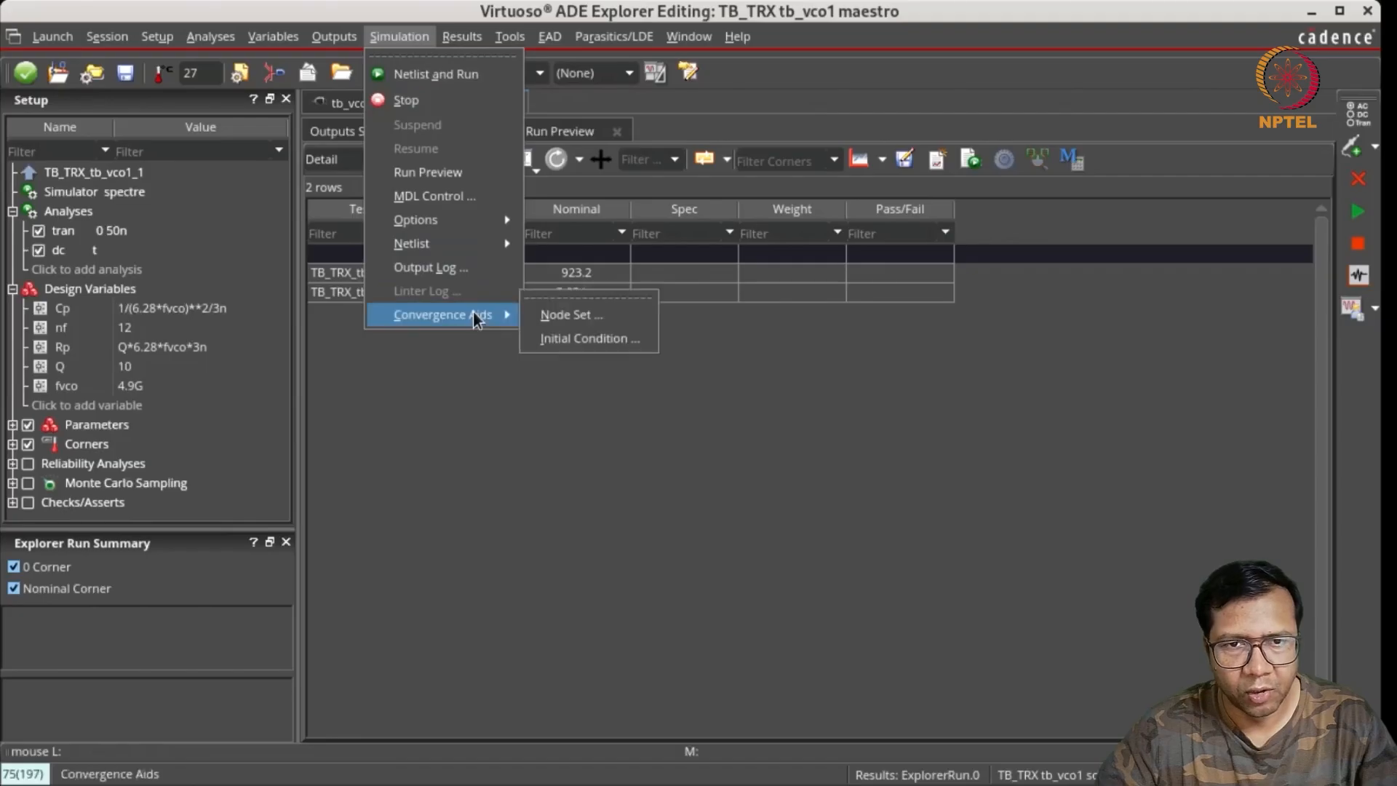
{"action": "left_click", "coordinate": [575, 331]}
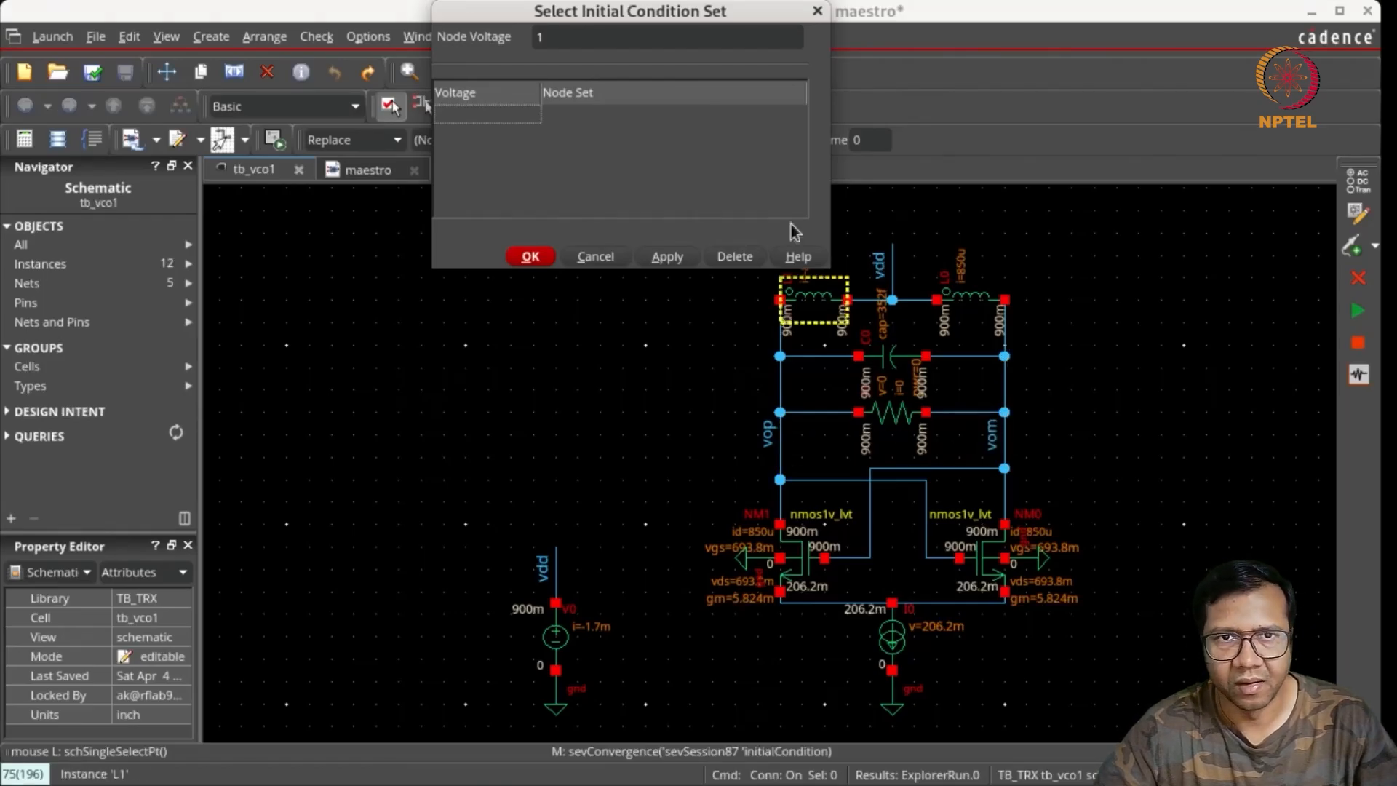
{"action": "left_click", "coordinate": [547, 38]}
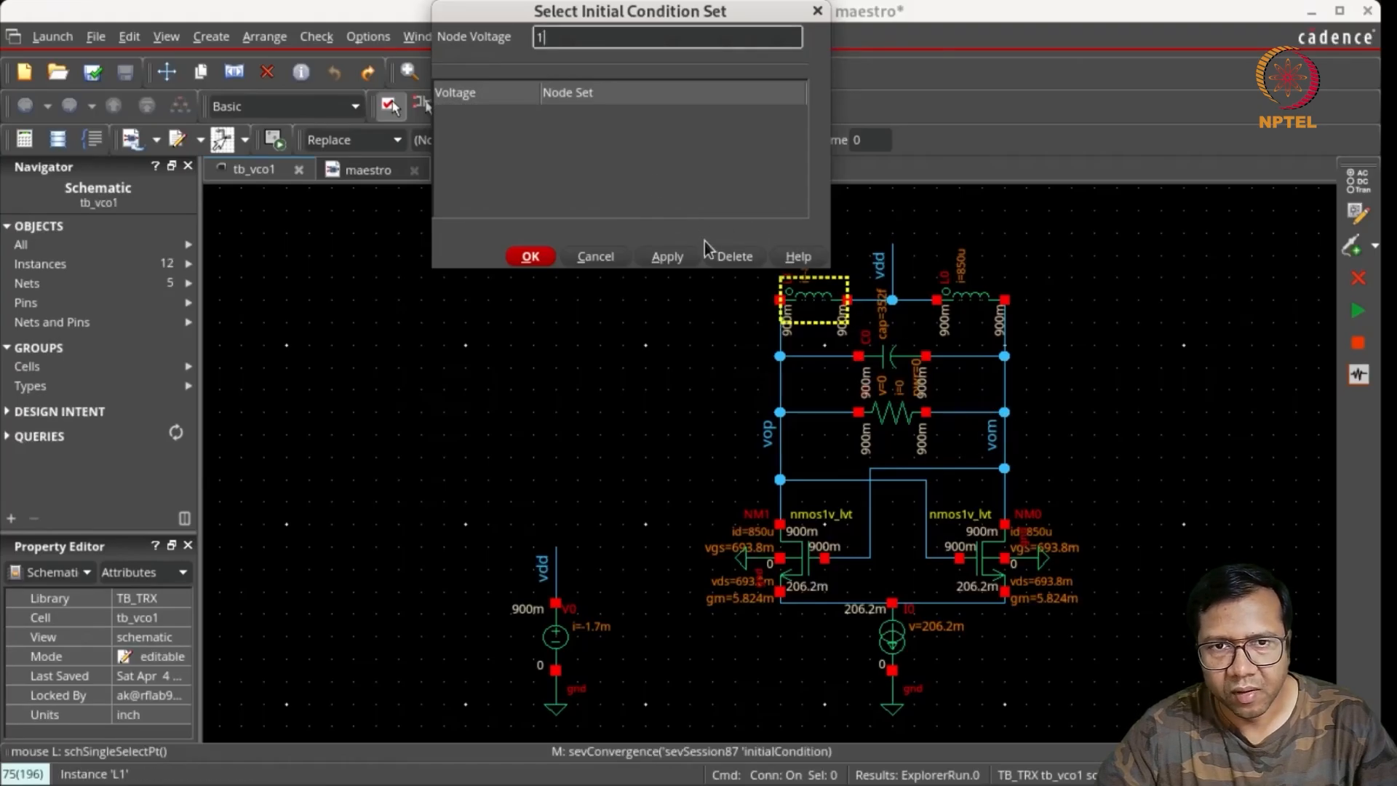
{"action": "left_click", "coordinate": [1003, 440]}
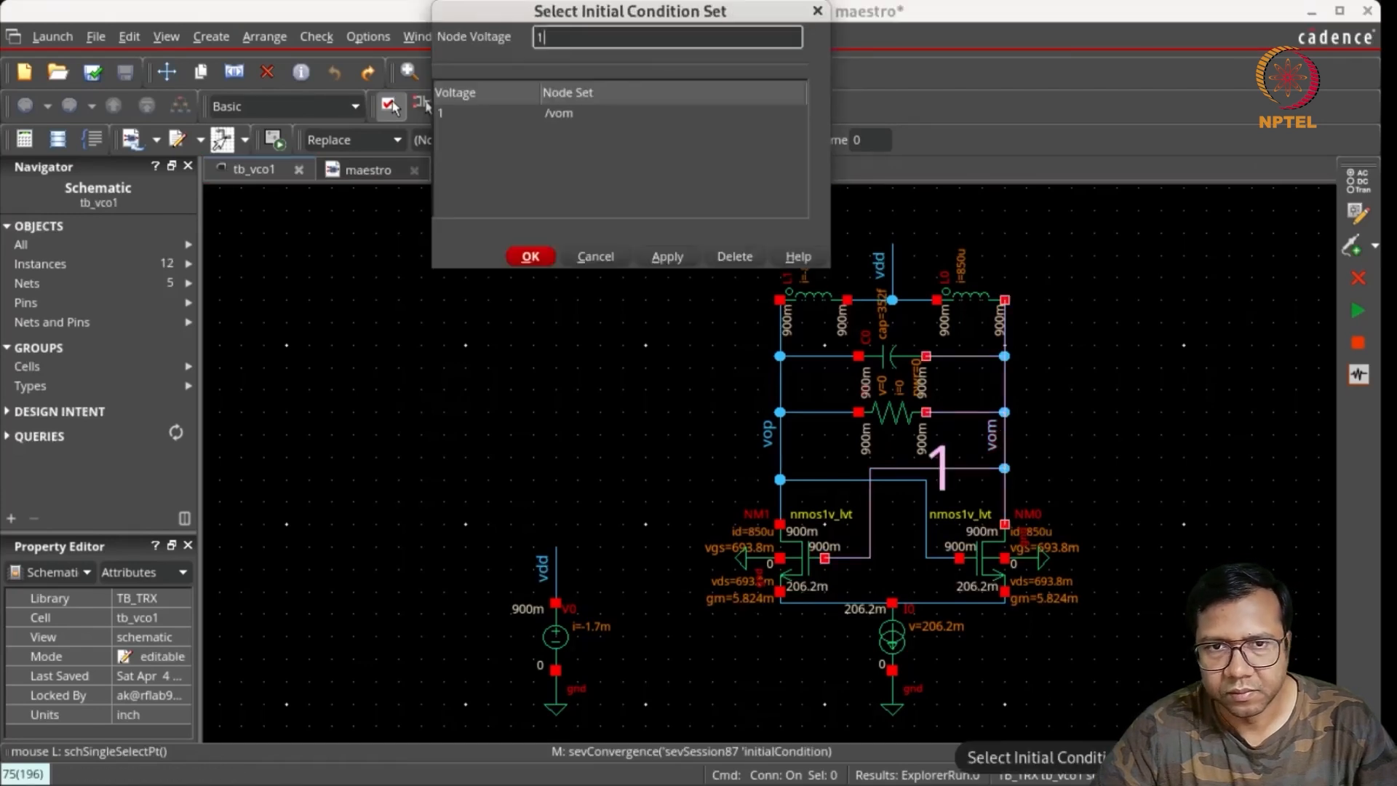
{"action": "left_click", "coordinate": [524, 253]}
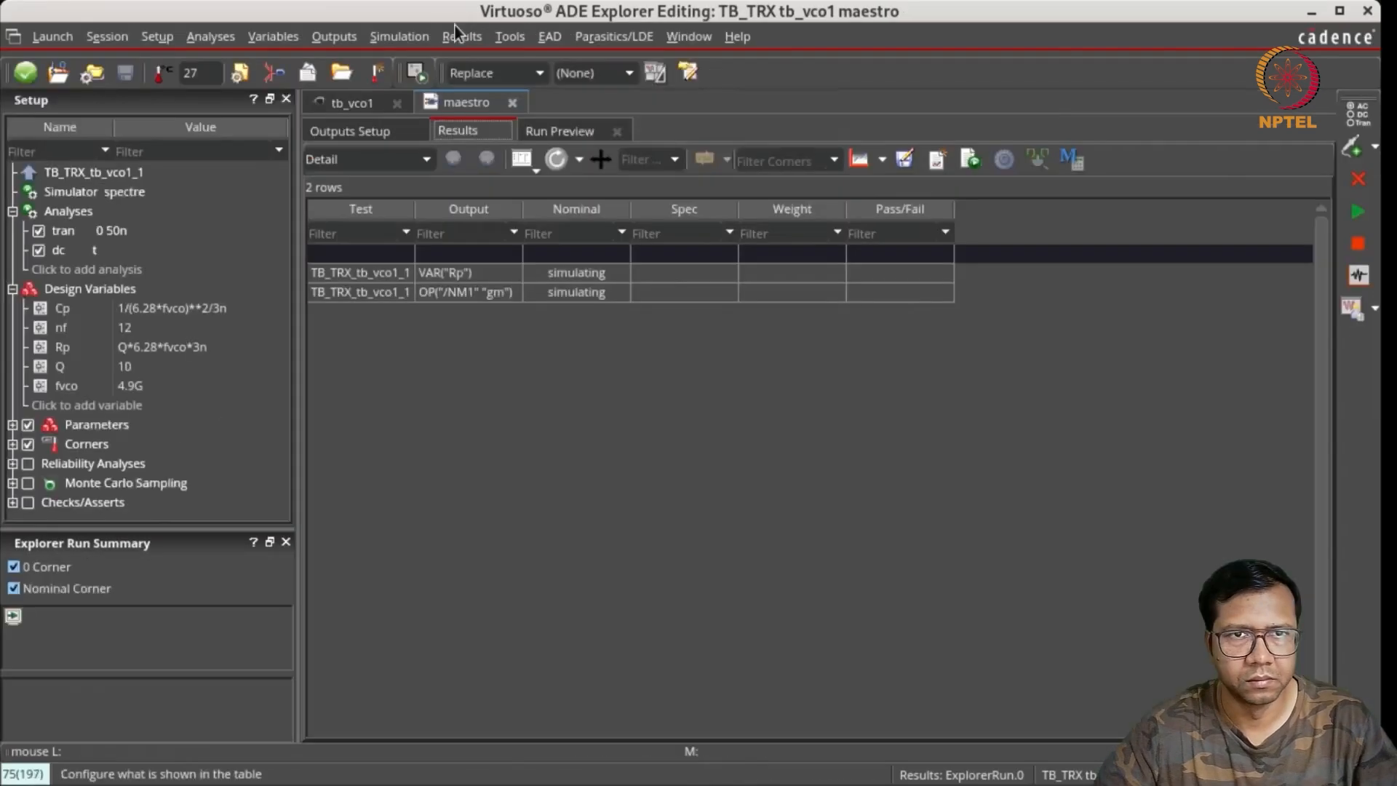
Step: Plot the transient voltages of the vop and vom nets together using the Direct Plot form
{"action": "left_click", "coordinate": [463, 37]}
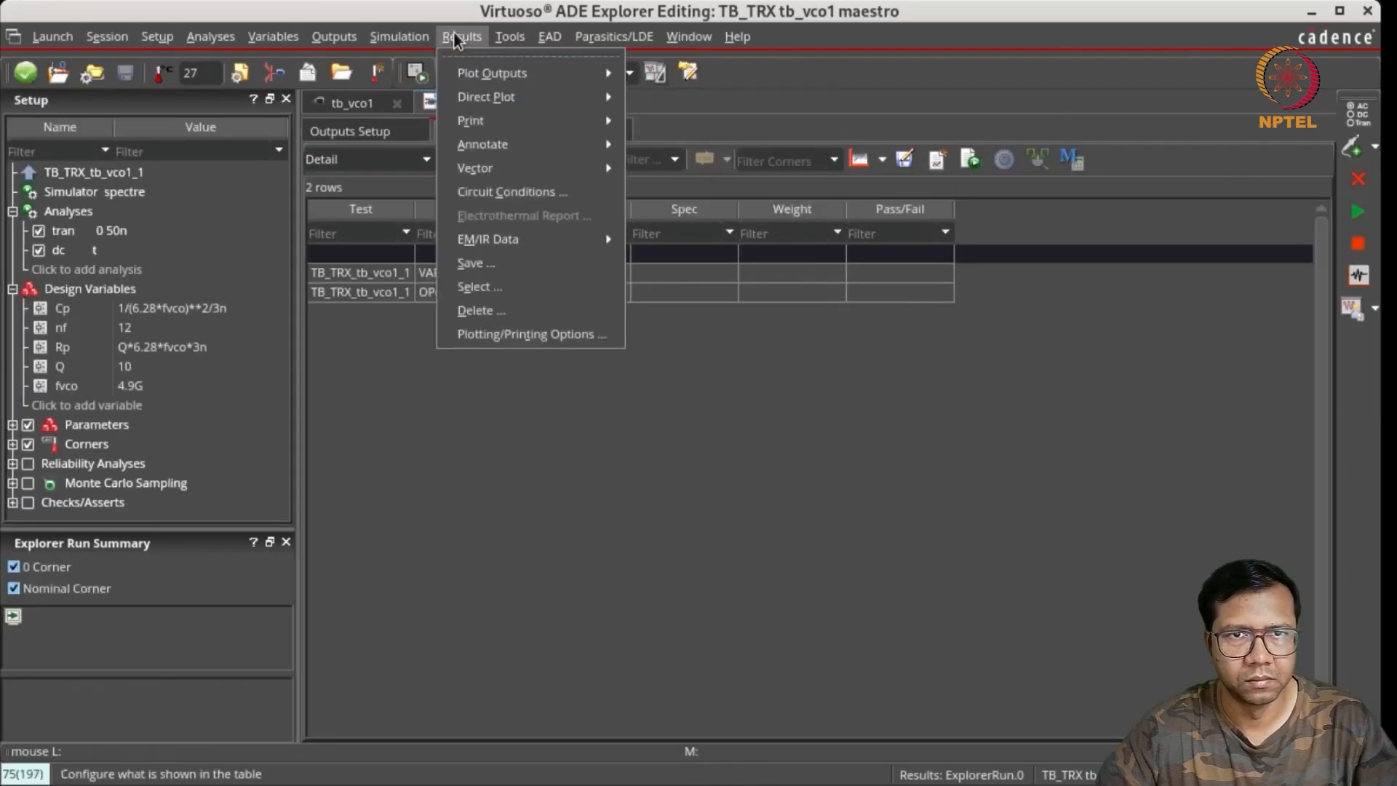
{"action": "mouse_move", "coordinate": [503, 97]}
{"action": "left_click", "coordinate": [656, 99]}
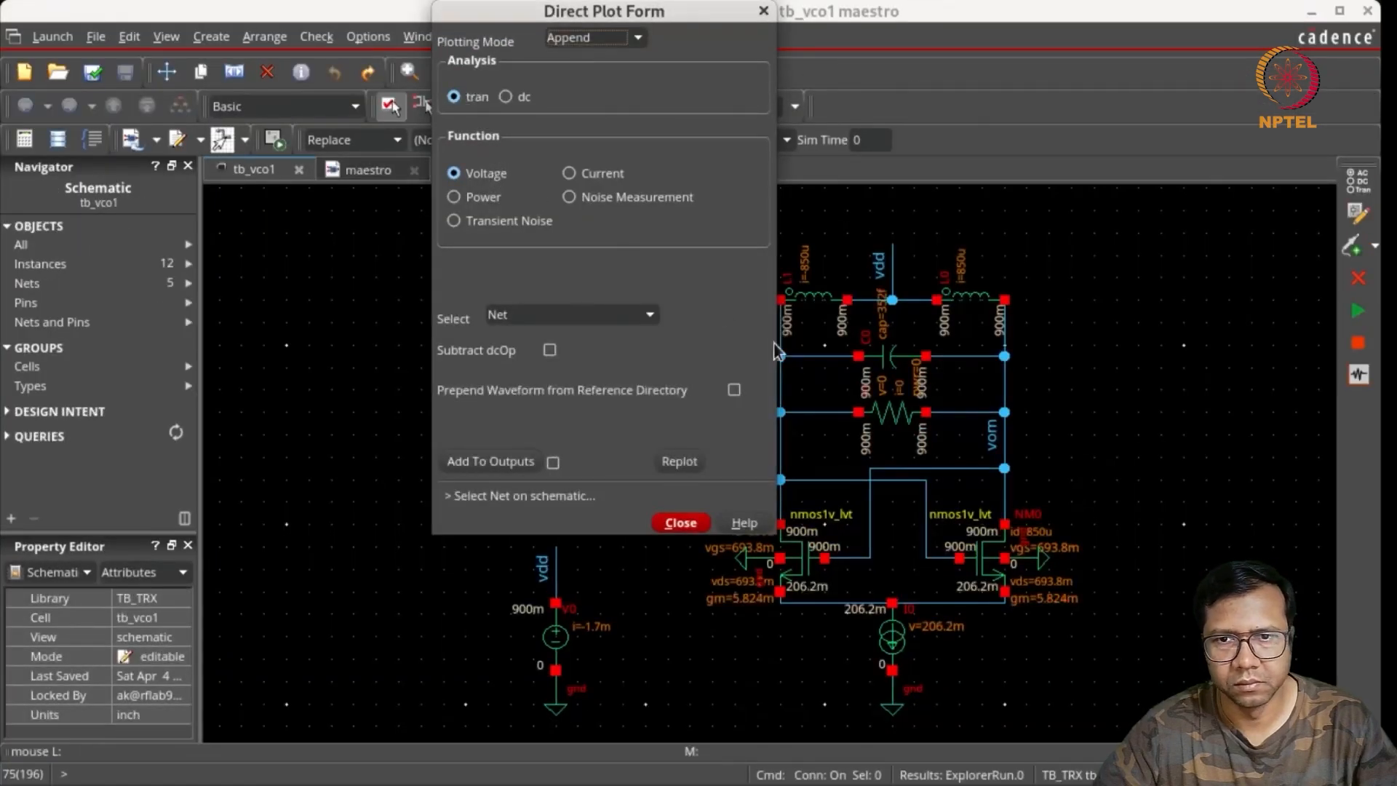
{"action": "left_click", "coordinate": [802, 420]}
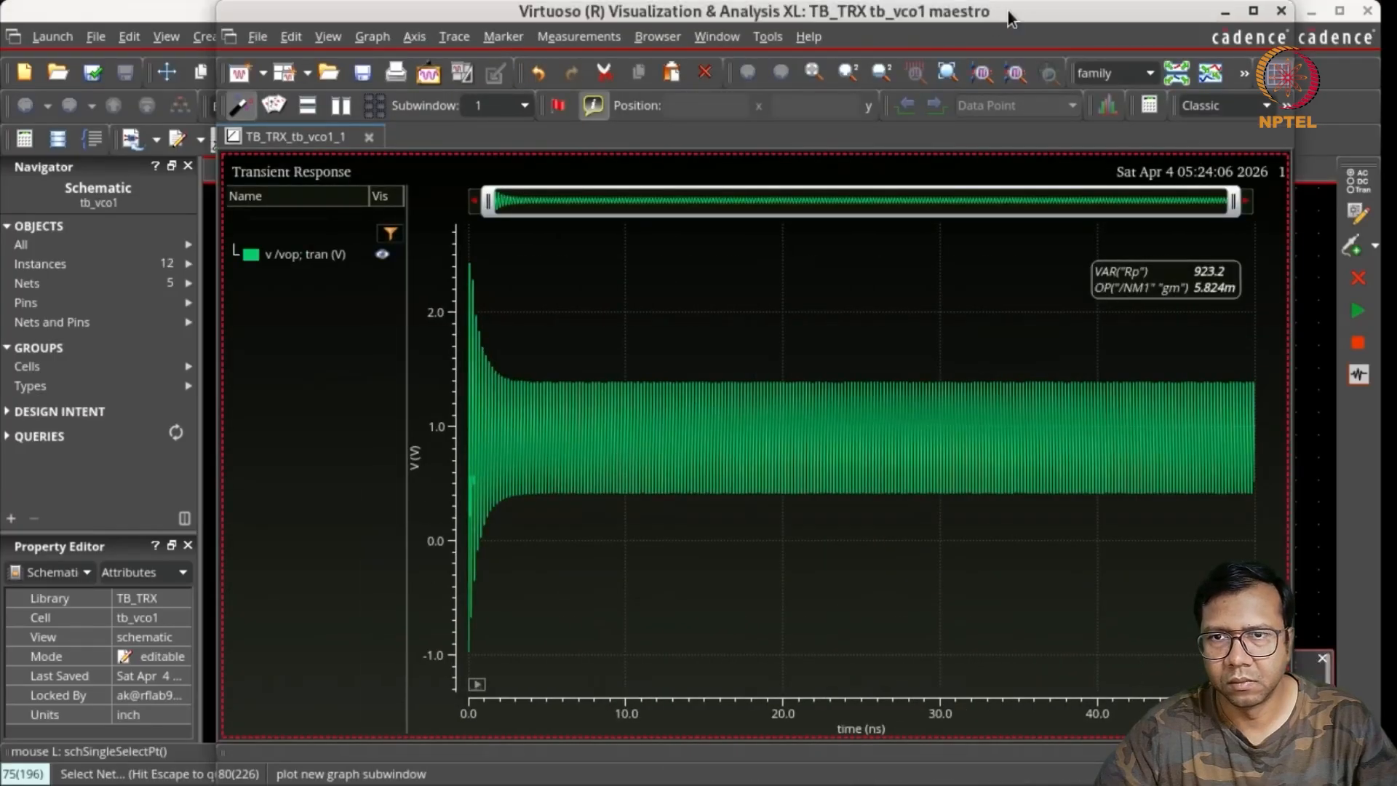
{"action": "left_click", "coordinate": [1317, 119]}
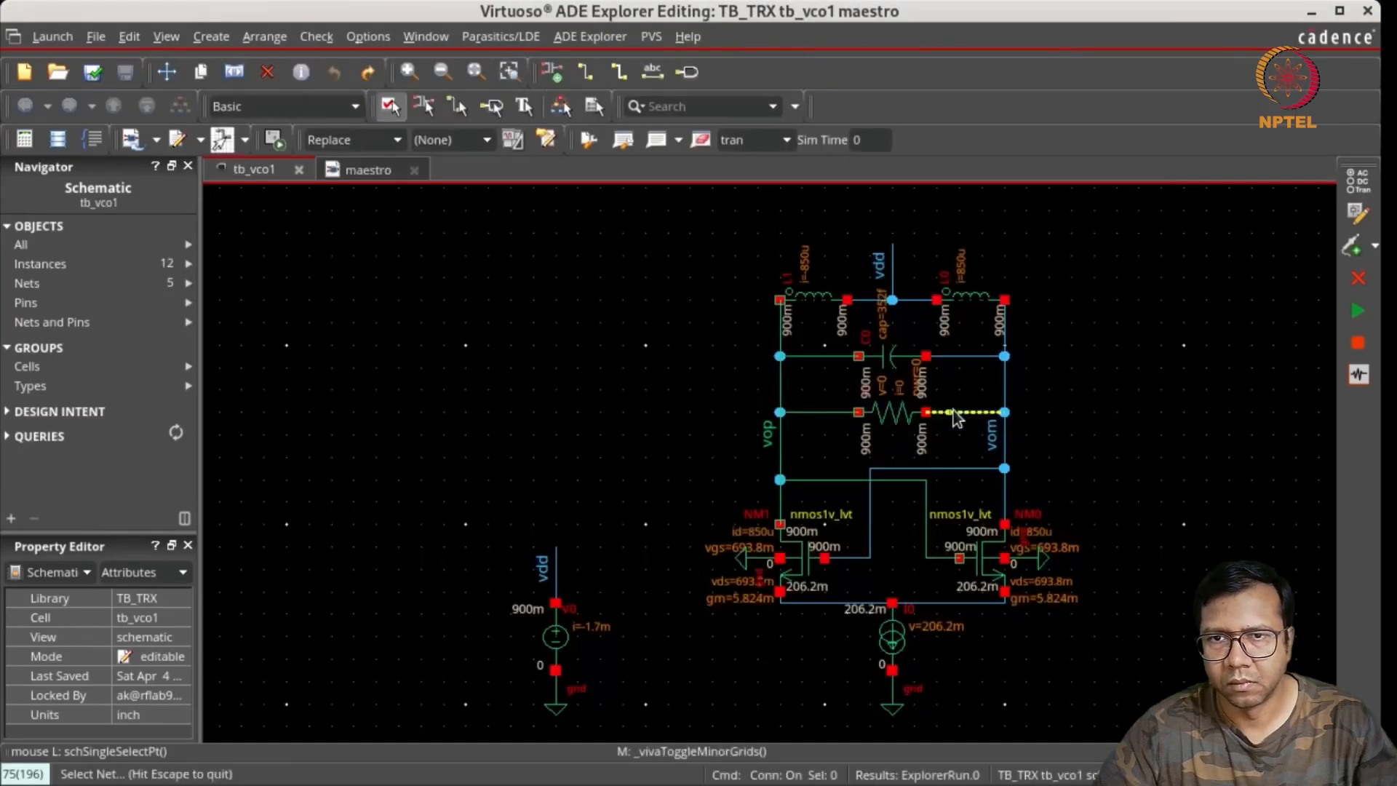
{"action": "left_click", "coordinate": [954, 411]}
Step: Examine the steady-state vop and vom oscillation between about 33 and 35 ns and read vom's peak and trough values
{"action": "left_click_drag", "start_coordinate": [950, 372], "coordinate": [1026, 495]}
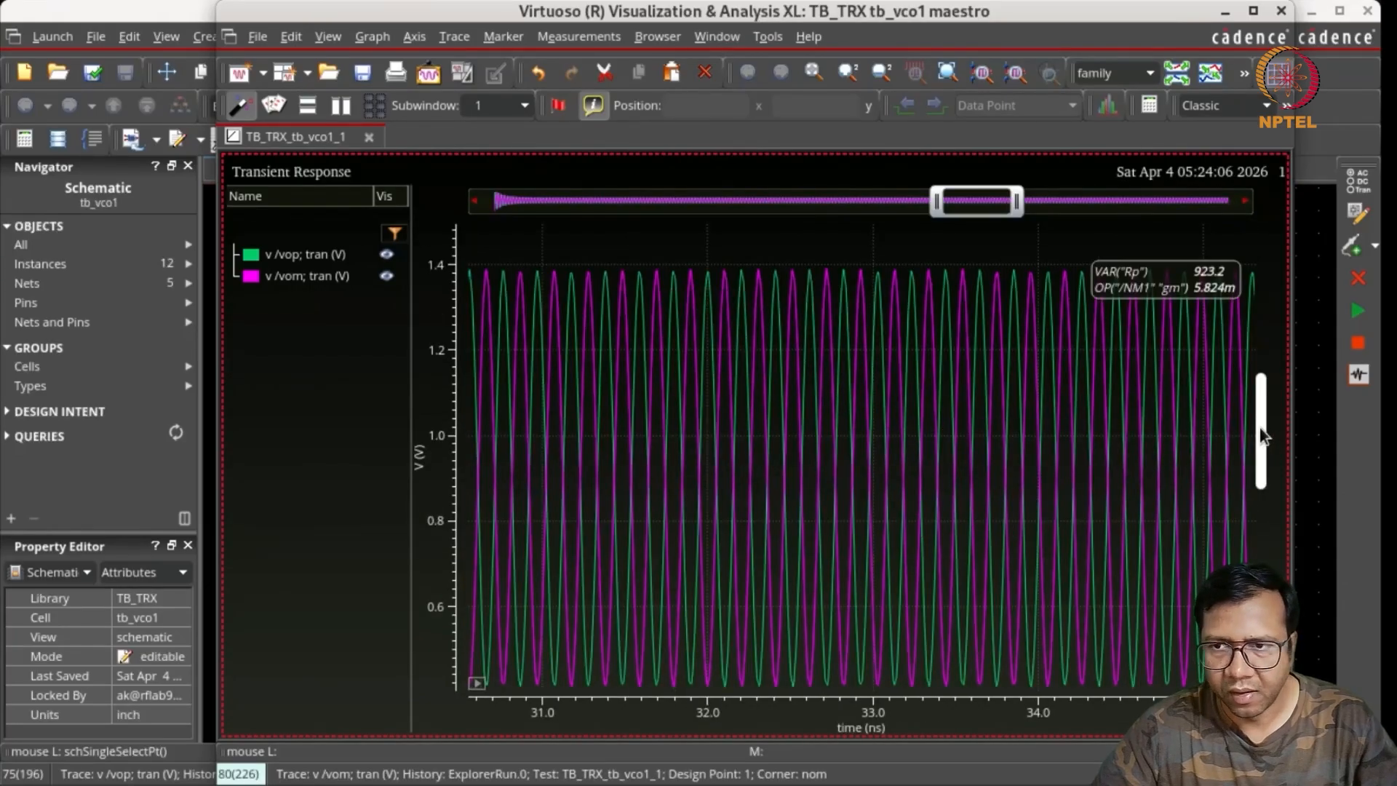
{"action": "left_click_drag", "start_coordinate": [1263, 435], "coordinate": [1267, 442]}
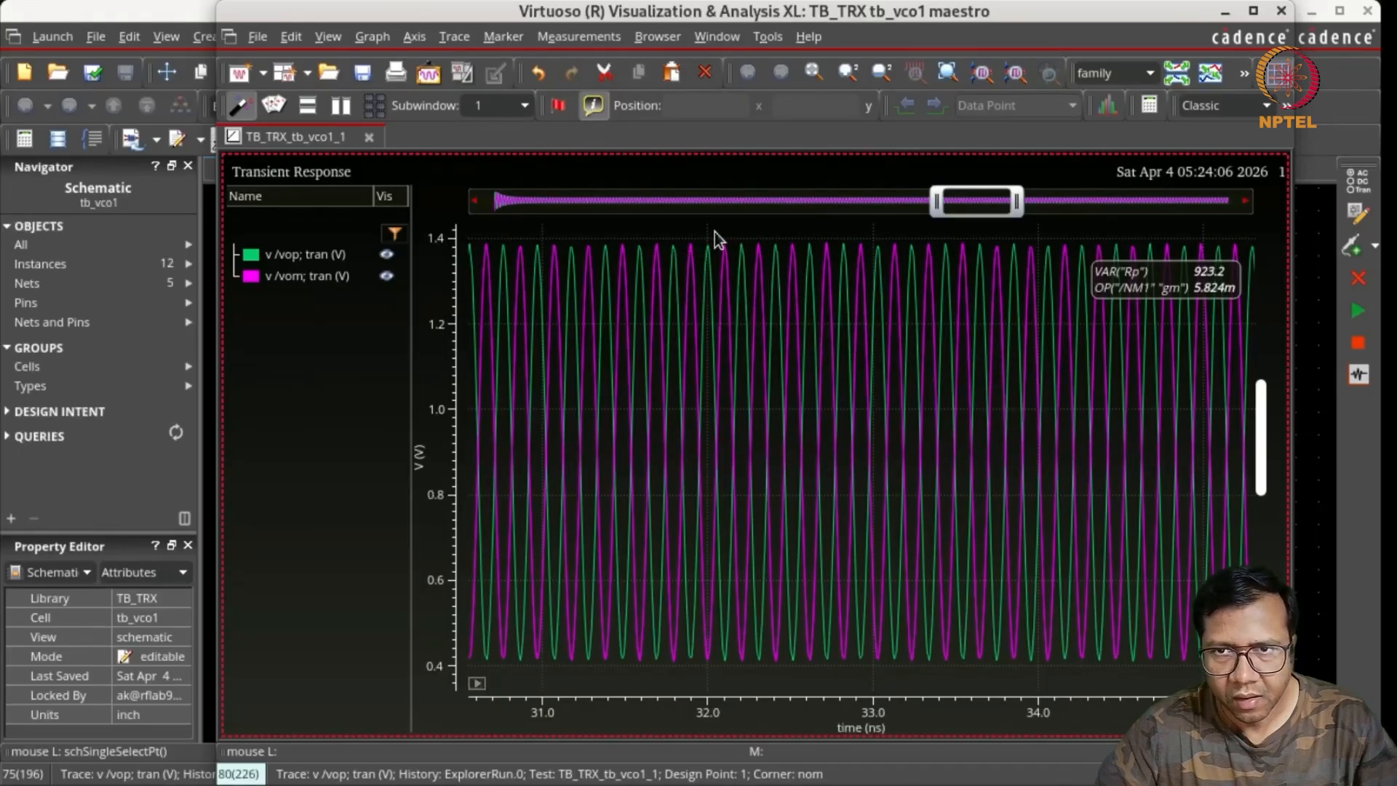
{"action": "left_click_drag", "start_coordinate": [938, 205], "coordinate": [982, 209]}
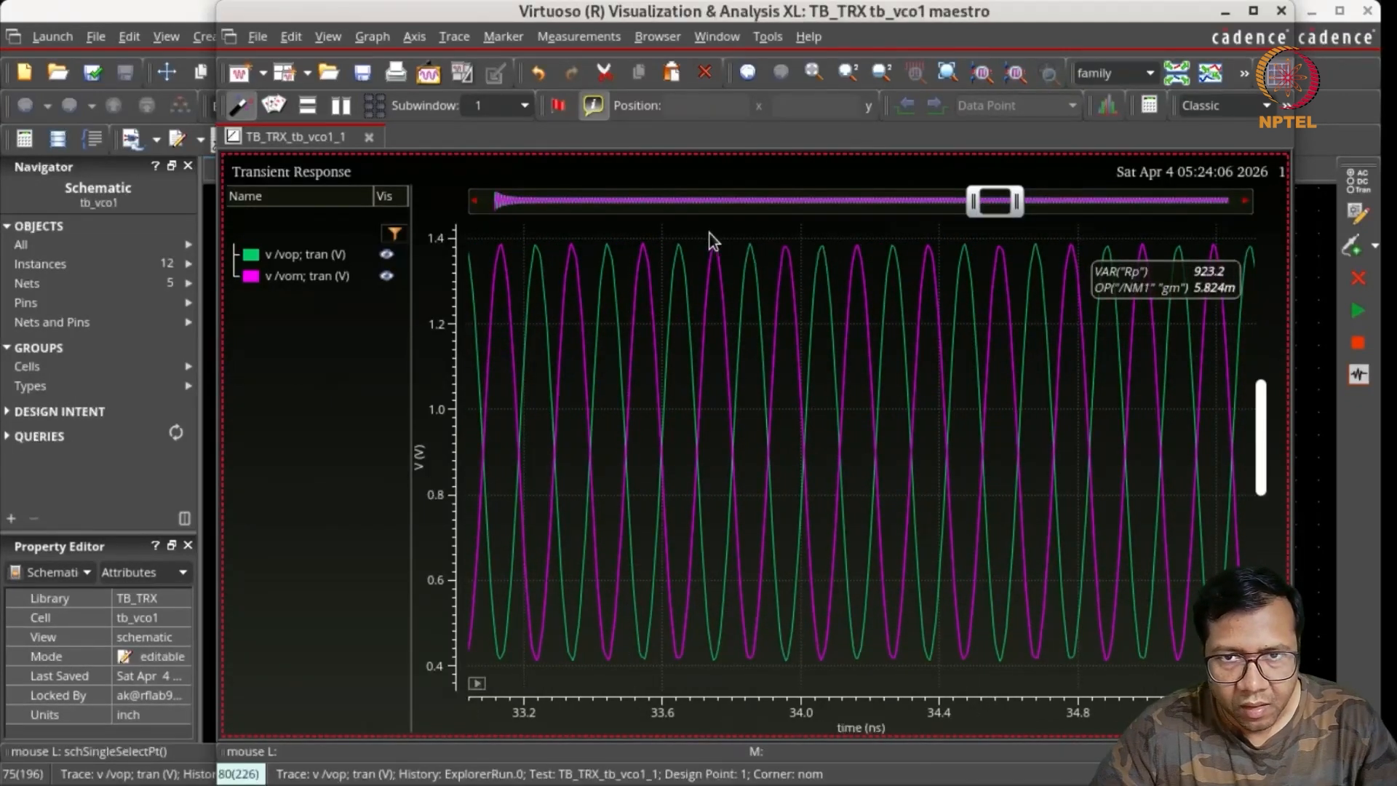
{"action": "mouse_move", "coordinate": [713, 246]}
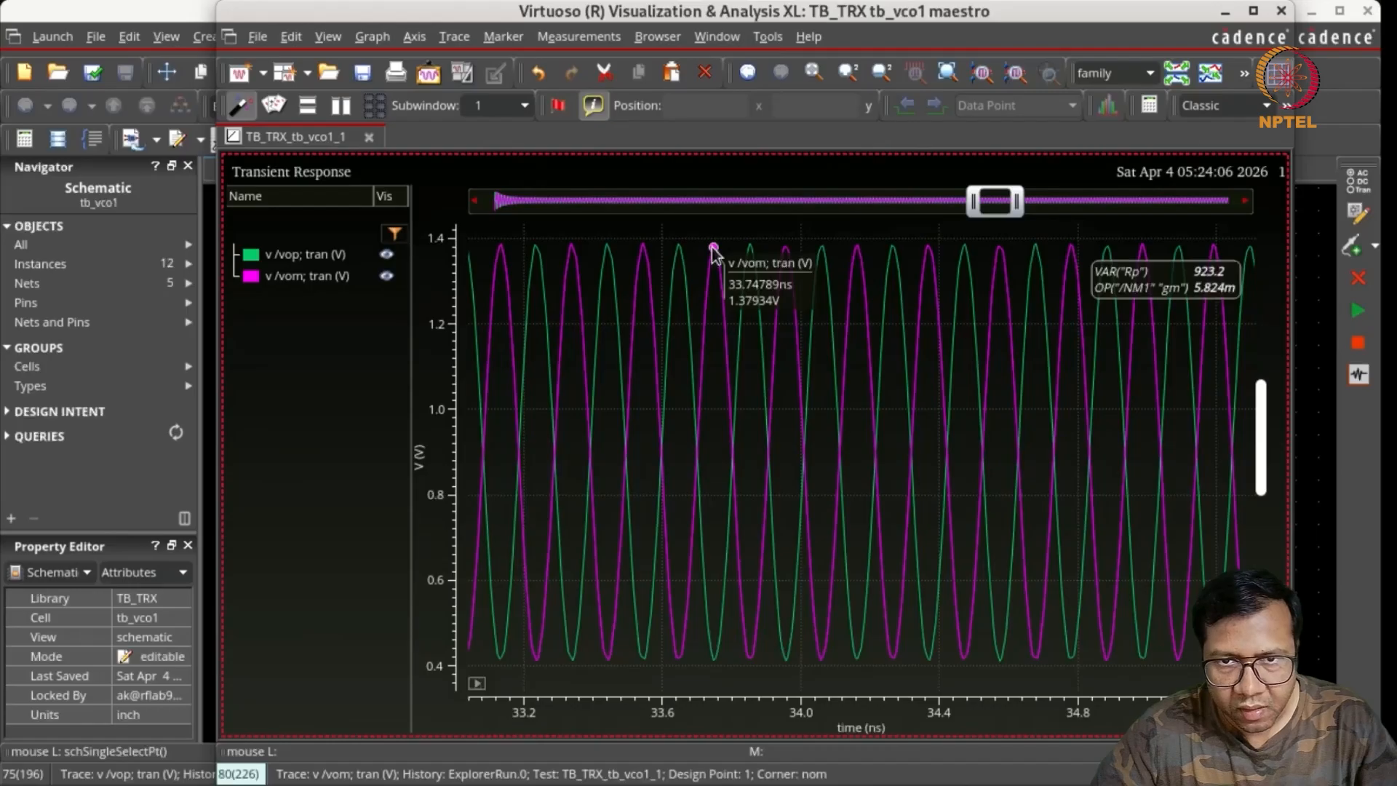
{"action": "mouse_move", "coordinate": [755, 664]}
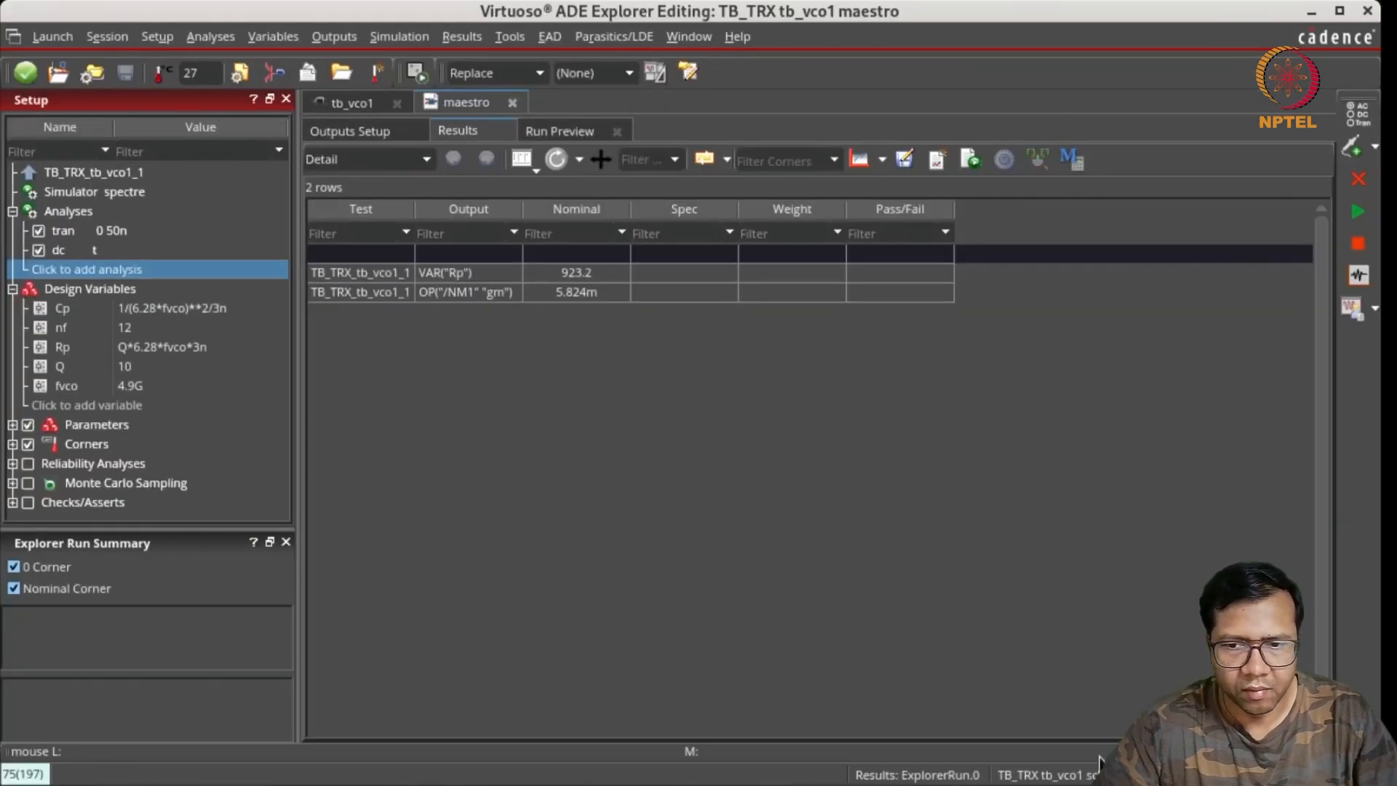
Step: Start a harmonic balance analysis with one tone, a fundamental frequency of 4.9G and 10 harmonics
{"action": "left_click", "coordinate": [939, 501]}
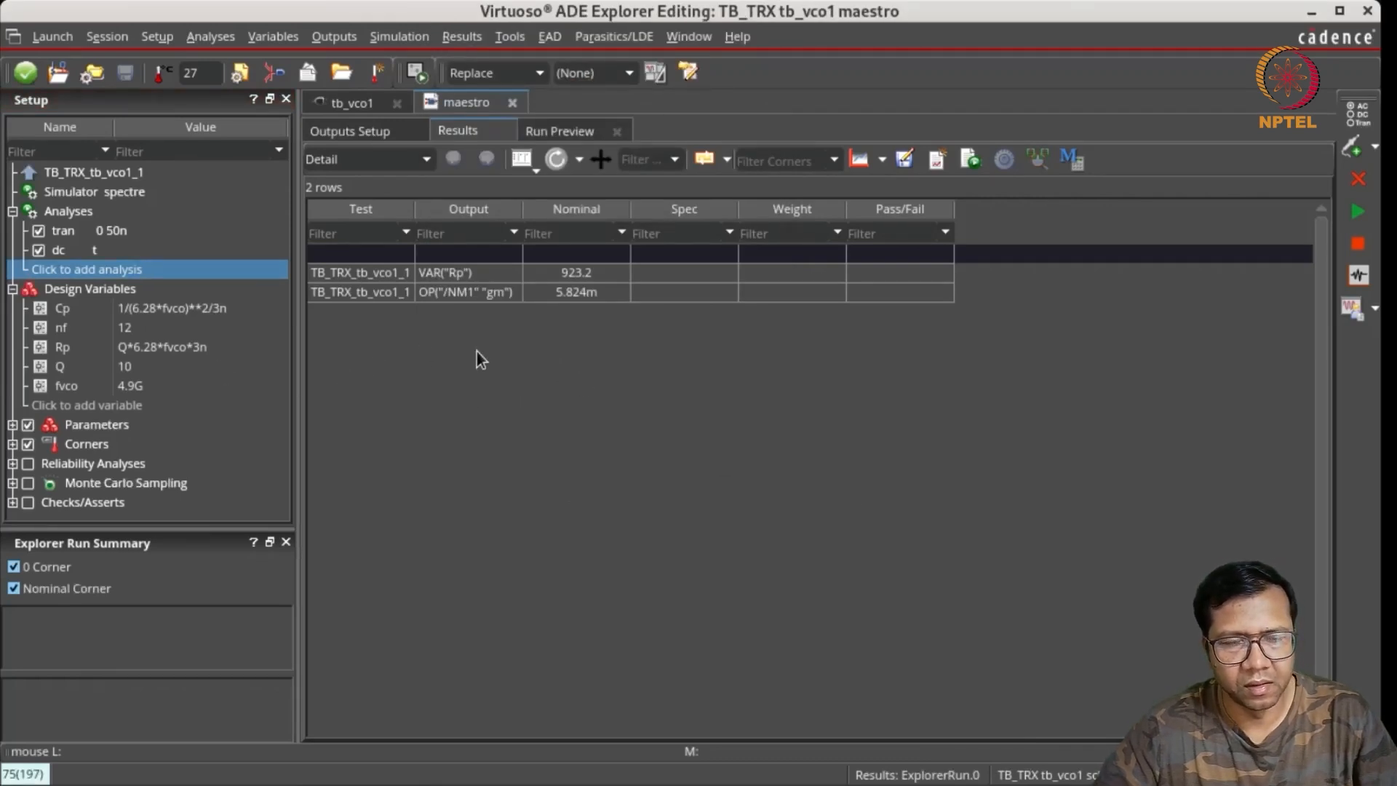
{"action": "left_click", "coordinate": [146, 270]}
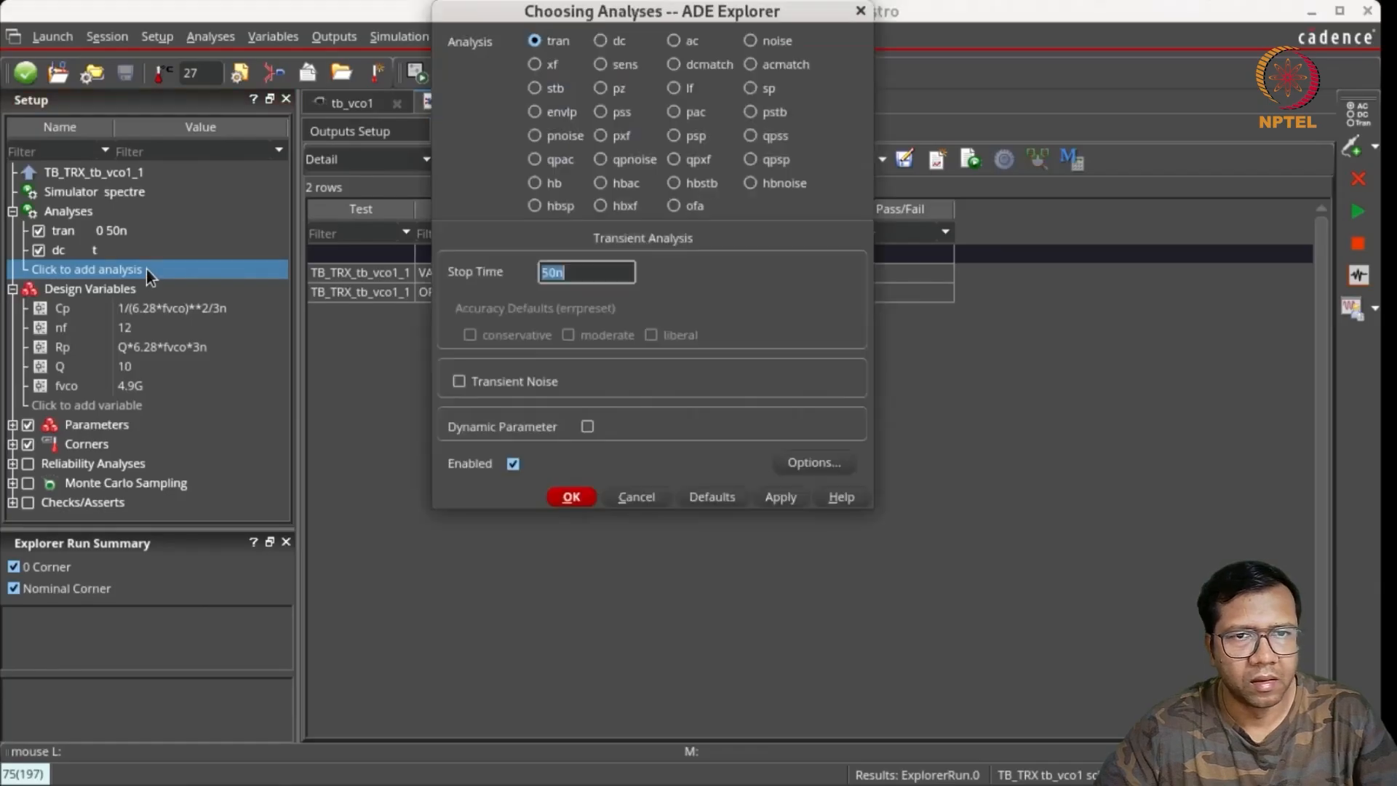
{"action": "left_click", "coordinate": [553, 181]}
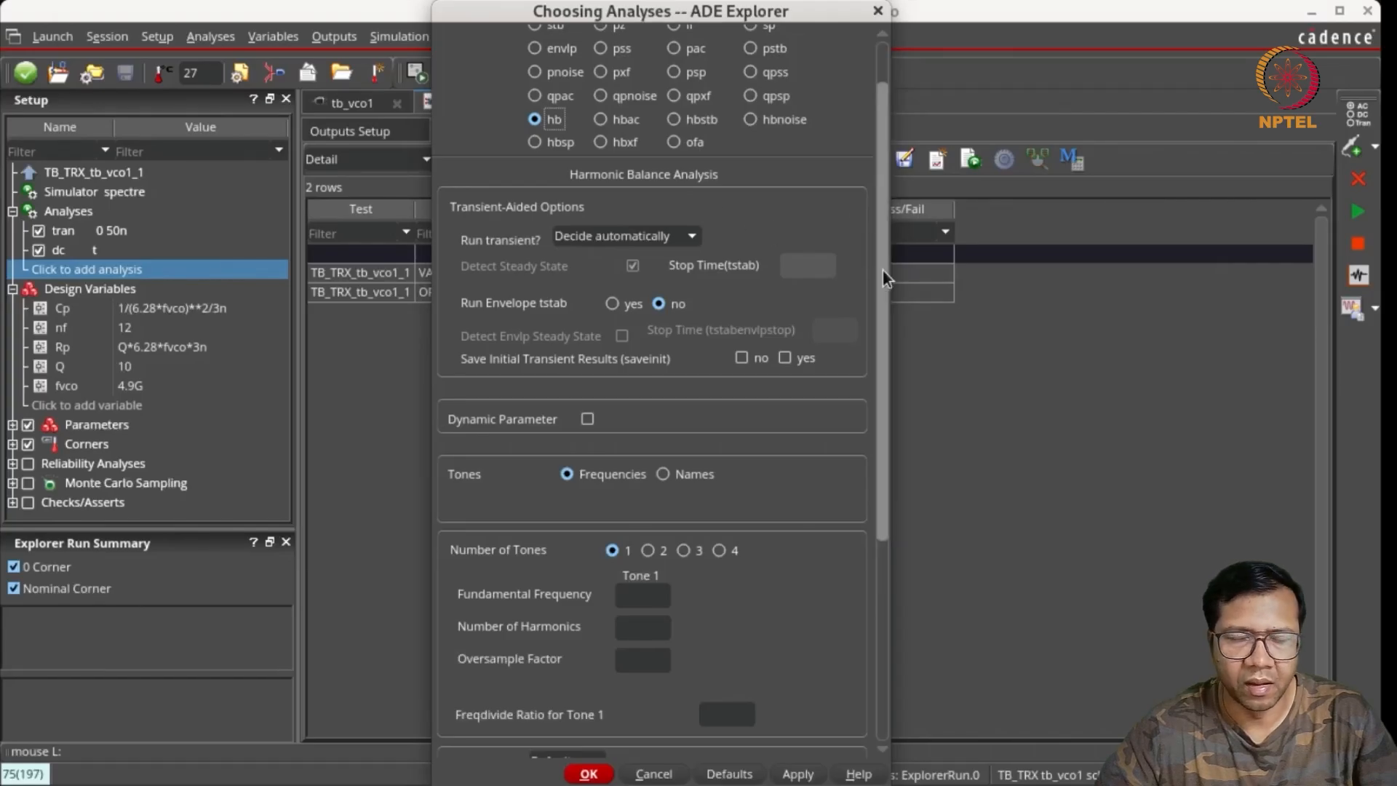
{"action": "left_click_drag", "start_coordinate": [884, 271], "coordinate": [875, 194]}
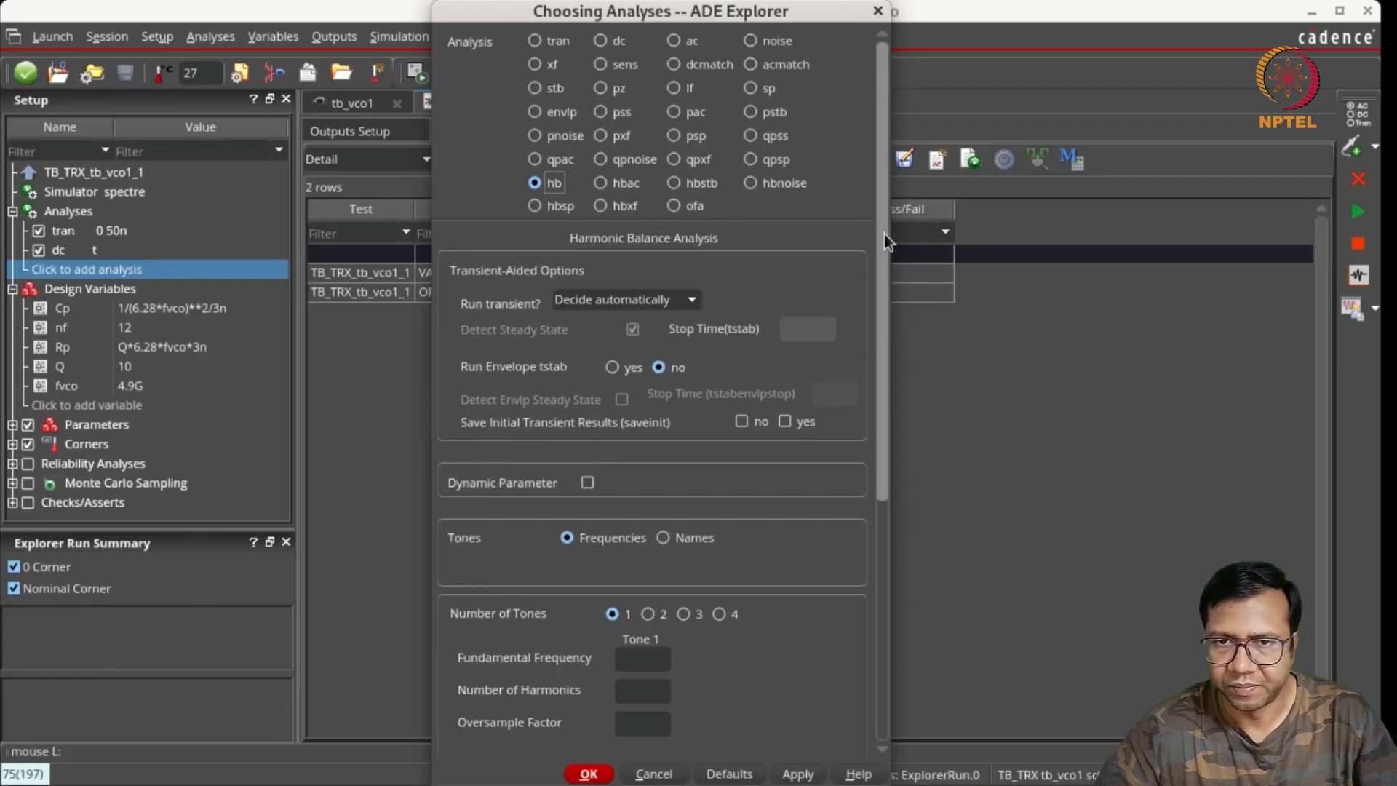
{"action": "left_click_drag", "start_coordinate": [876, 303], "coordinate": [895, 509]}
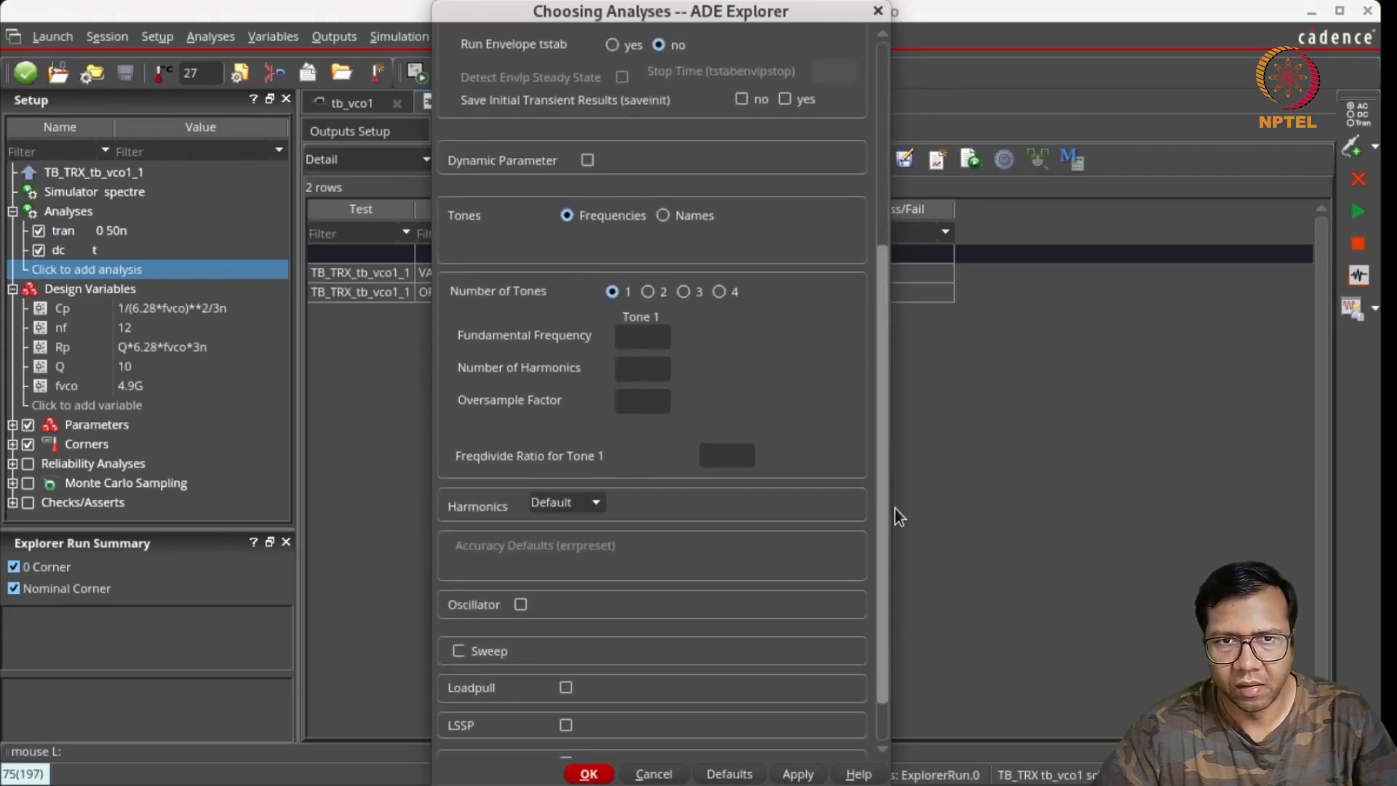
{"action": "left_click", "coordinate": [633, 329]}
{"action": "type", "text": "4.9G"}
{"action": "left_click", "coordinate": [631, 361]}
{"action": "type", "text": "10"}
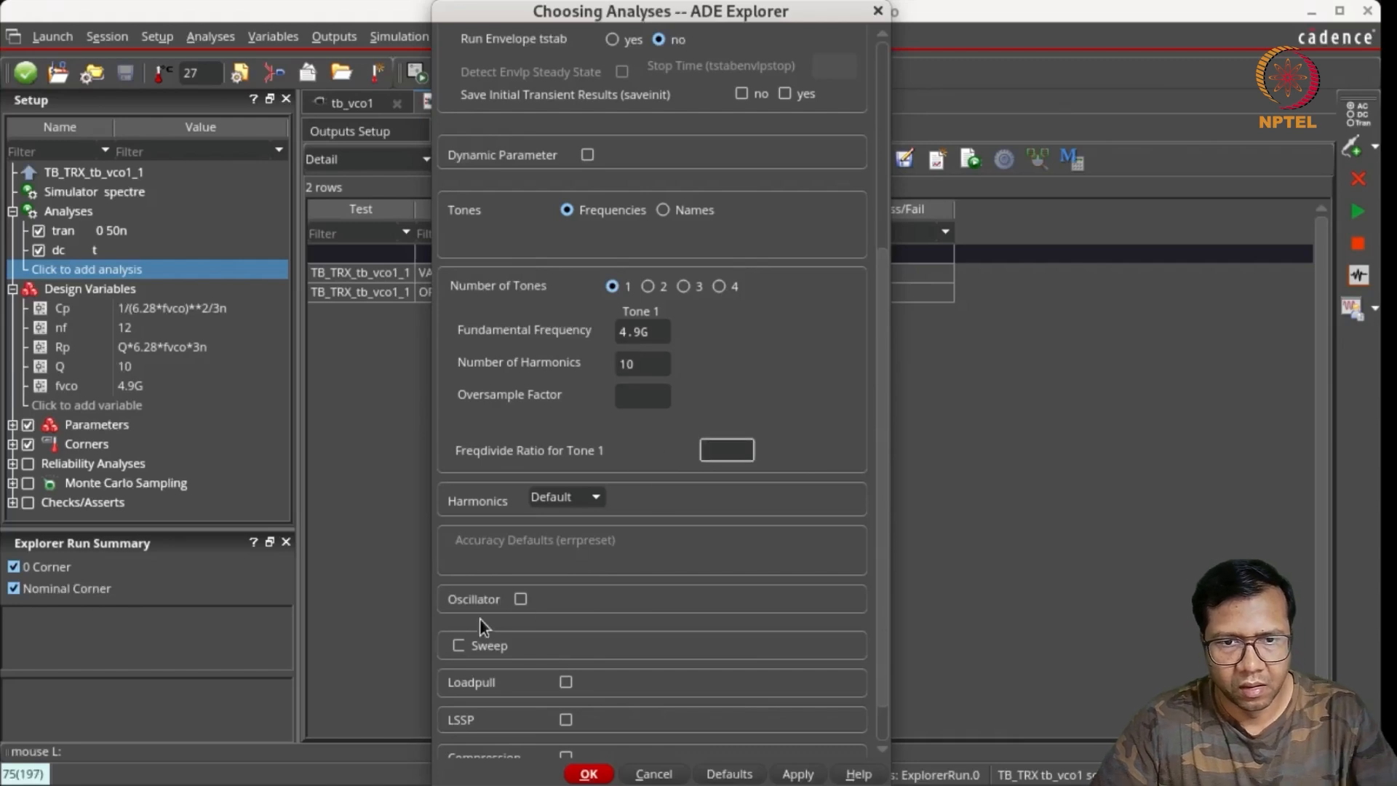
Step: Enable the oscillator option for the harmonic balance analysis, with vop as the positive node and vom as the negative node
{"action": "left_click", "coordinate": [519, 599]}
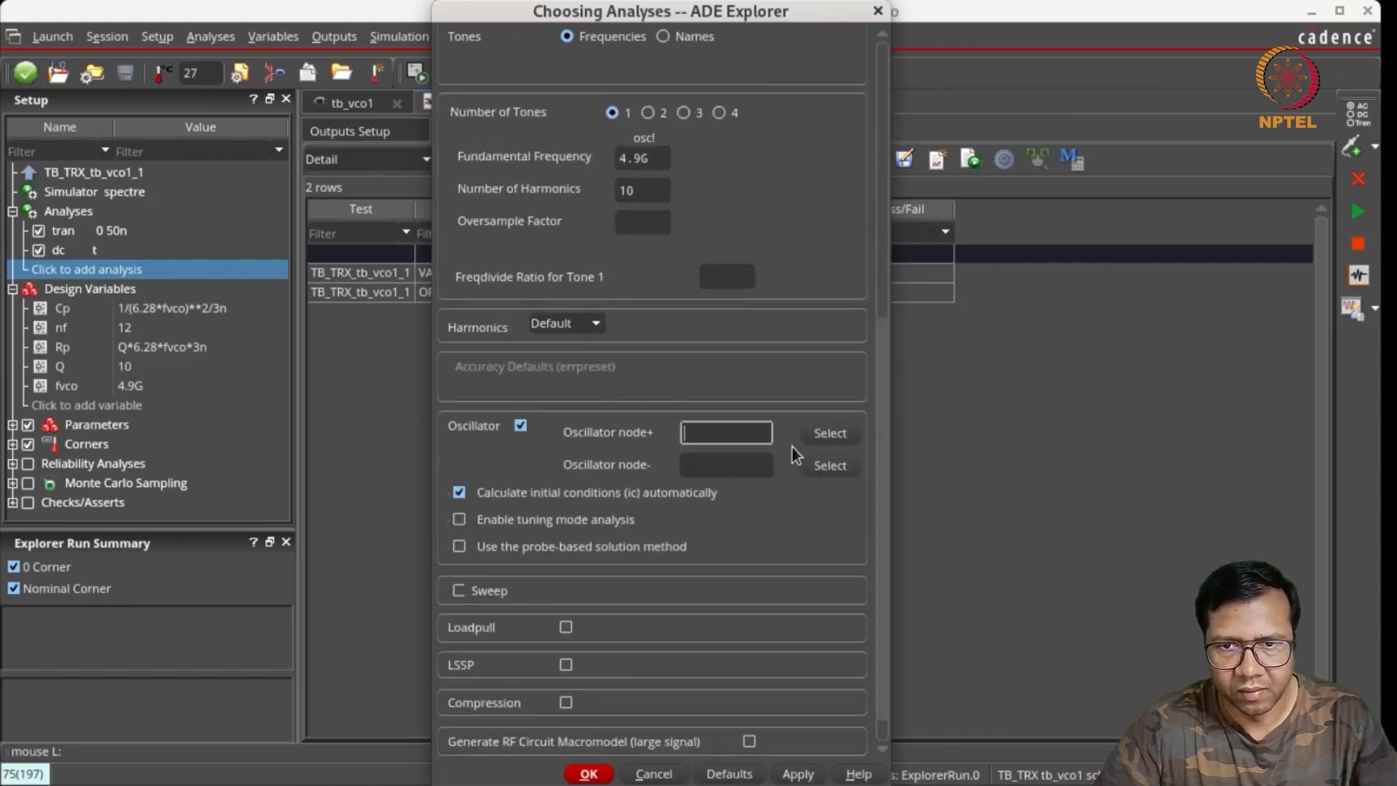
{"action": "left_click", "coordinate": [825, 434]}
{"action": "left_click", "coordinate": [785, 431]}
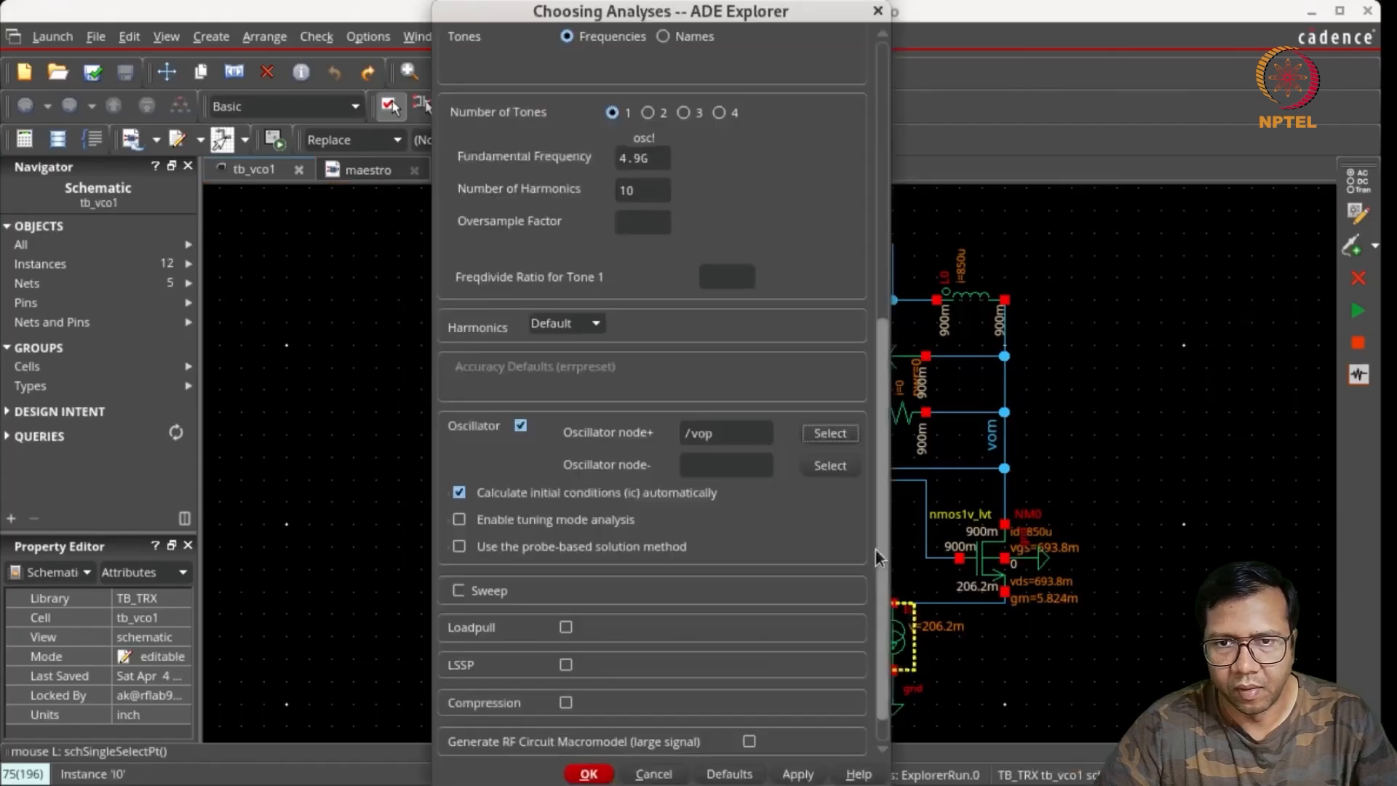
{"action": "left_click", "coordinate": [831, 465]}
{"action": "left_click", "coordinate": [1005, 444]}
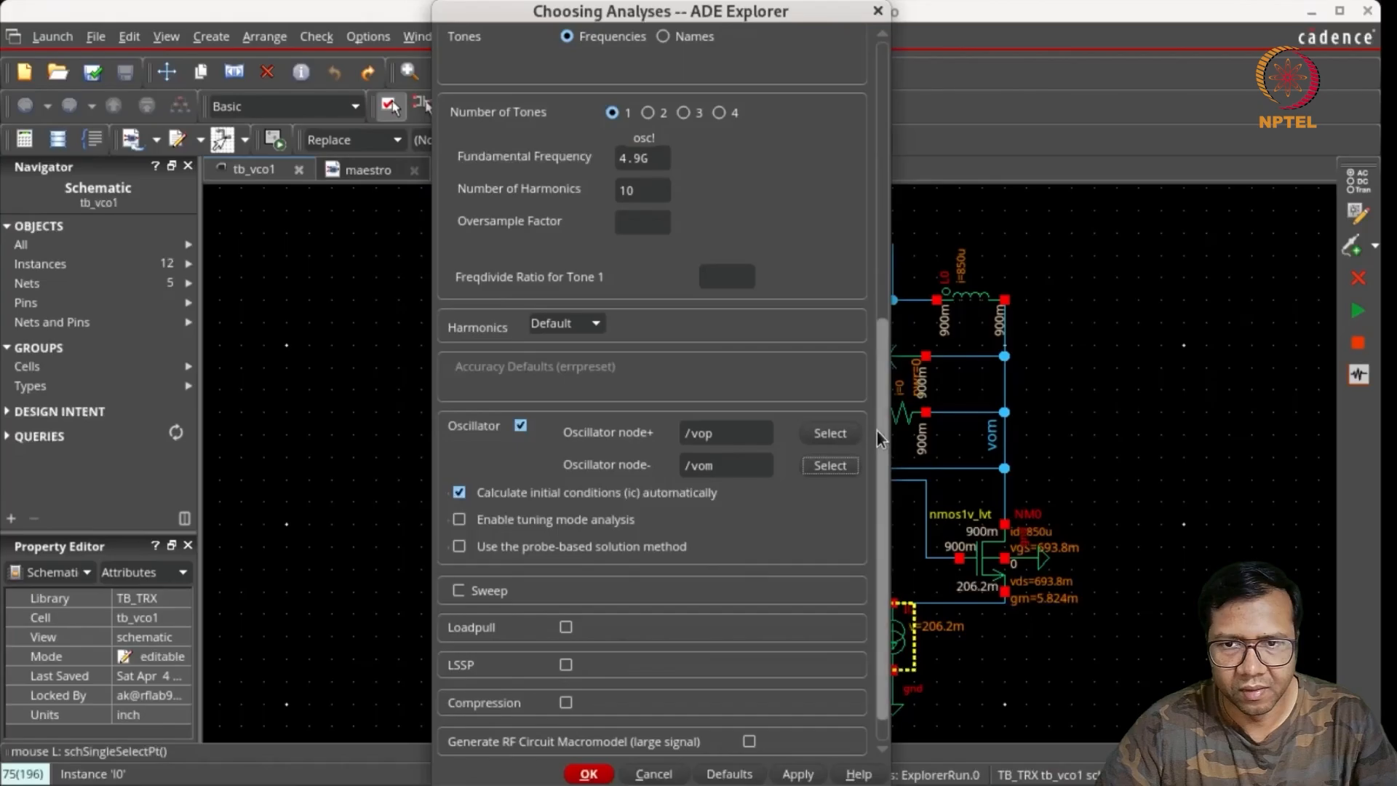
{"action": "left_click_drag", "start_coordinate": [877, 431], "coordinate": [879, 465]}
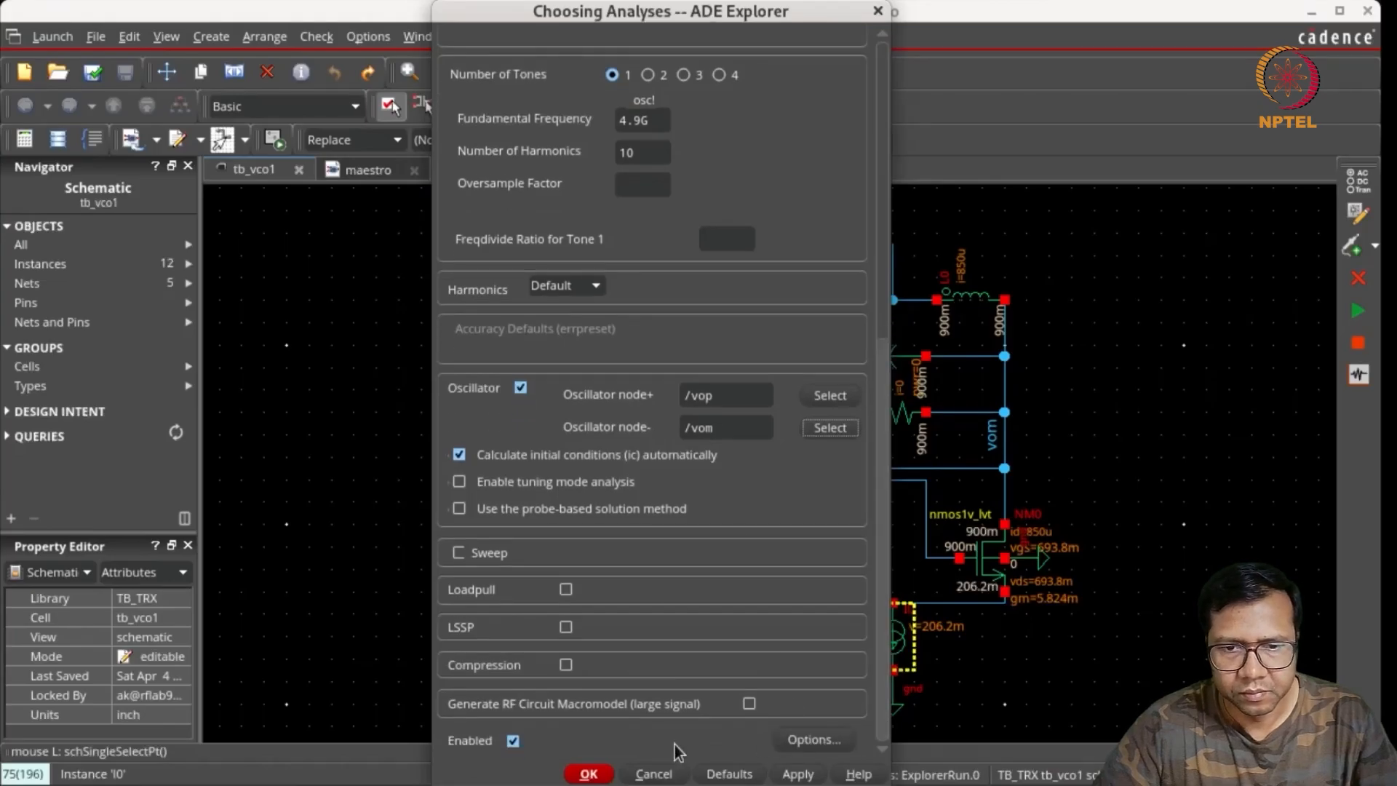
Step: Set the oversample factor and the freqdivide ratio for the tone to 1 and confirm the harmonic balance analysis
{"action": "left_click", "coordinate": [593, 775]}
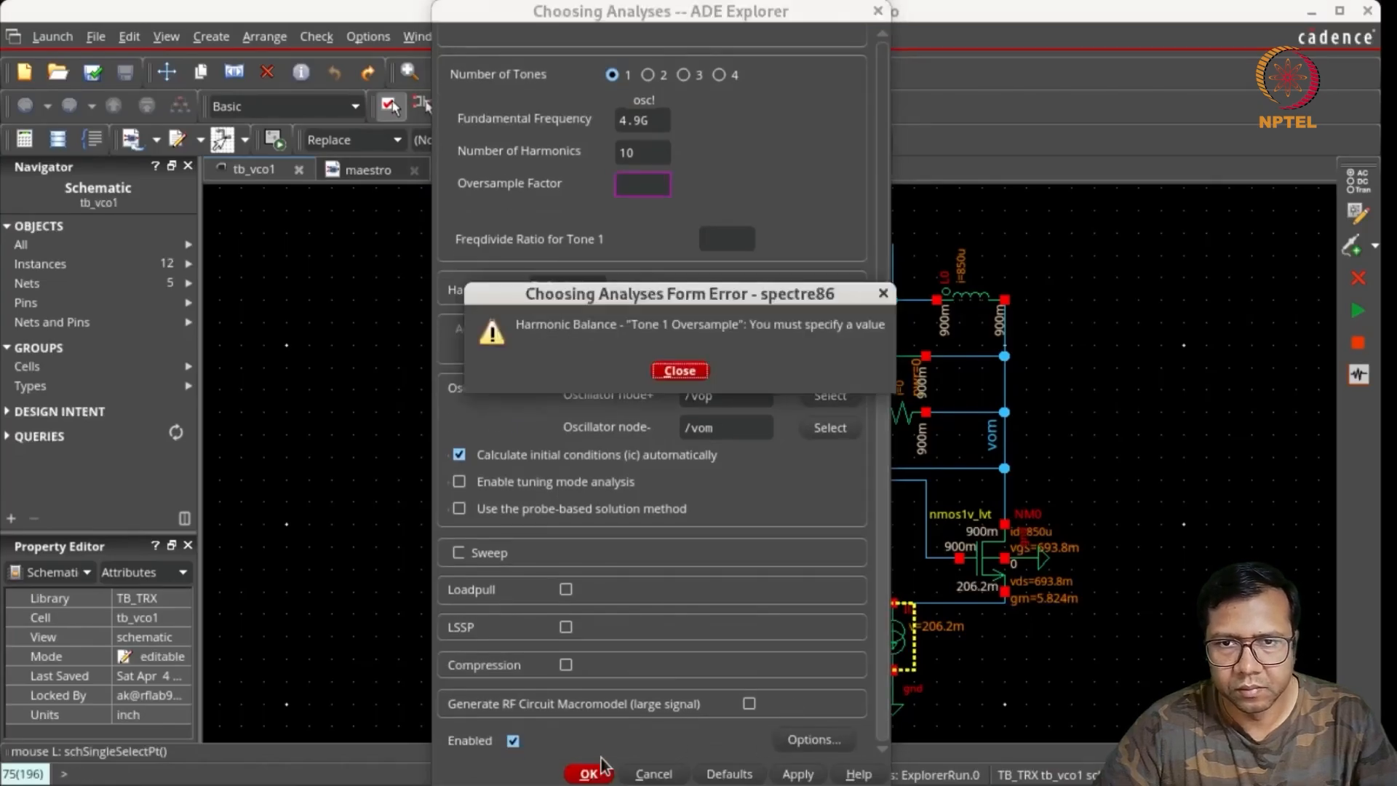
{"action": "left_click", "coordinate": [677, 372]}
{"action": "left_click", "coordinate": [643, 184]}
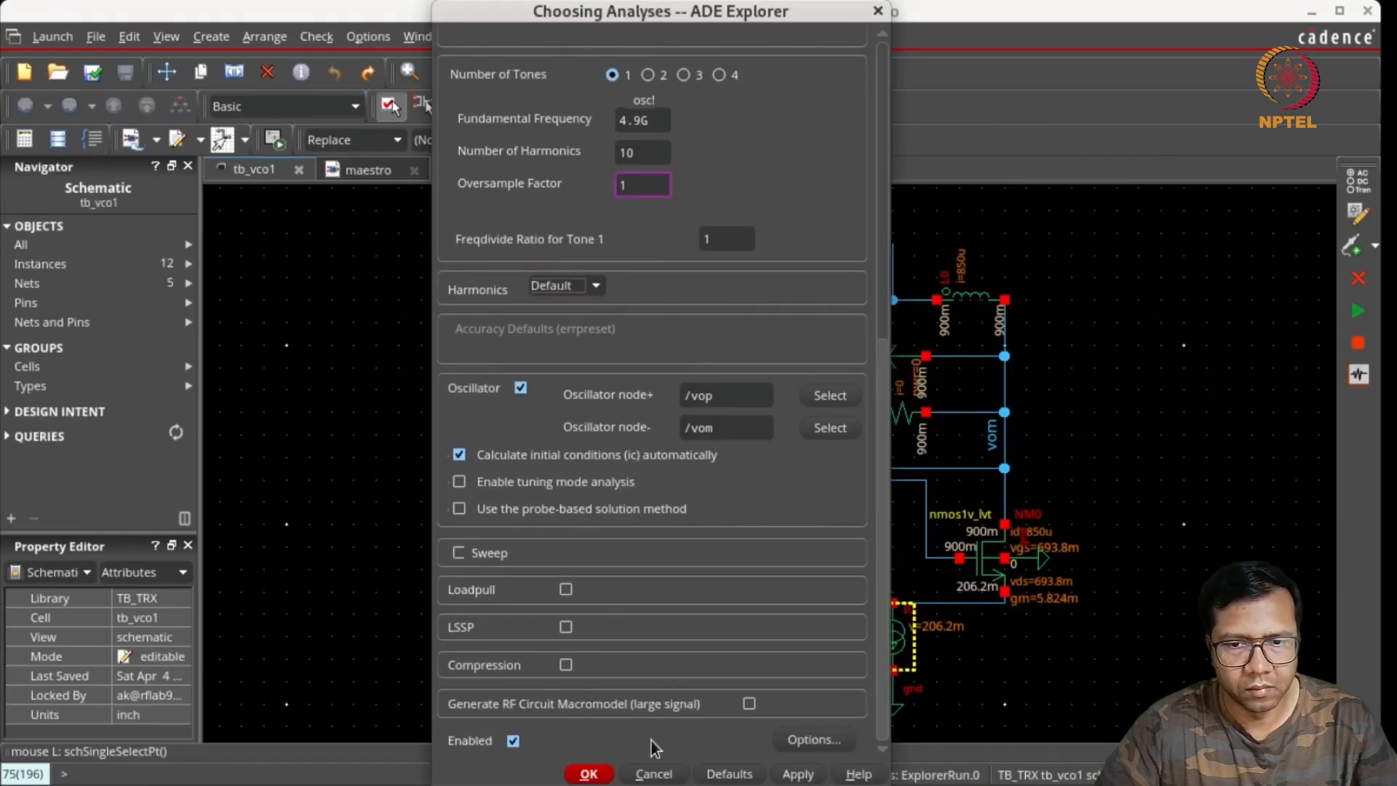
{"action": "left_click", "coordinate": [586, 774]}
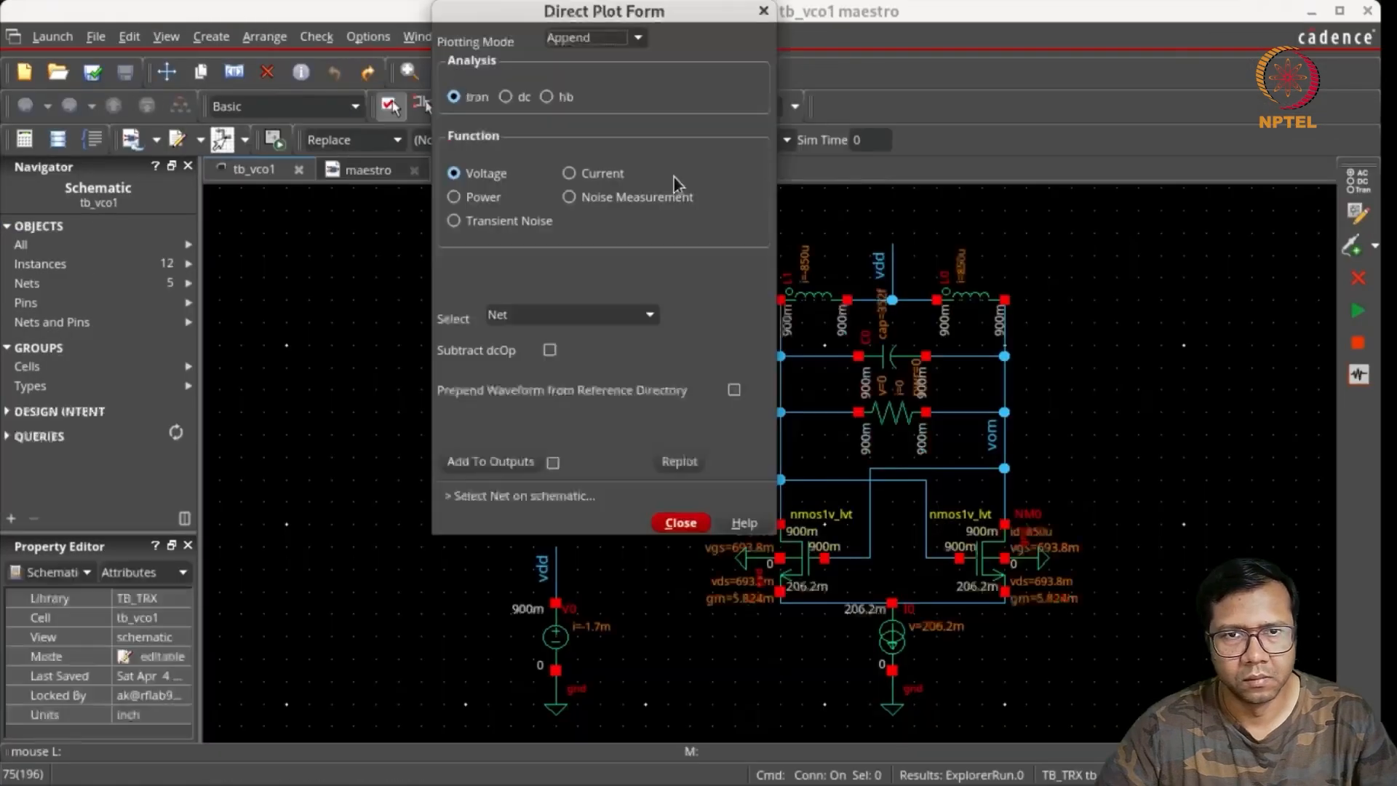
Step: Add the harmonic balance frequency of harmonic 1 to the outputs from the Direct Plot Form, and return to the maestro view
{"action": "left_click", "coordinate": [550, 97]}
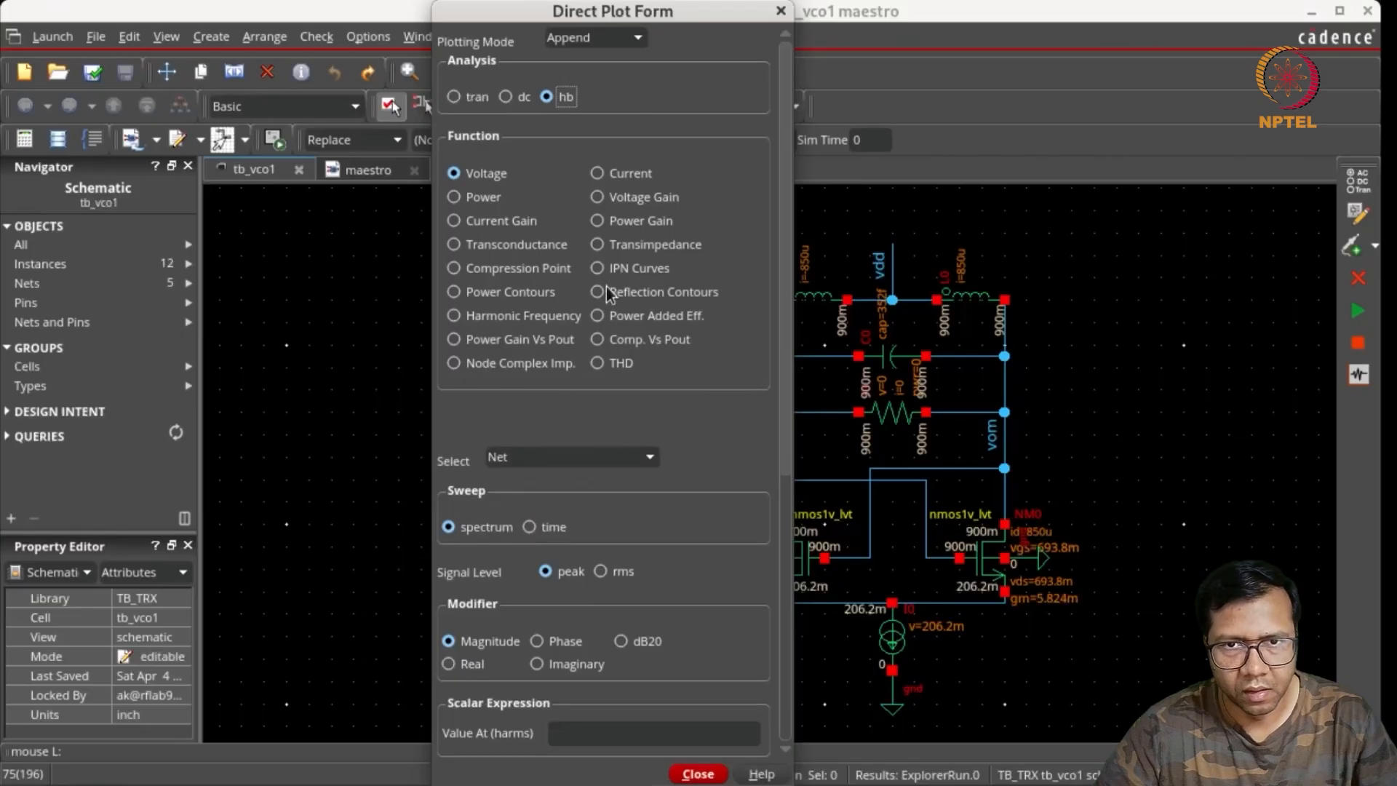
{"action": "left_click", "coordinate": [456, 315]}
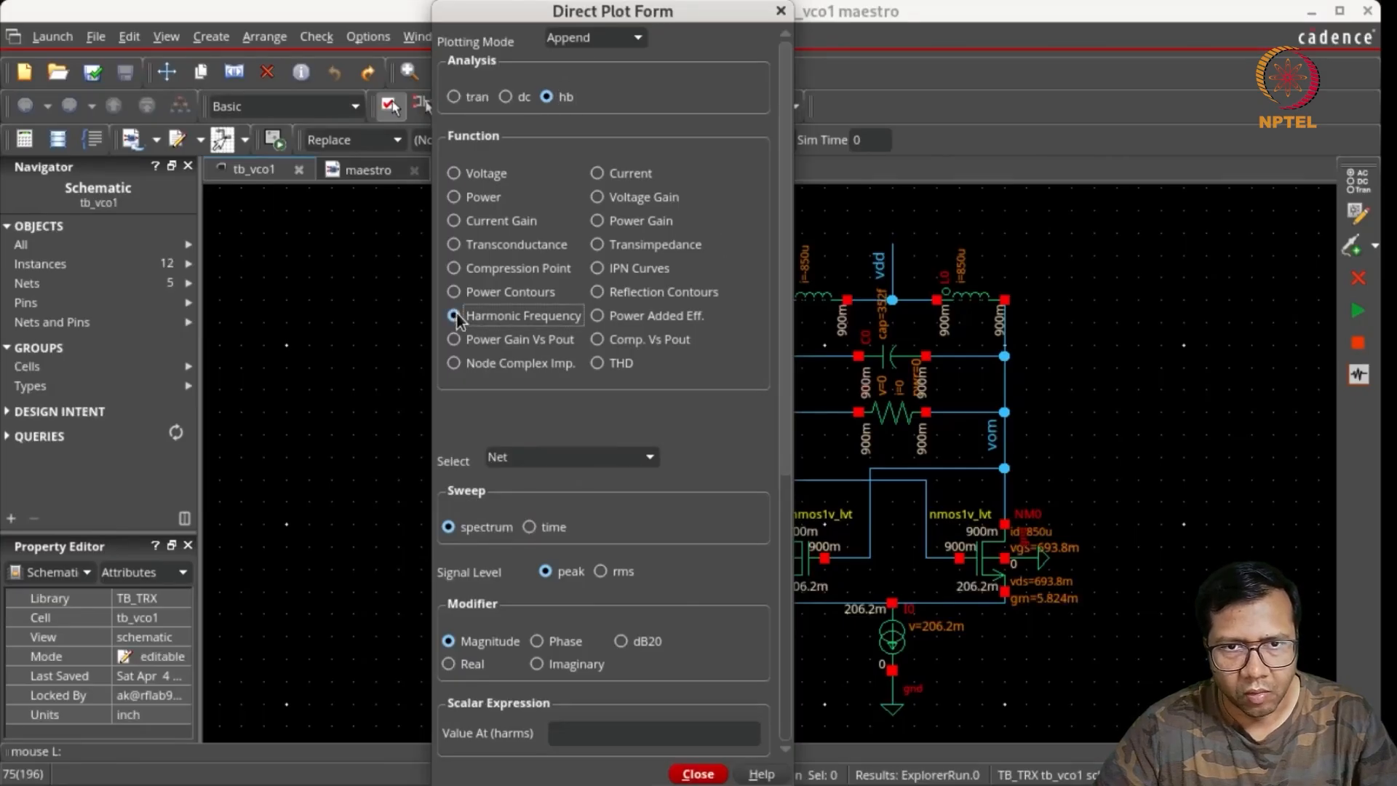
{"action": "left_click", "coordinate": [497, 494]}
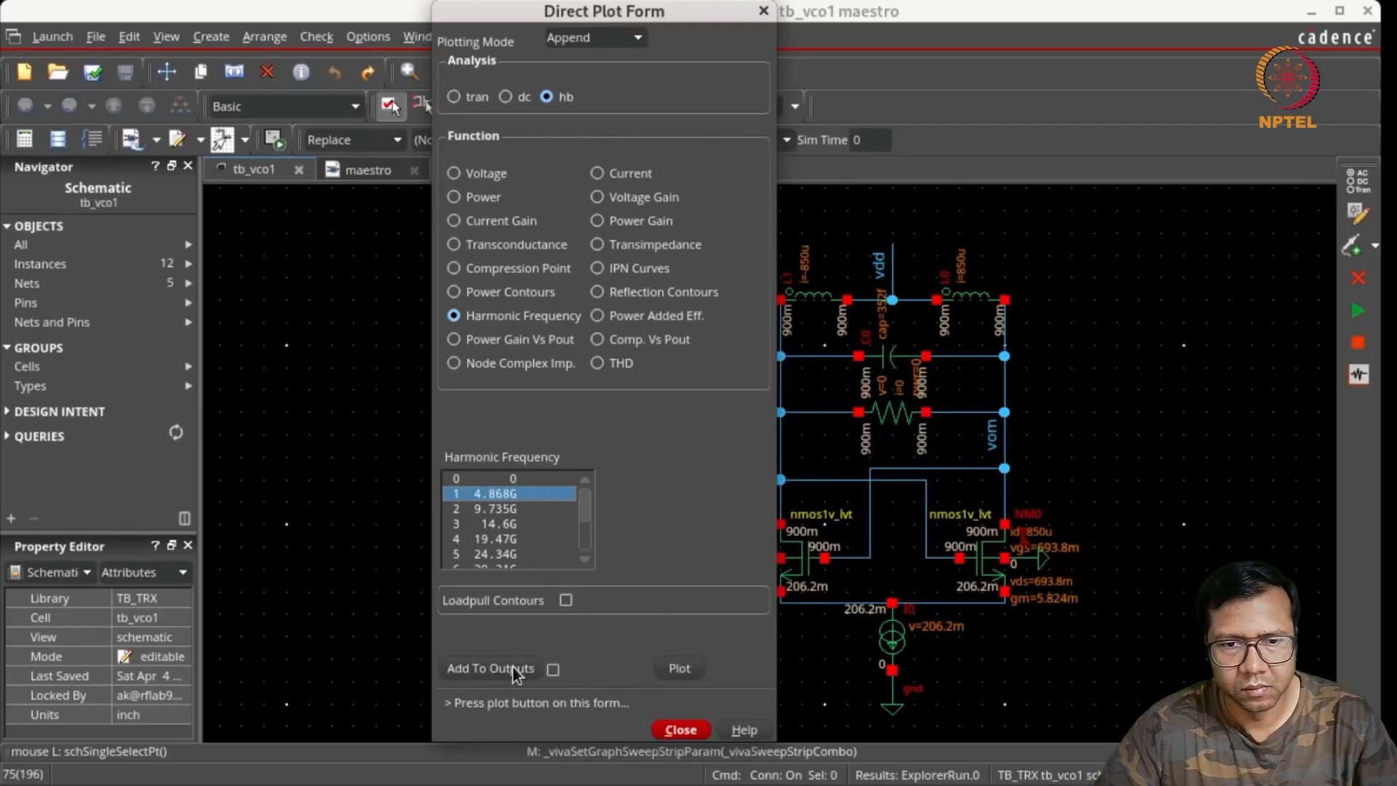
{"action": "left_click", "coordinate": [680, 730]}
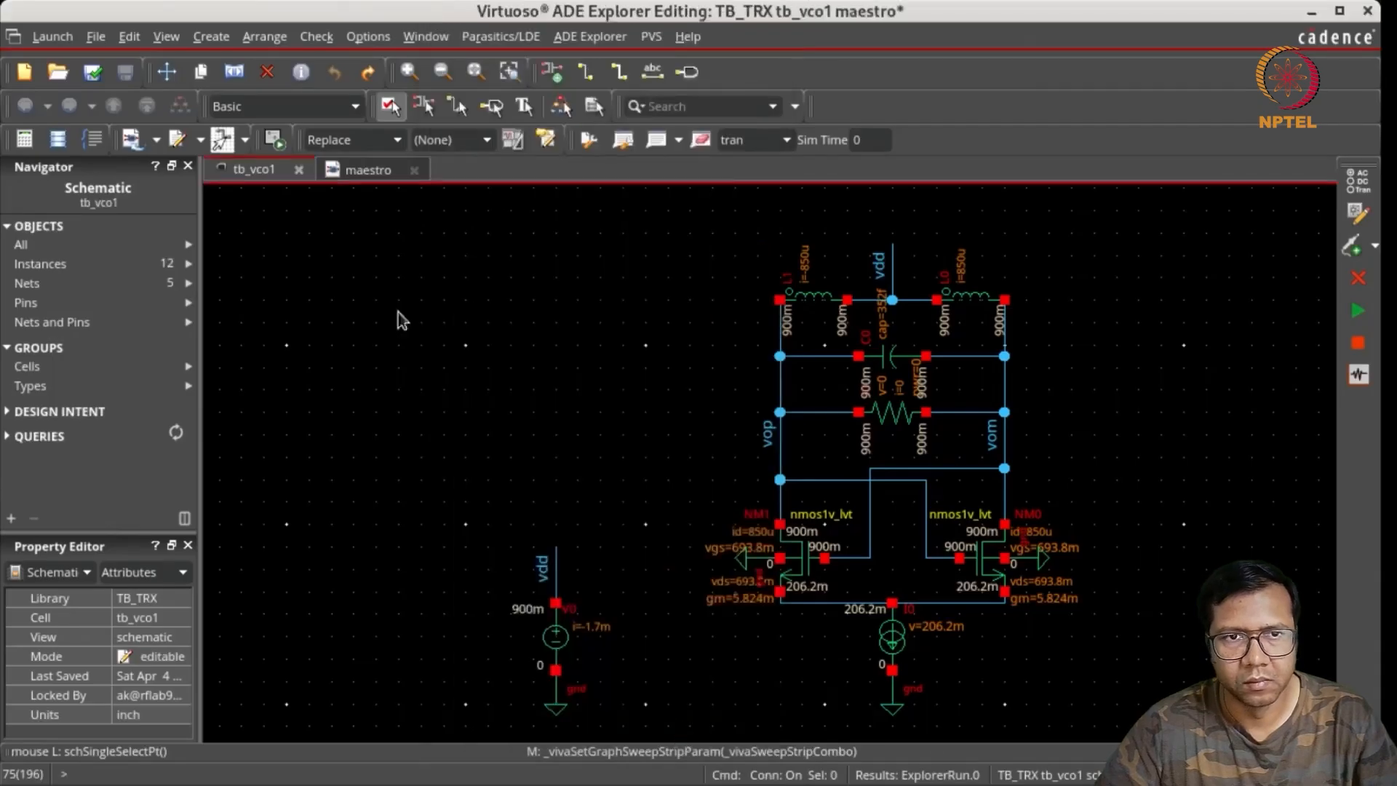
{"action": "left_click", "coordinate": [363, 172]}
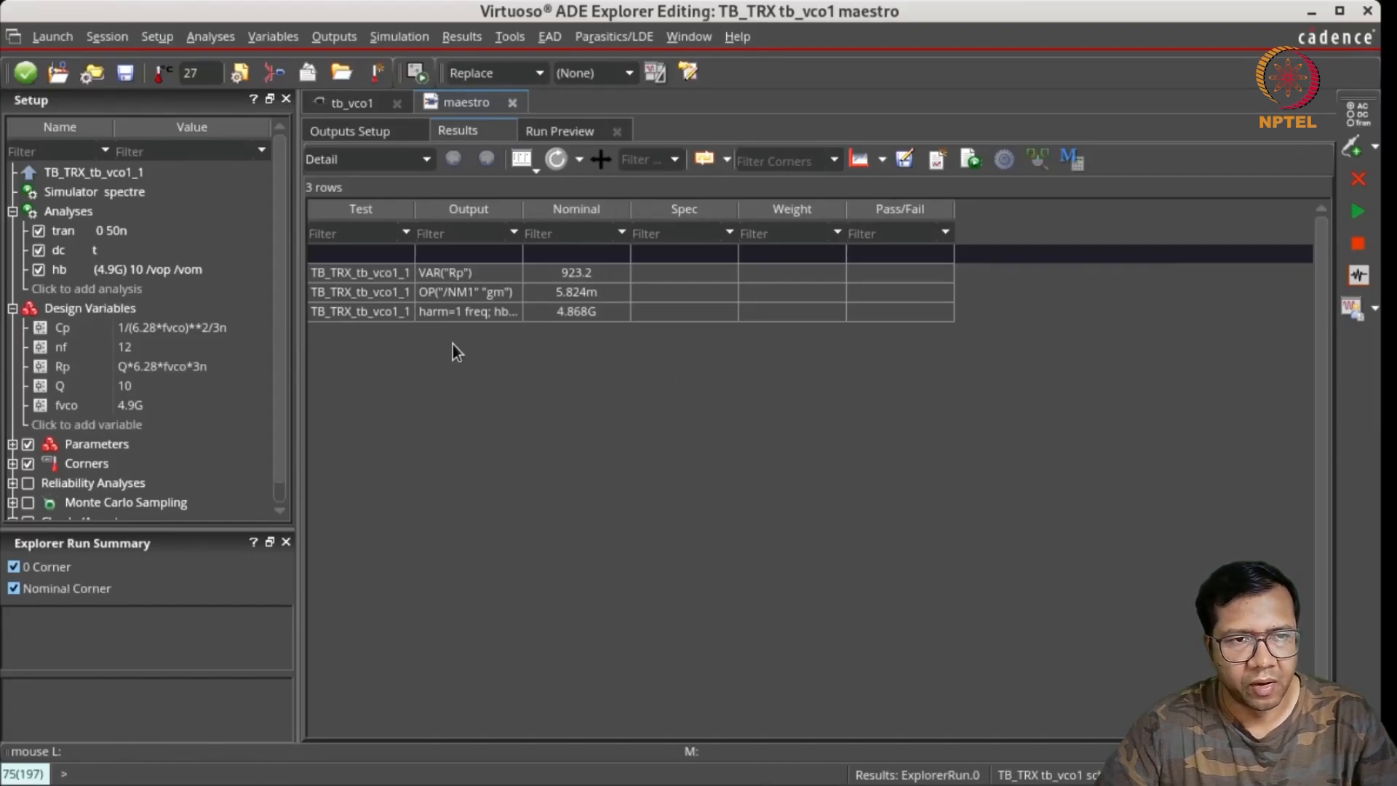
Step: Start a harmonic balance noise (hbnoise) analysis with the relative harmonic set to 1
{"action": "left_click", "coordinate": [123, 291]}
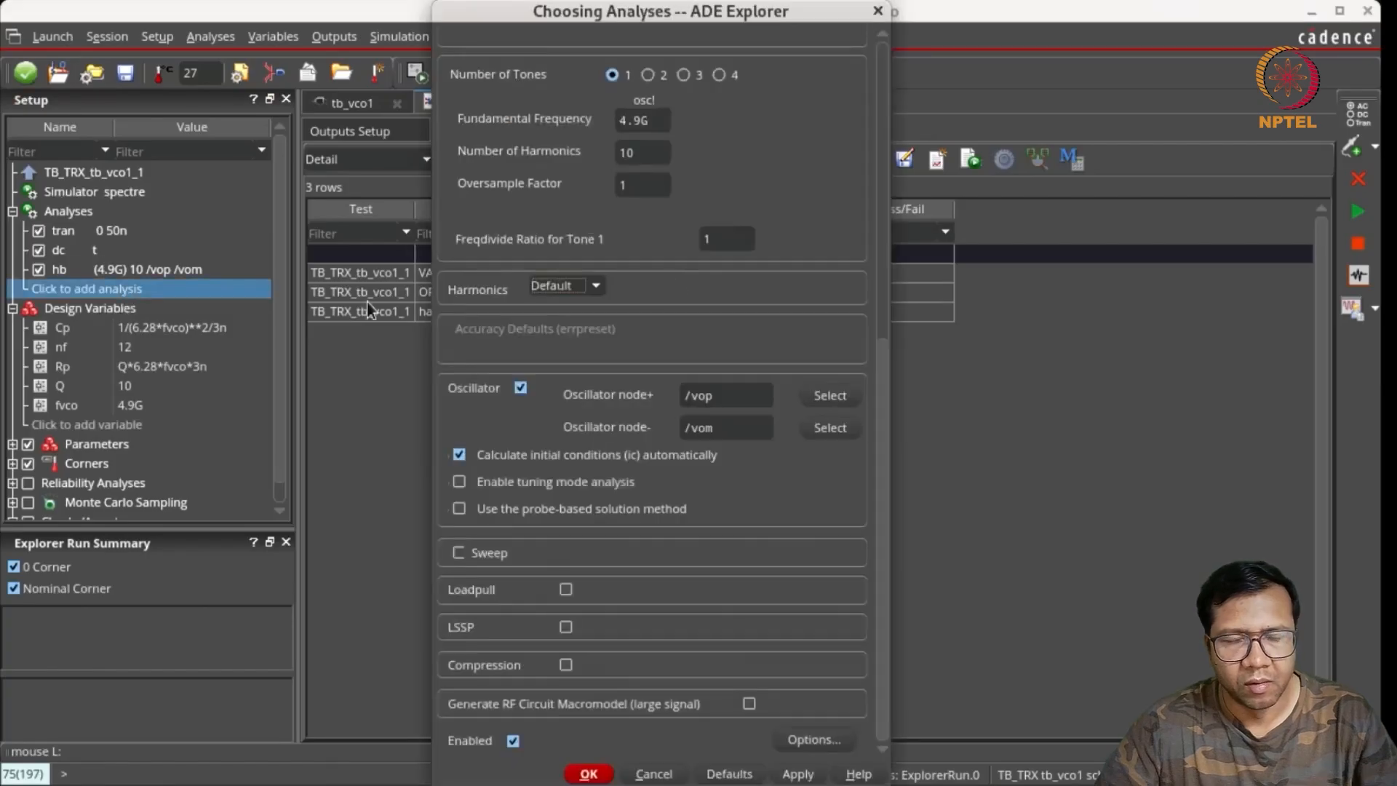
{"action": "left_click_drag", "start_coordinate": [879, 369], "coordinate": [876, 86]}
{"action": "left_click", "coordinate": [768, 182]}
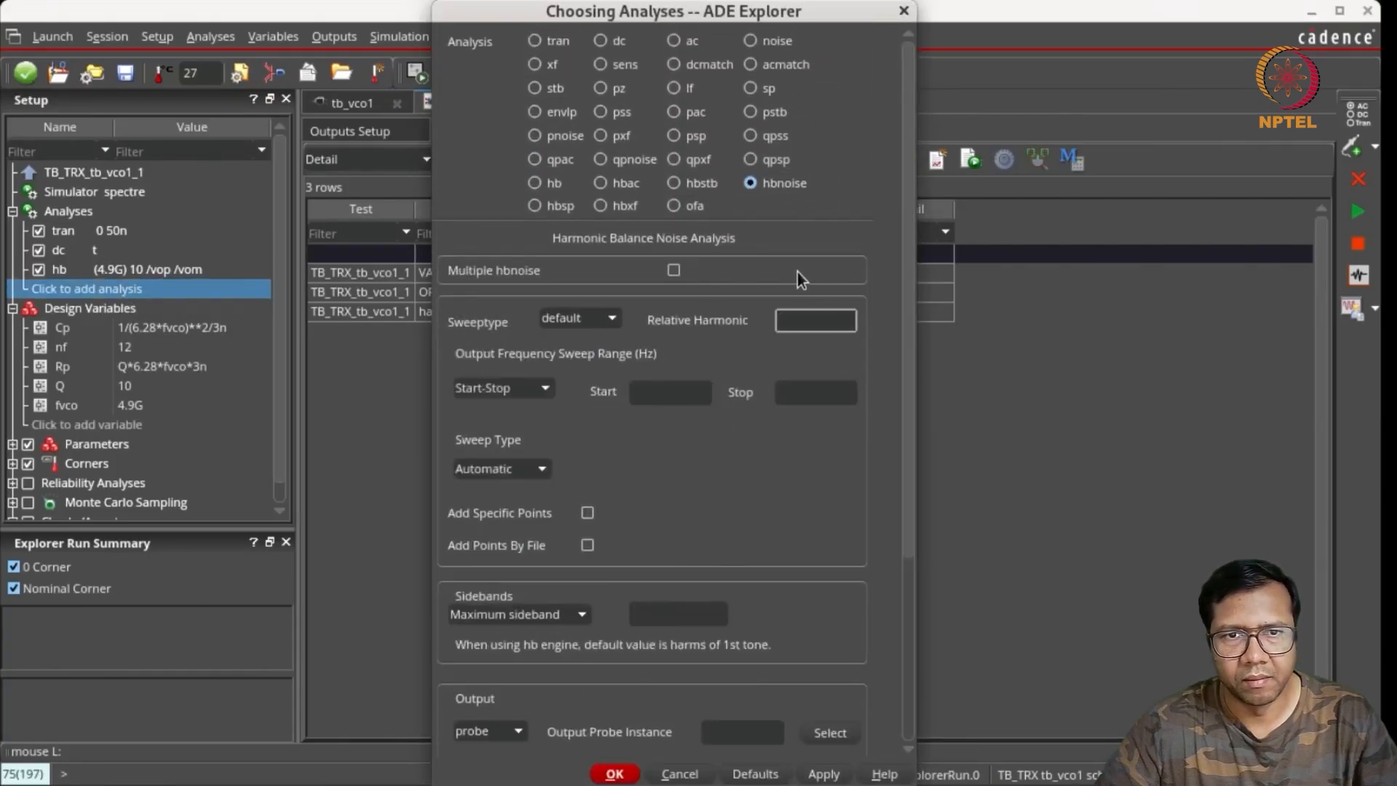
{"action": "left_click", "coordinate": [806, 321]}
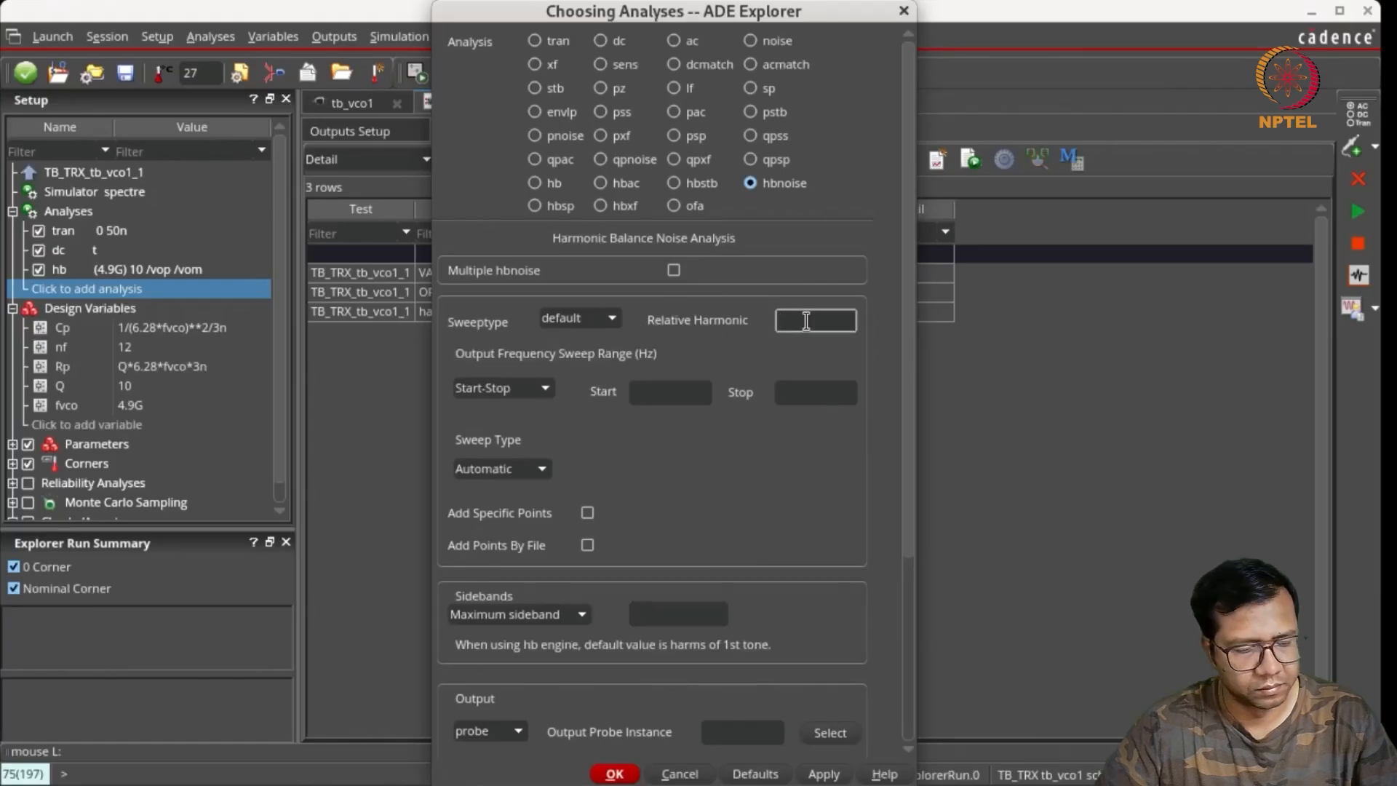
{"action": "type", "text": "1"}
Step: Set the hbnoise output frequency sweep from 100 to 10M, logarithmic with 11 points per decade, adding the specific point 1M
{"action": "left_click", "coordinate": [676, 386]}
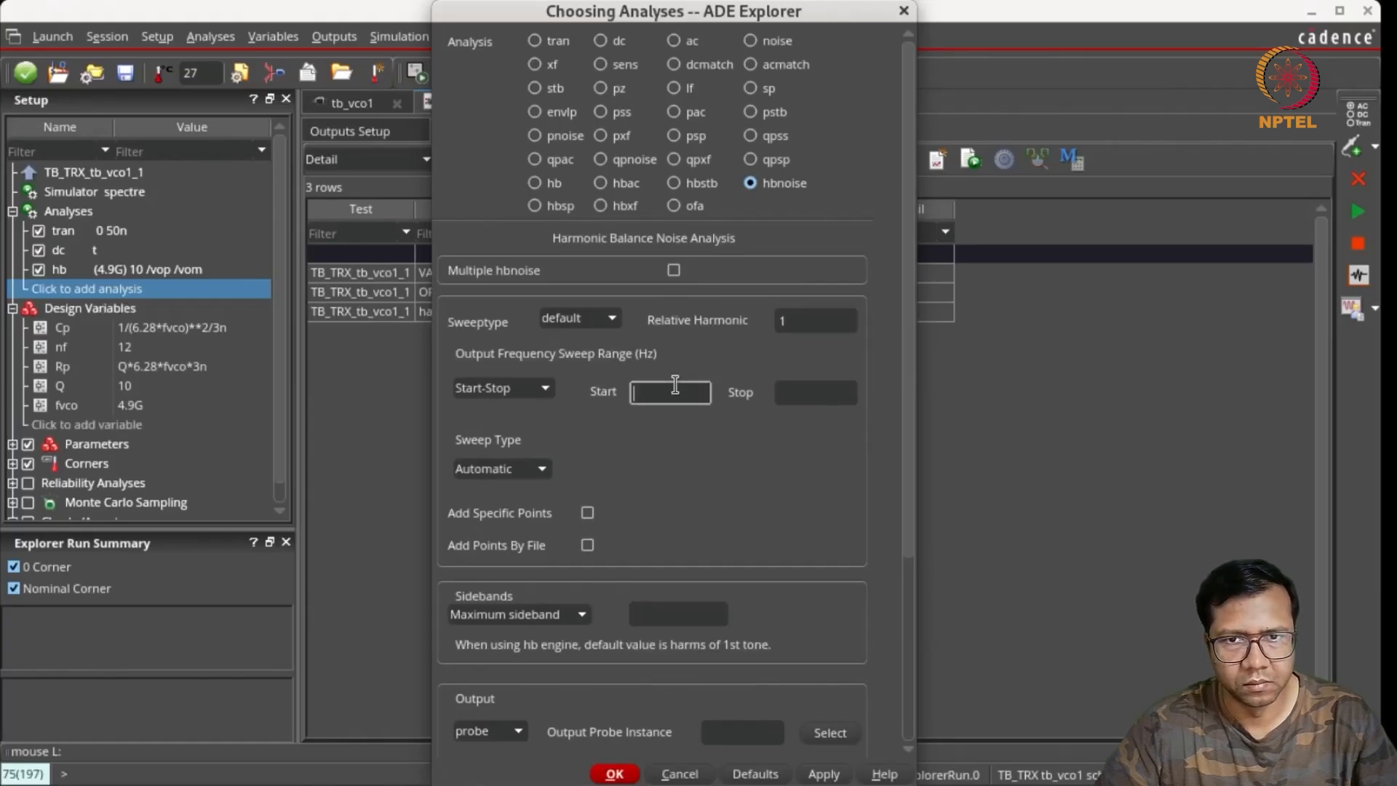
{"action": "type", "text": "100"}
{"action": "key", "text": "Tab"}
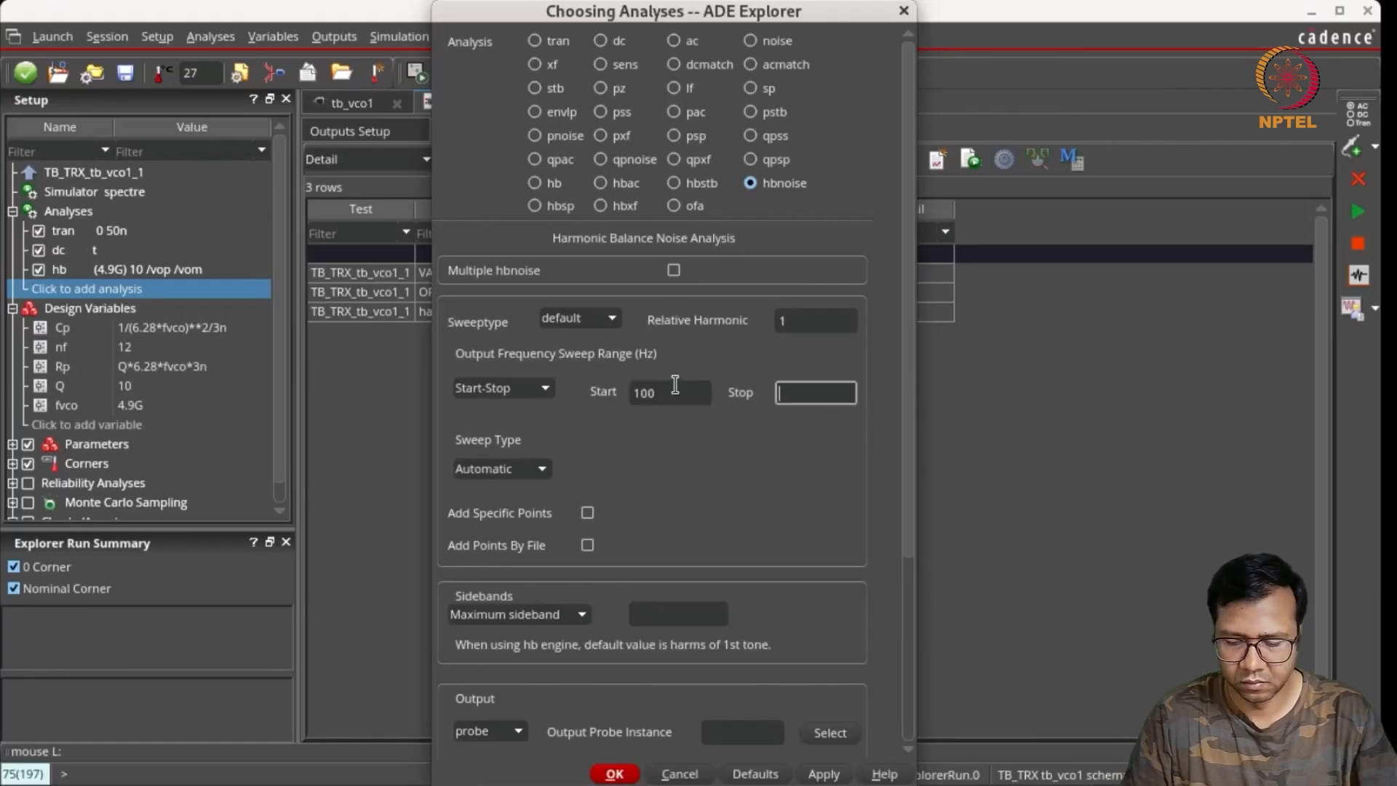
{"action": "type", "text": "10M"}
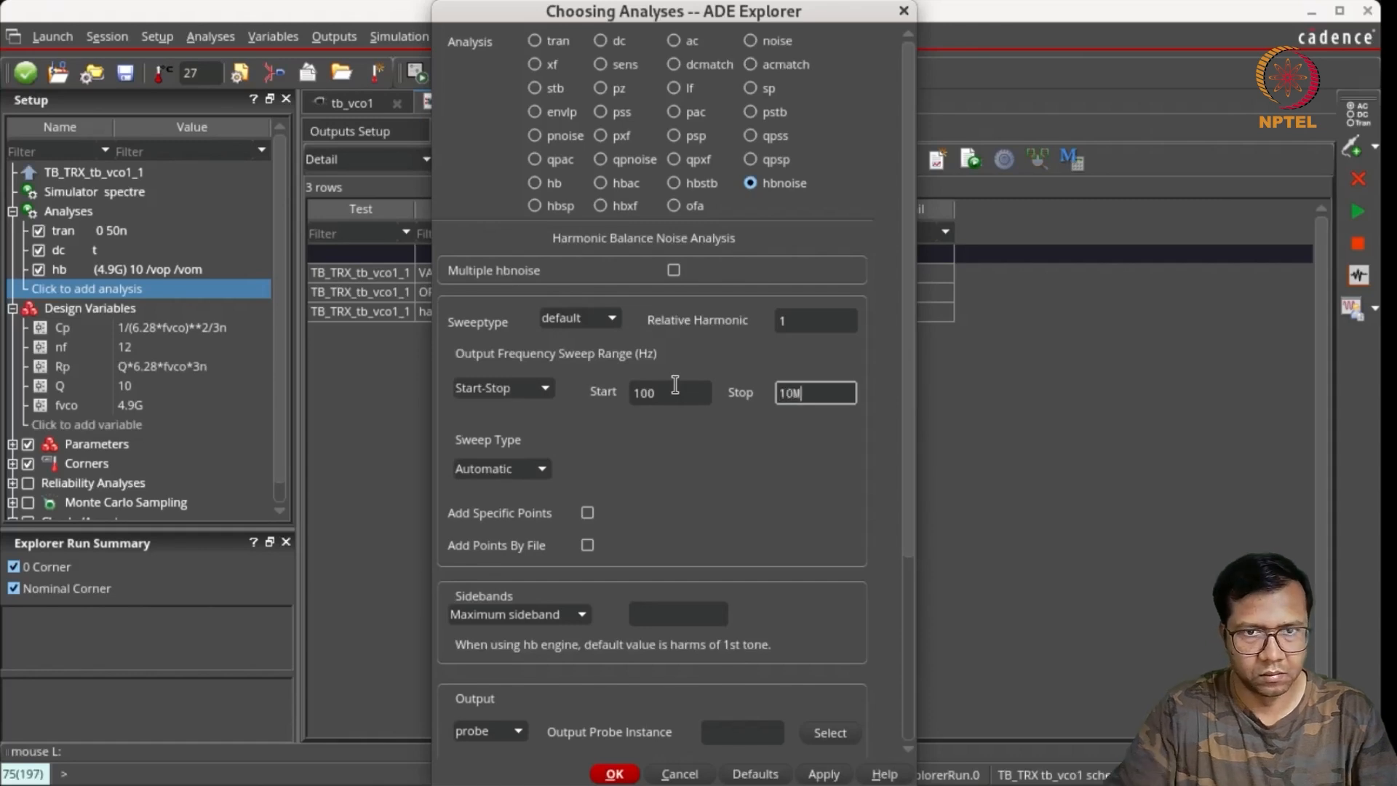
{"action": "left_click", "coordinate": [540, 470]}
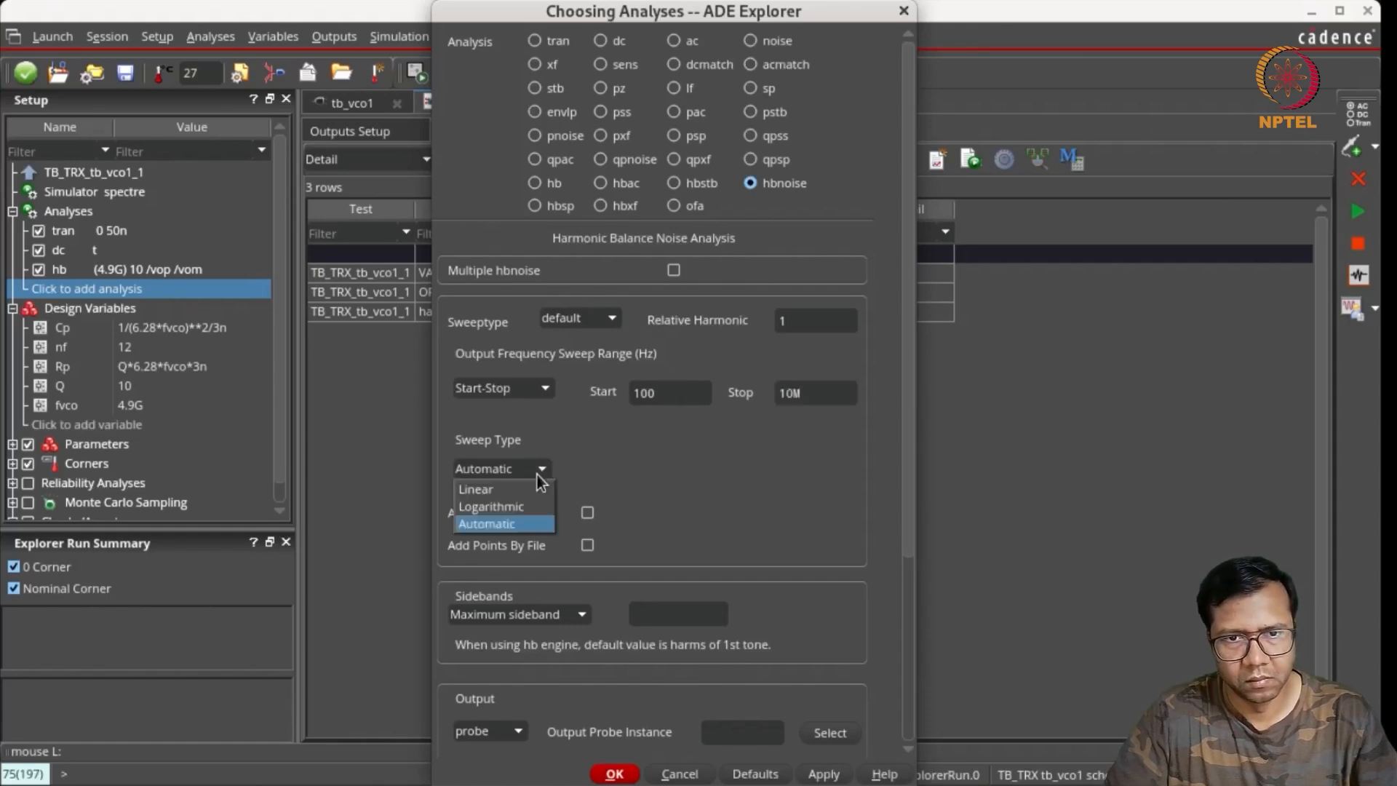
{"action": "left_click", "coordinate": [538, 504]}
{"action": "left_click", "coordinate": [822, 463]}
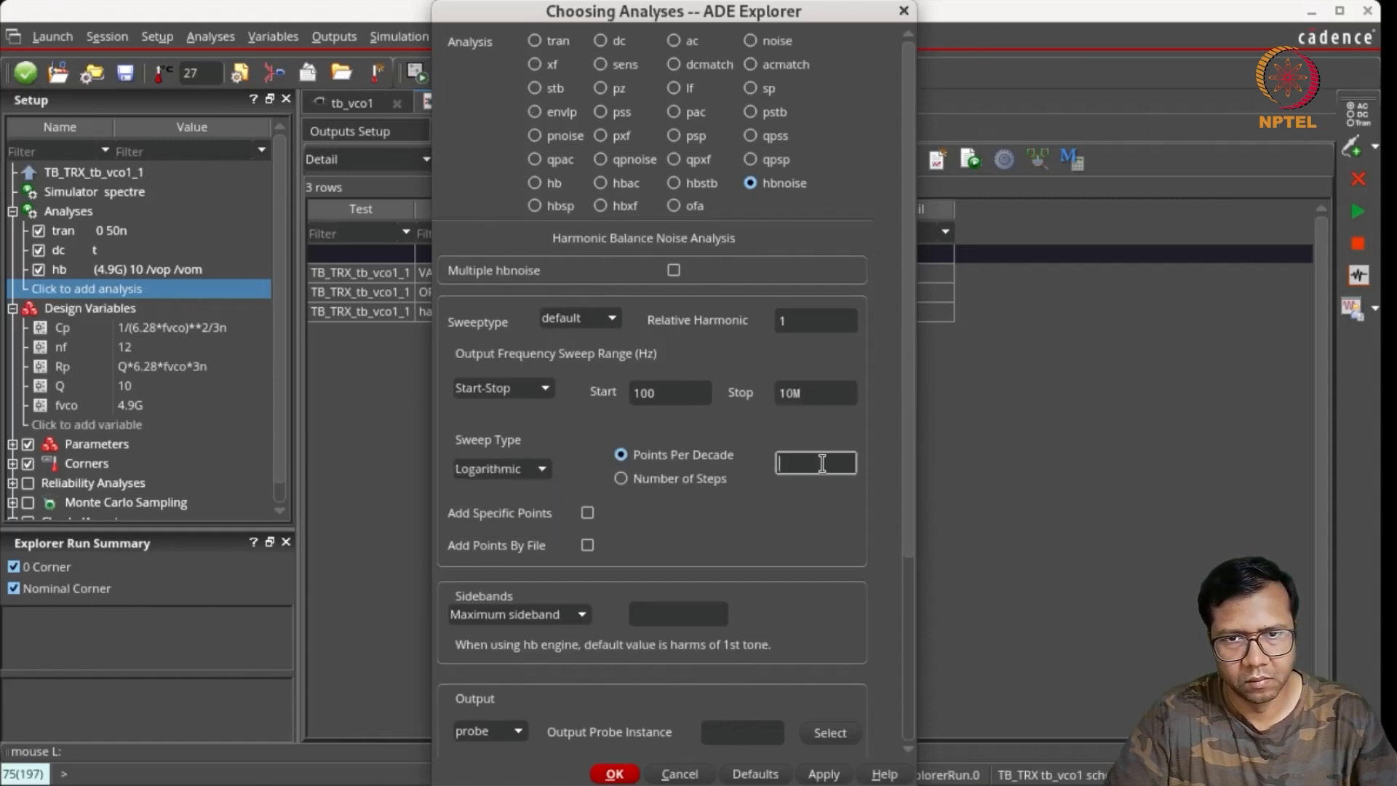
{"action": "type", "text": "11"}
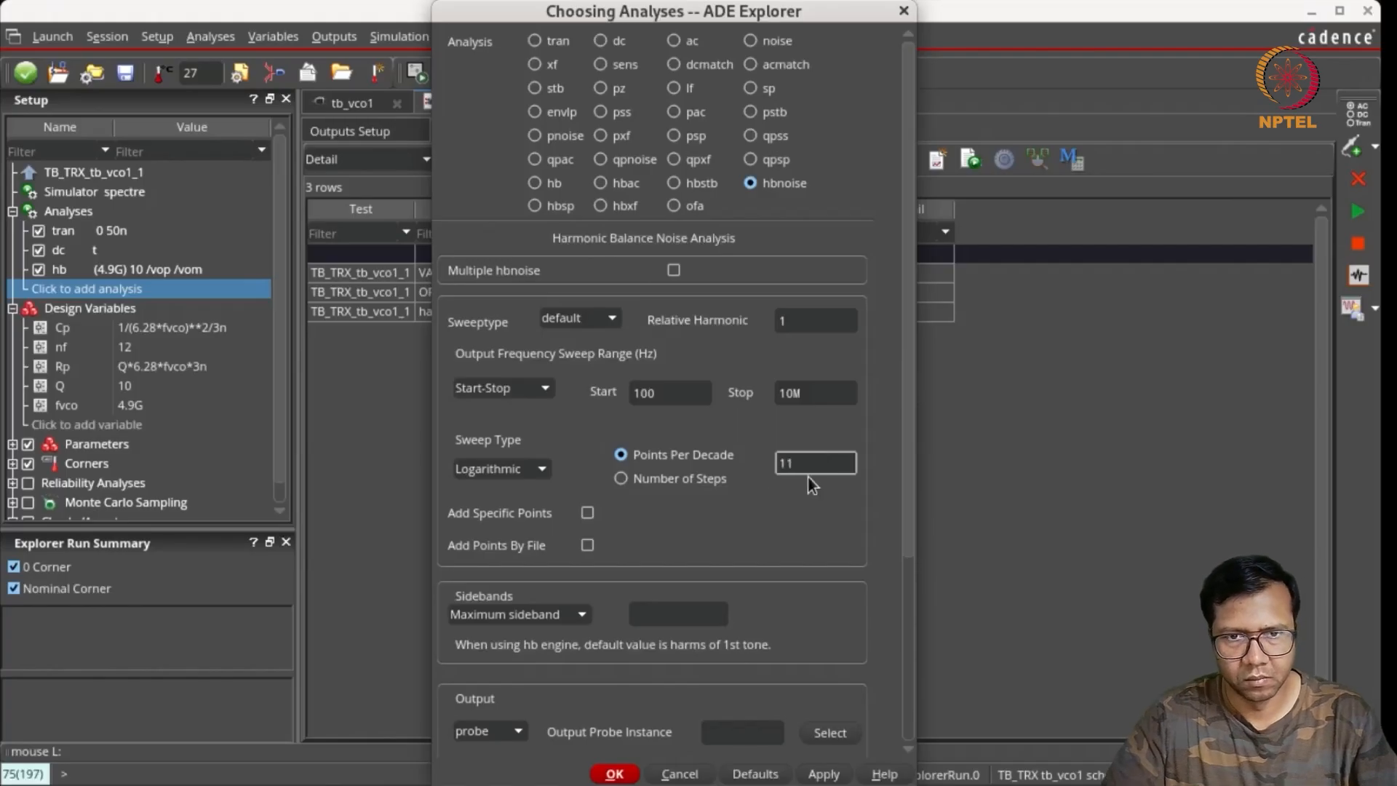
{"action": "left_click", "coordinate": [587, 513]}
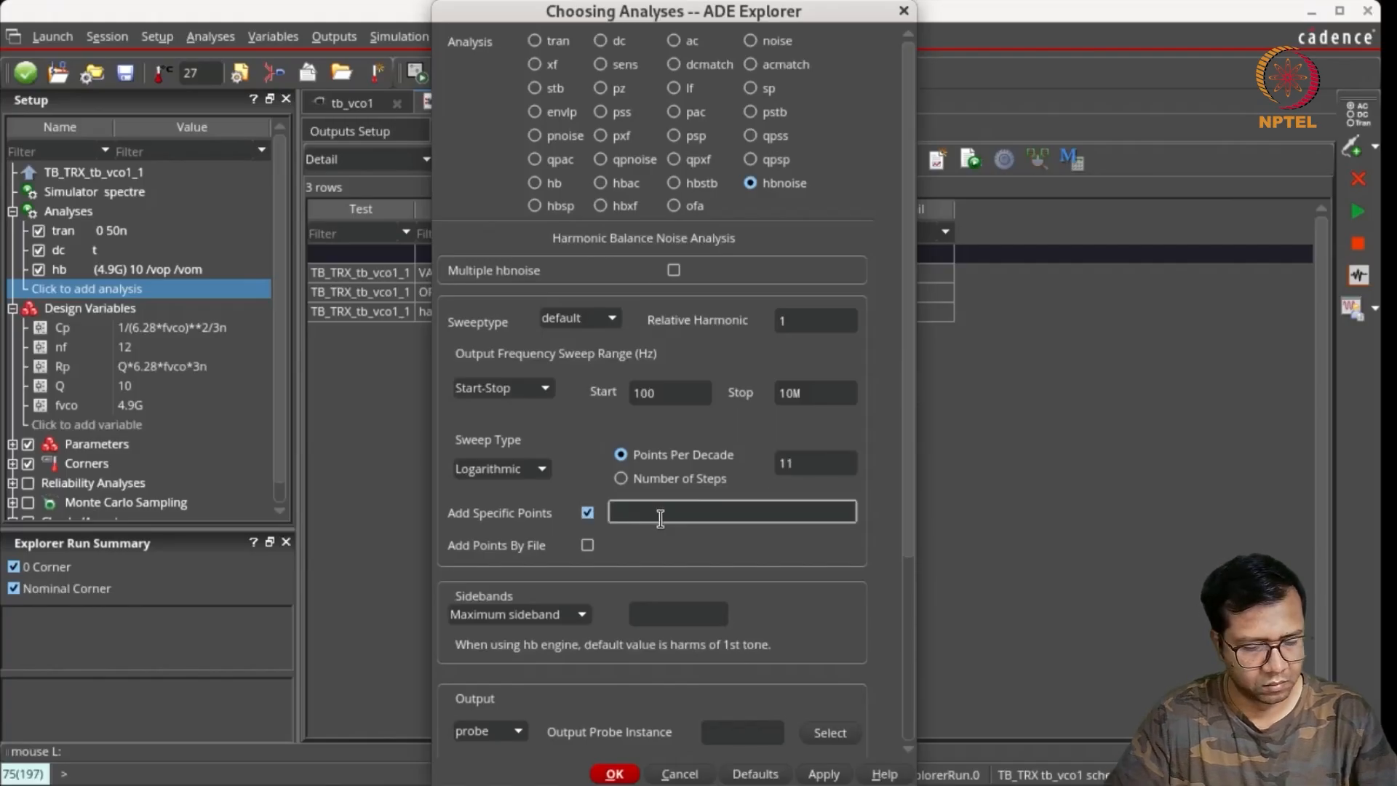
{"action": "type", "text": "1M"}
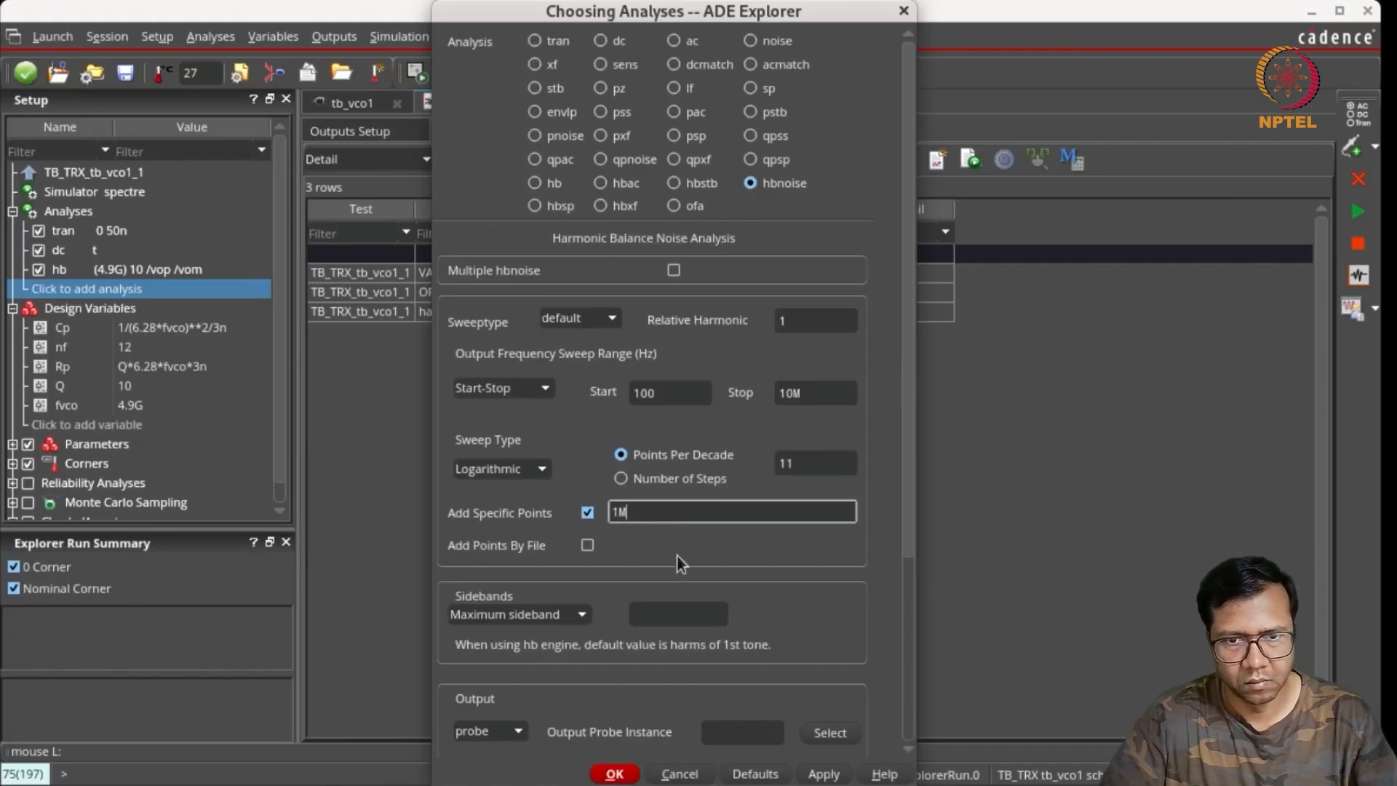
Step: Set the hbnoise output to voltage, with vop as the positive node and vom as the negative node
{"action": "left_click", "coordinate": [691, 606]}
{"action": "left_click_drag", "start_coordinate": [906, 487], "coordinate": [889, 670]}
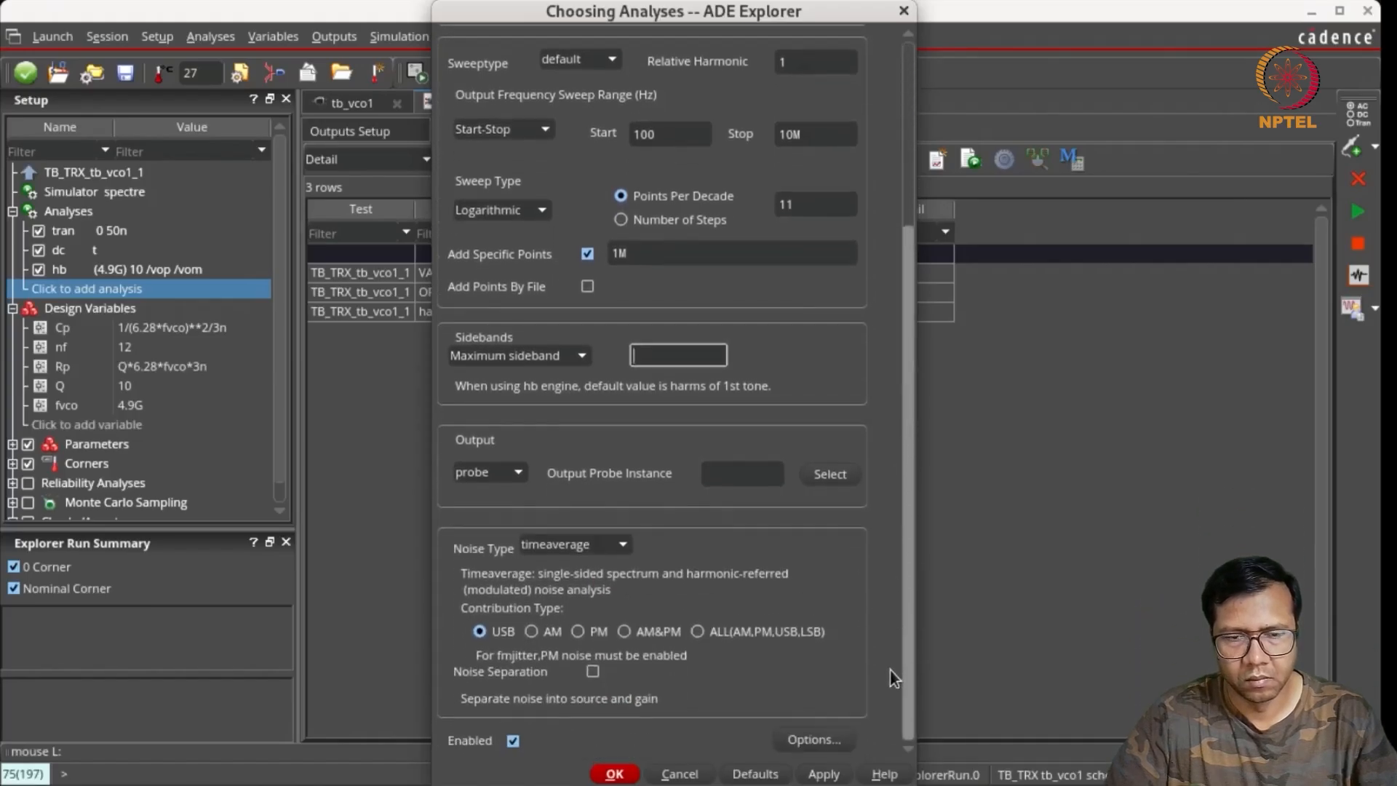
{"action": "left_click", "coordinate": [512, 470]}
{"action": "left_click", "coordinate": [505, 487]}
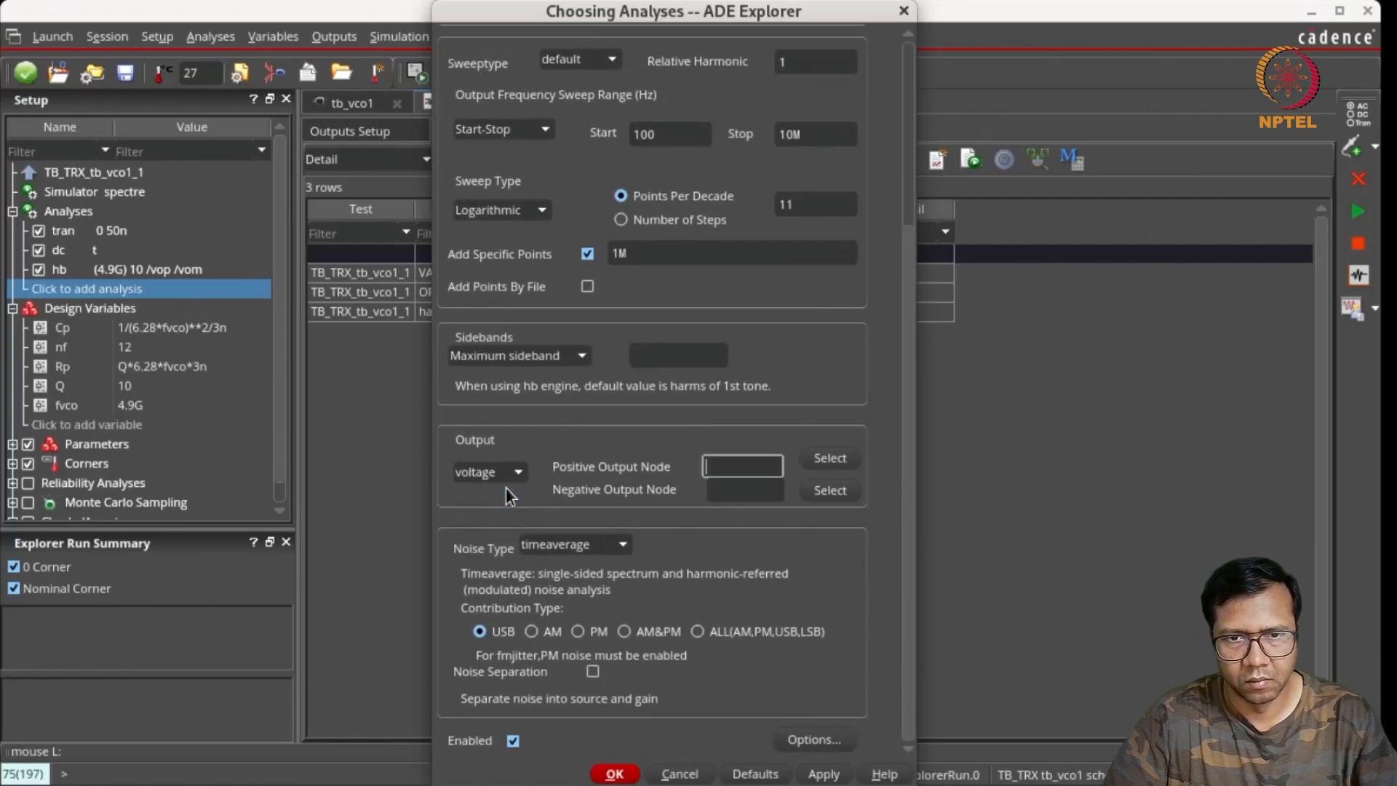
{"action": "left_click", "coordinate": [823, 458]}
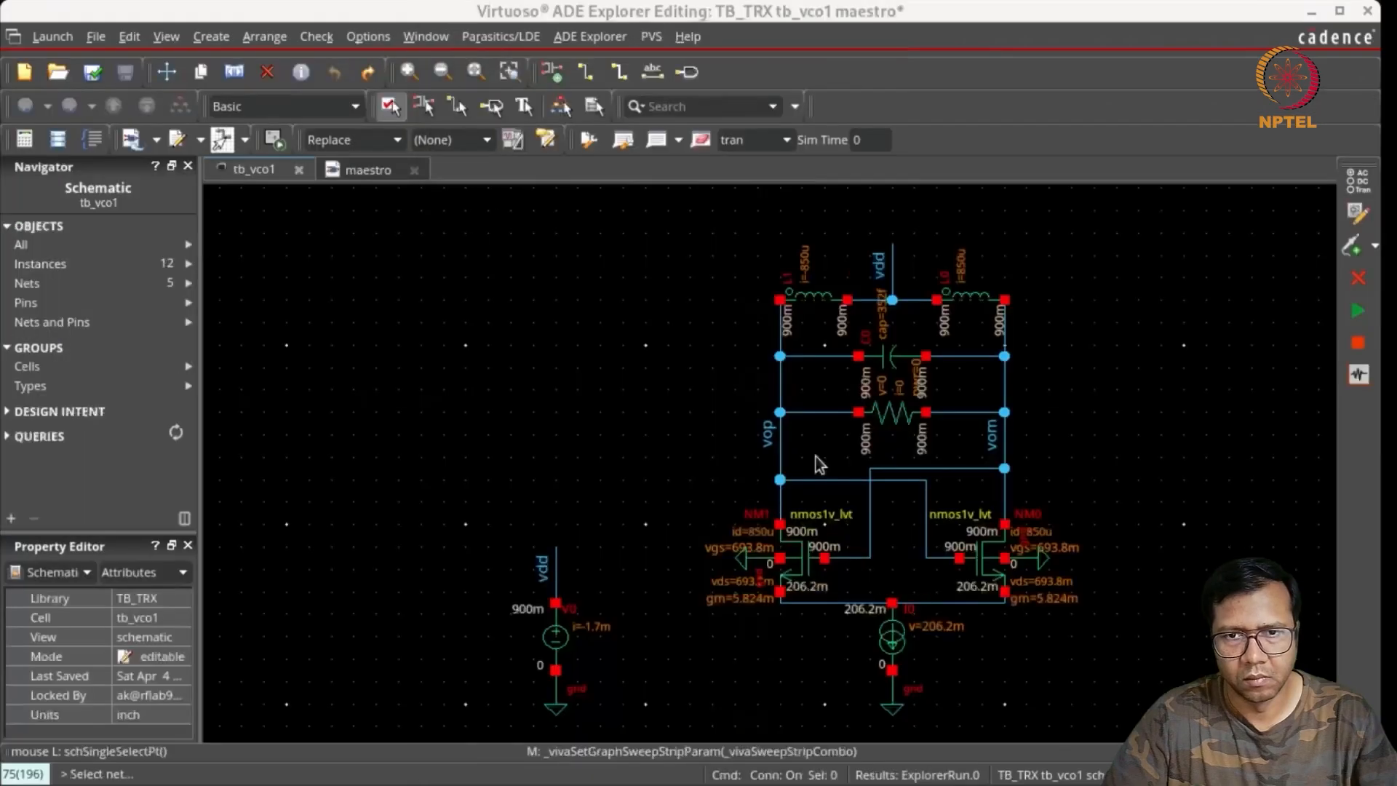
{"action": "left_click", "coordinate": [775, 433]}
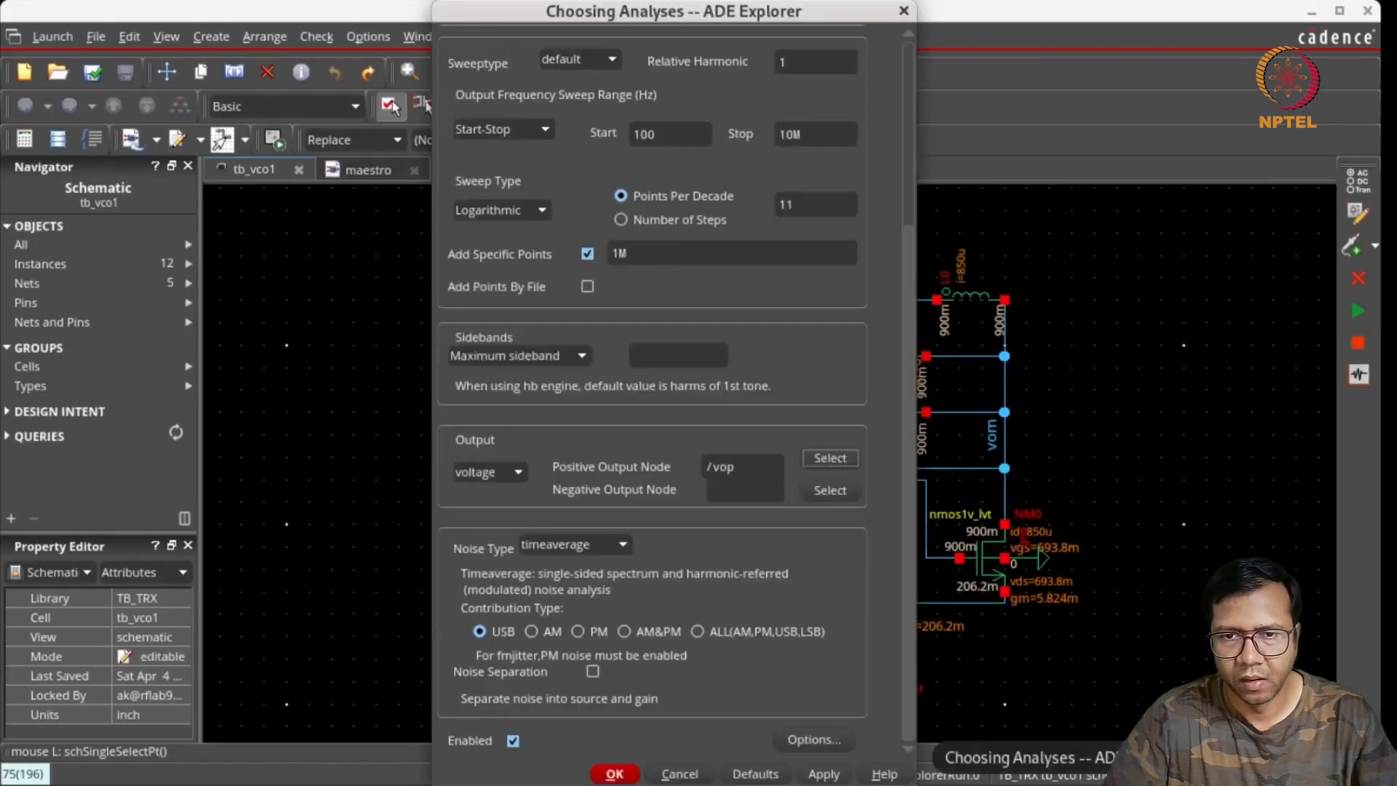
{"action": "left_click", "coordinate": [820, 490]}
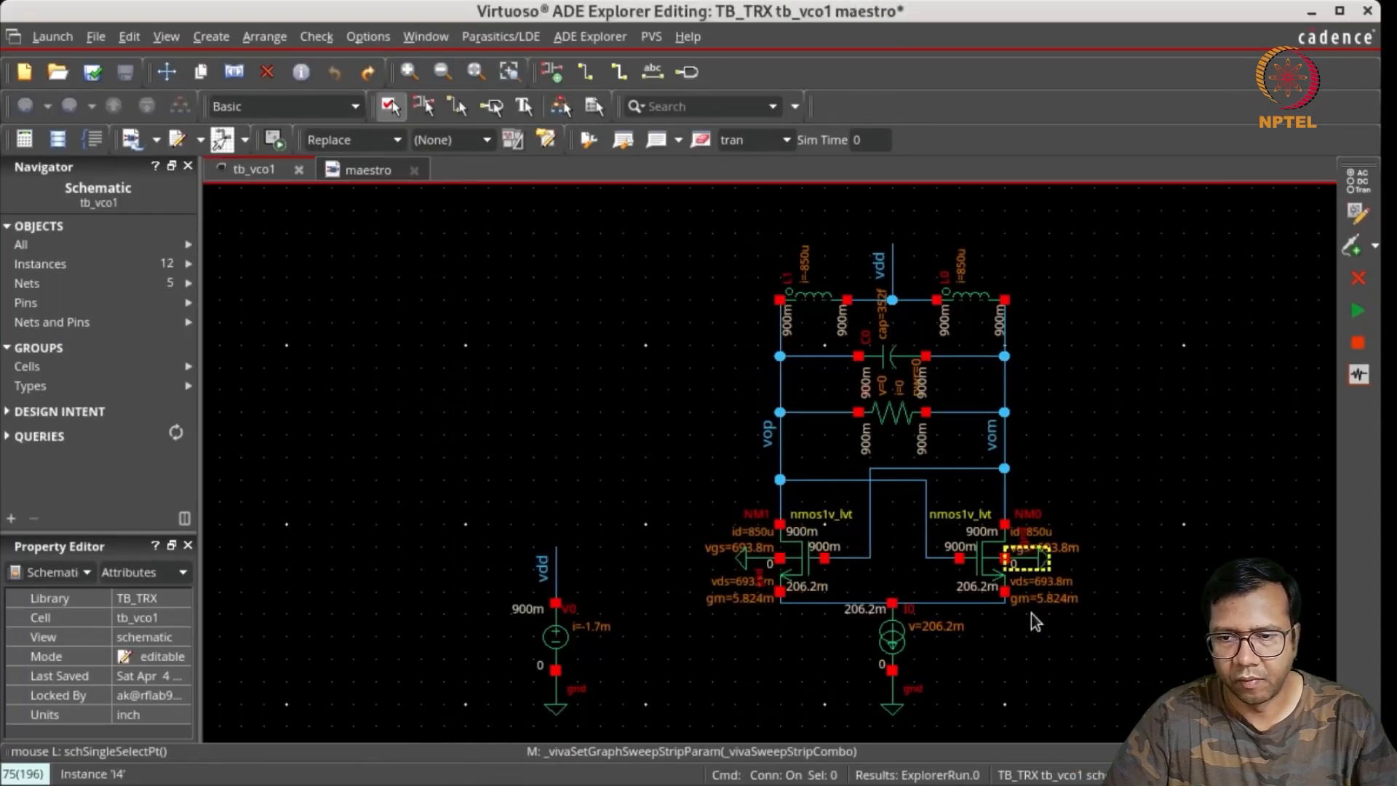
{"action": "left_click", "coordinate": [1005, 436]}
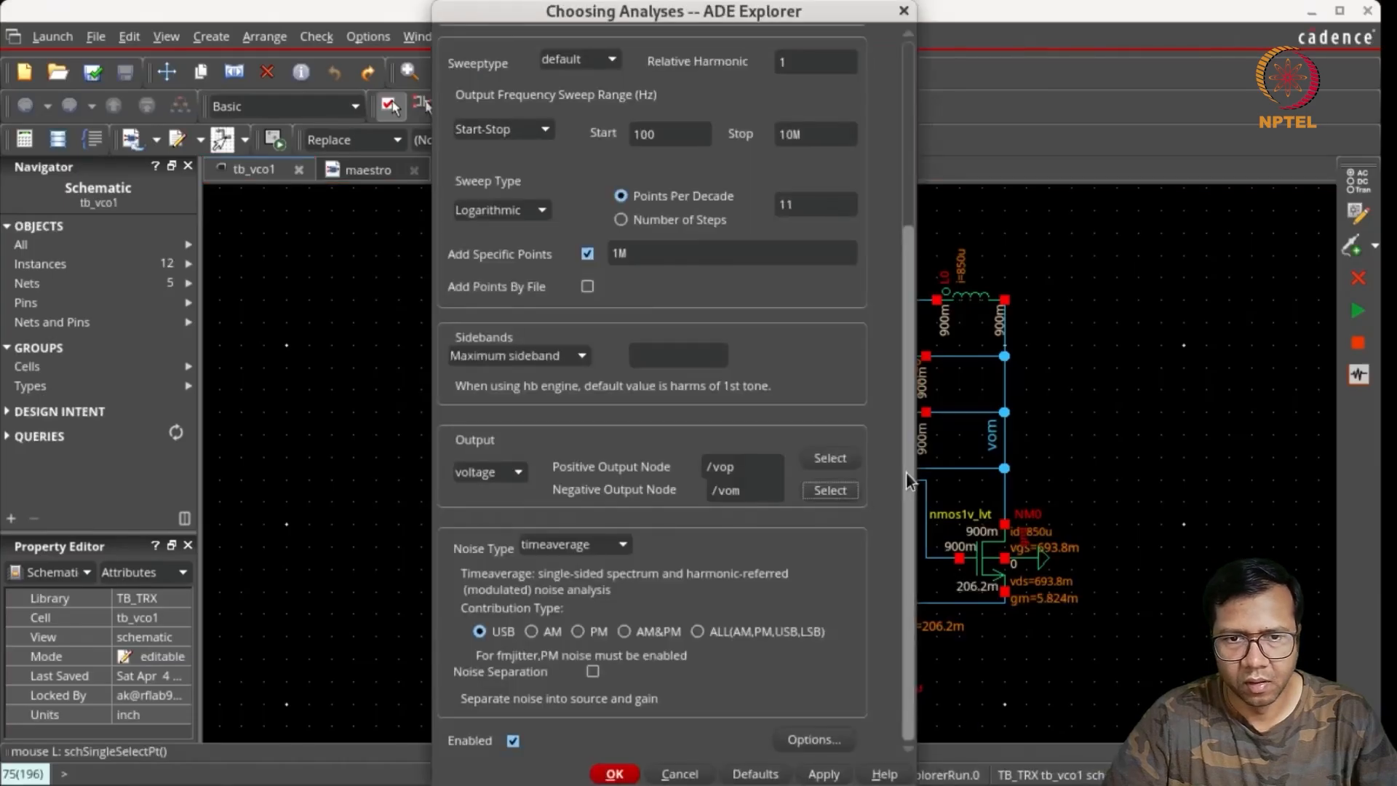
Step: Choose the PM contribution type with the relative sweep type and confirm the hbnoise analysis
{"action": "left_click", "coordinate": [579, 631]}
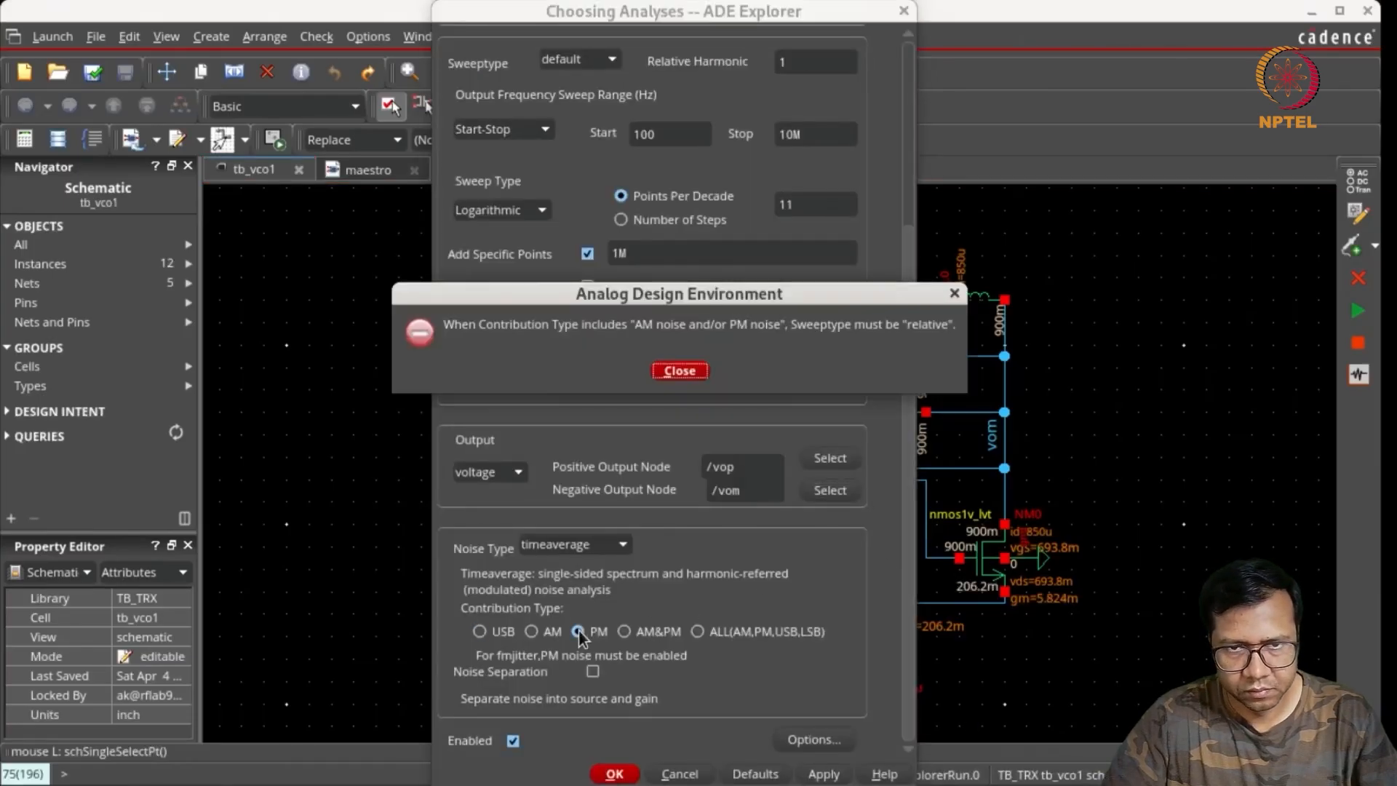
{"action": "left_click", "coordinate": [680, 371]}
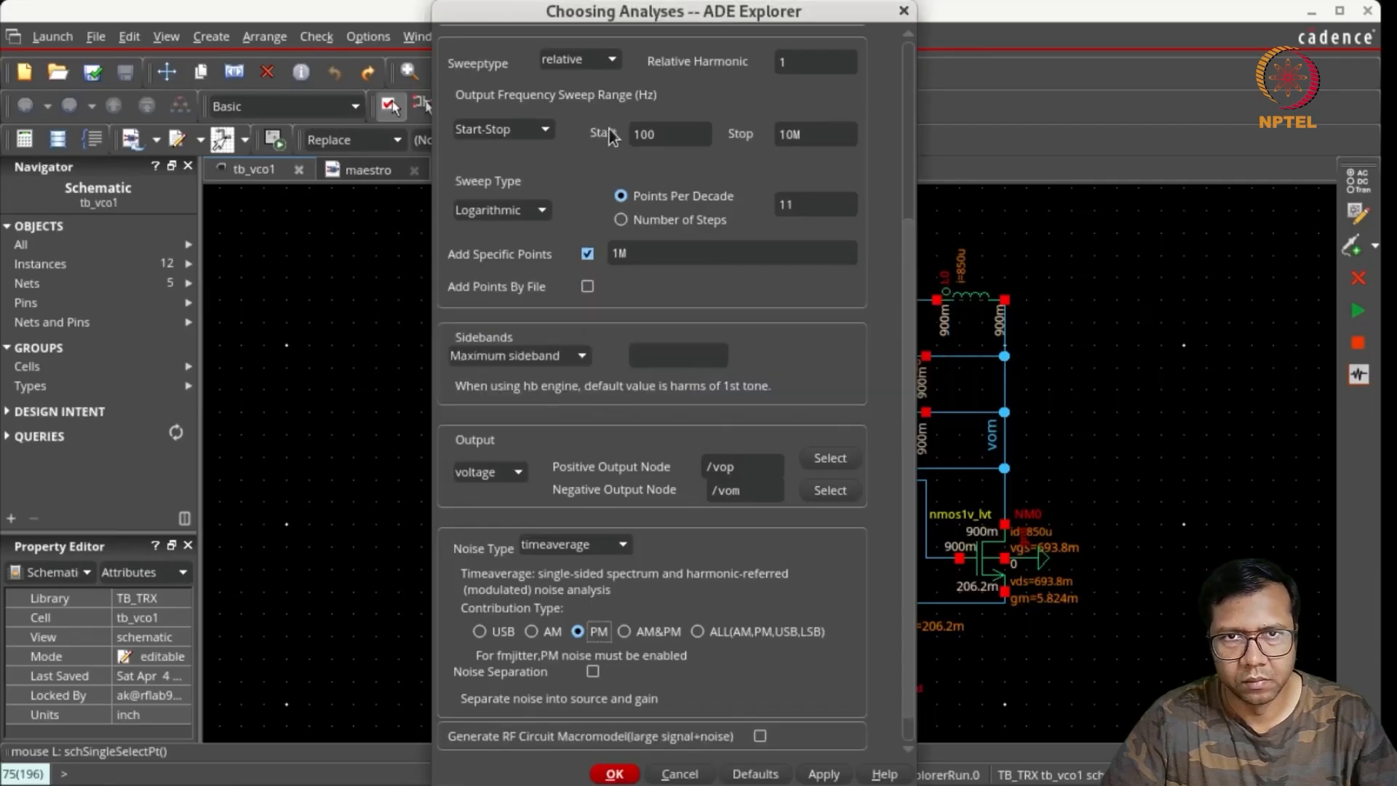
{"action": "scroll", "coordinate": [907, 407], "scroll_direction": "down", "scroll_amount": 1}
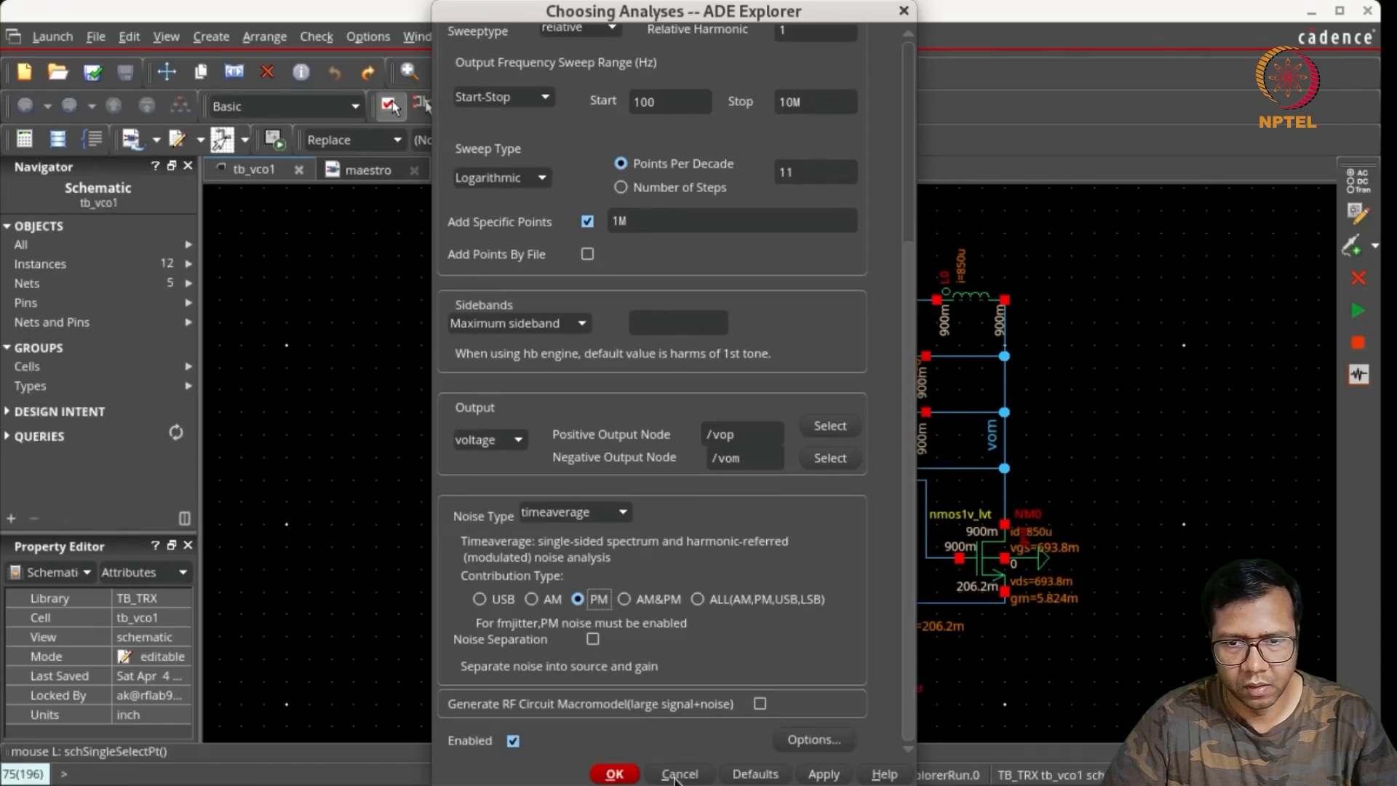
{"action": "left_click", "coordinate": [616, 774]}
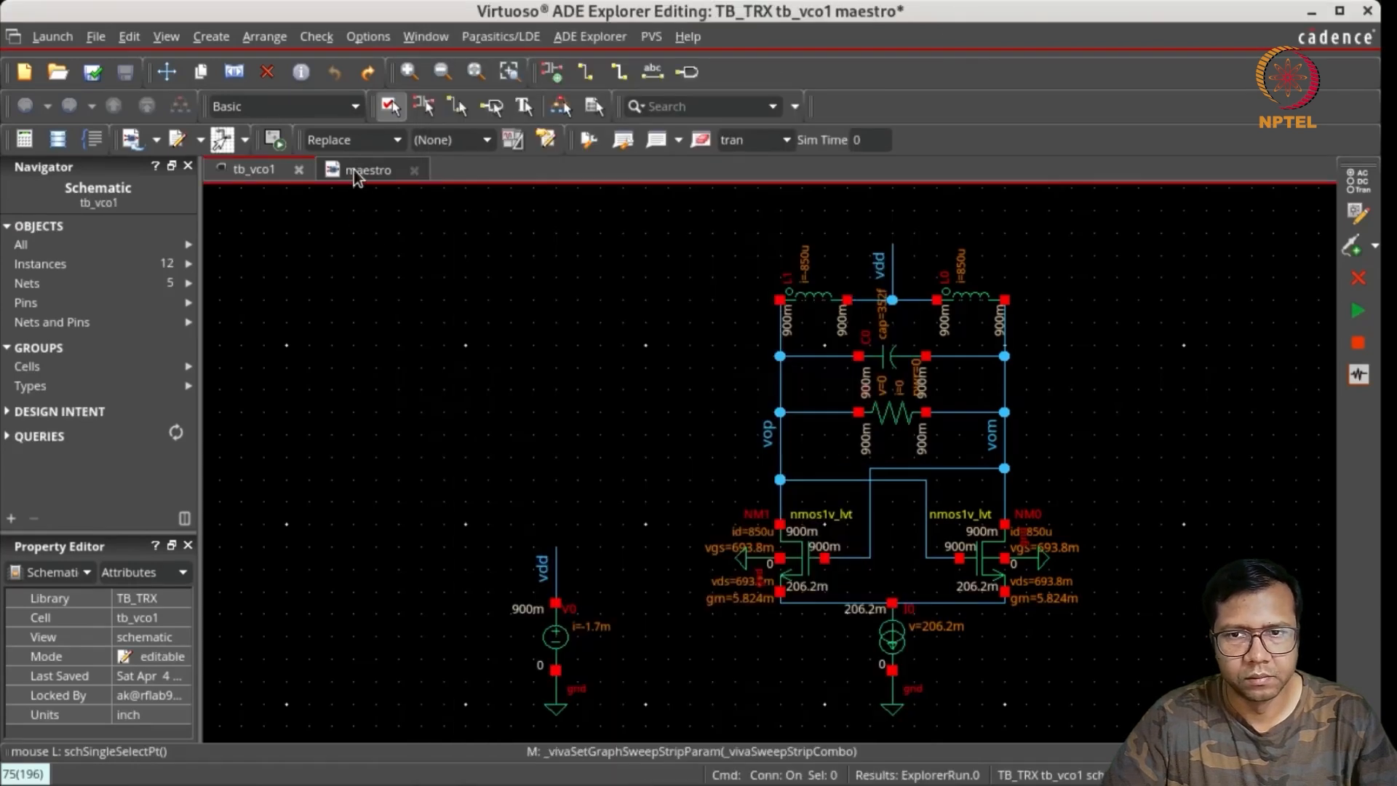
Step: Plot the phase noise from the hbnoise results using the Direct Plot Form
{"action": "left_click", "coordinate": [356, 171]}
{"action": "left_click", "coordinate": [639, 104]}
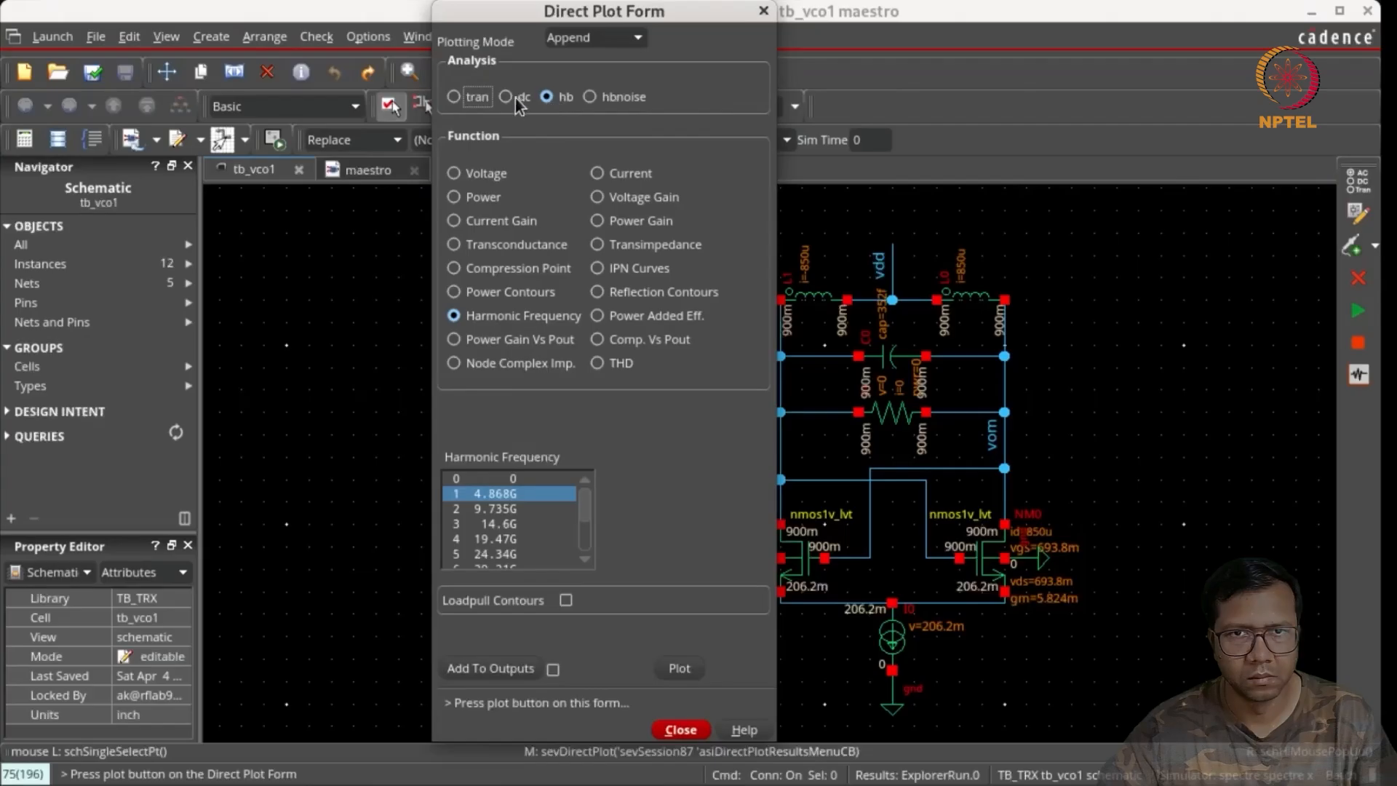
{"action": "left_click", "coordinate": [630, 99]}
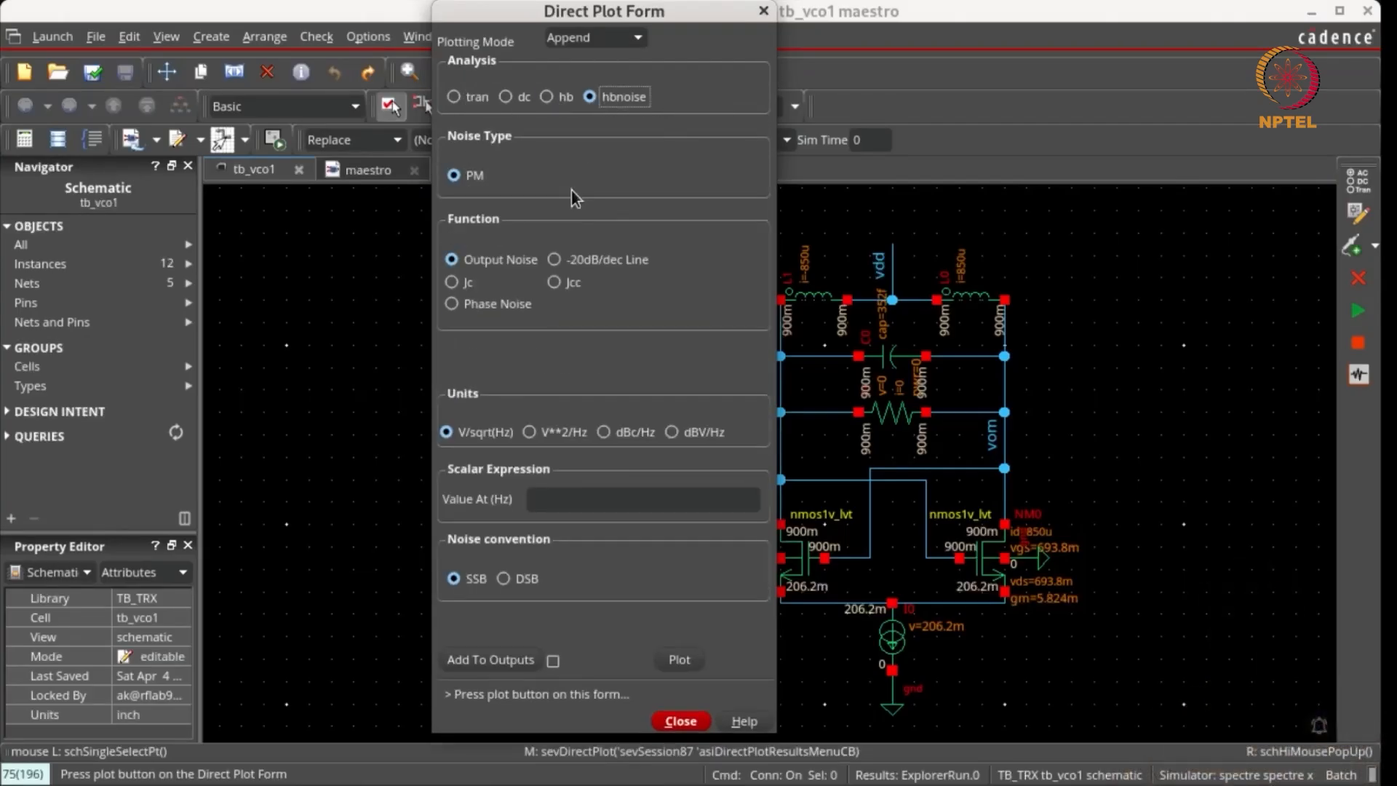
{"action": "left_click", "coordinate": [469, 304]}
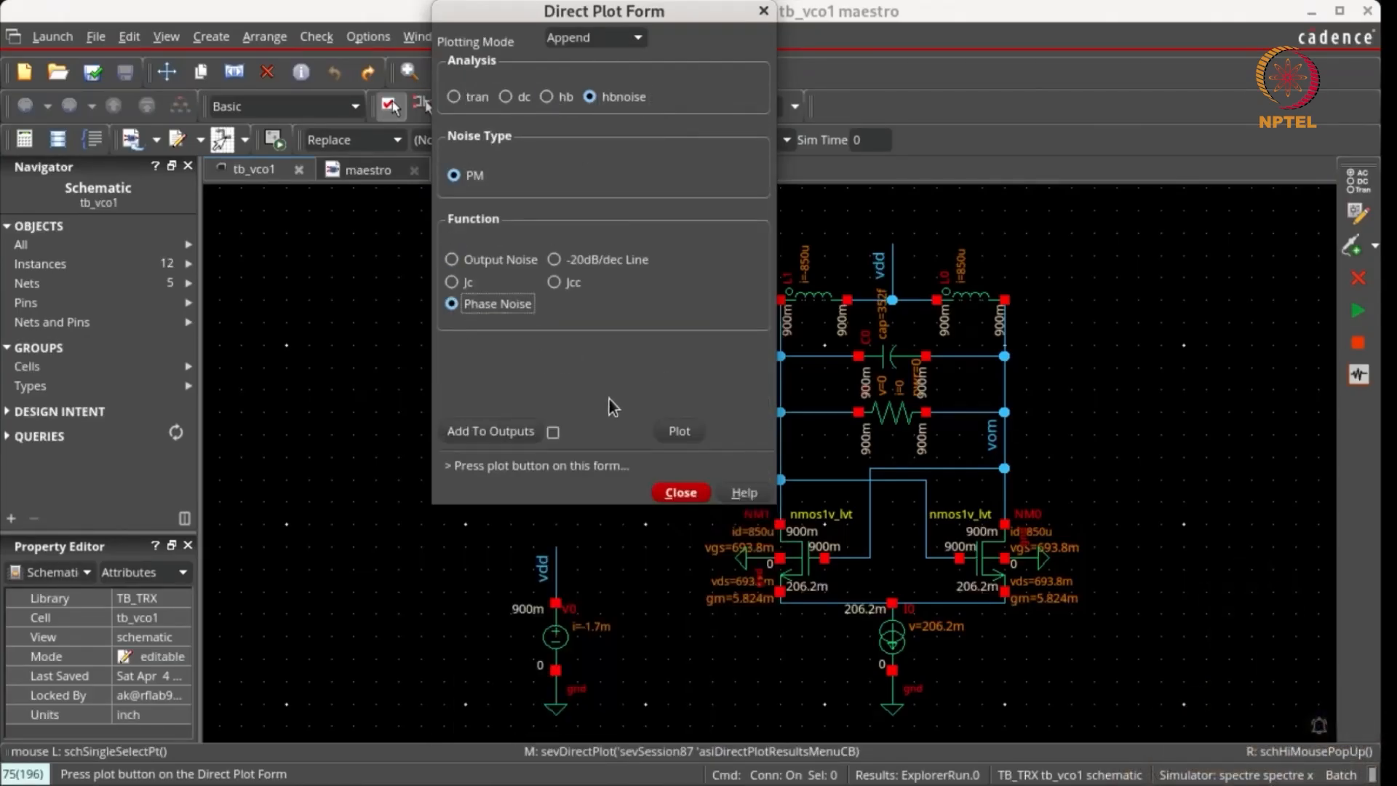
{"action": "left_click", "coordinate": [677, 429]}
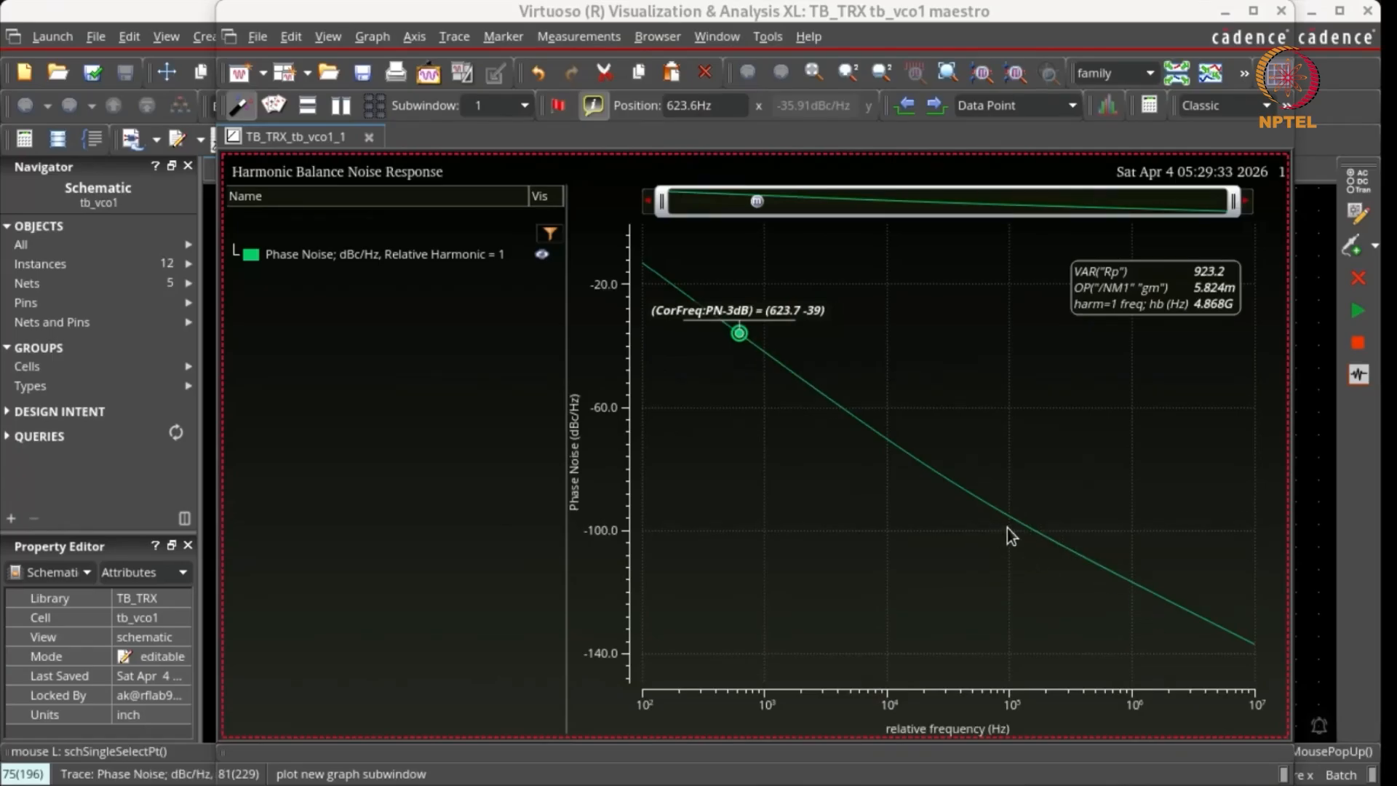
Step: Mark the phase noise curve at about 1 MHz relative frequency to read its value
{"action": "mouse_move", "coordinate": [1250, 644]}
{"action": "mouse_move", "coordinate": [1153, 598]}
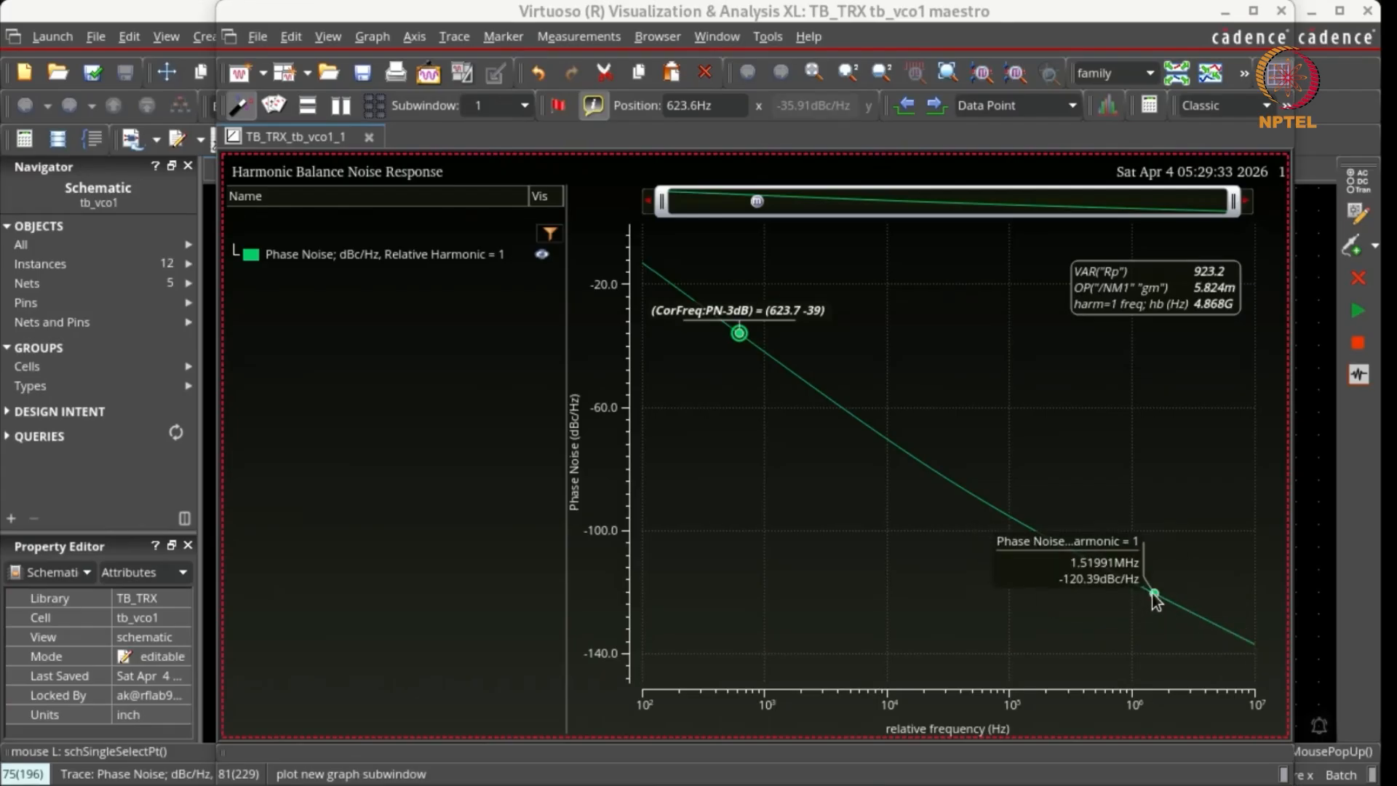
{"action": "left_click", "coordinate": [1132, 583]}
{"action": "key", "text": "m"}
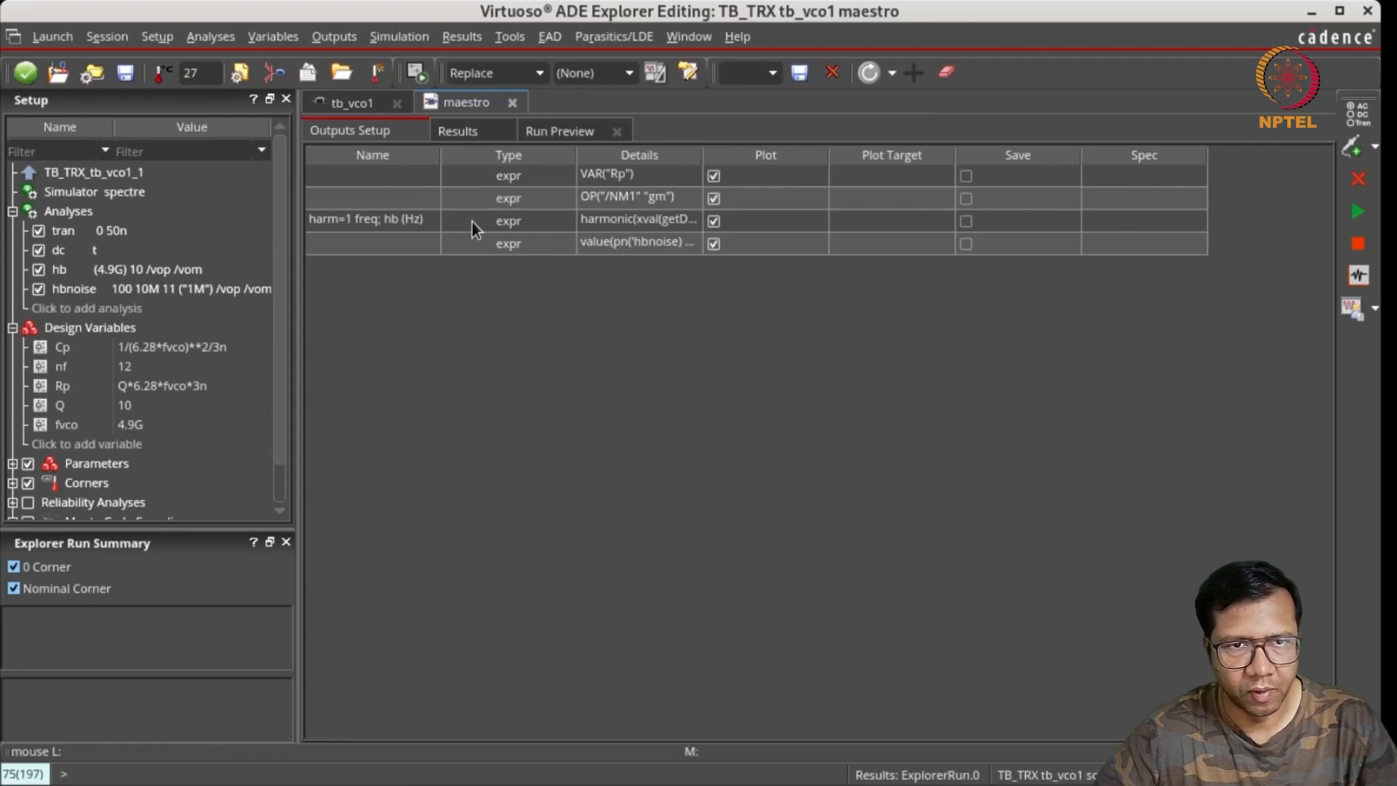
Step: Rename the harmonic 1 frequency output to fvco in the outputs setup and show the results table
{"action": "double_click", "coordinate": [413, 223]}
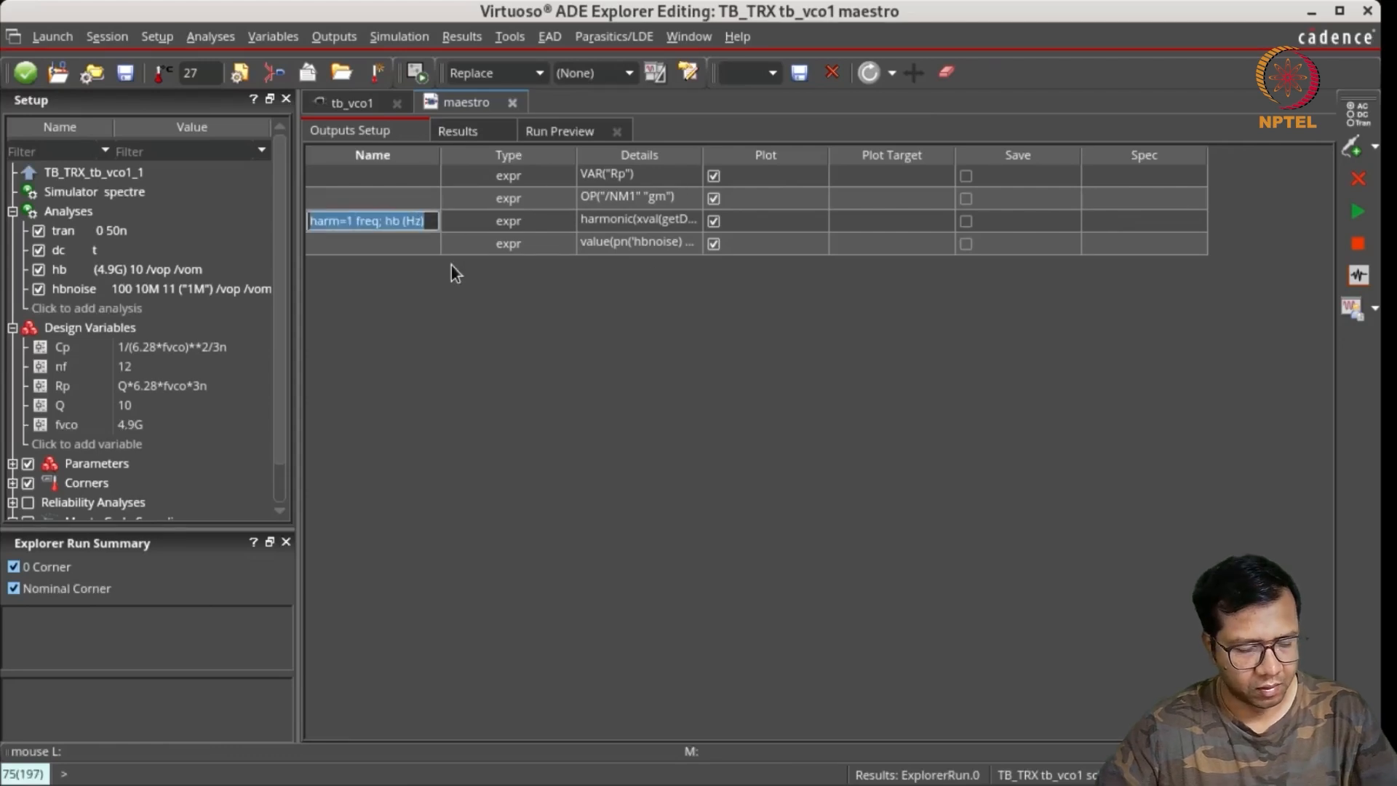
{"action": "key", "text": "BackSpace"}
{"action": "type", "text": "fvco"}
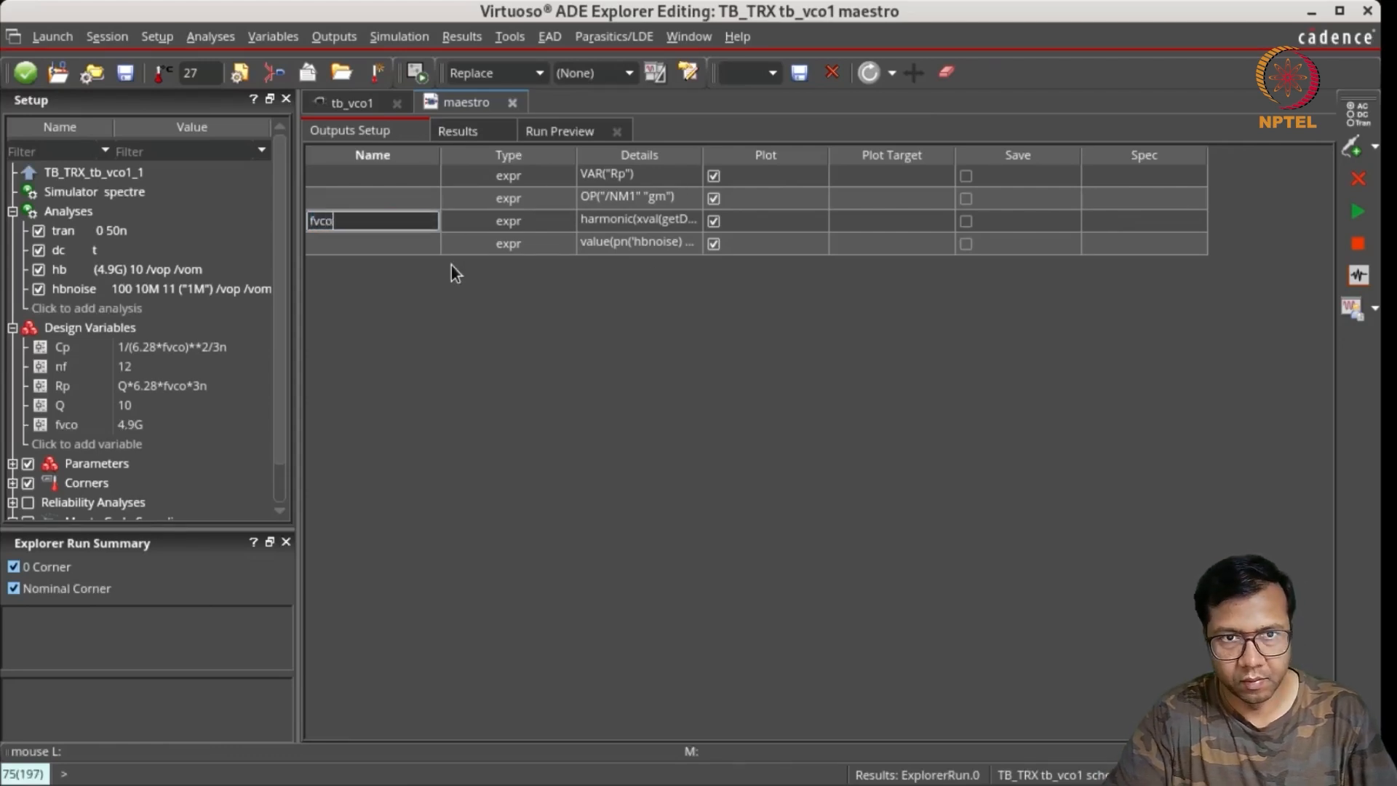
{"action": "key", "text": "Return"}
{"action": "left_click", "coordinate": [463, 131]}
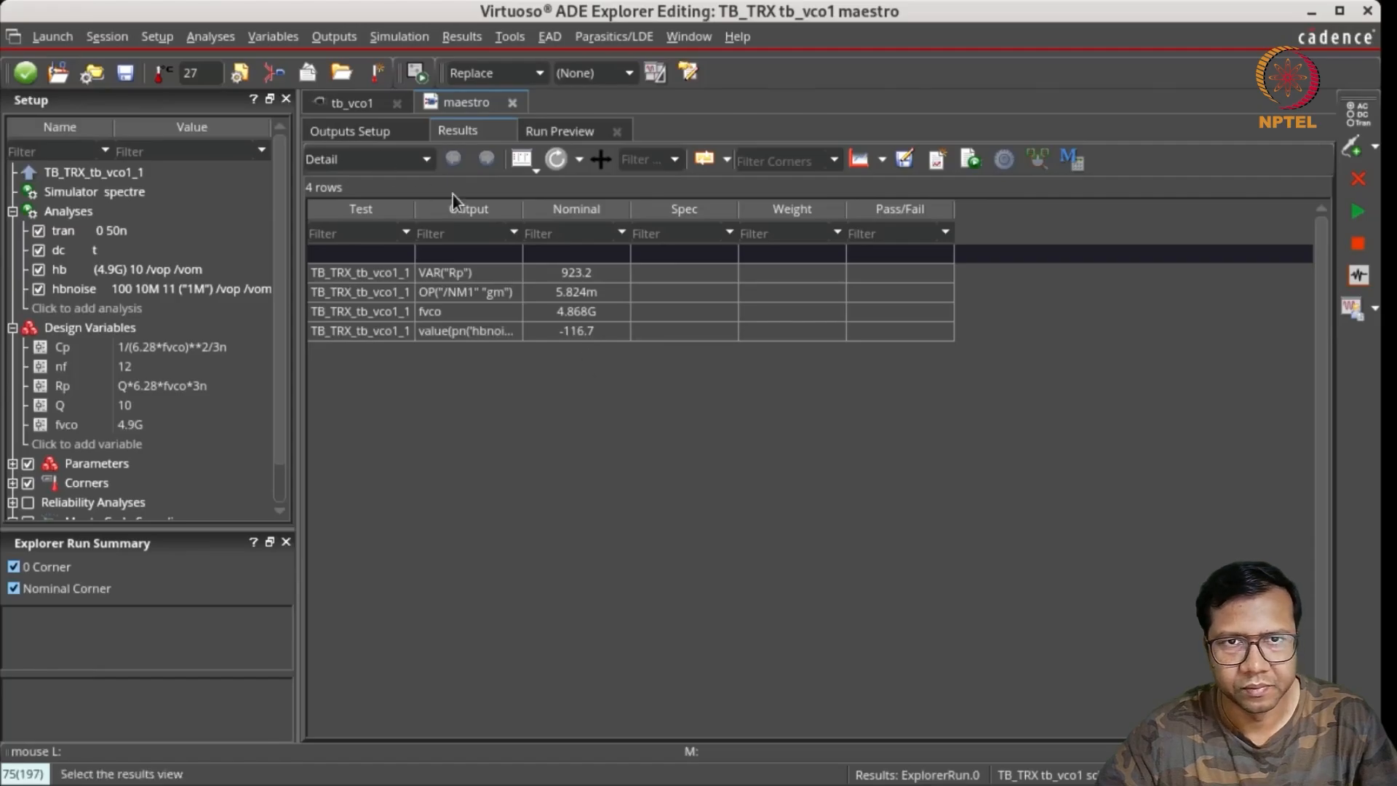
Step: Plot the hb differential voltage magnitude spectrum between nets vop and vom using the Direct Plot Form
{"action": "left_click", "coordinate": [472, 40]}
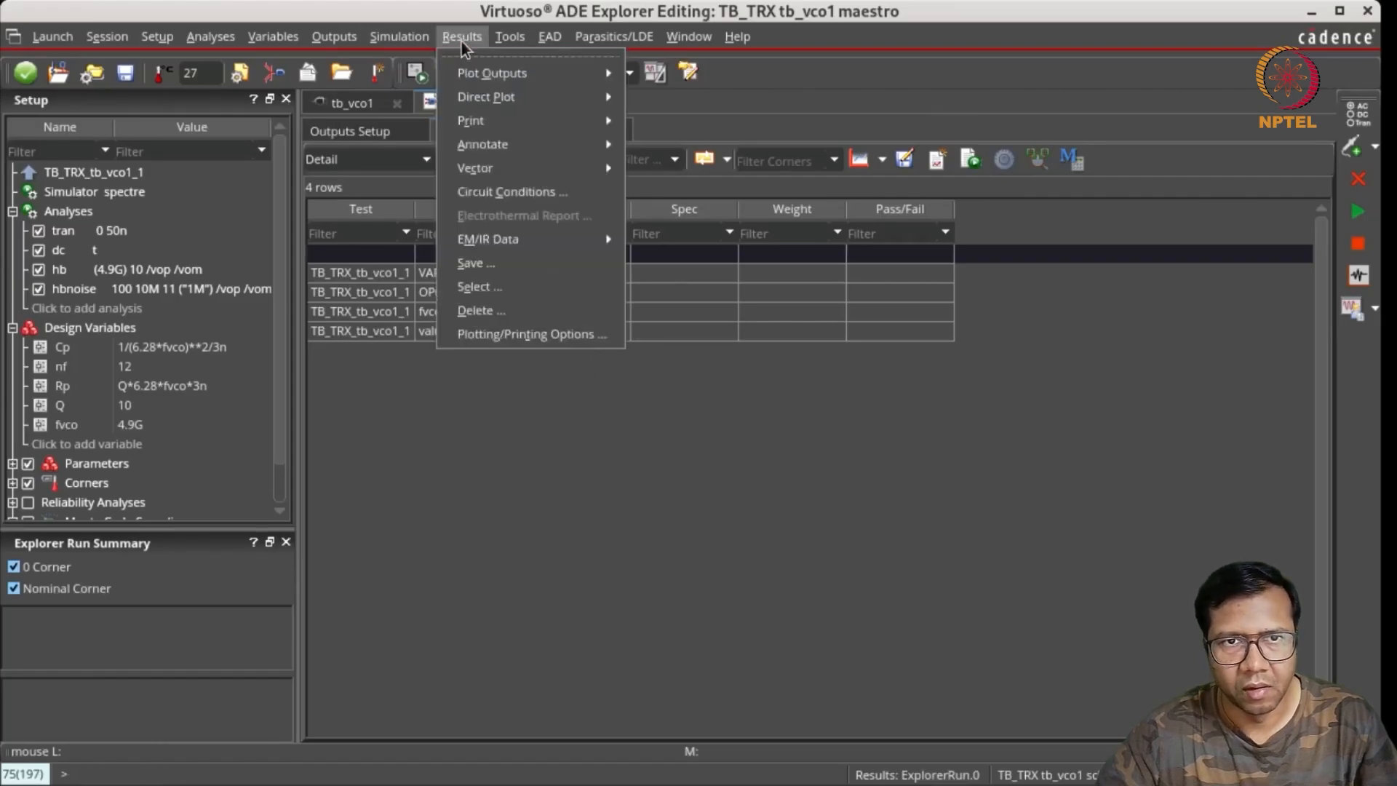
{"action": "mouse_move", "coordinate": [603, 111]}
{"action": "left_click", "coordinate": [660, 100]}
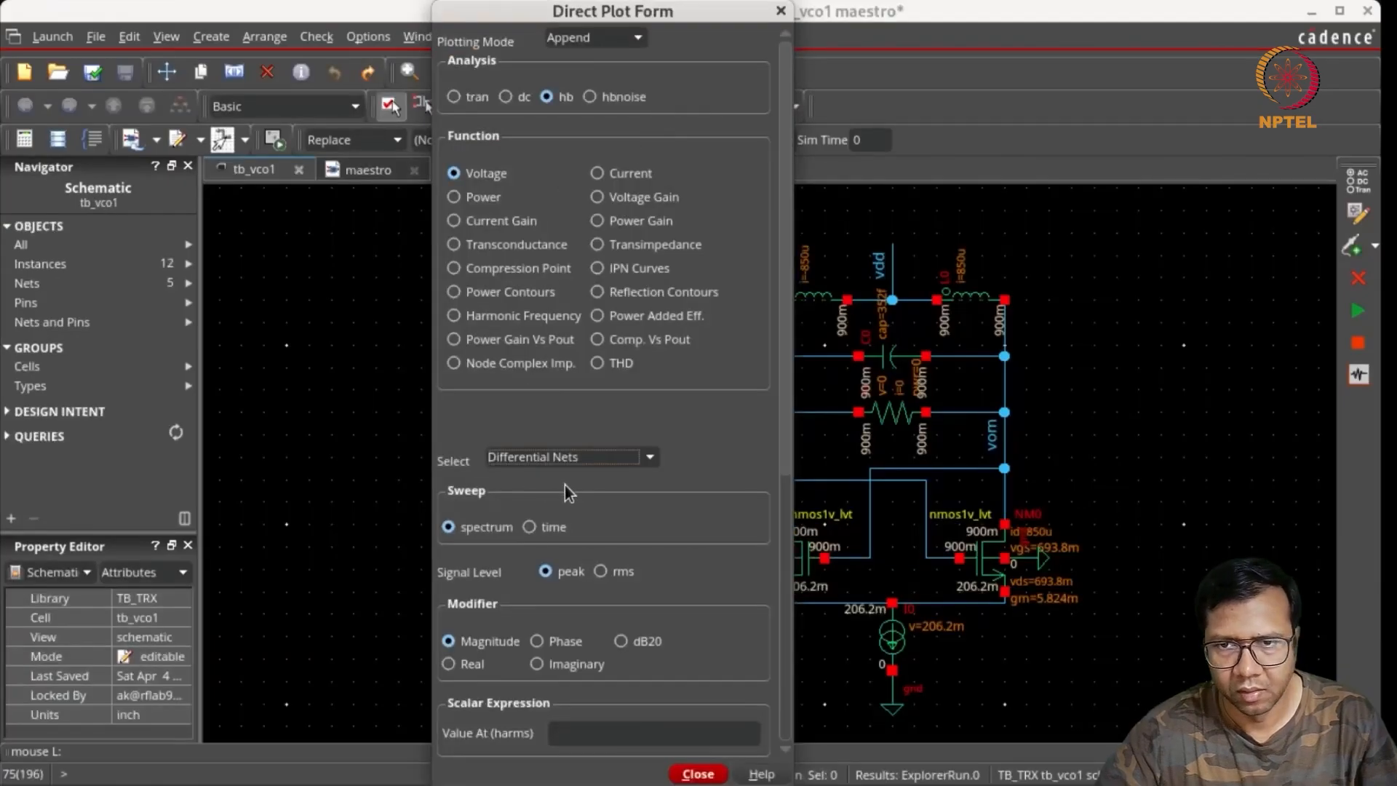
{"action": "left_click_drag", "start_coordinate": [666, 11], "coordinate": [405, 10]}
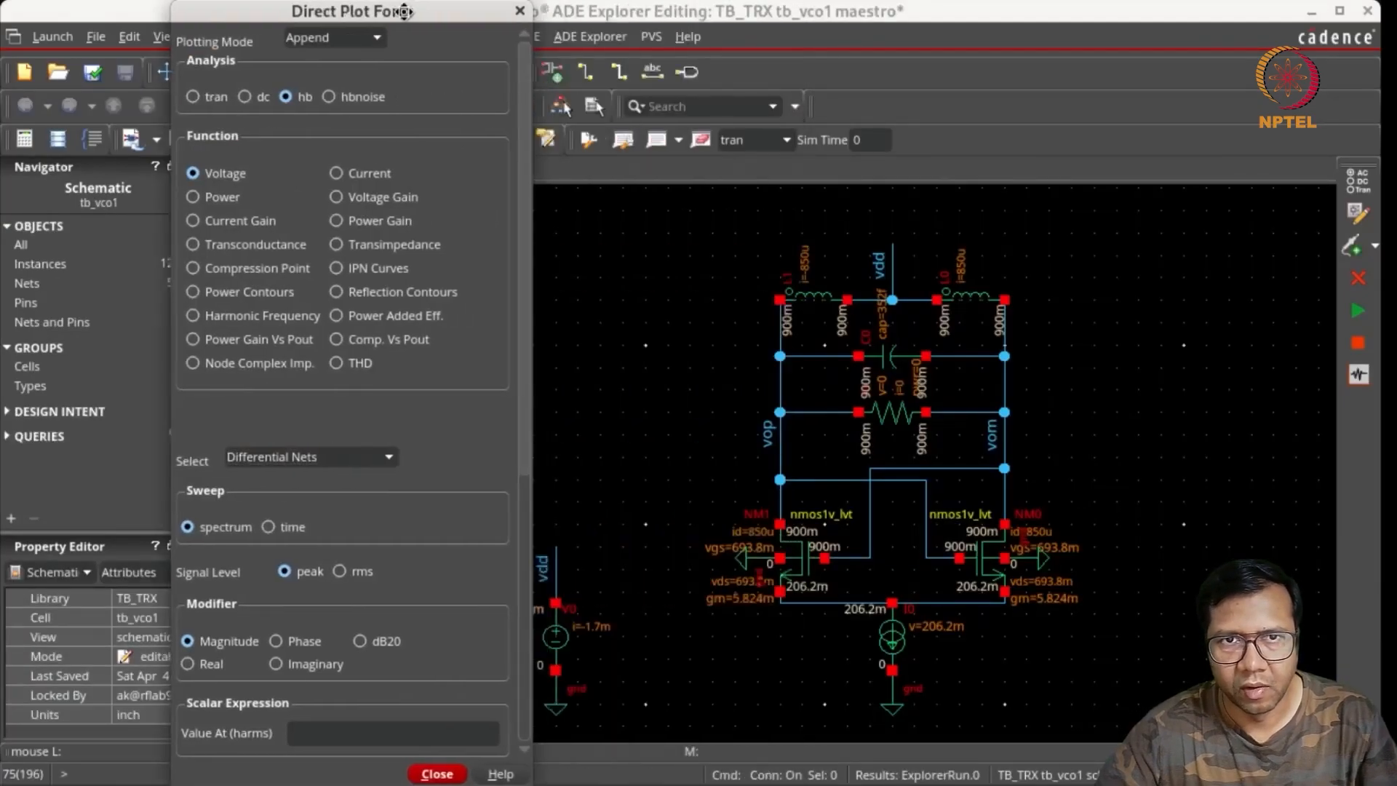
{"action": "left_click", "coordinate": [770, 445]}
{"action": "left_click", "coordinate": [990, 433]}
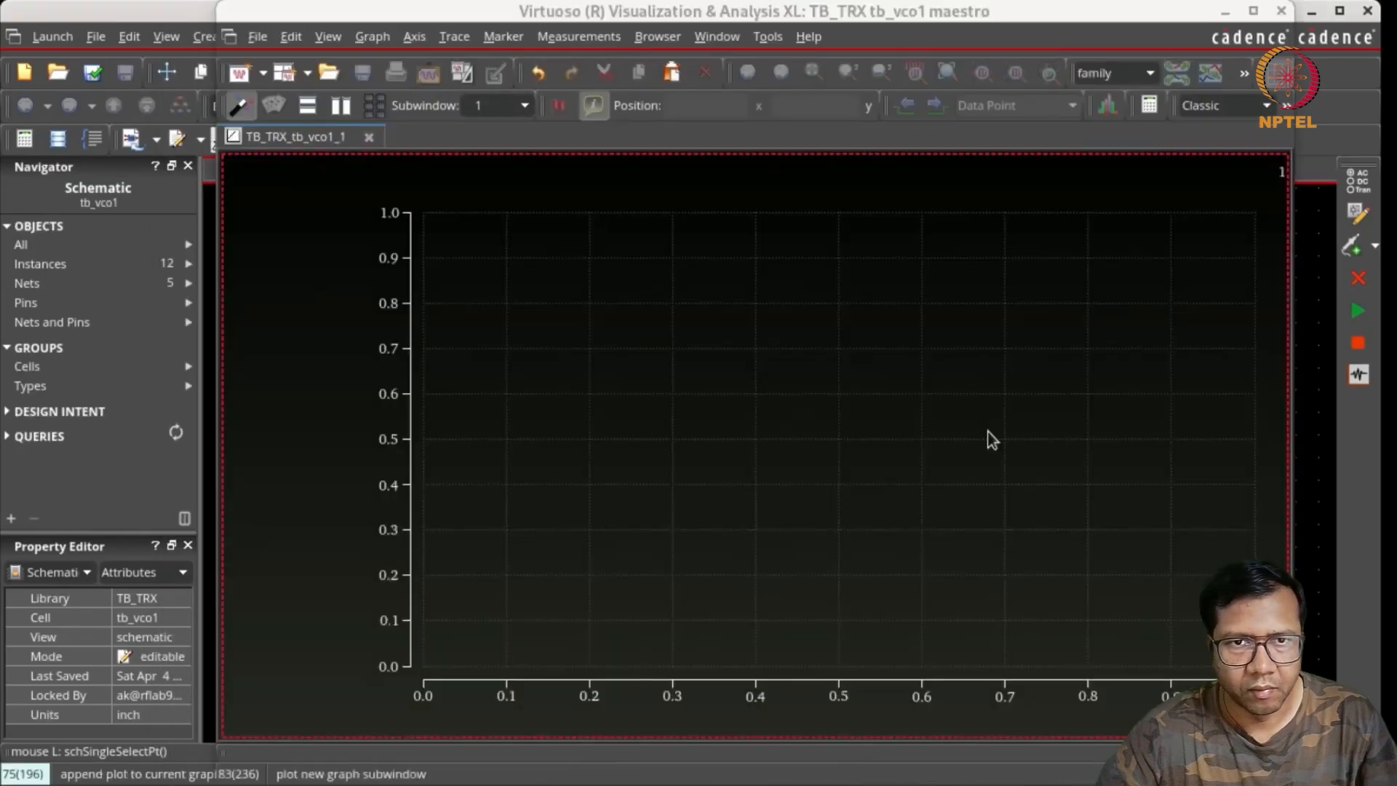
Step: Send the hb voltage trace to the calculator and apply the value function to it, interpolated at fvco
{"action": "mouse_move", "coordinate": [630, 288]}
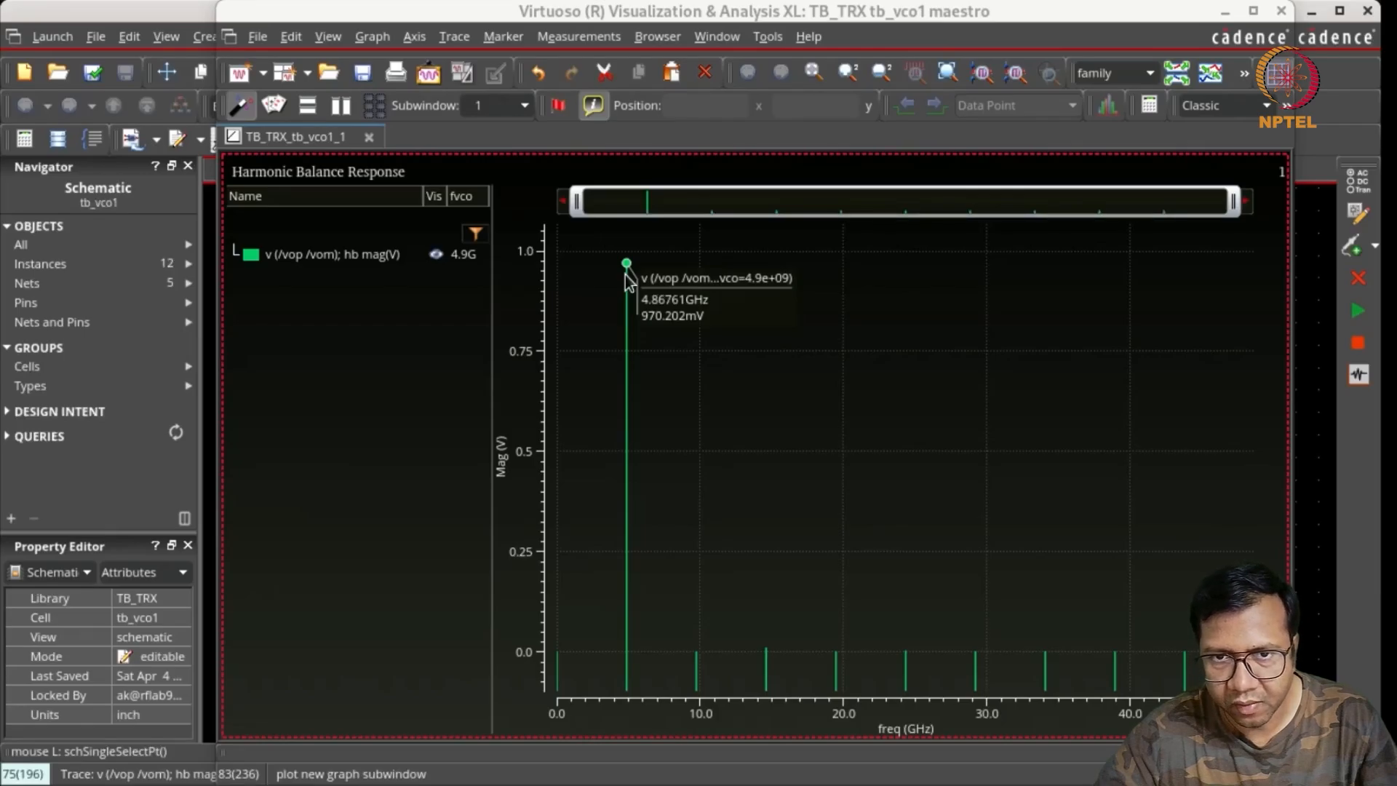
{"action": "left_click", "coordinate": [630, 300]}
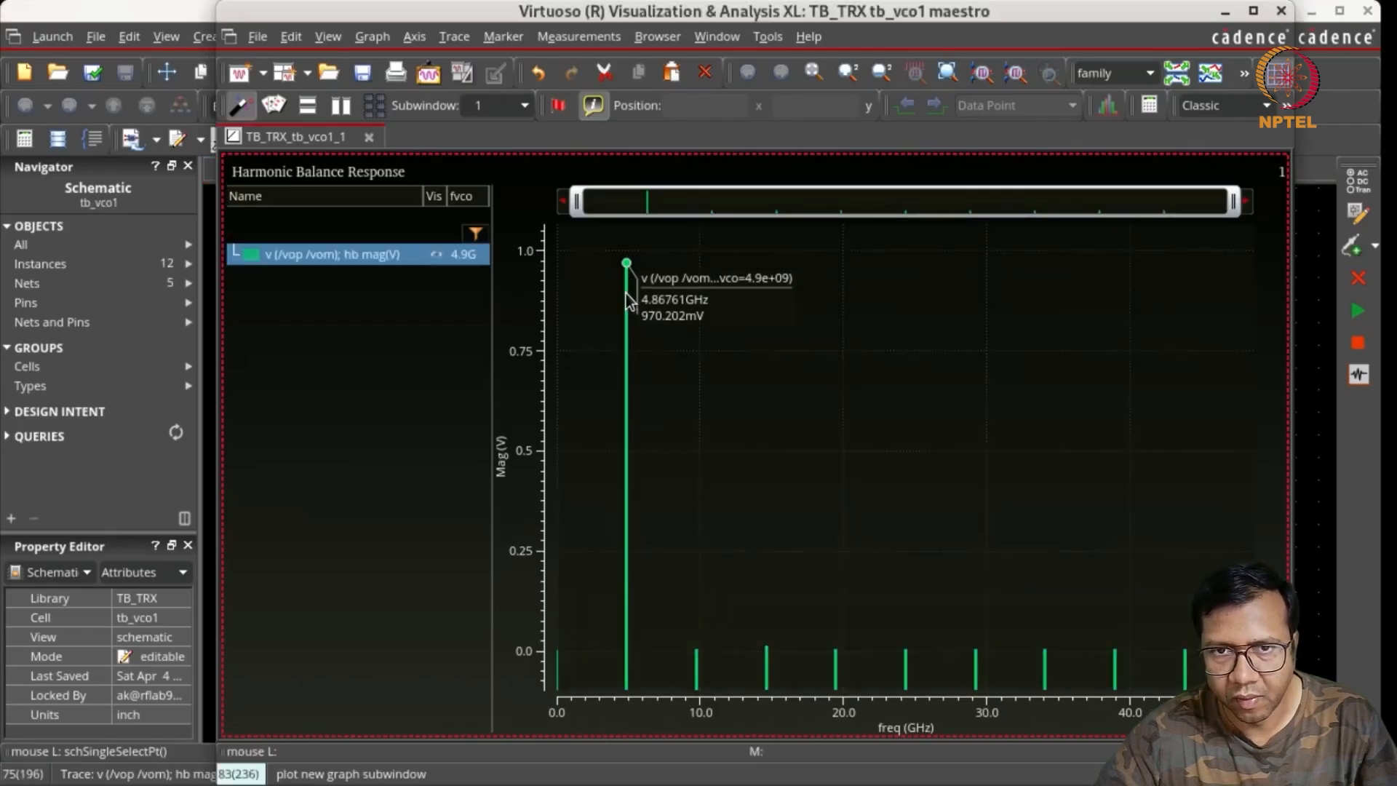
{"action": "left_click", "coordinate": [1150, 107]}
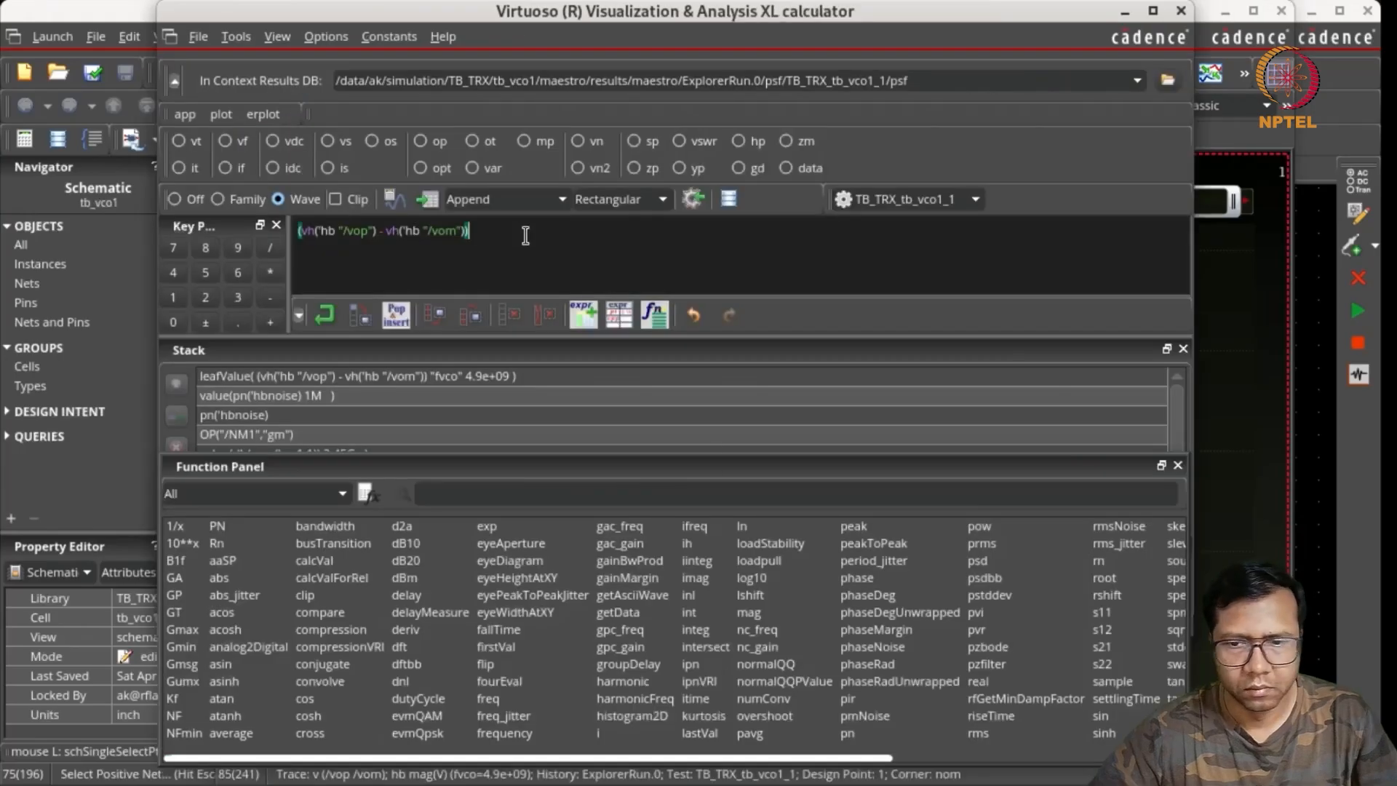
{"action": "left_click_drag", "start_coordinate": [536, 399], "coordinate": [528, 385]}
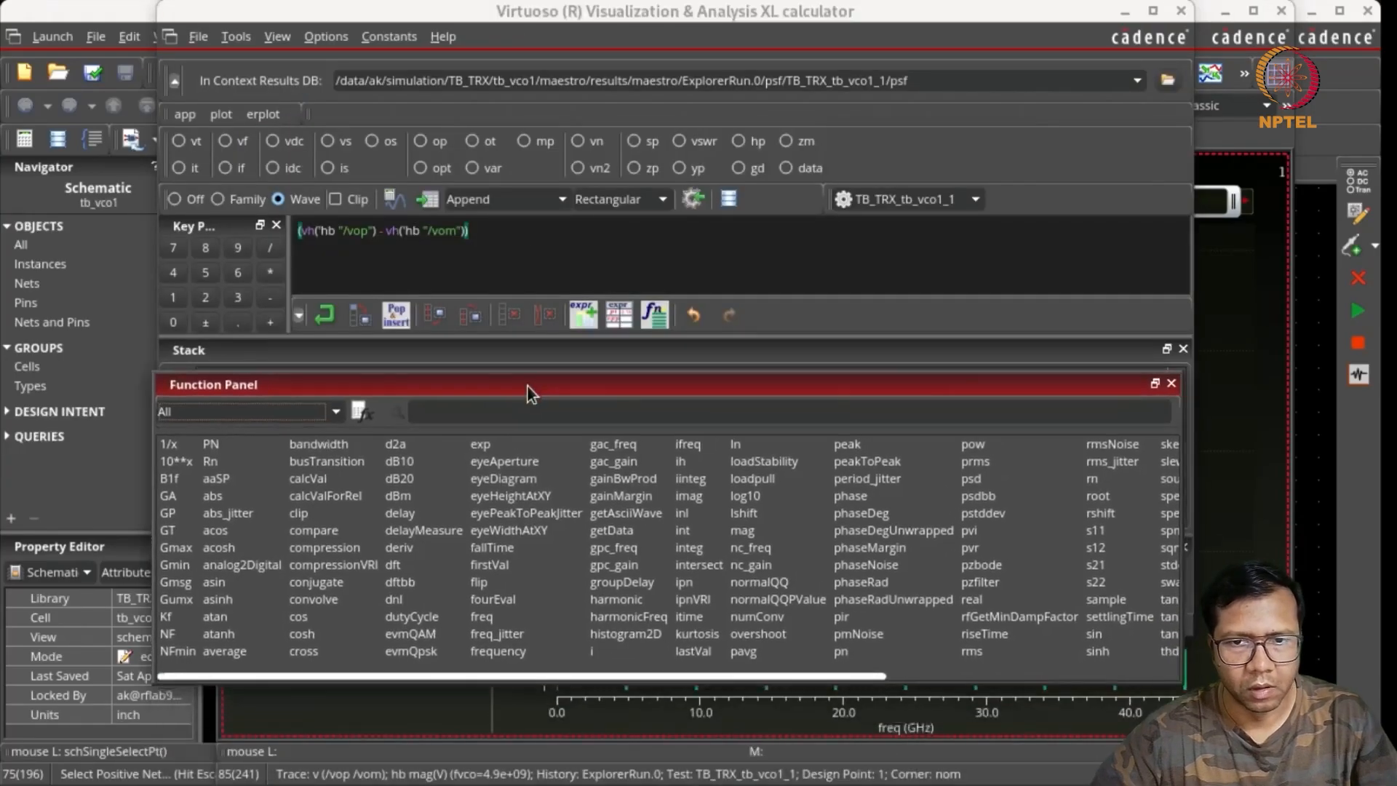
{"action": "left_click_drag", "start_coordinate": [855, 681], "coordinate": [1077, 682]}
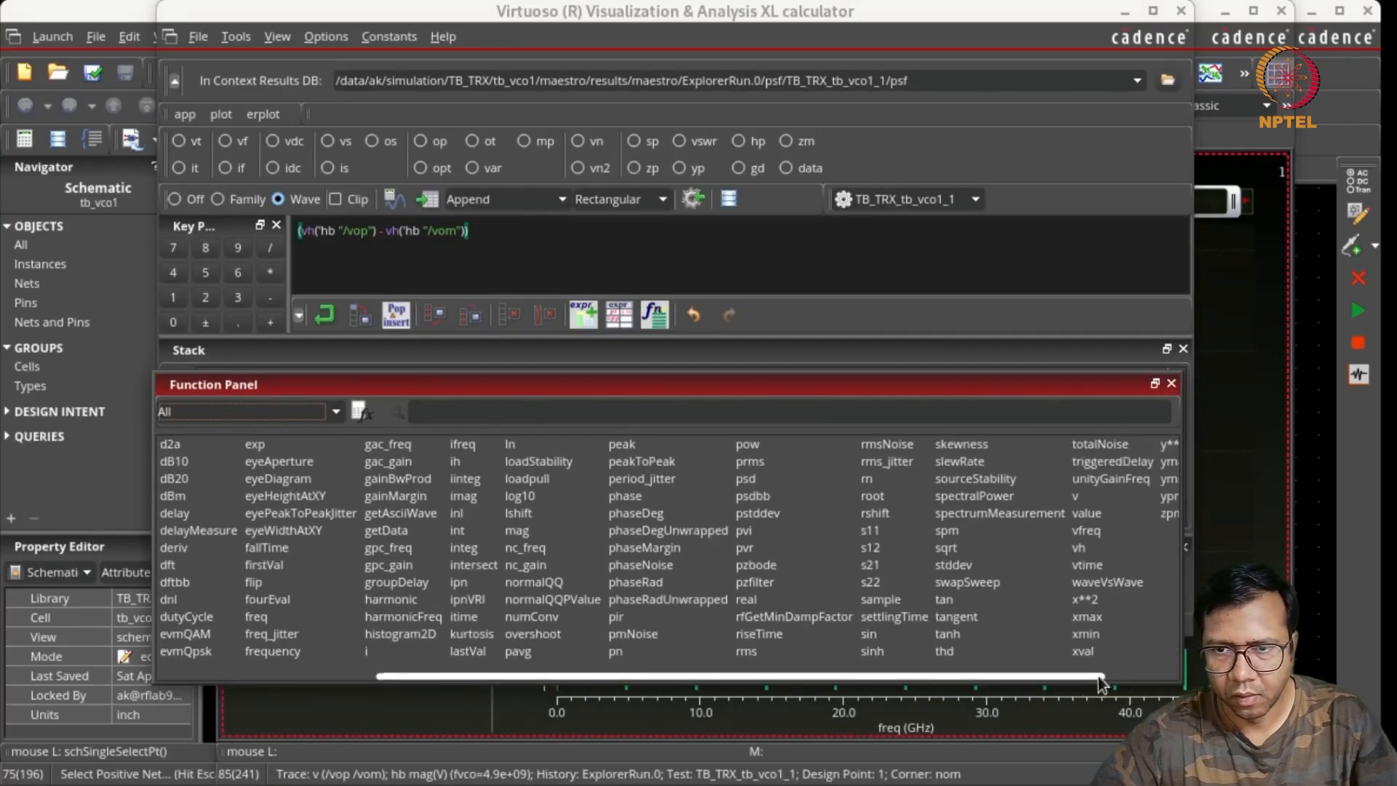
{"action": "left_click", "coordinate": [1092, 514]}
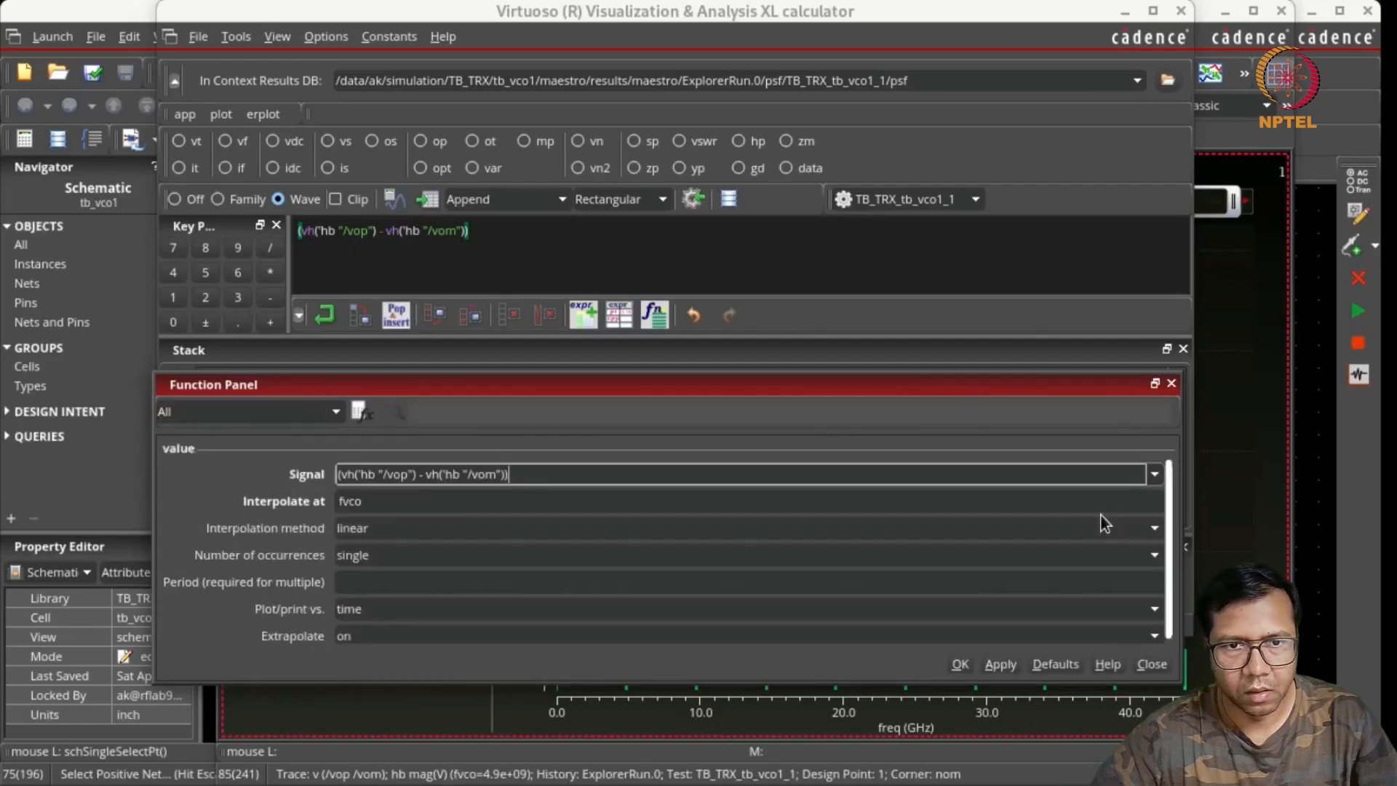
{"action": "key", "text": "Tab"}
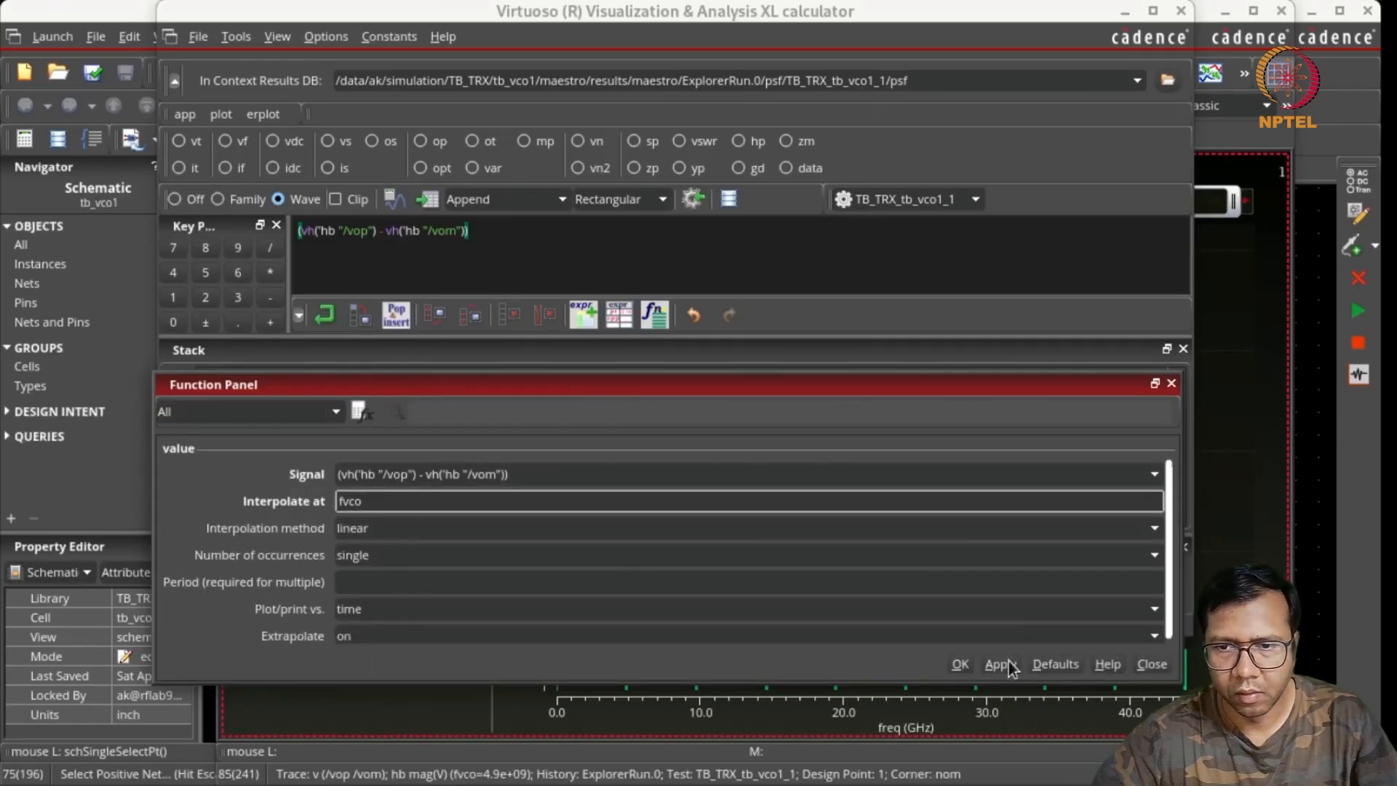
{"action": "left_click", "coordinate": [965, 664]}
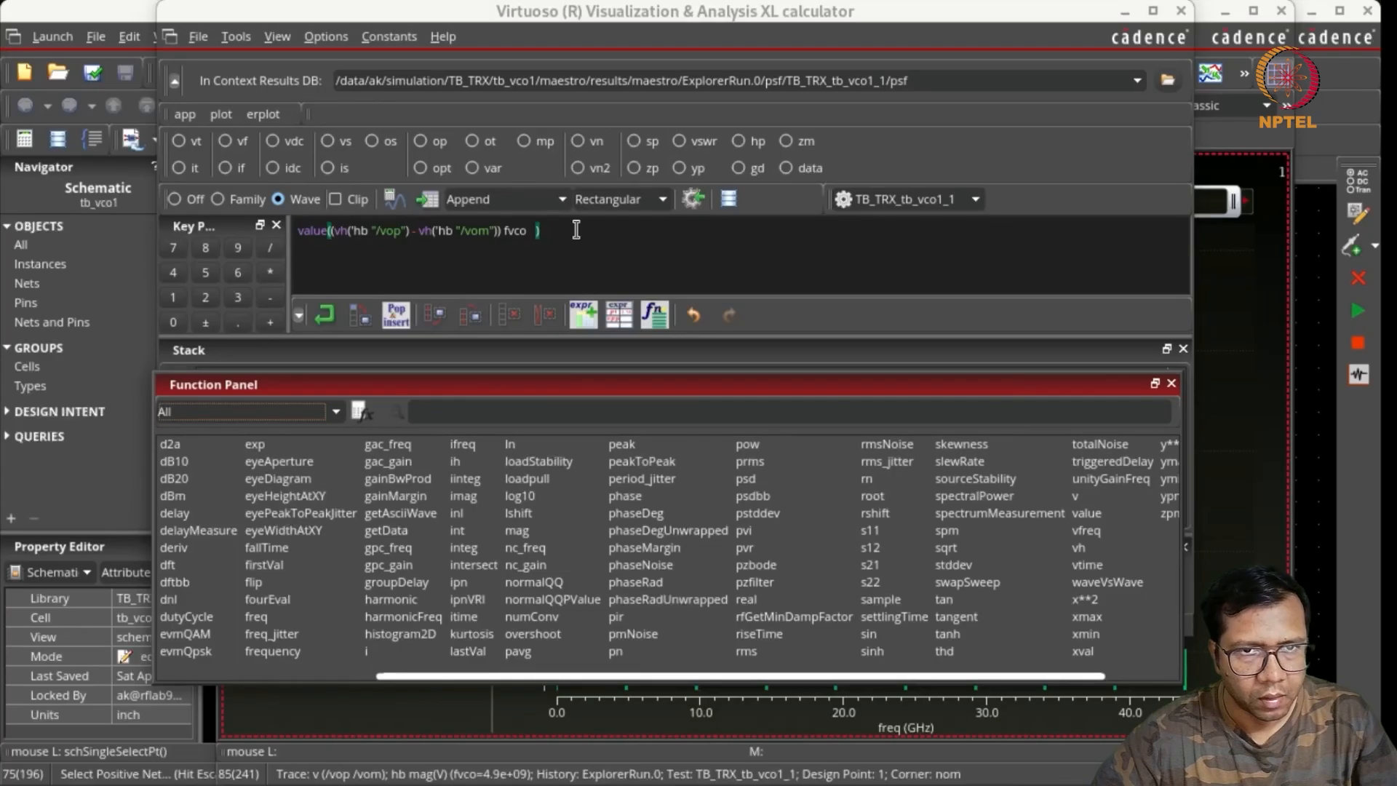
Step: Wrap the value expression in the abs function, add it to the maestro outputs and update the results table
{"action": "left_click", "coordinate": [623, 675]}
{"action": "left_click_drag", "start_coordinate": [623, 674], "coordinate": [403, 675]}
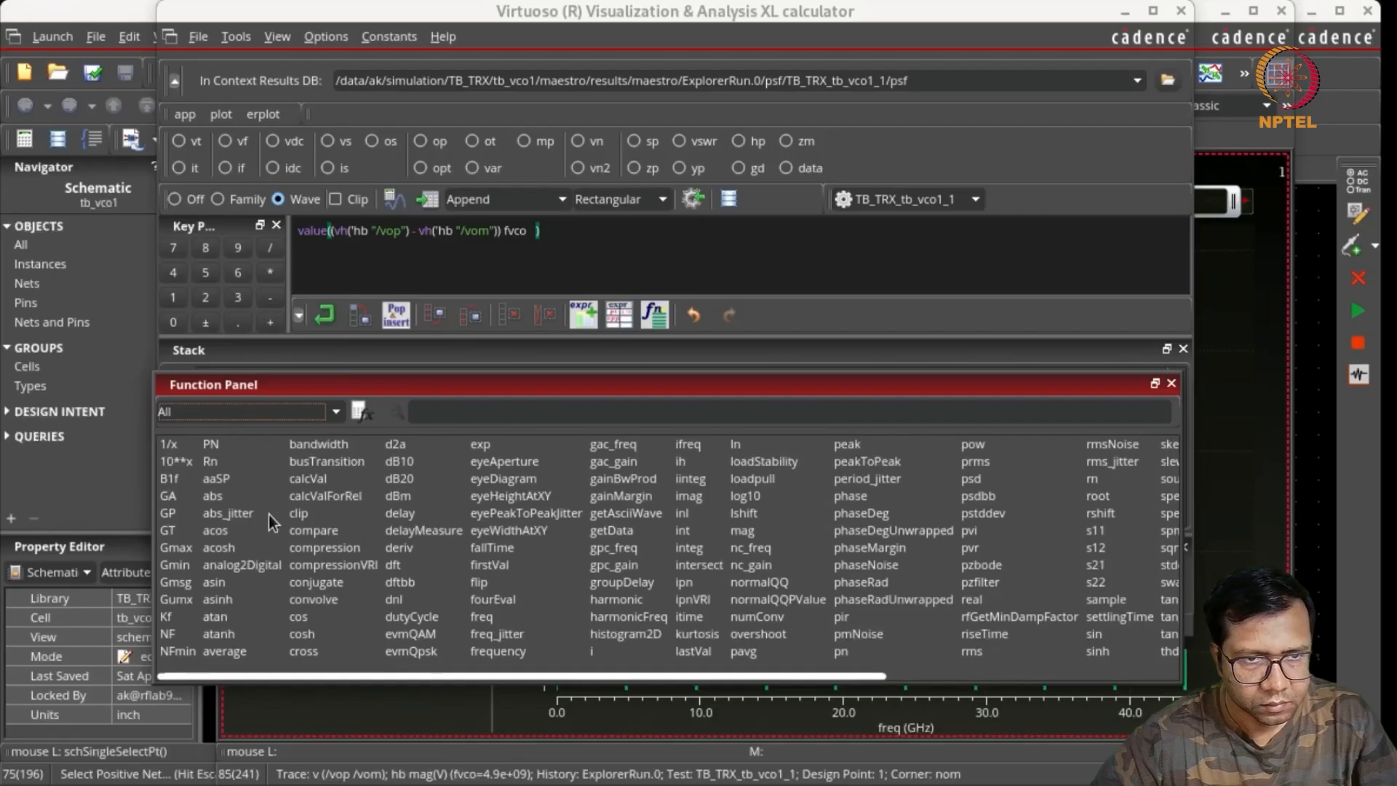
{"action": "double_click", "coordinate": [212, 498]}
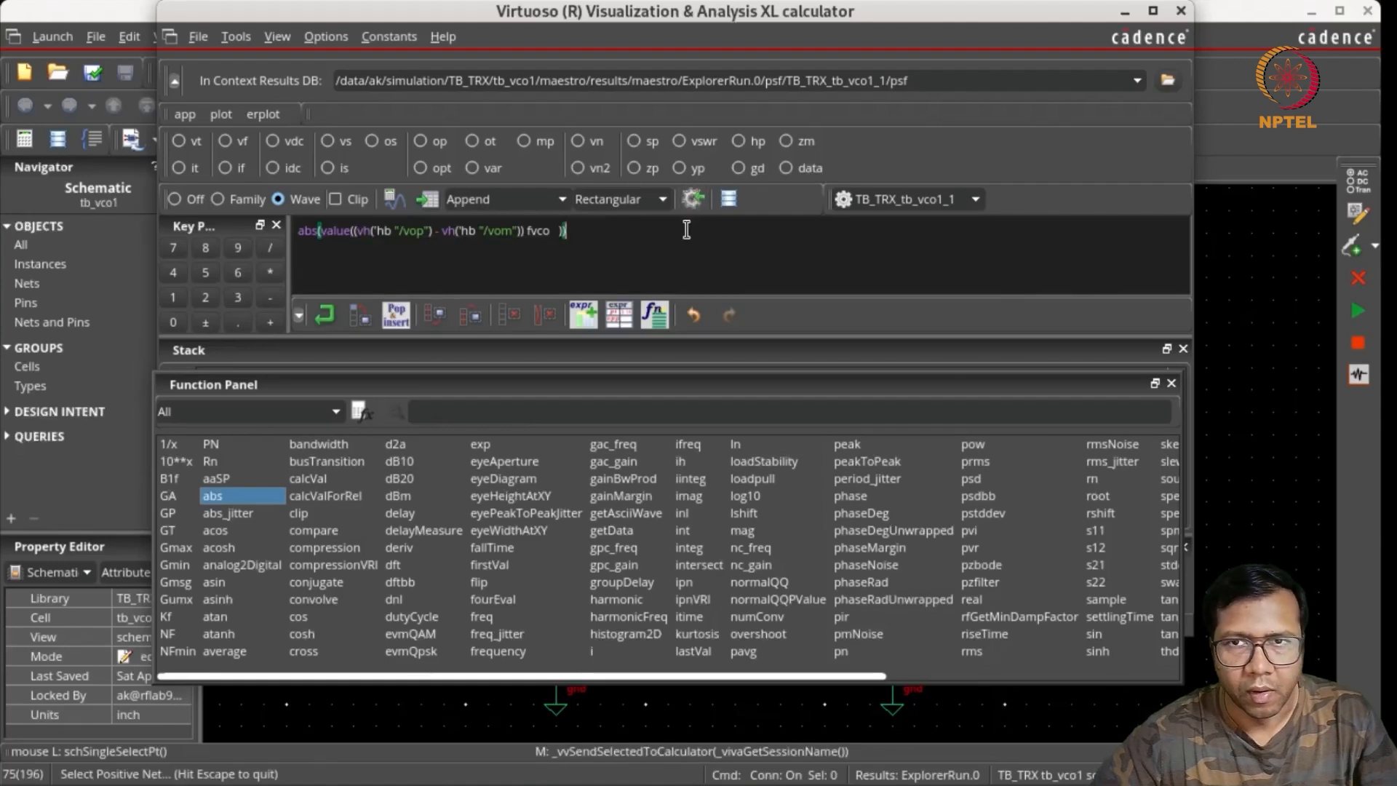
{"action": "left_click", "coordinate": [1181, 11]}
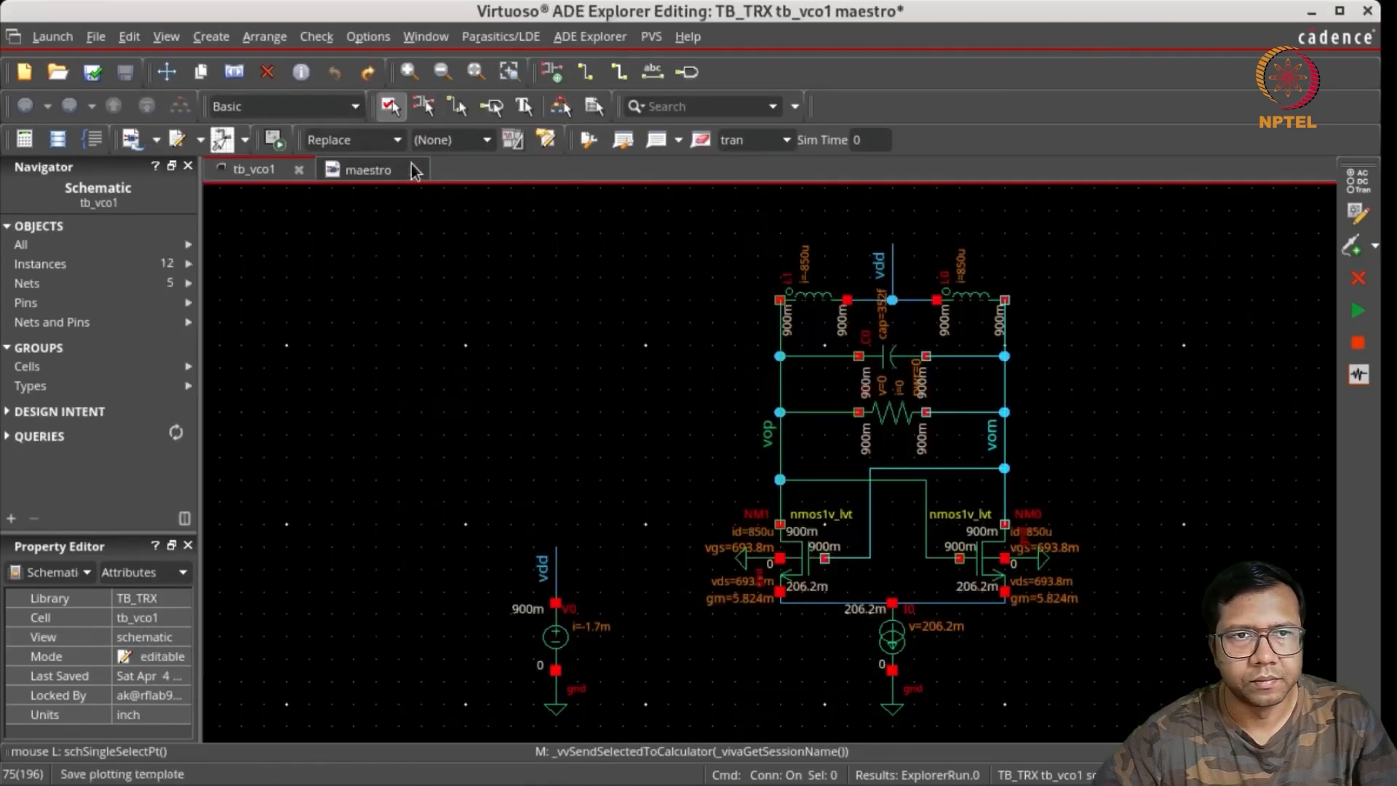
{"action": "left_click", "coordinate": [362, 171]}
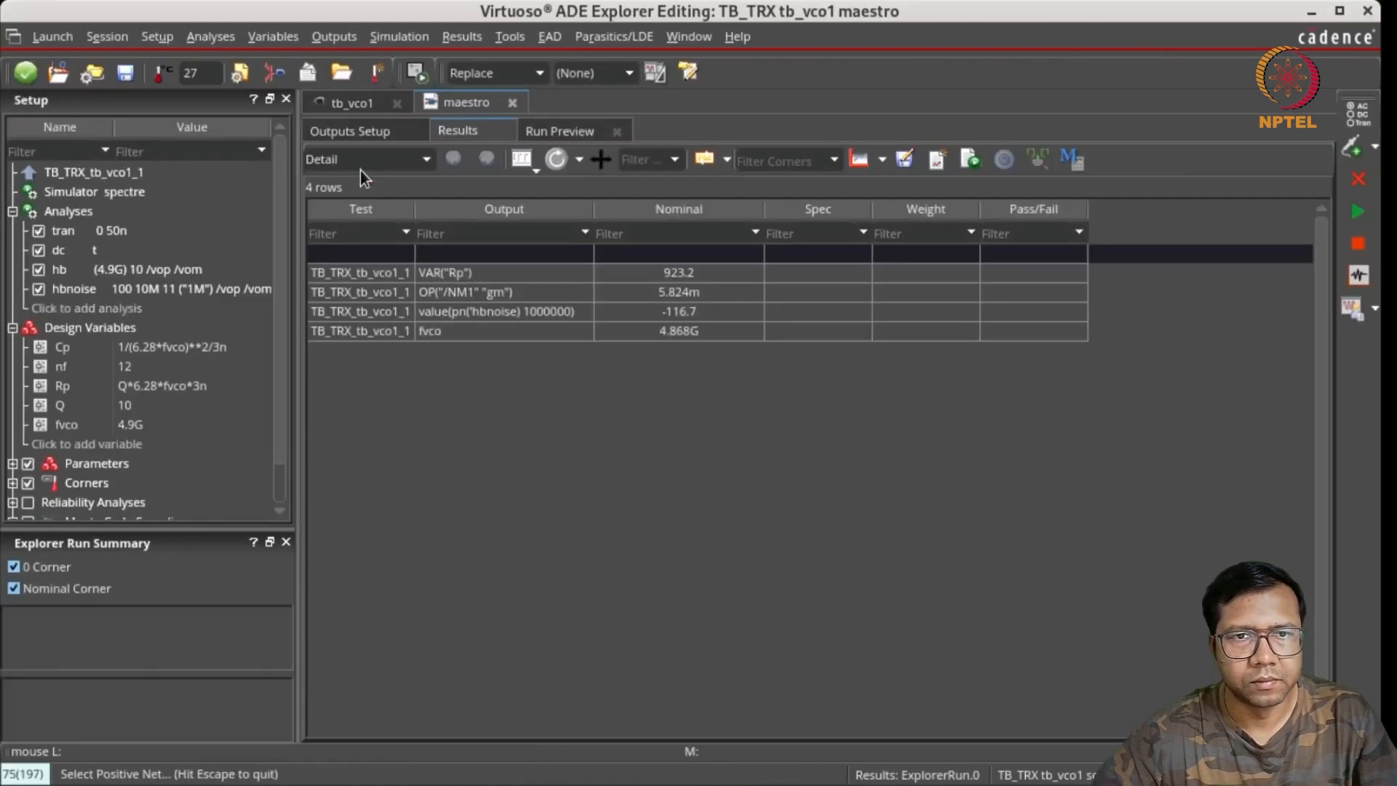
{"action": "left_click", "coordinate": [700, 160]}
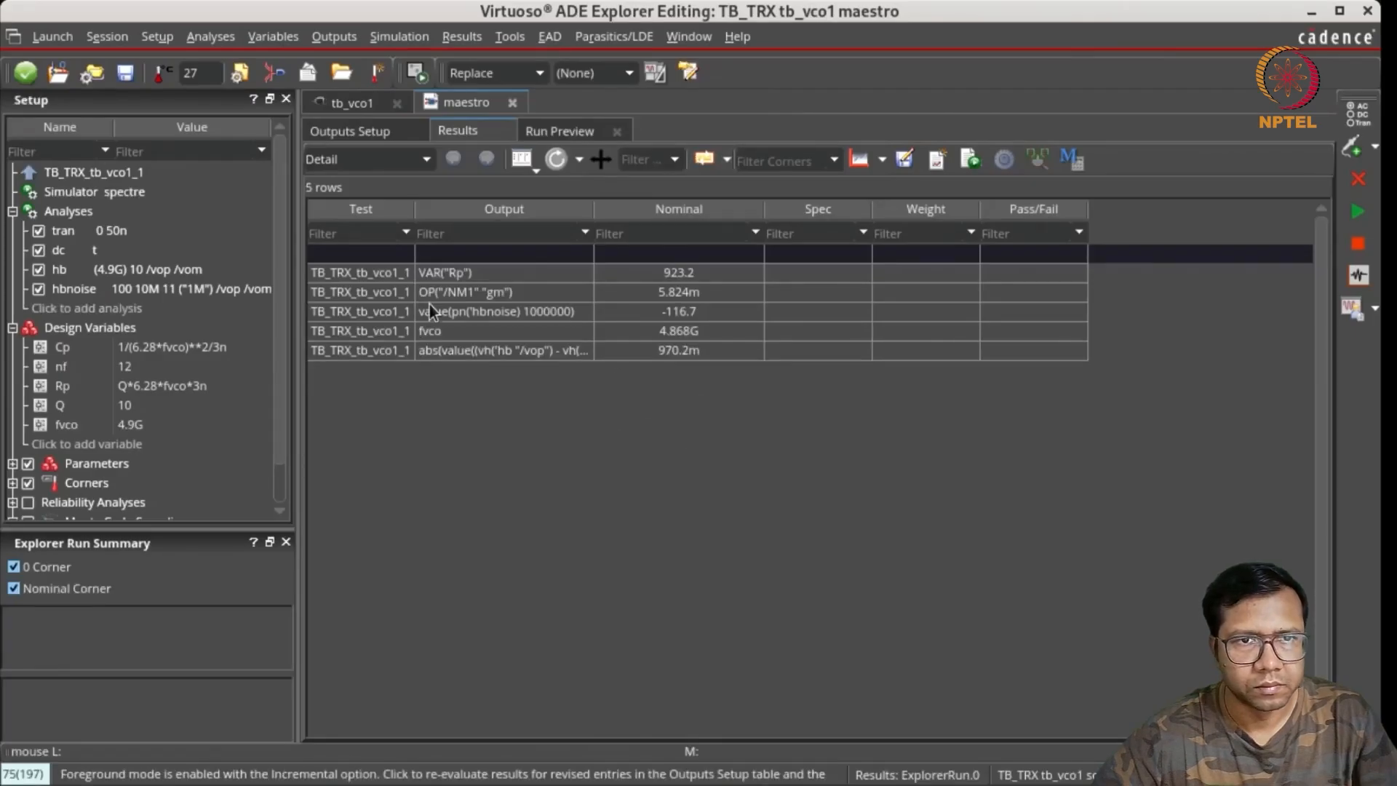
Step: Name the new abs(value(...)) output Vamp in the outputs setup
{"action": "left_click", "coordinate": [331, 132]}
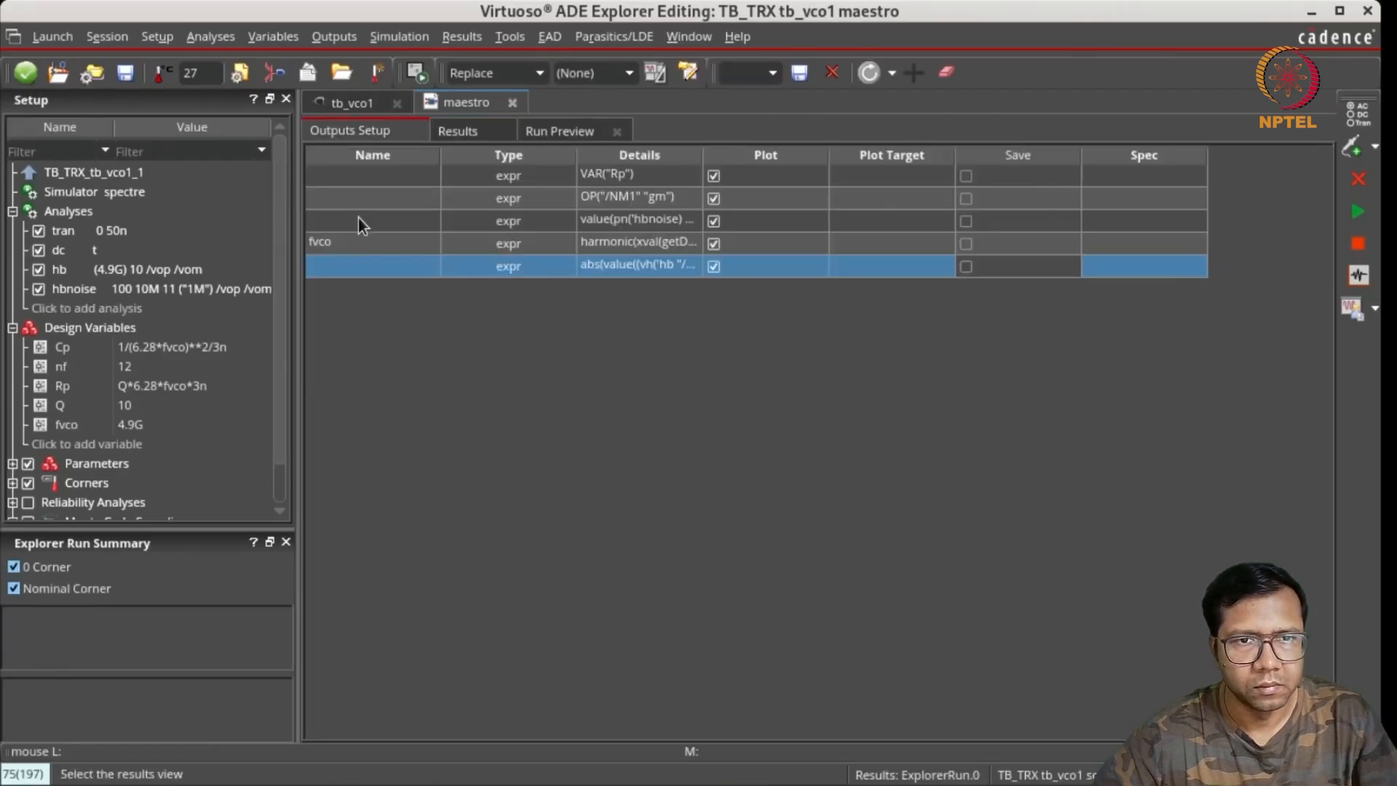
{"action": "double_click", "coordinate": [374, 268]}
{"action": "type", "text": "Vamp"}
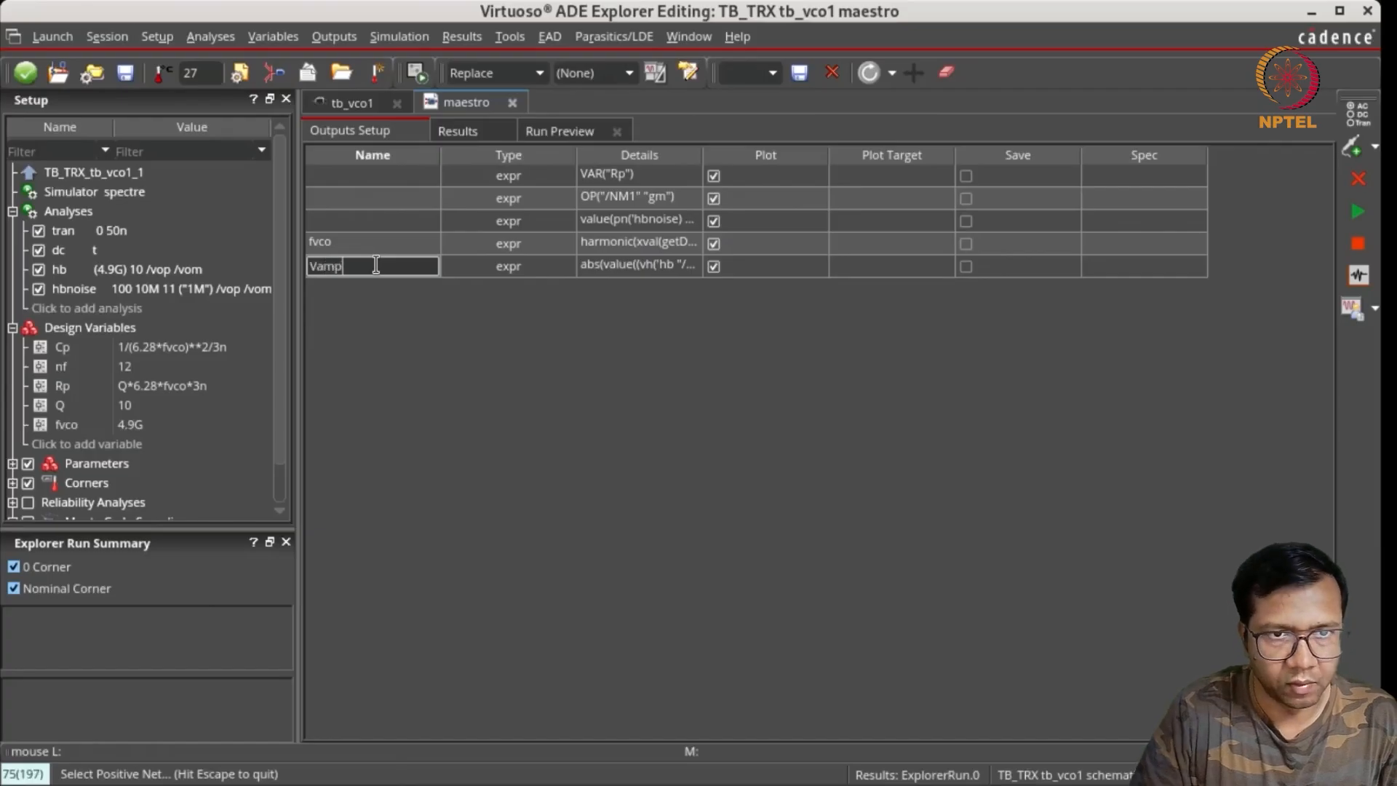
{"action": "key", "text": "Return"}
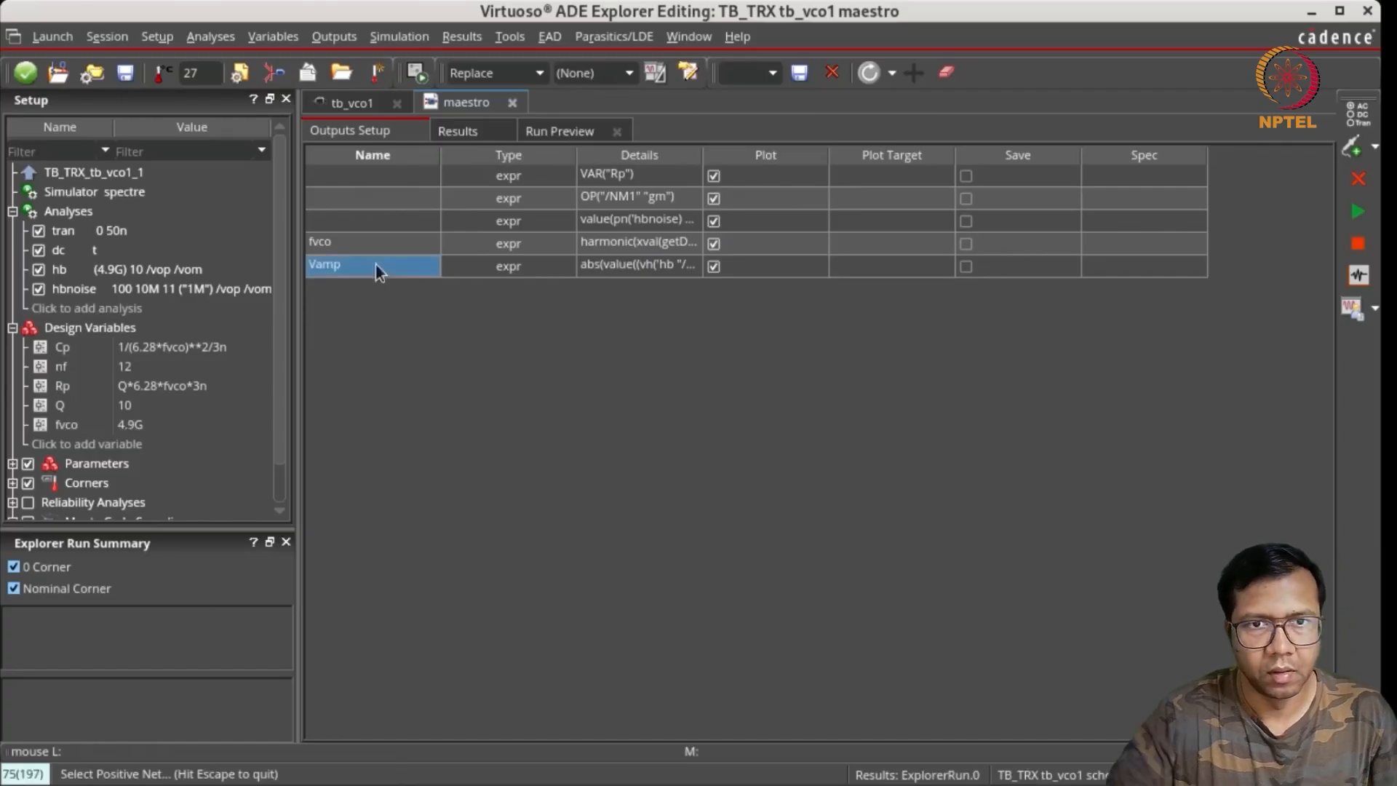
Step: Name the hbnoise value output PN_1M in the outputs setup and refresh the results table
{"action": "left_click", "coordinate": [391, 222]}
{"action": "right_click", "coordinate": [391, 221]}
{"action": "key", "text": "Escape"}
{"action": "double_click", "coordinate": [374, 220]}
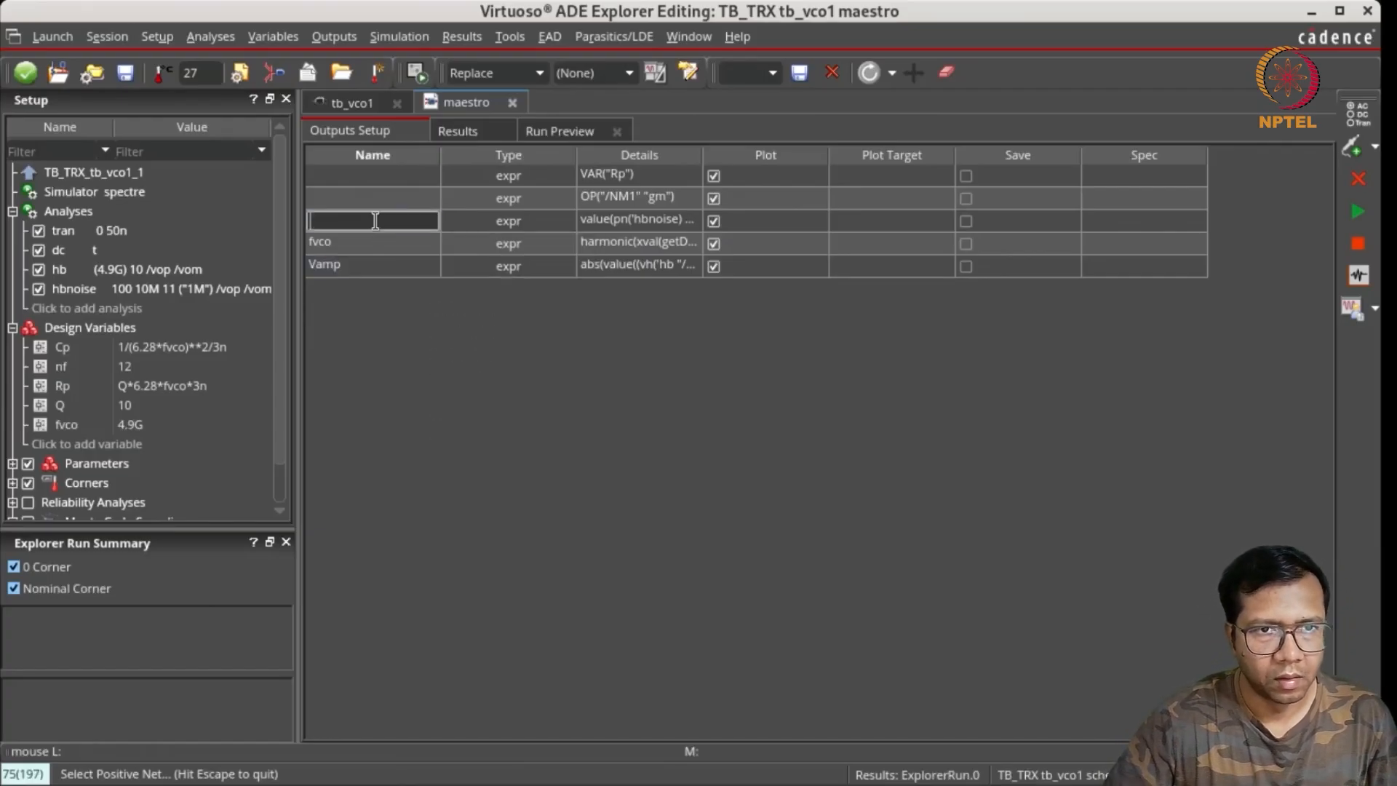
{"action": "type", "text": "PN"}
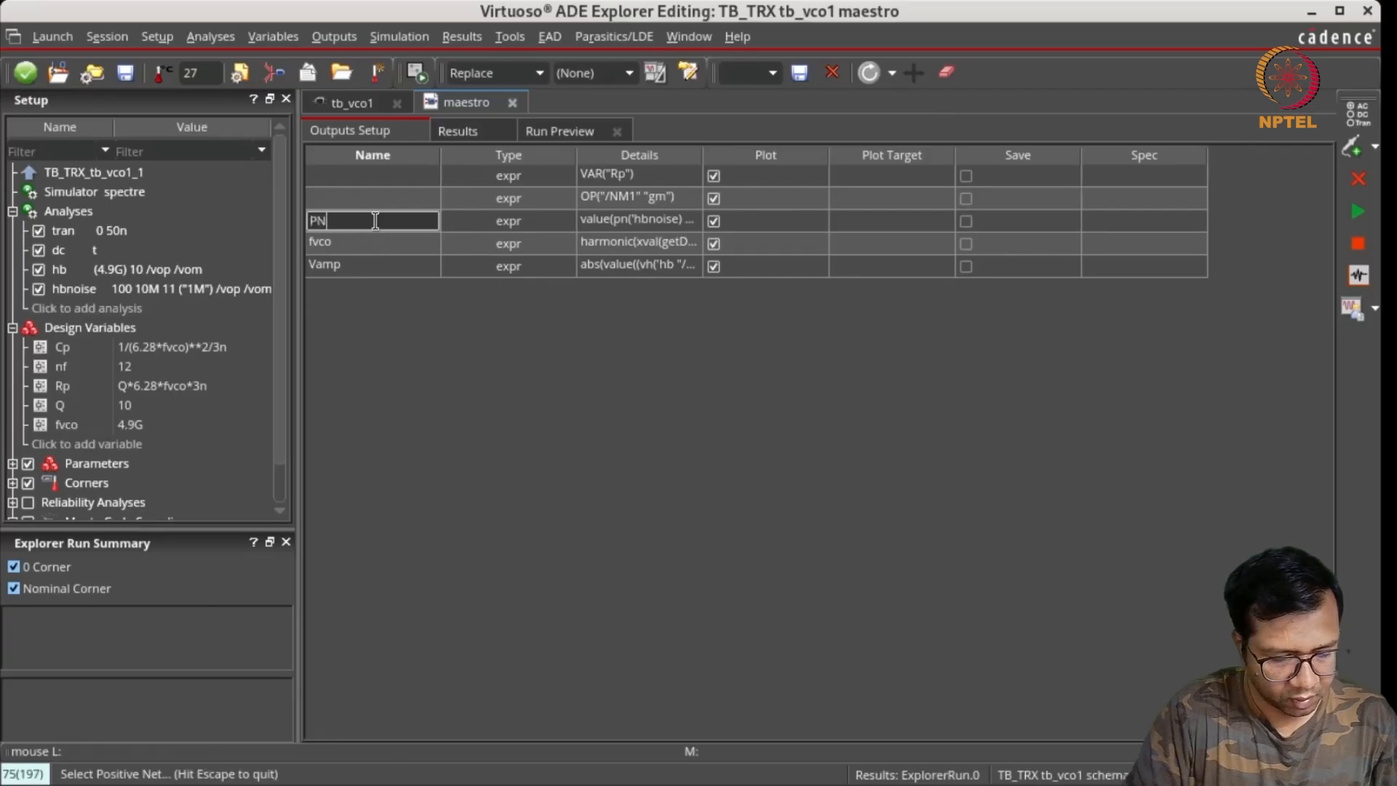
{"action": "type", "text": "_1M"}
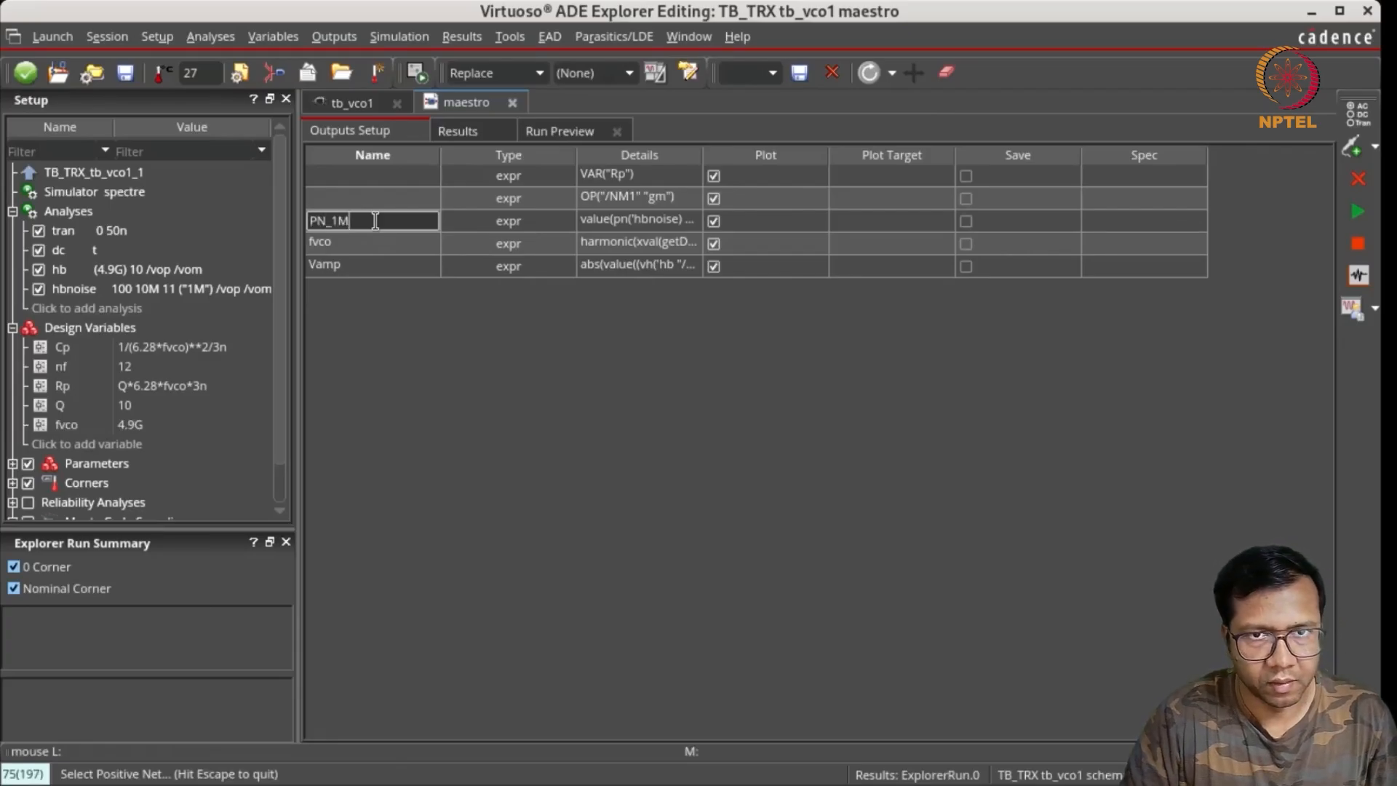
{"action": "key", "text": "Return"}
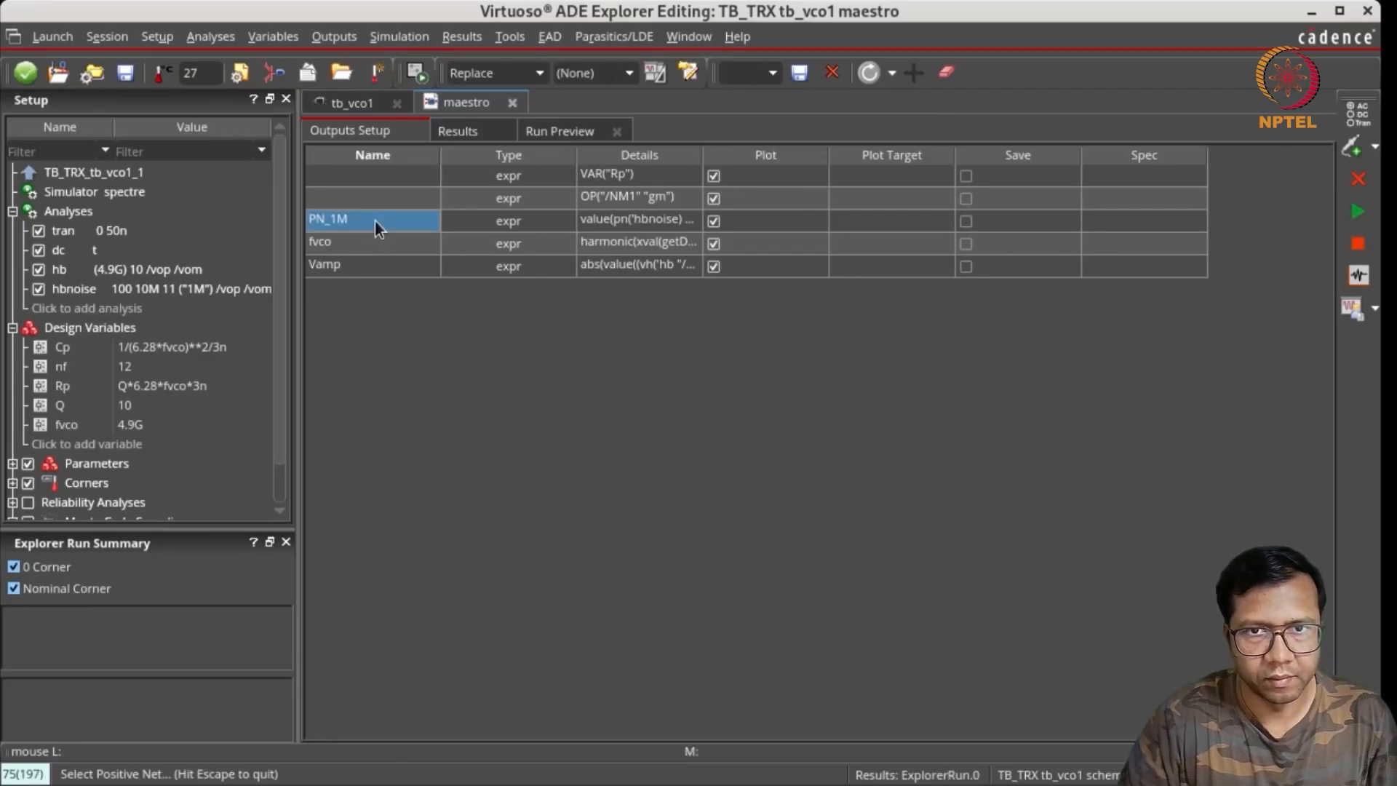
{"action": "left_click", "coordinate": [471, 134]}
{"action": "left_click", "coordinate": [699, 162]}
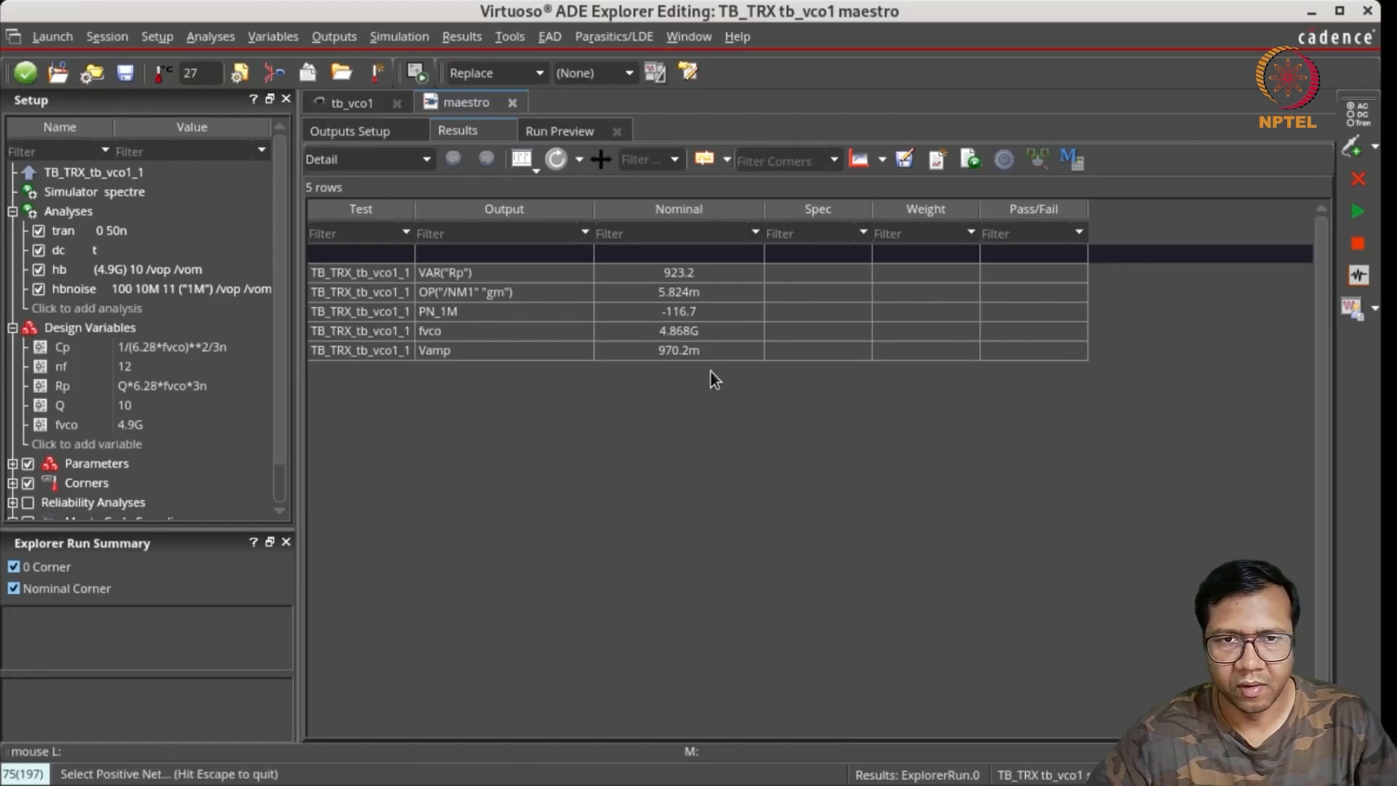
Step: Return to the tb_vco1 schematic and exit the pending net selection
{"action": "left_click", "coordinate": [345, 105]}
{"action": "key", "text": "Escape"}
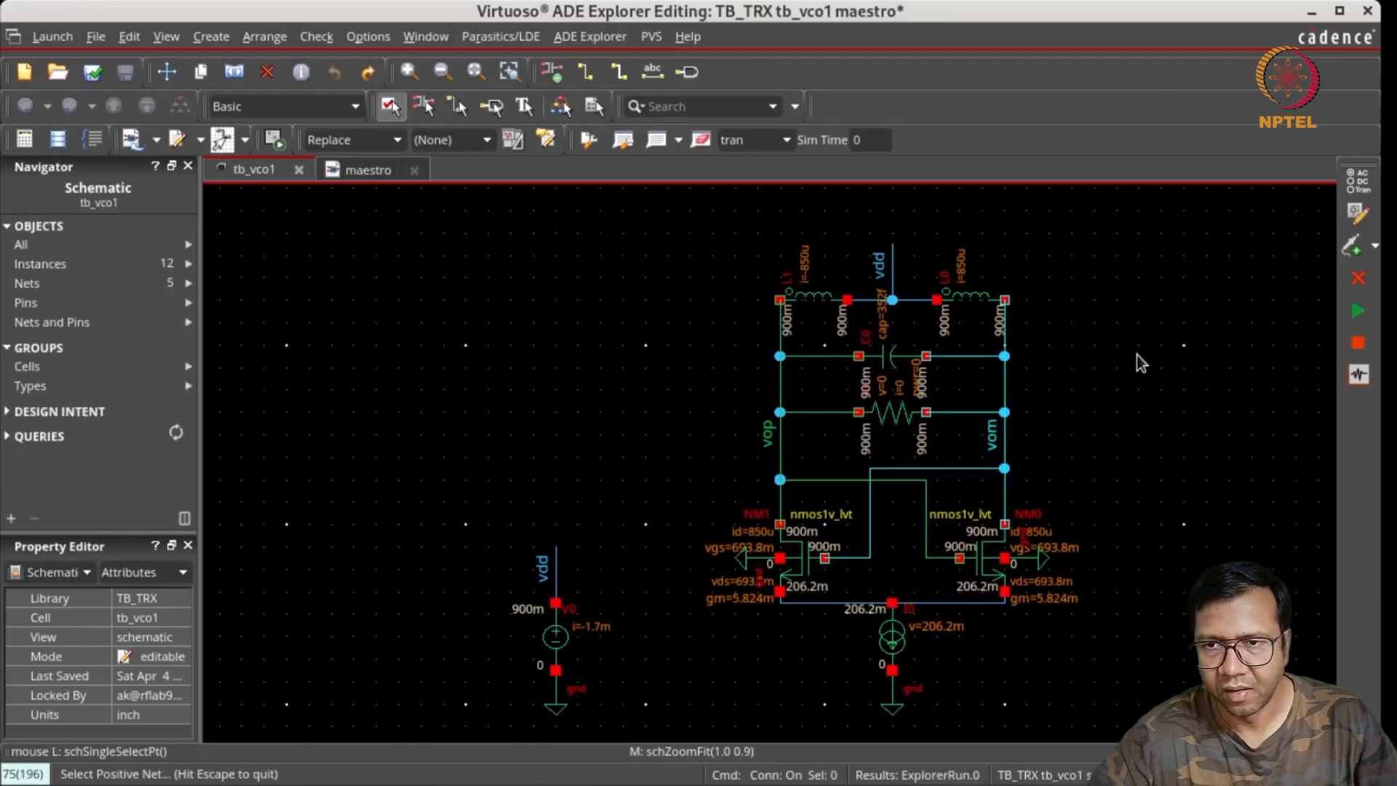
{"action": "key", "text": "Escape"}
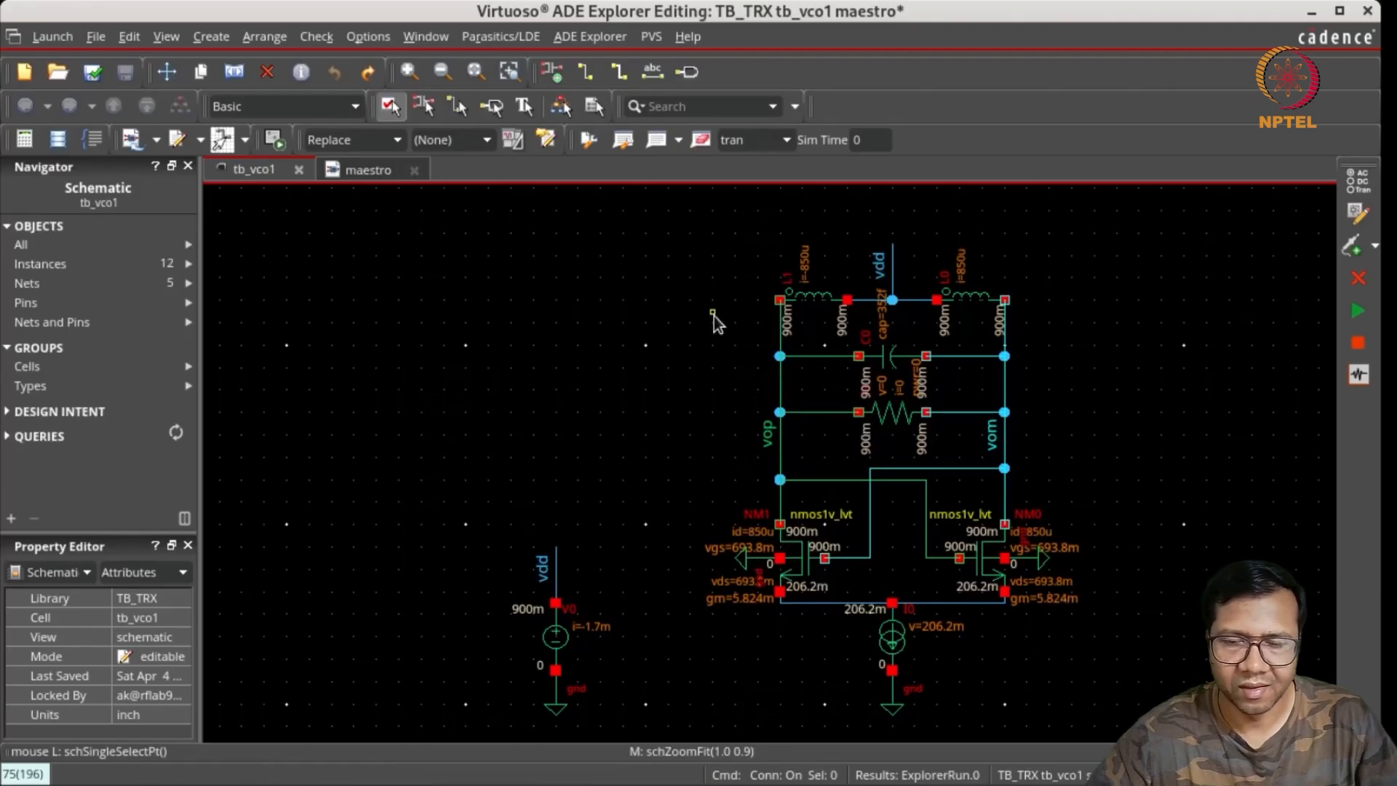